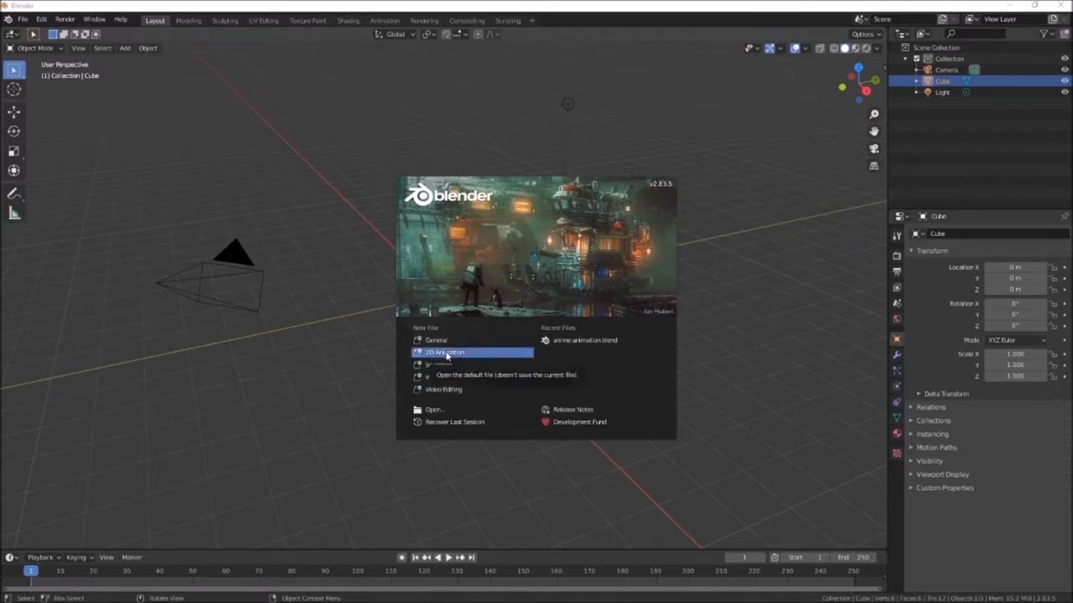
Dismiss the splash screen and create a new file from the 2D Animation template
left_click(331, 269)
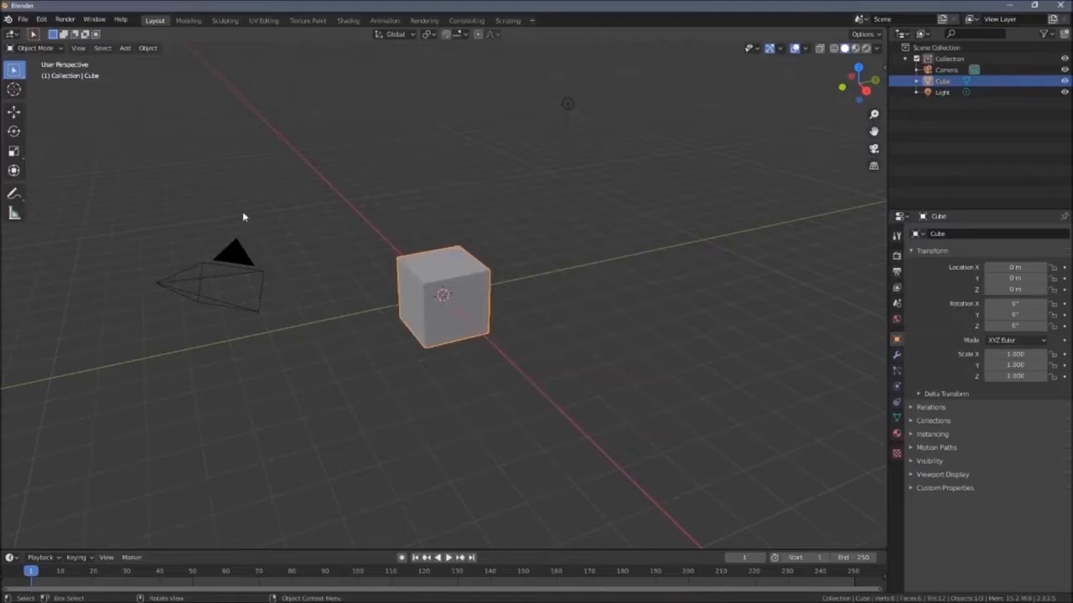
left_click(22, 20)
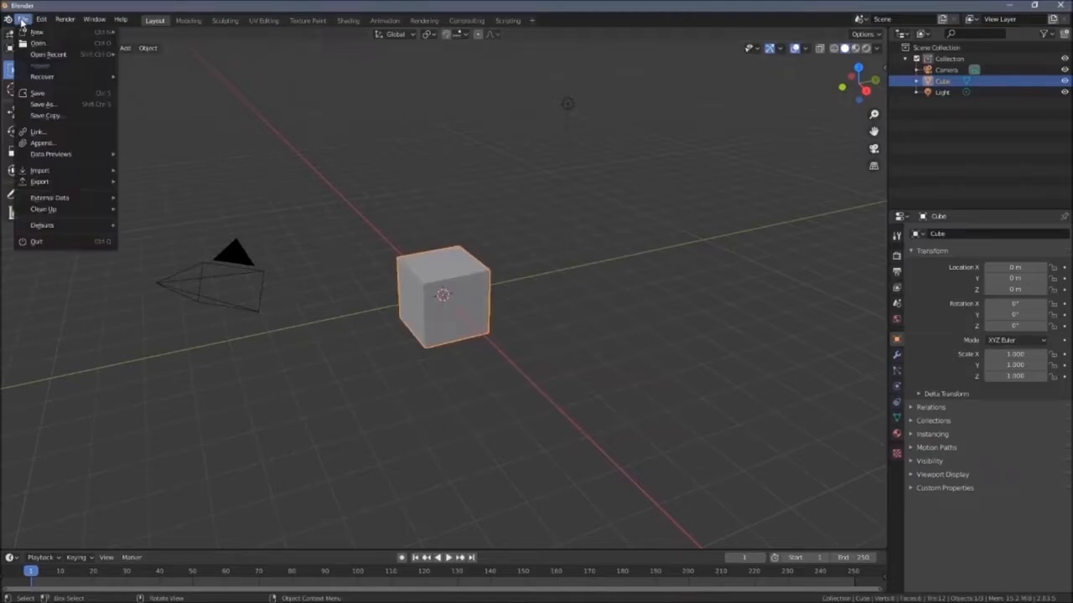
mouse_move(37, 32)
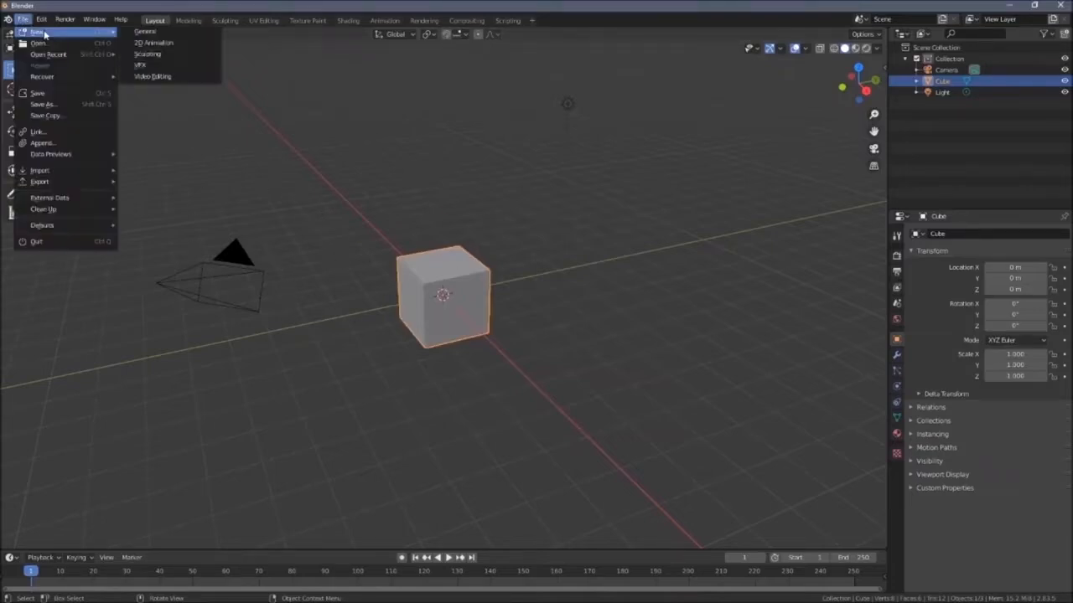
left_click(142, 44)
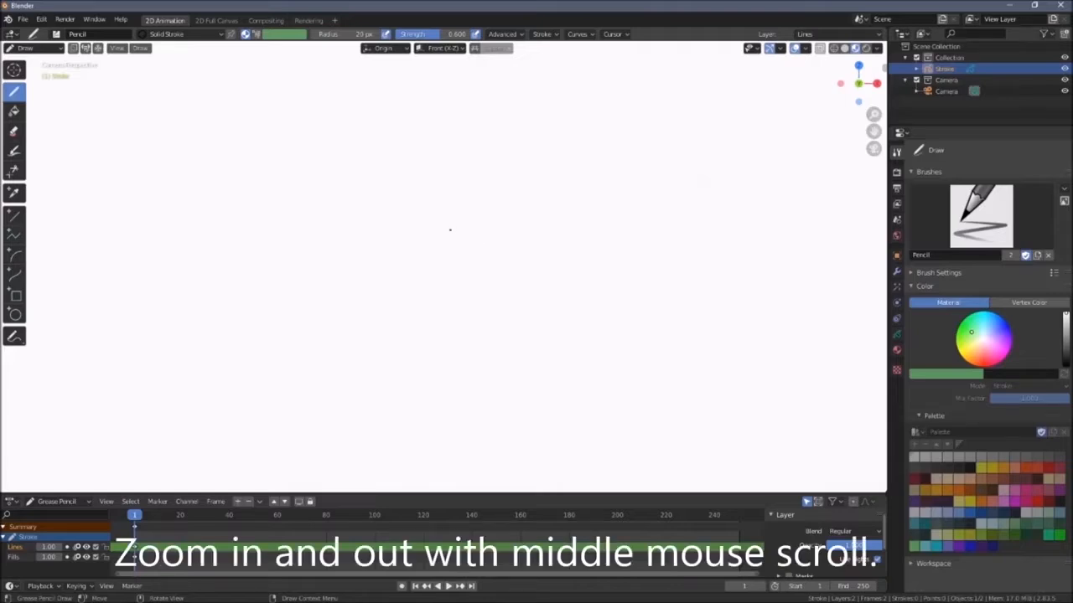
Examine the camera frame and the blank canvas around it from near, far and at an angle, and return to camera view
scroll(450, 230, "down", 3)
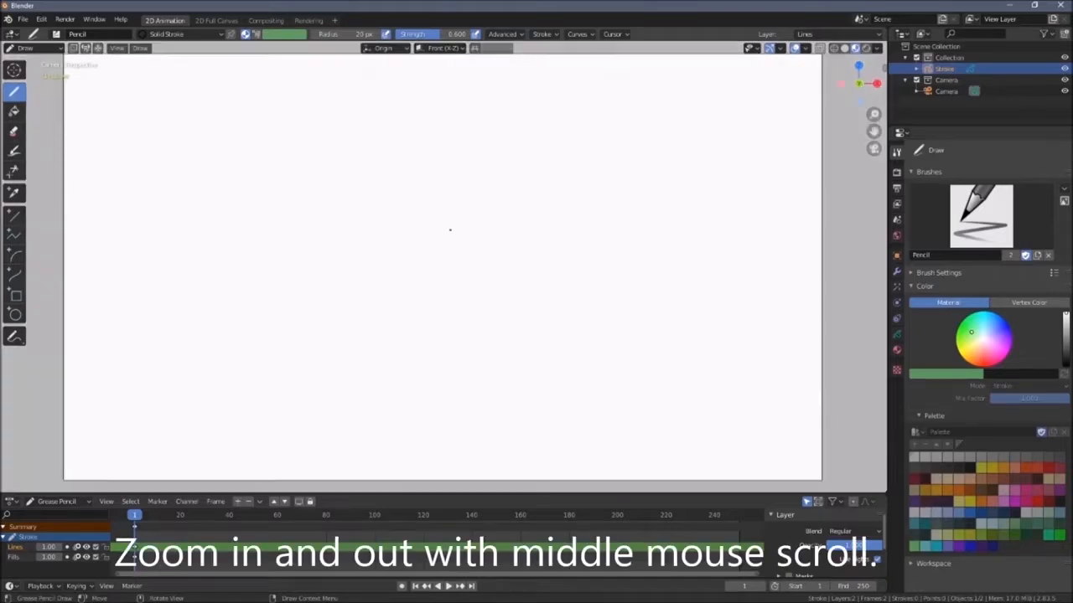
scroll(450, 230, "down", 4)
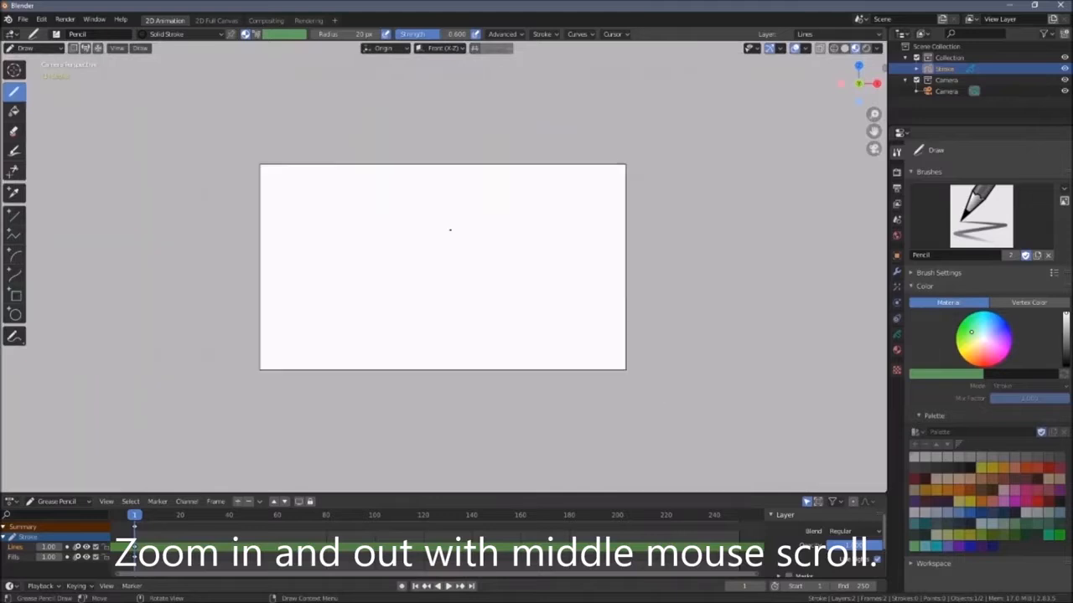
scroll(450, 230, "up", 4)
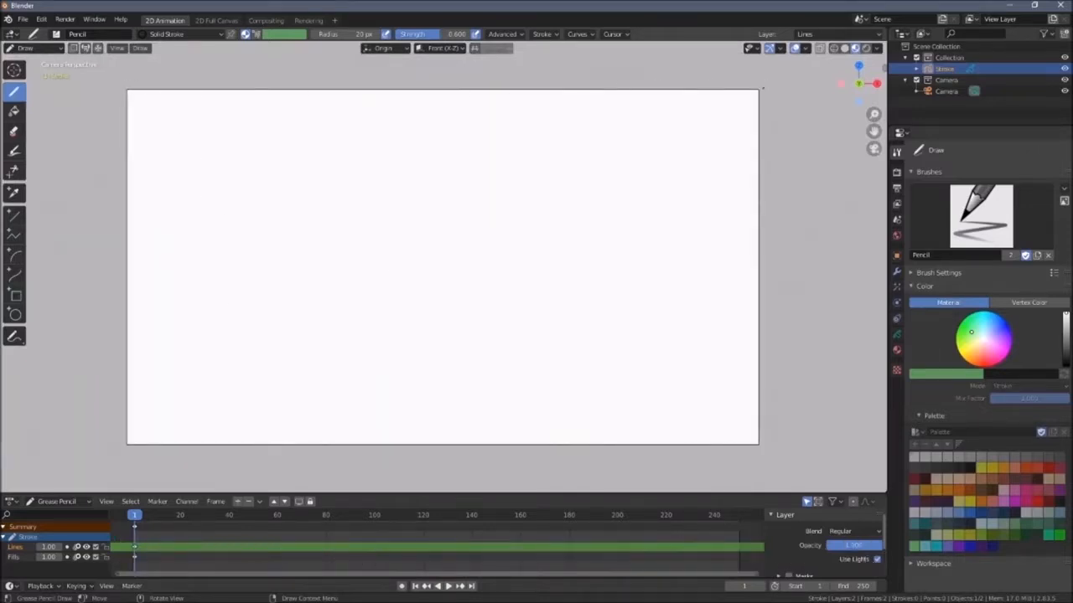
scroll(339, 107, "down", 2)
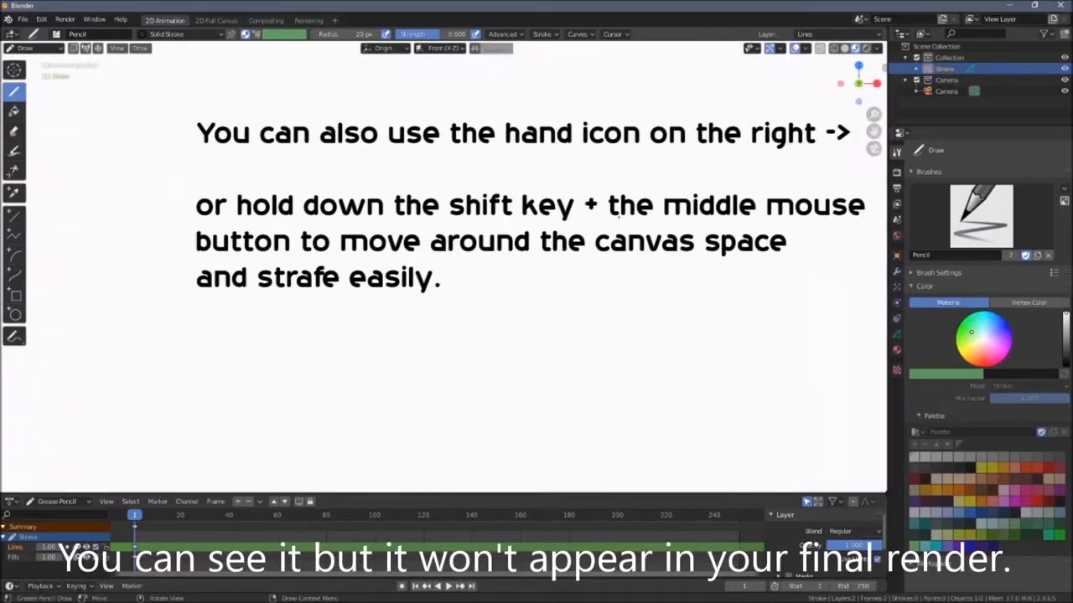
scroll(618, 216, "down", 7)
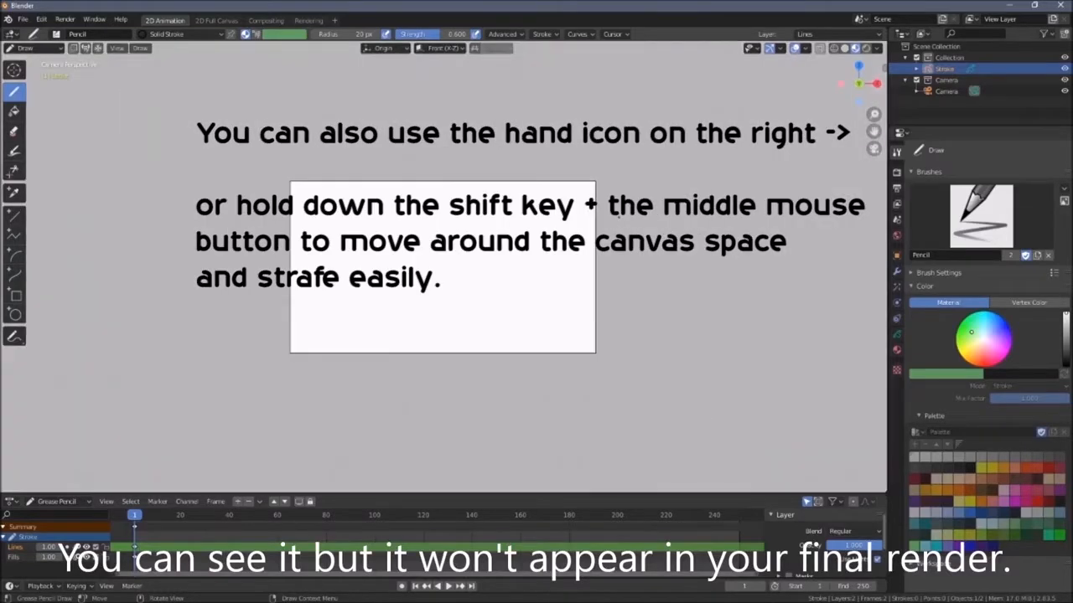
scroll(618, 216, "up", 1)
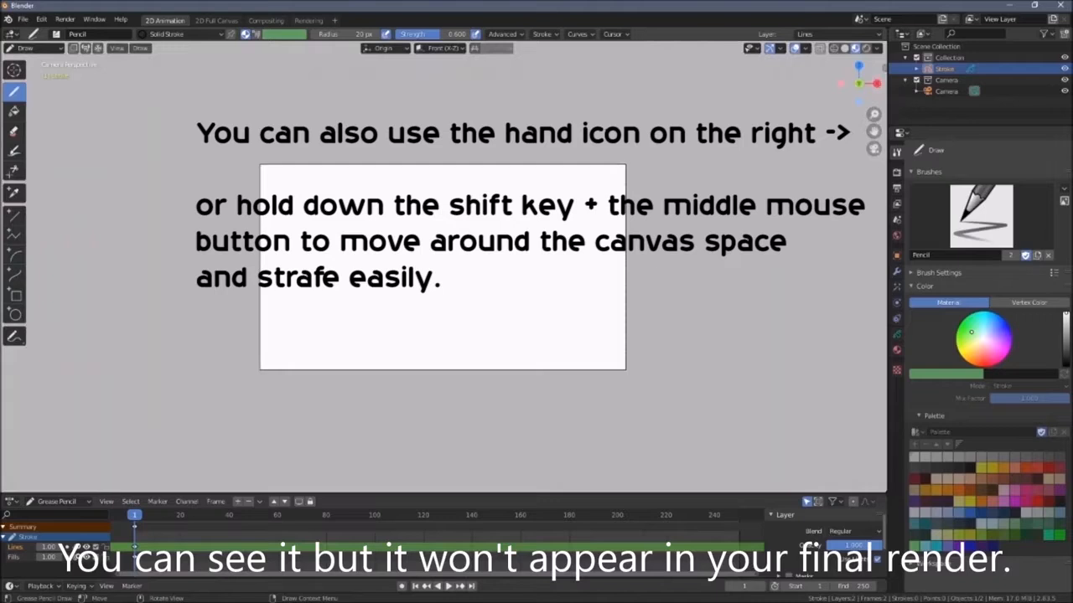
scroll(605, 129, "up", 1)
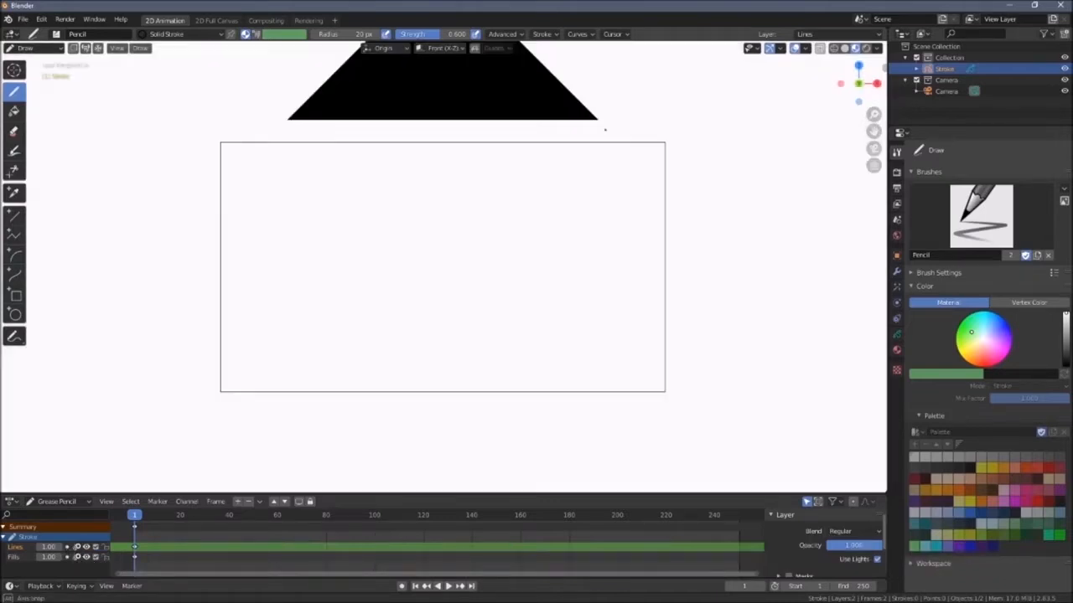
middle_click_drag(499, 197, 294, 214)
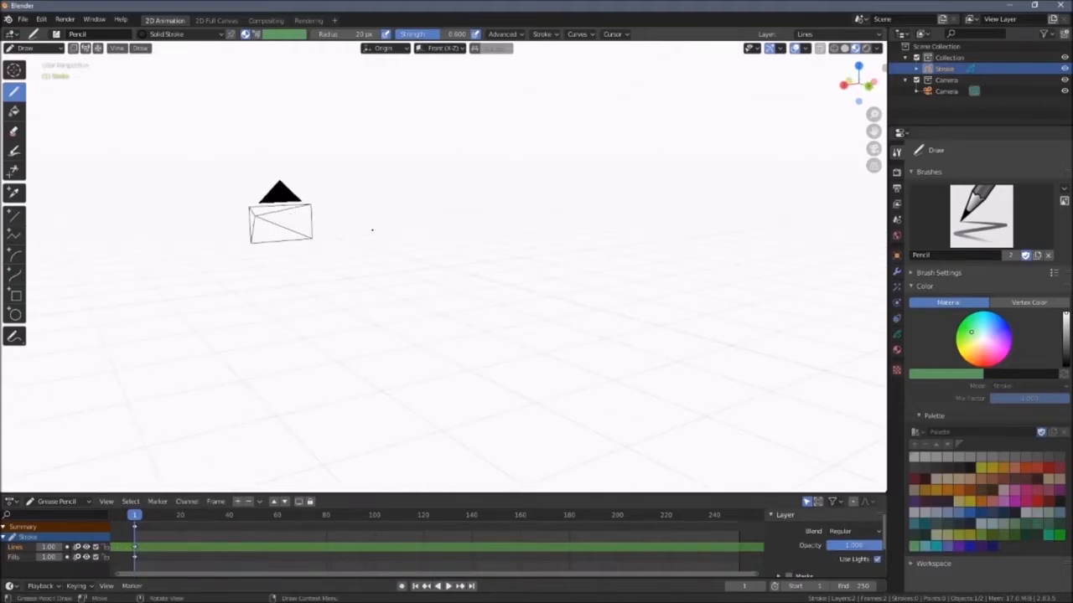
left_click(874, 151)
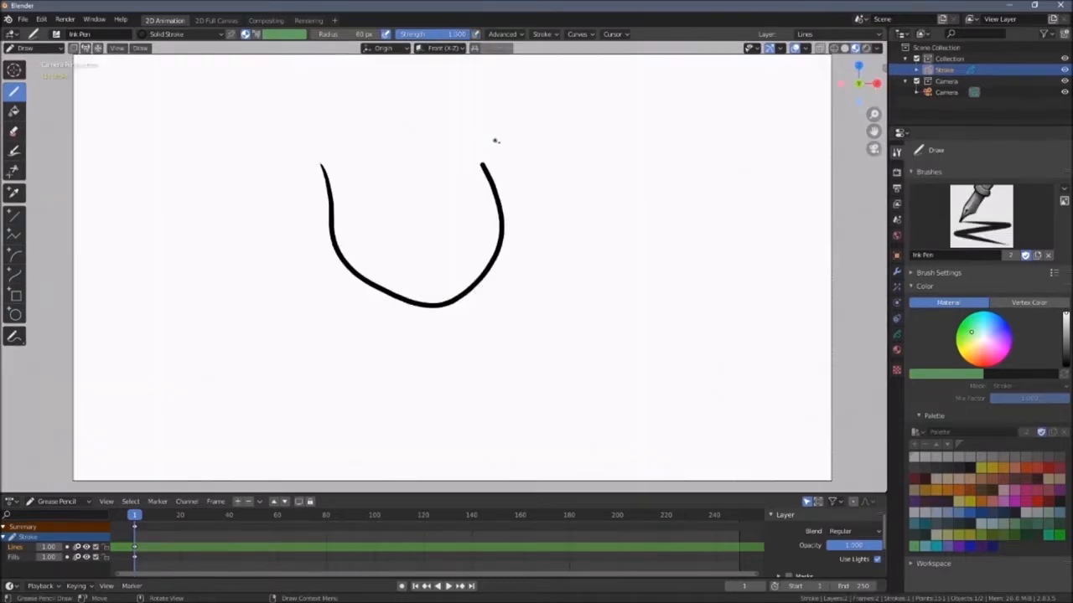
Check the curved U-shaped stroke from an angle, return to camera view, and undo the stroke
mouse_move(533, 218)
middle_mouse_down()
mouse_move(775, 243)
mouse_move(34, 239)
mouse_move(780, 251)
mouse_move(597, 257)
mouse_move(273, 215)
mouse_move(598, 216)
mouse_move(570, 301)
mouse_move(688, 205)
mouse_move(556, 268)
mouse_move(577, 182)
mouse_move(553, 232)
mouse_move(699, 205)
middle_mouse_up()
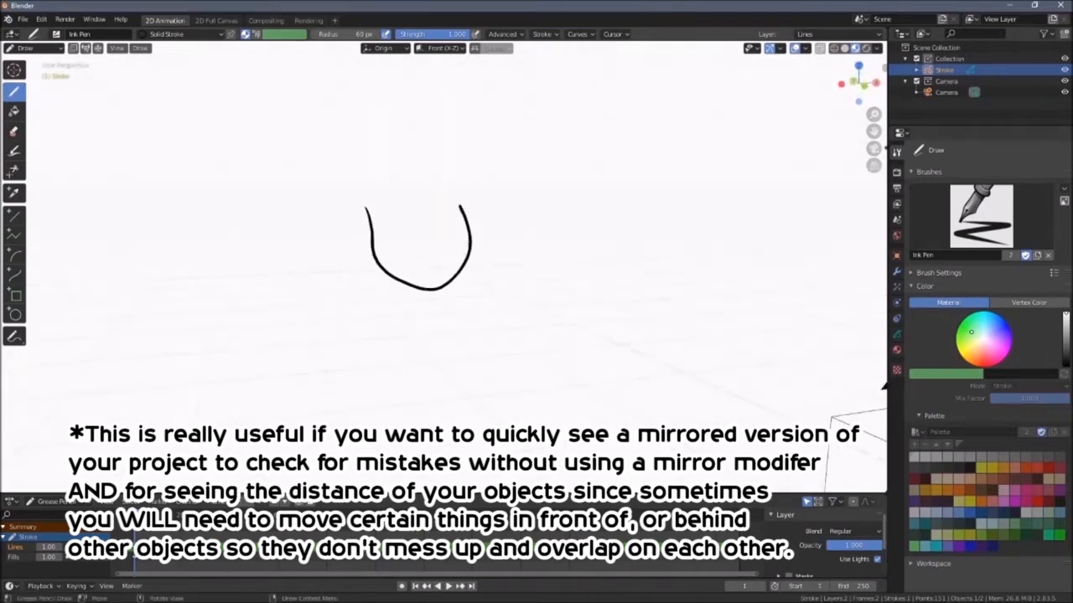
left_click(873, 149)
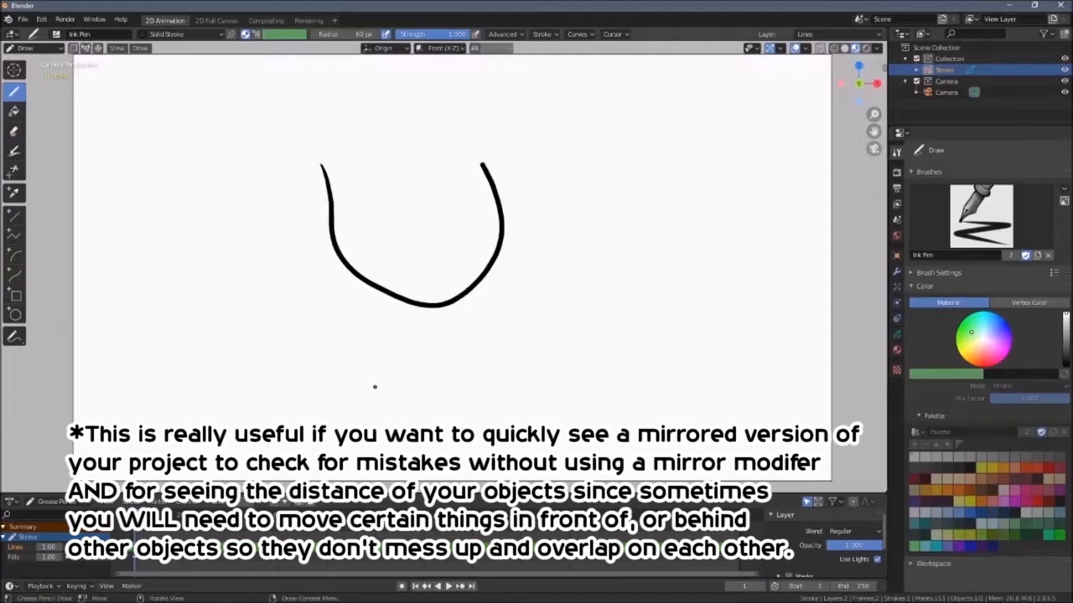
key("ctrl+z")
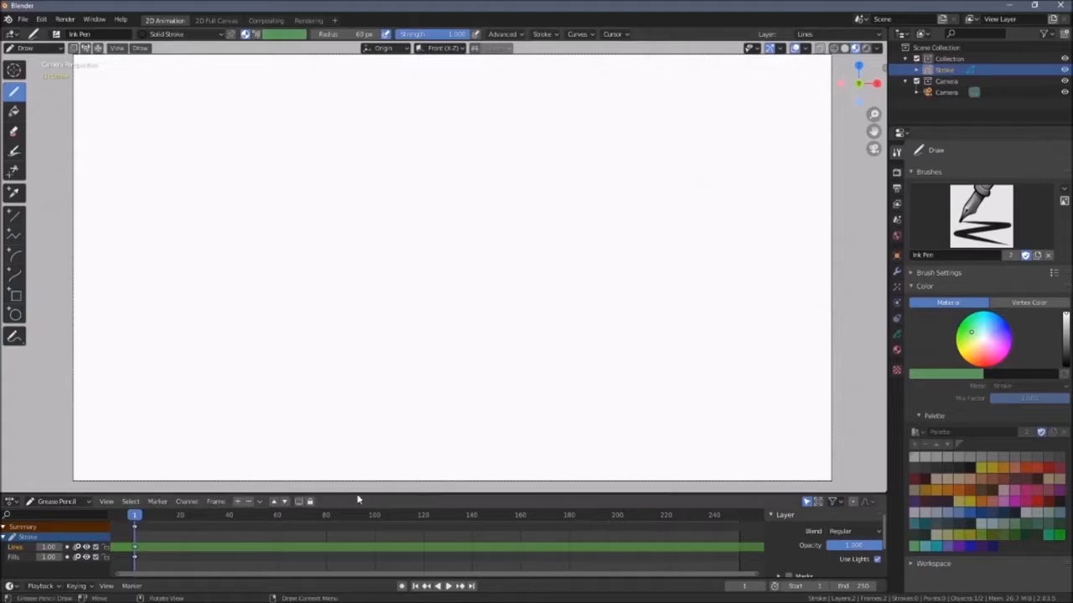
Enlarge the Grease Pencil dope sheet area and set the animation's end frame to 60
left_click_drag(358, 498, 359, 446)
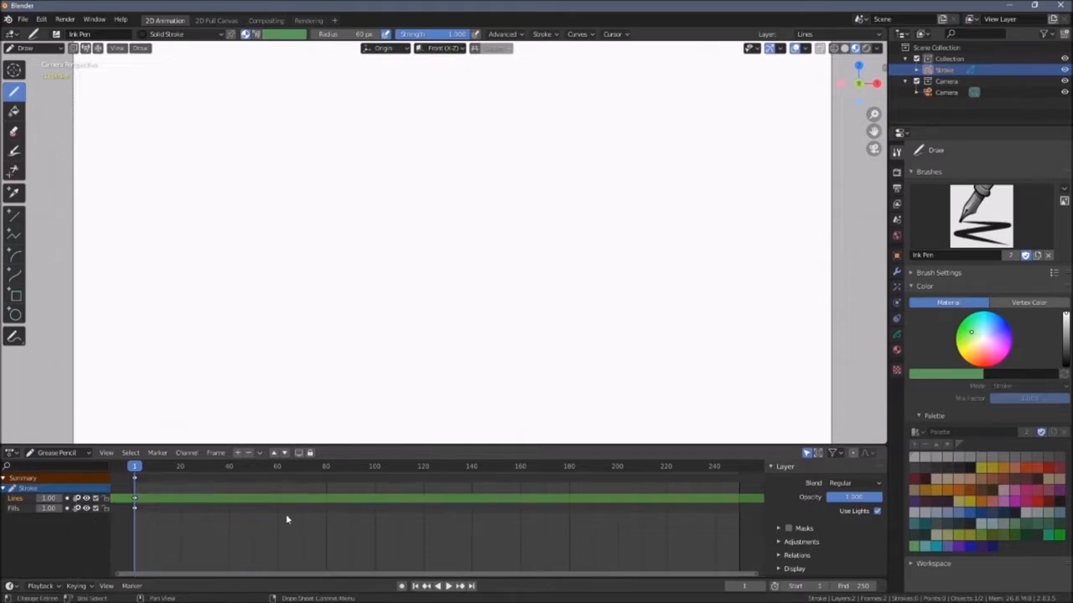
left_click(842, 586)
key("BackSpace")
type("80")
key("Return")
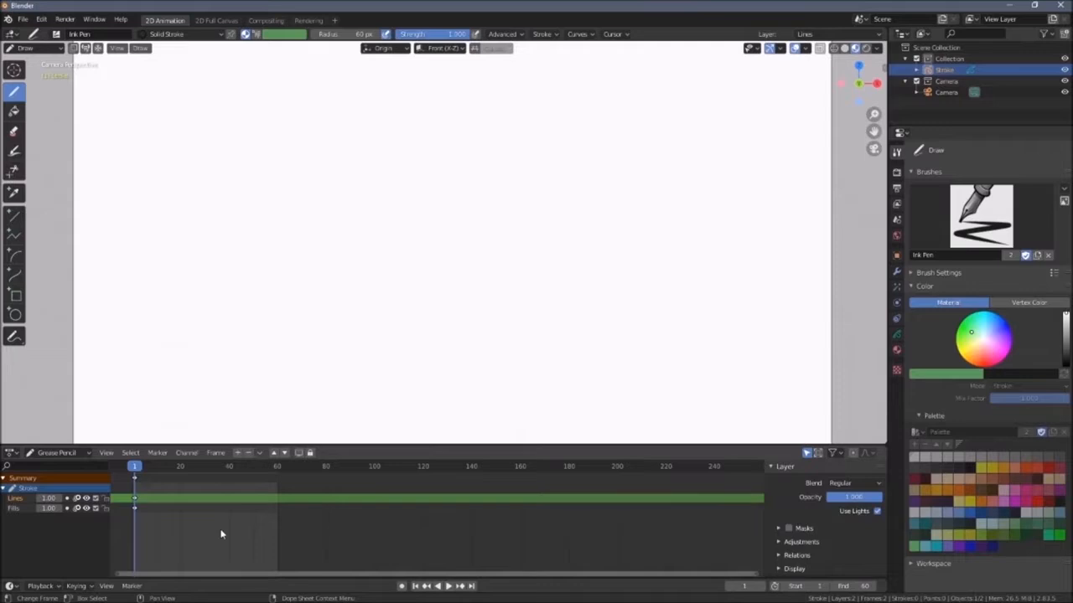
Look over the shortened frame range and the Lines and Fills channels in the dope sheet
scroll(222, 534, "up", 2)
scroll(221, 534, "up", 2)
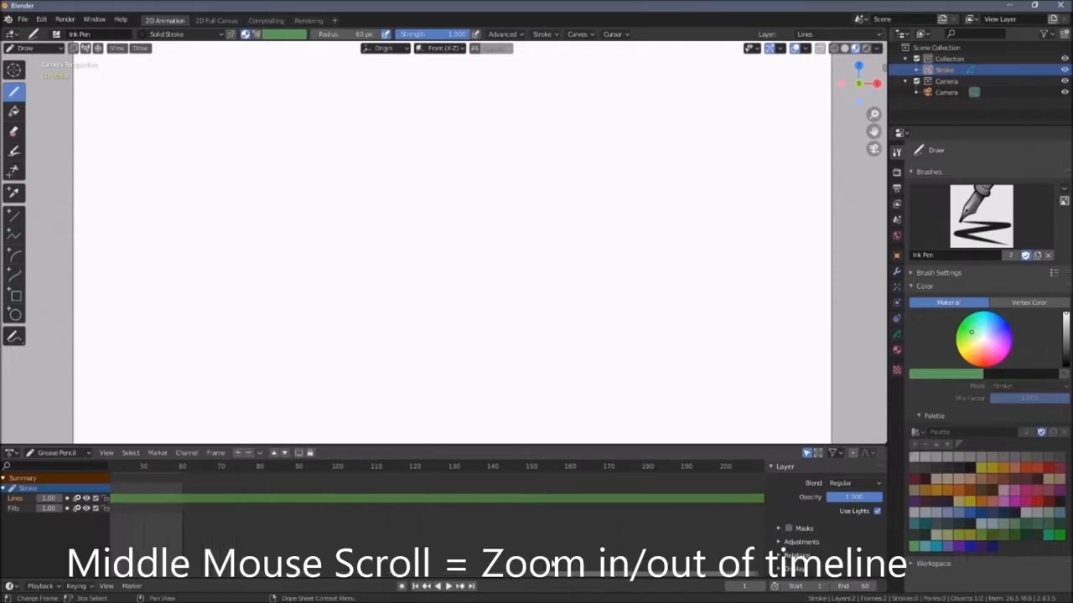
scroll(433, 570, "down", 3)
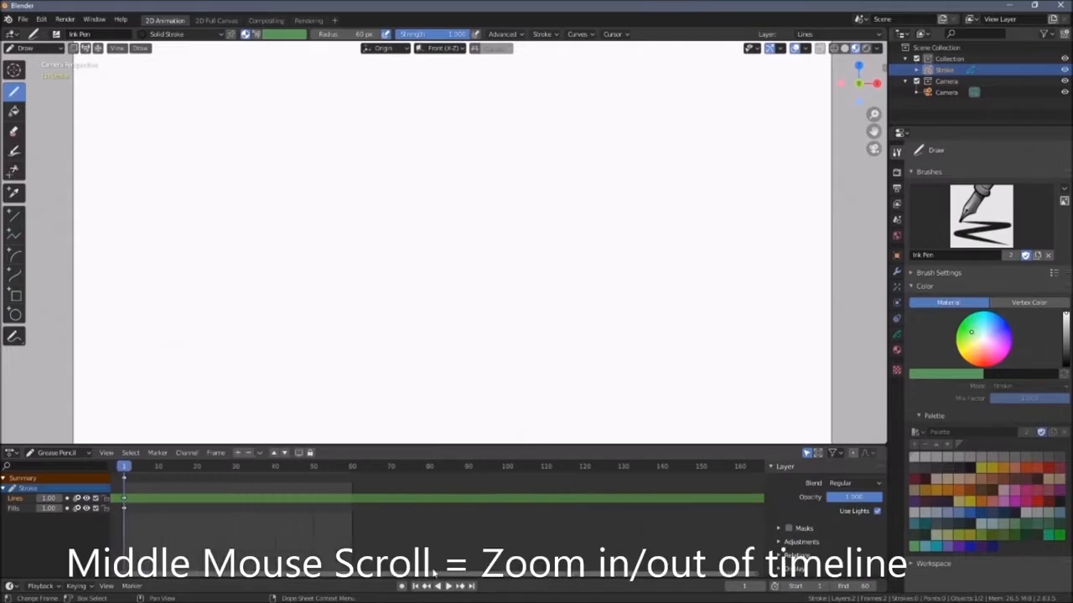
left_click_drag(433, 572, 237, 573)
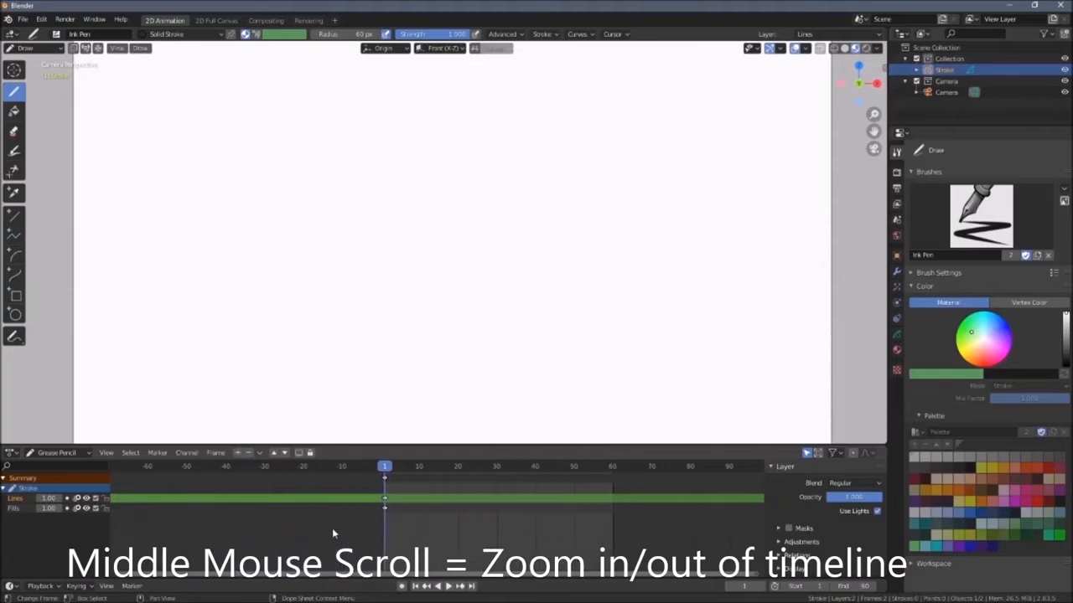
scroll(331, 528, "down", 2)
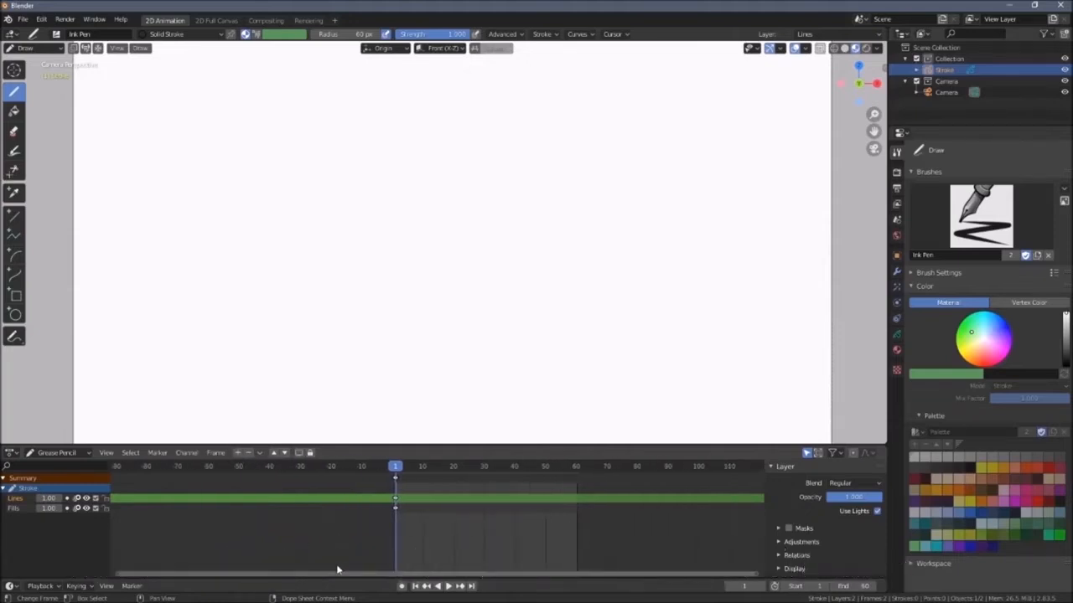
left_click_drag(343, 575, 615, 579)
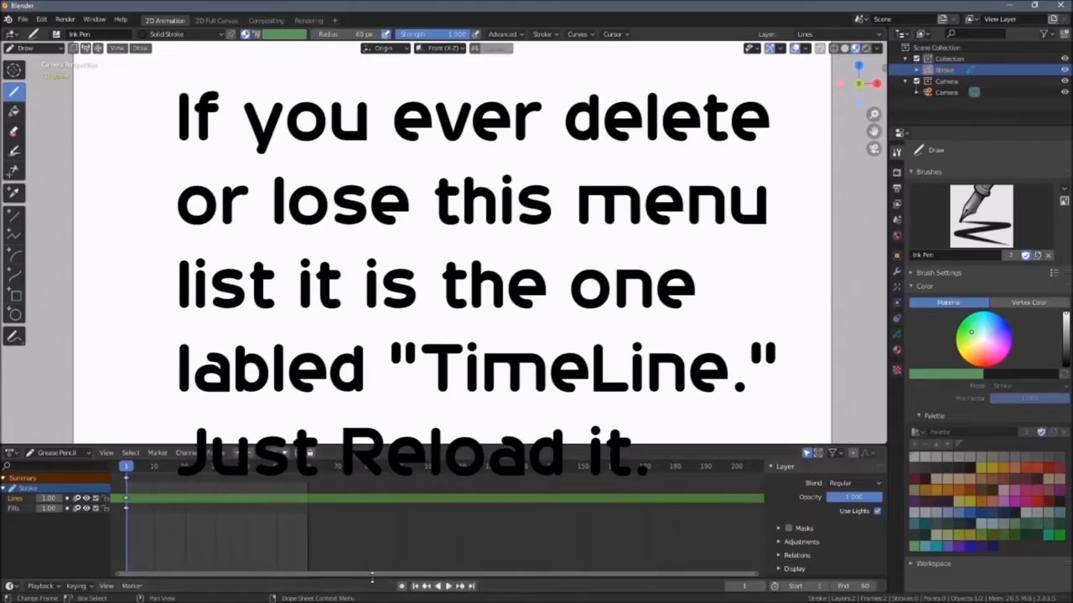
Expand the Timeline editor beneath the dope sheet to view its frames, and shrink it back to its playback controls
left_click_drag(371, 576, 396, 479)
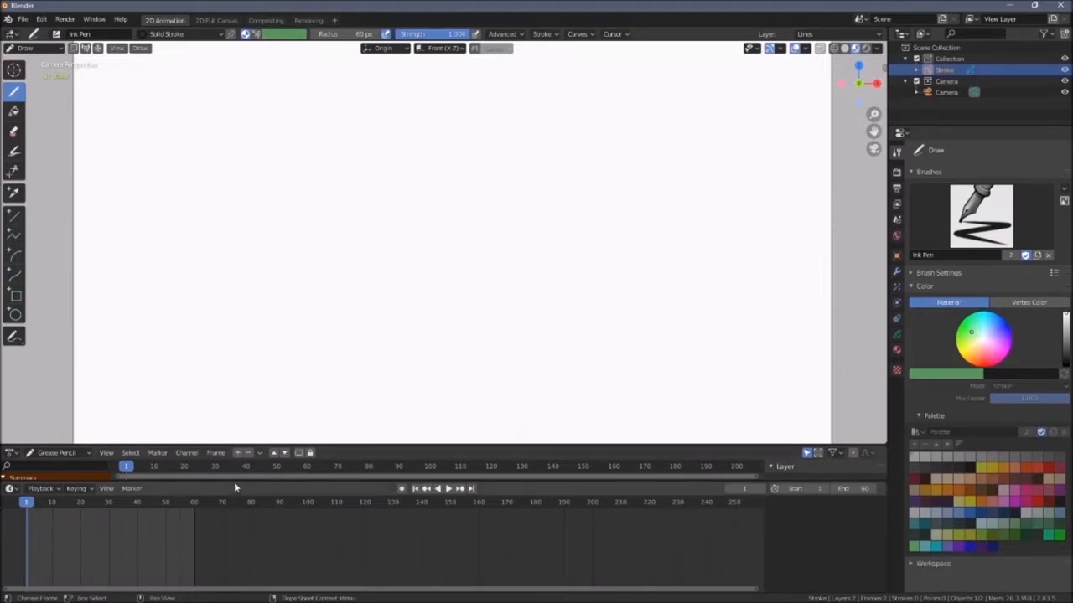
mouse_move(236, 484)
left_mouse_down()
mouse_move(151, 553)
mouse_move(126, 554)
left_mouse_up()
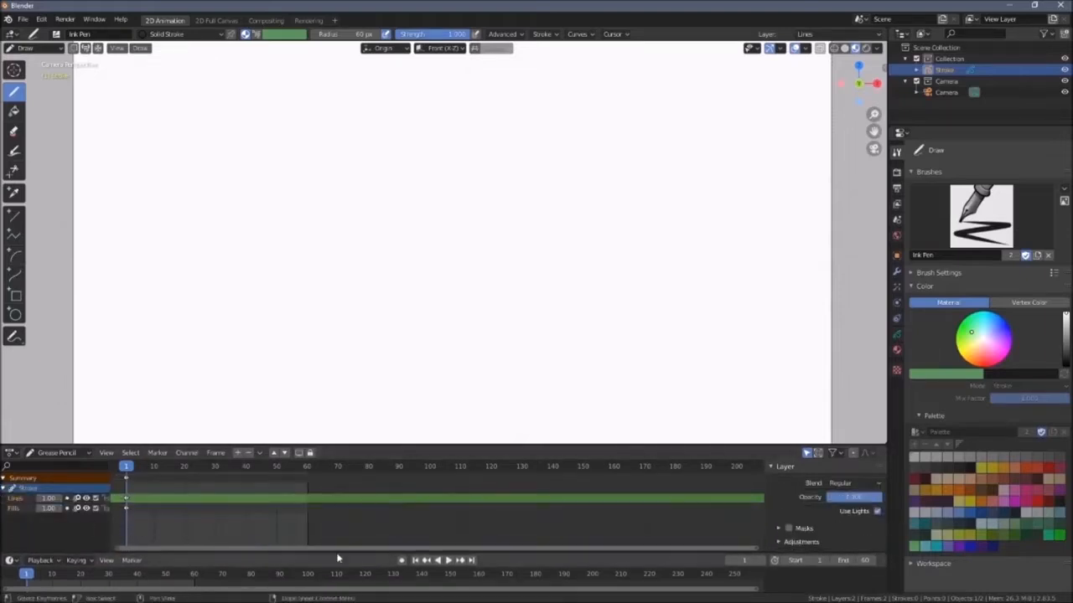
left_click_drag(333, 559, 243, 486)
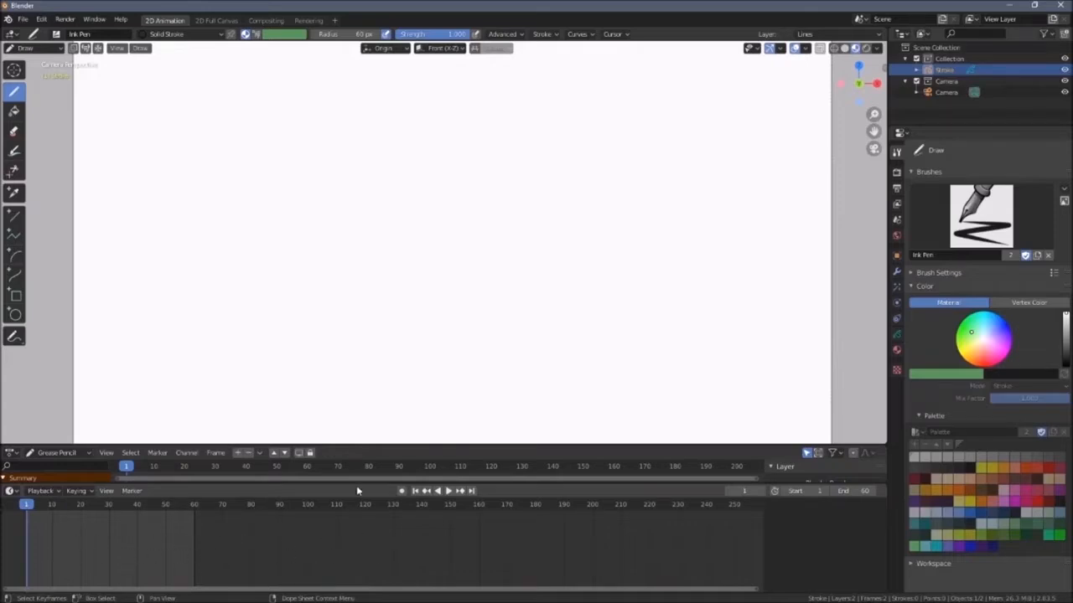
left_click_drag(356, 486, 344, 573)
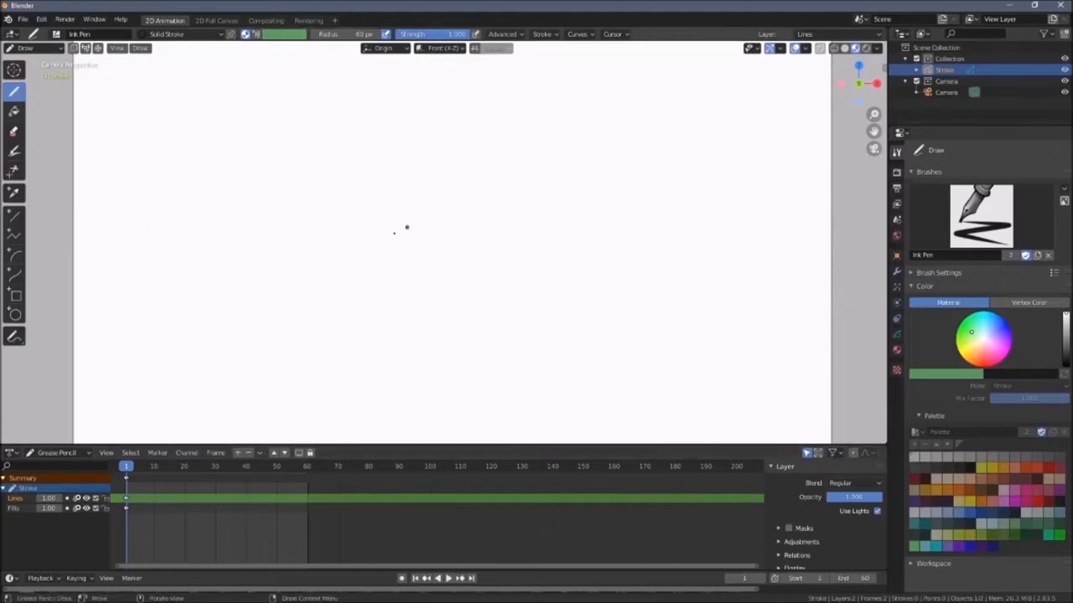
Review the interaction modes by switching the stroke object to Object Mode and Edit Mode, and return it to Draw mode
left_click(57, 35)
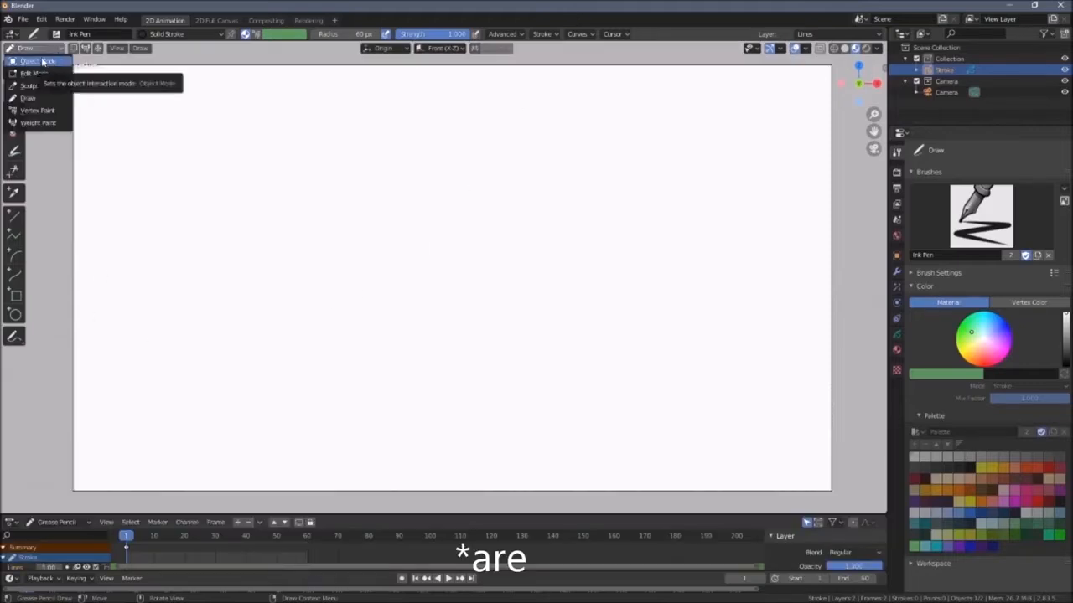
left_click(55, 50)
left_click(61, 49)
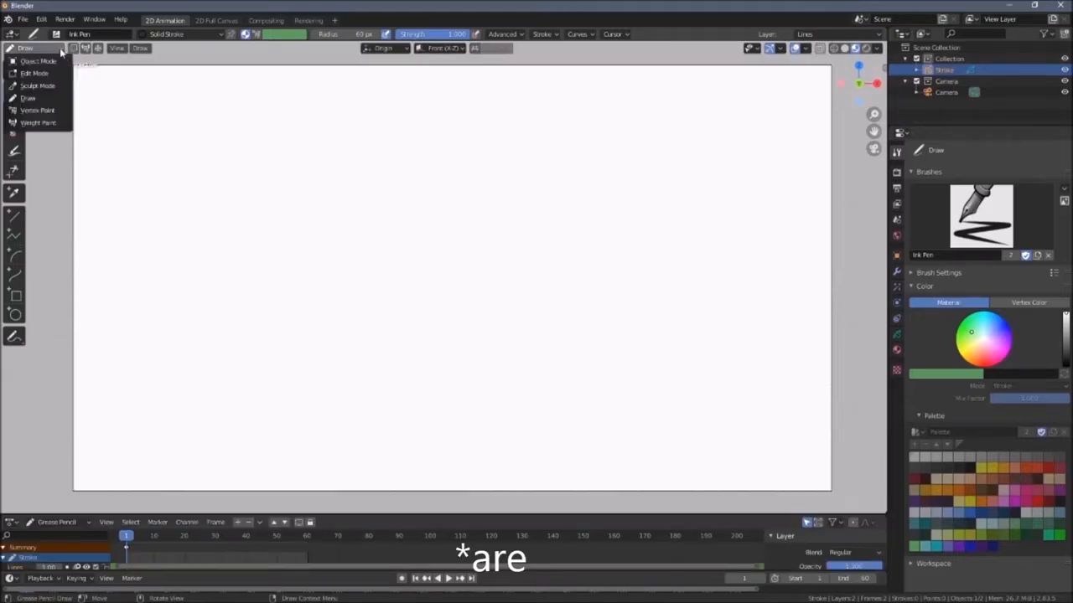
left_click(42, 97)
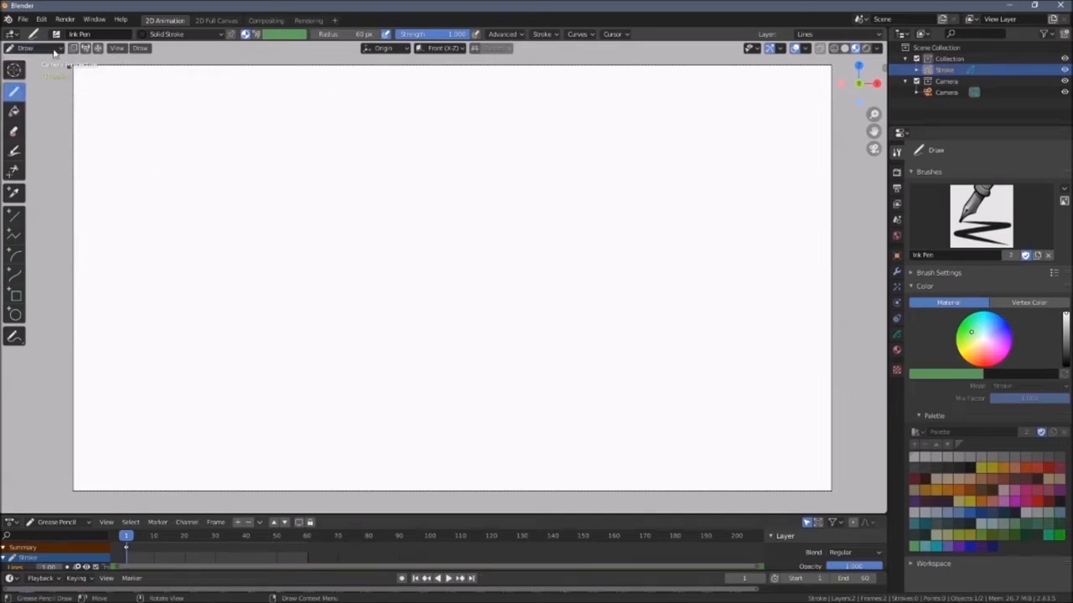
left_click(58, 50)
left_click(38, 62)
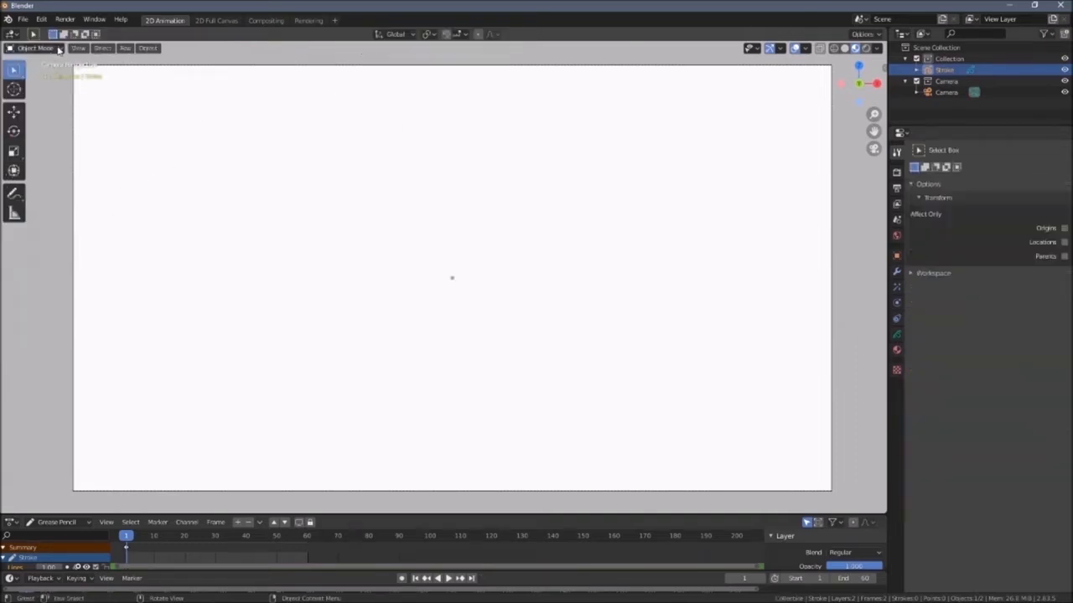
left_click(58, 49)
left_click(38, 74)
left_click(52, 50)
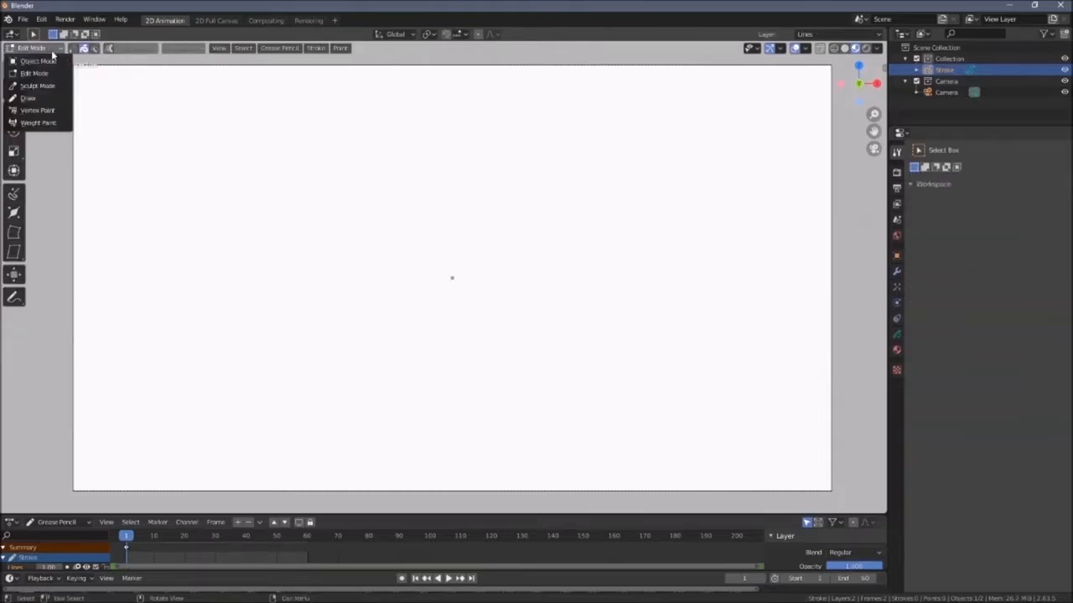
left_click(34, 98)
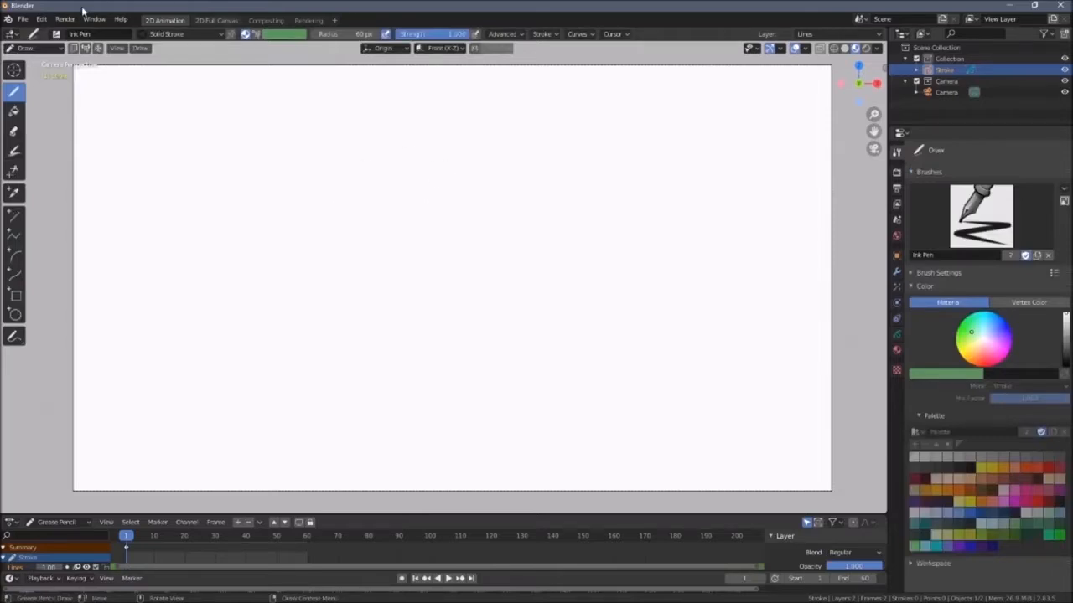
Choose the Ink Pen brush from the available drawing brushes
left_click(56, 34)
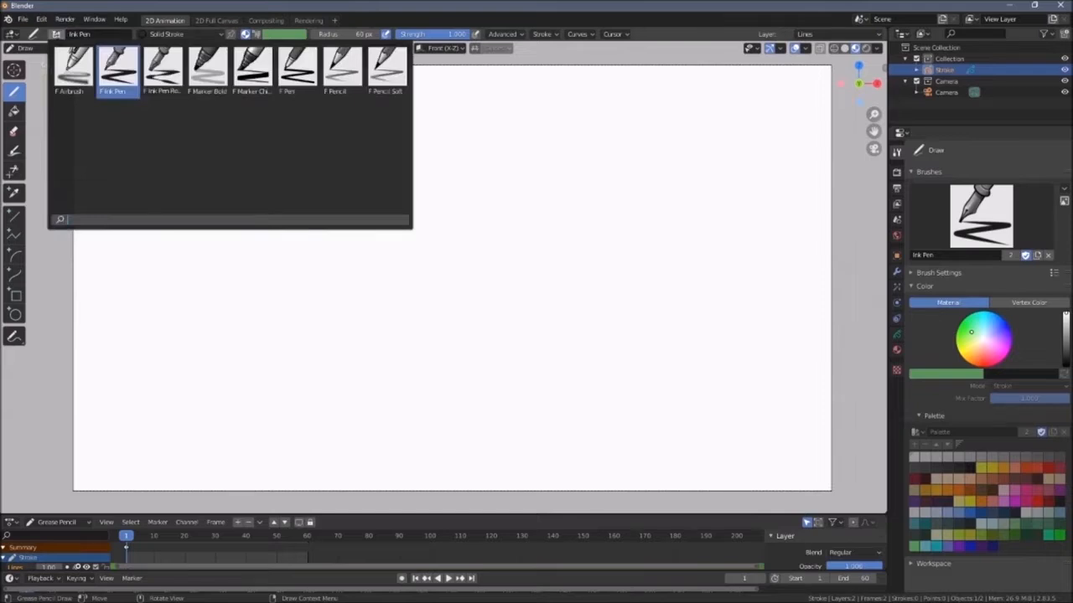
left_click(117, 65)
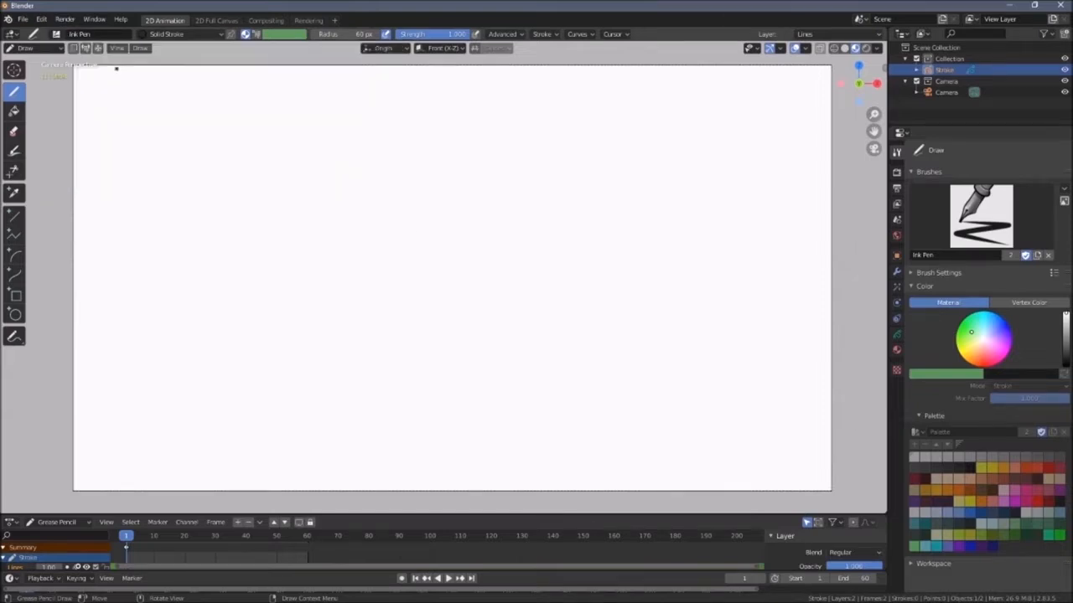
Draw three thick 60 px test strokes with the Solid Stroke material in the upper-left area of the canvas
left_click(187, 35)
left_click_drag(282, 130, 272, 253)
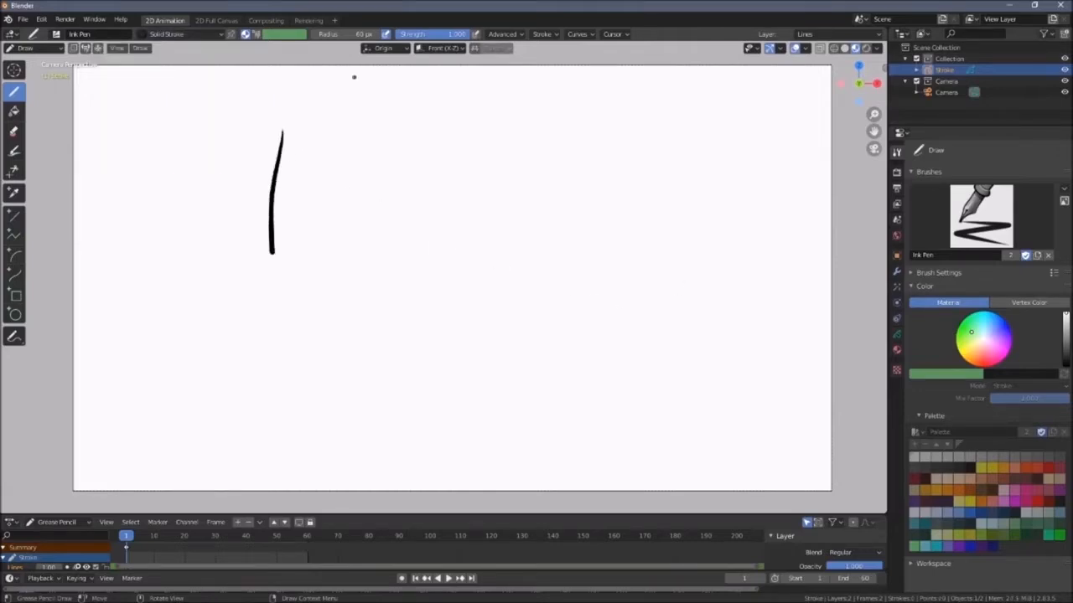
mouse_move(307, 196)
left_mouse_down()
mouse_move(388, 178)
mouse_move(352, 209)
left_mouse_up()
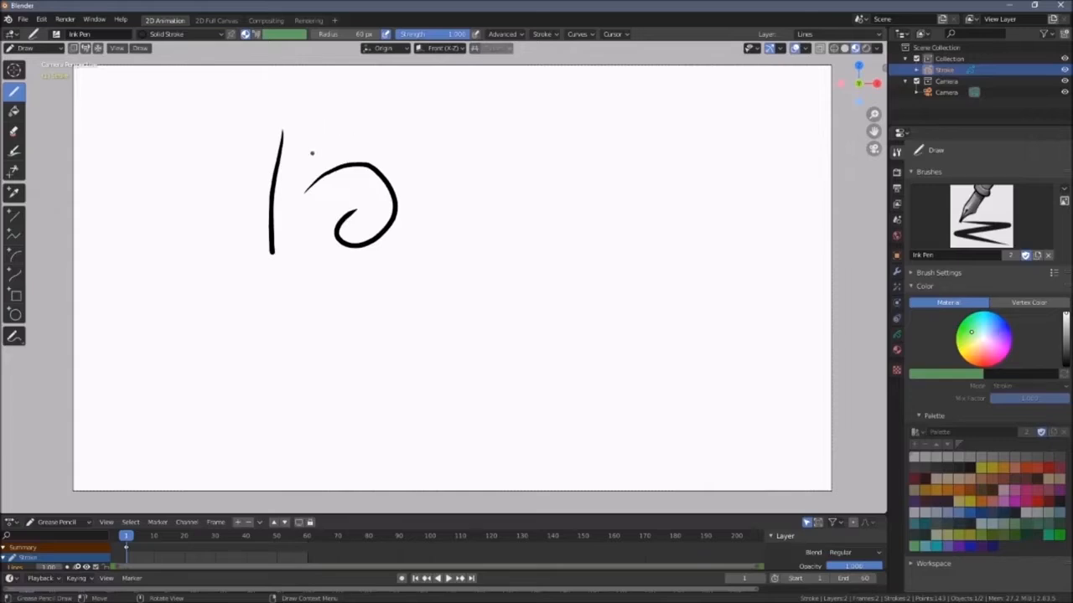
mouse_move(310, 140)
left_mouse_down()
mouse_move(217, 172)
mouse_move(251, 178)
left_mouse_up()
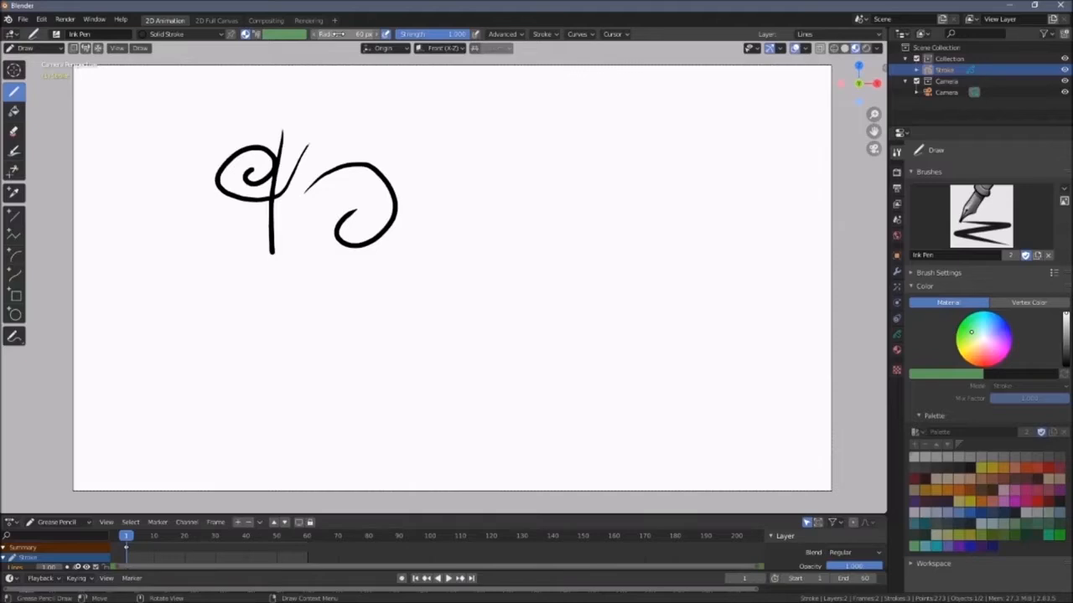
Set the brush radius to 20 px and draw several thin curved, zigzag and looping test strokes around the thick ones
left_click(337, 35)
key("BackSpace")
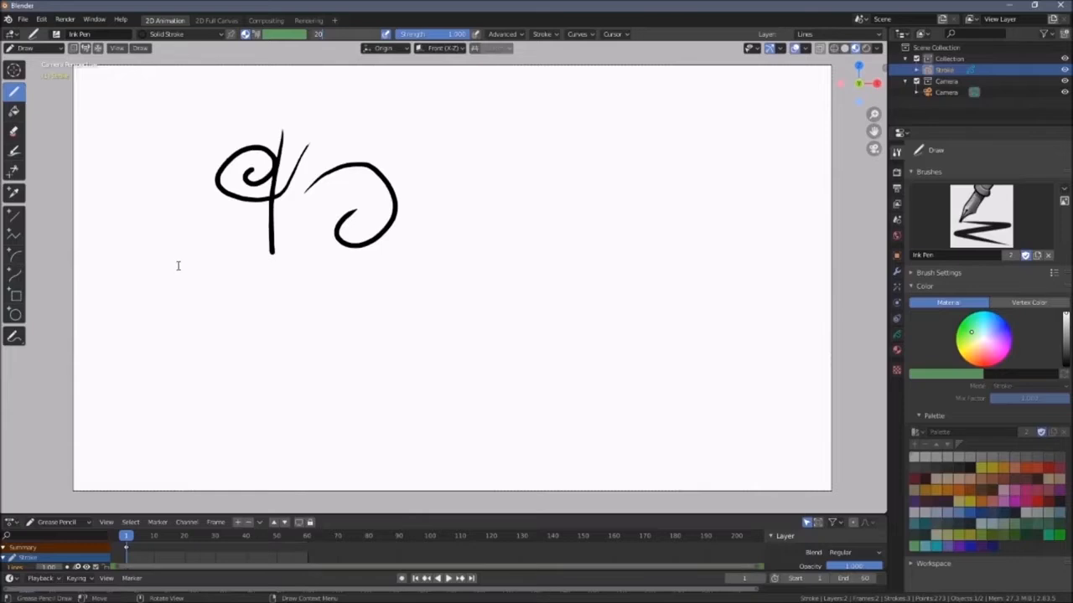
key("Return")
mouse_move(438, 159)
left_mouse_down()
mouse_move(435, 210)
mouse_move(484, 246)
mouse_move(428, 293)
left_mouse_up()
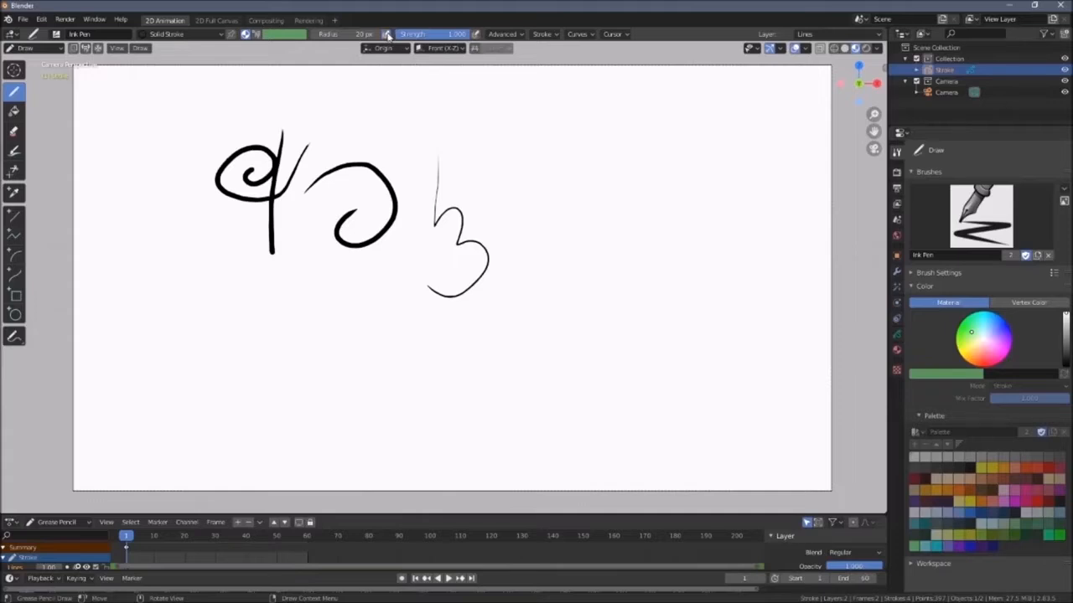
mouse_move(410, 113)
left_mouse_down()
mouse_move(486, 142)
mouse_move(544, 203)
left_mouse_up()
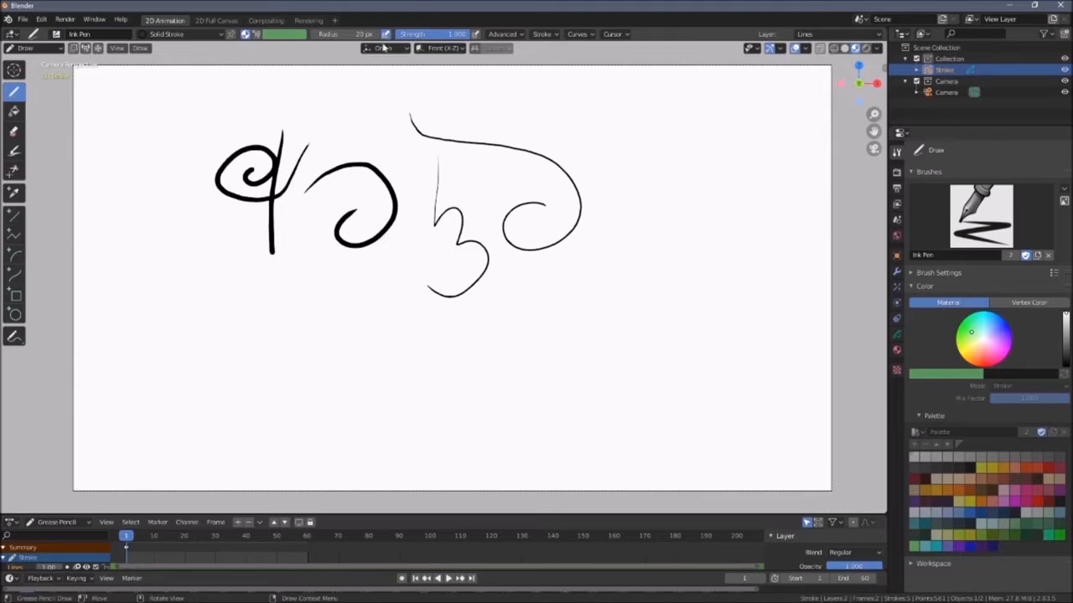
mouse_move(191, 124)
left_mouse_down()
mouse_move(216, 323)
mouse_move(337, 411)
left_mouse_up()
mouse_move(392, 363)
left_mouse_down()
mouse_move(316, 335)
mouse_move(358, 324)
left_mouse_up()
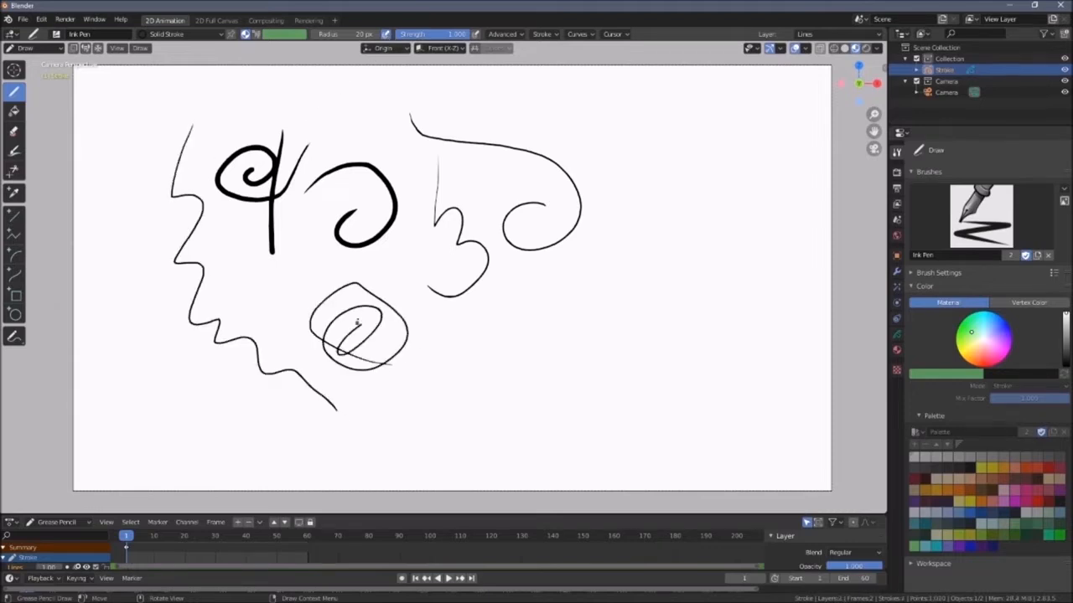
mouse_move(366, 249)
left_mouse_down()
mouse_move(292, 321)
mouse_move(352, 286)
mouse_move(387, 295)
left_mouse_up()
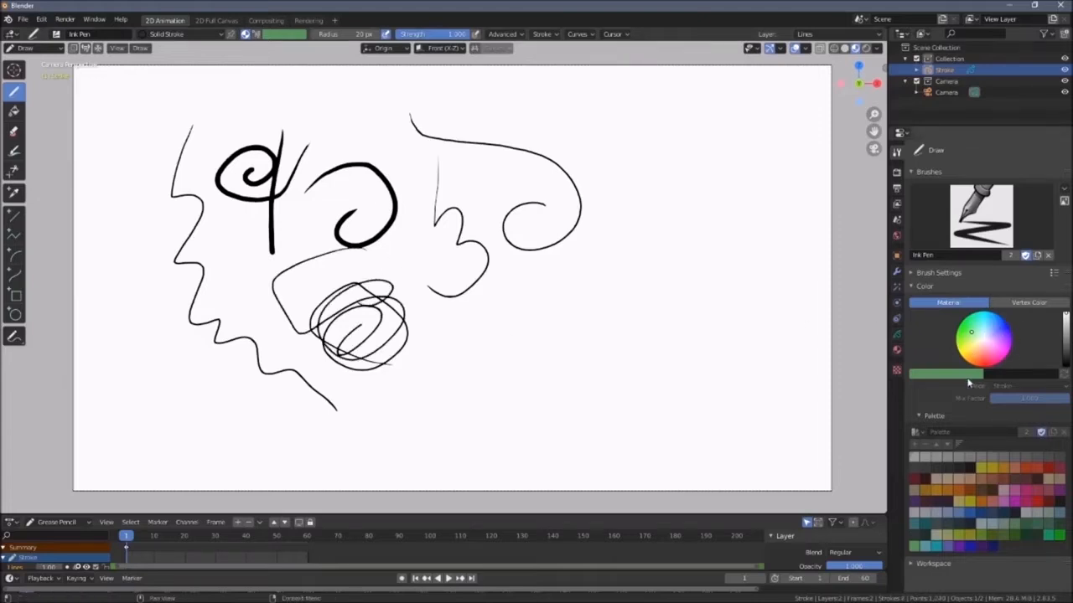
Switch the brush to vertex color, choose orange from the palette and draw orange test strokes over the middle of the sketch
left_click(257, 35)
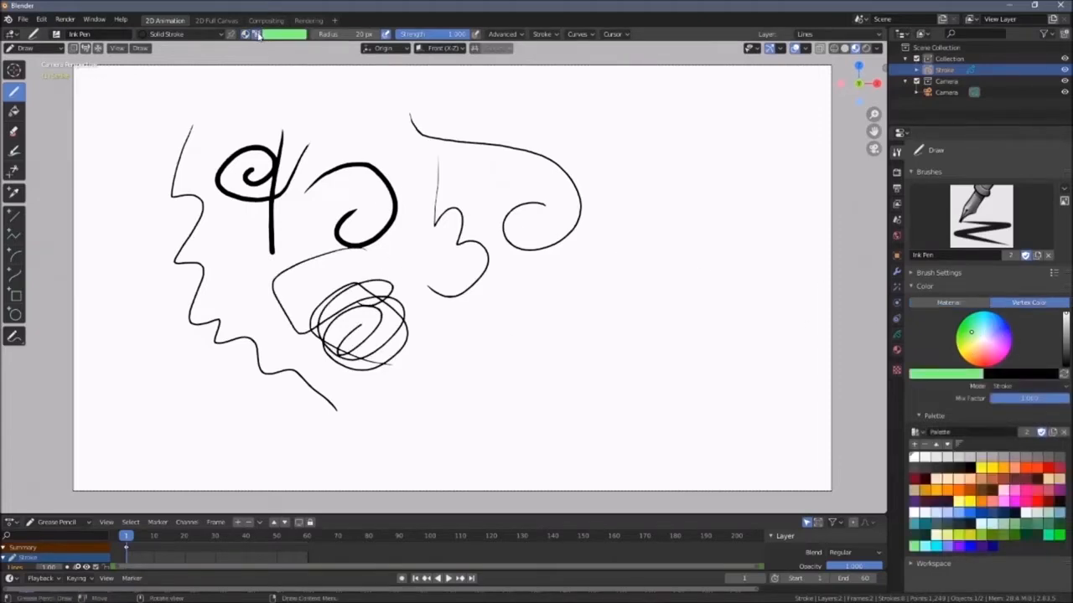
left_click(280, 35)
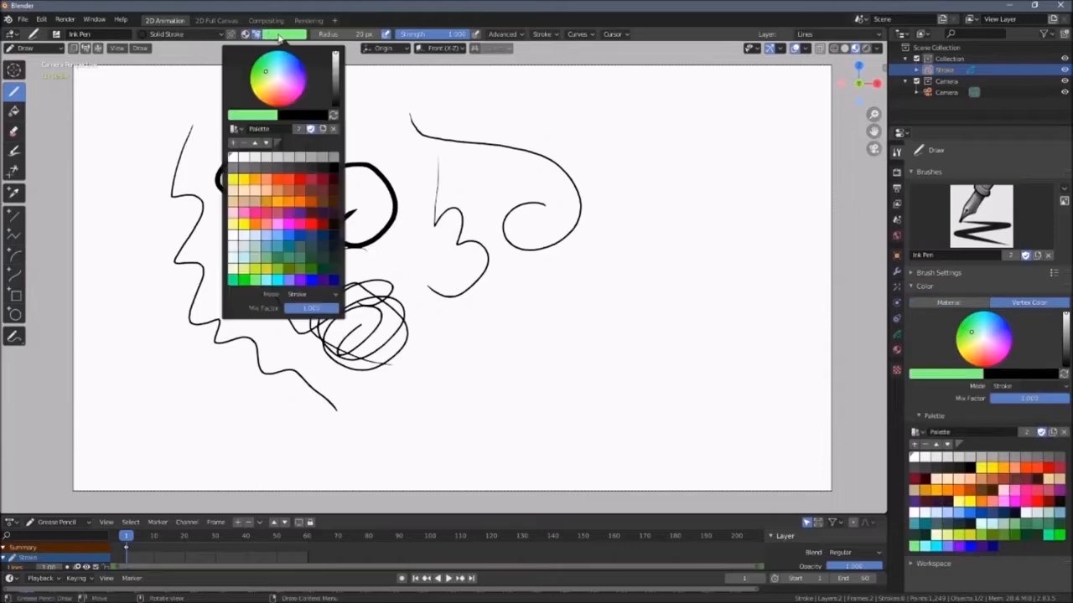
left_click(278, 90)
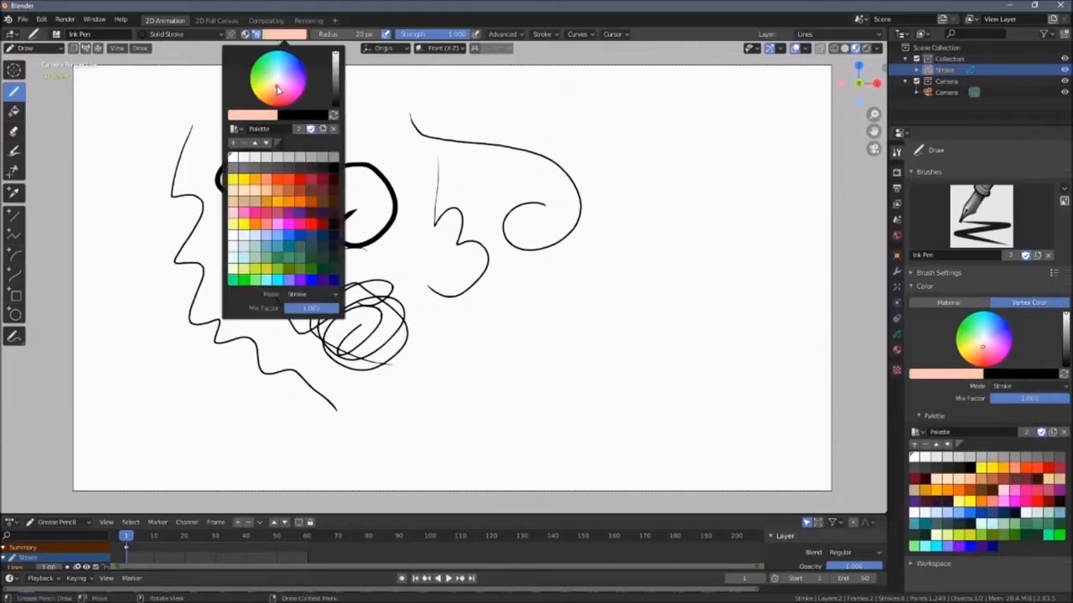
left_click(283, 72)
left_click(275, 72)
left_click_drag(275, 68, 285, 80)
left_click(293, 206)
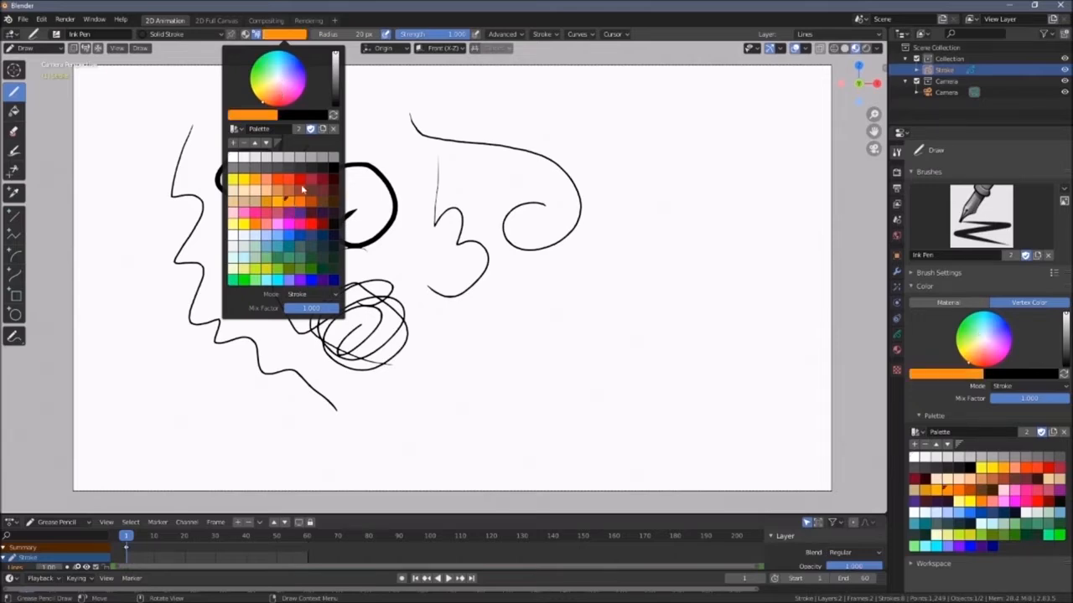
mouse_move(367, 112)
left_mouse_down()
mouse_move(407, 186)
mouse_move(423, 276)
mouse_move(444, 220)
left_mouse_up()
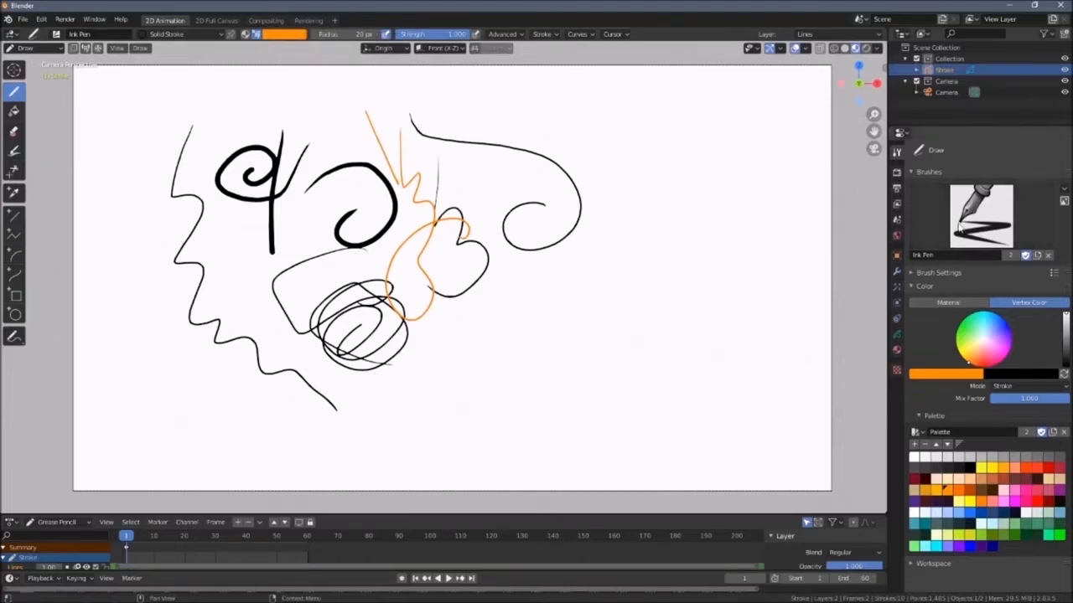
Enlarge the dope sheet, add a new layer to the stroke object and name it draft
left_click(896, 336)
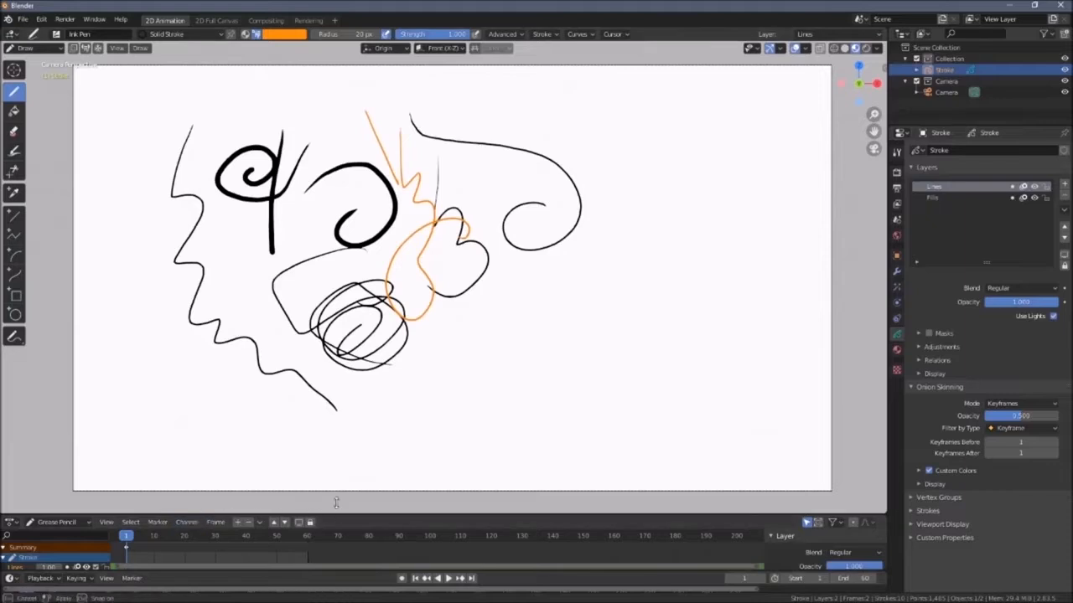
left_click_drag(338, 515, 338, 462)
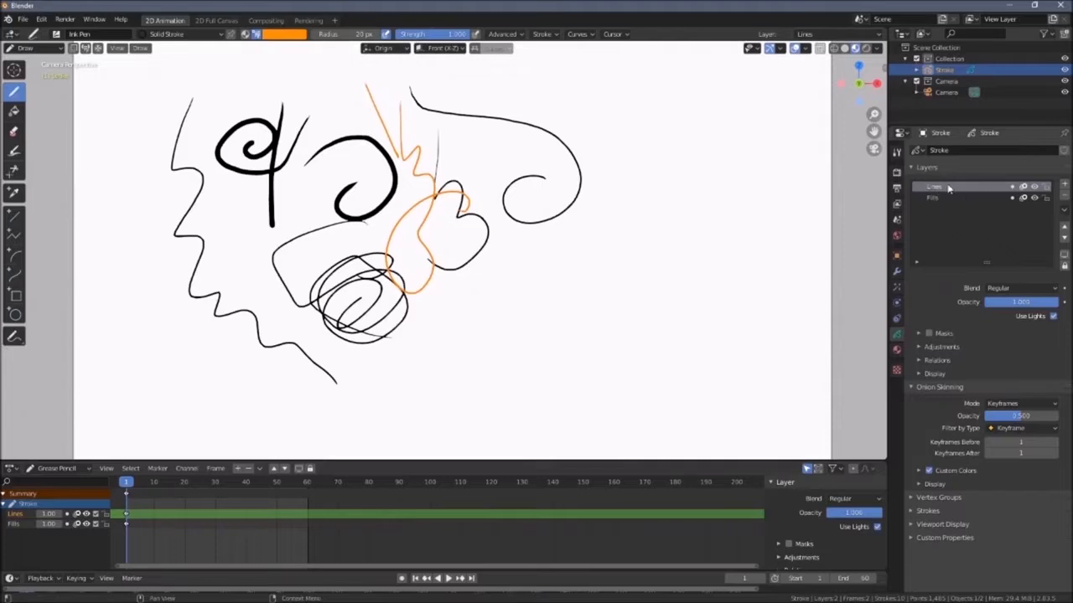
left_click(1066, 186)
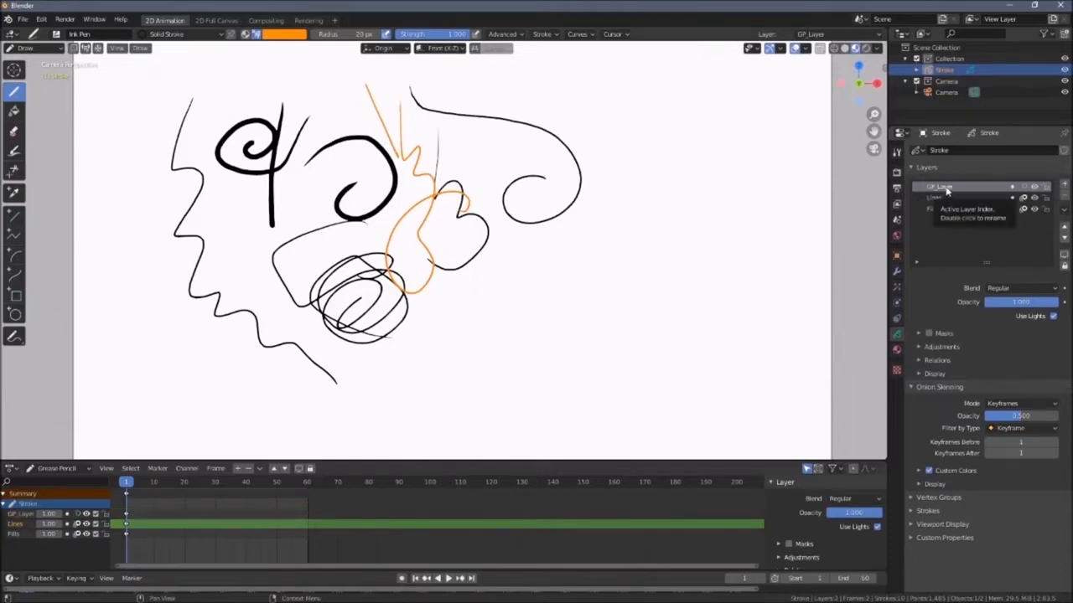
left_click(945, 188)
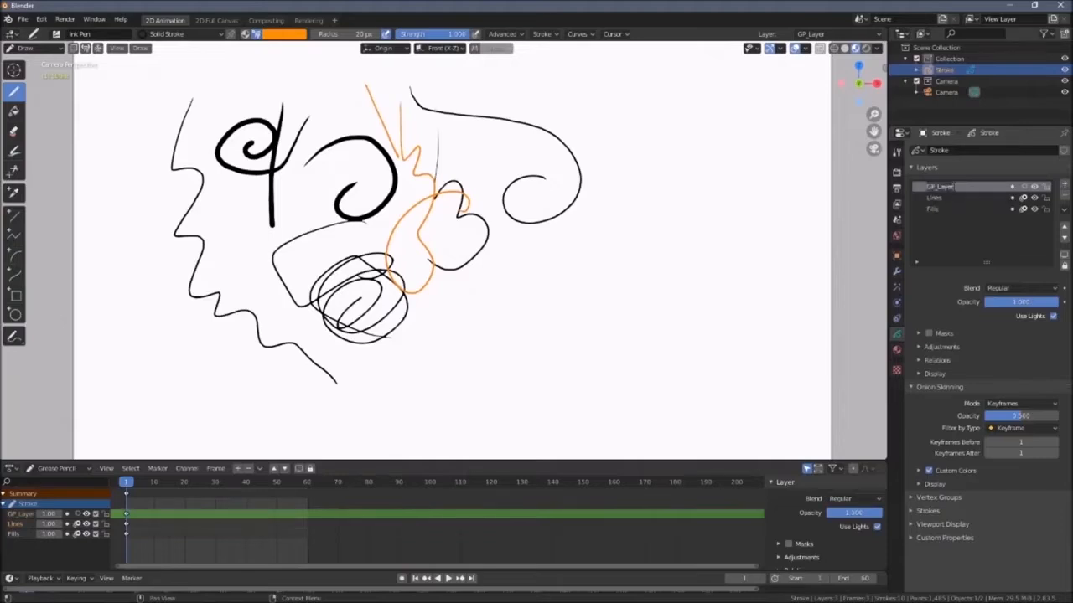
key("BackSpace")
key("Return")
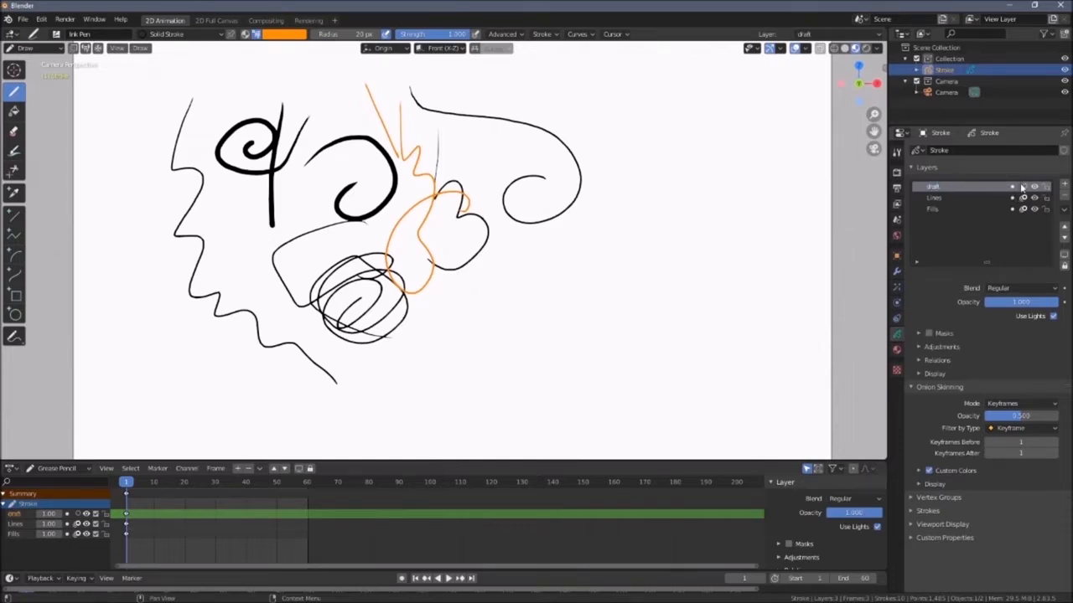
Turn on masking for the draft layer, and move the layer down below Fills and back above Lines
left_click(68, 514)
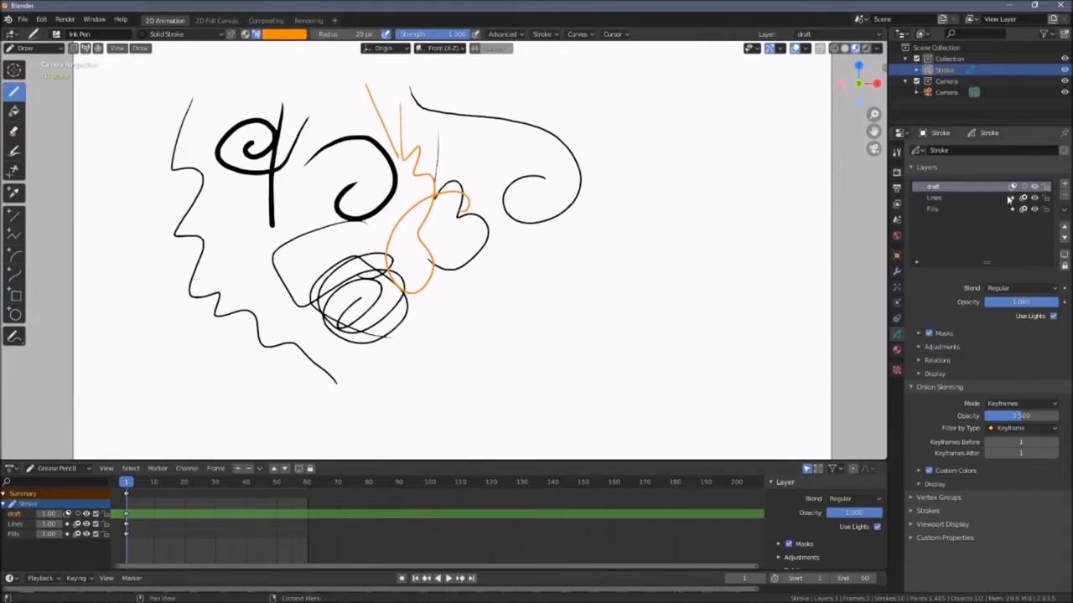
left_click(1064, 239)
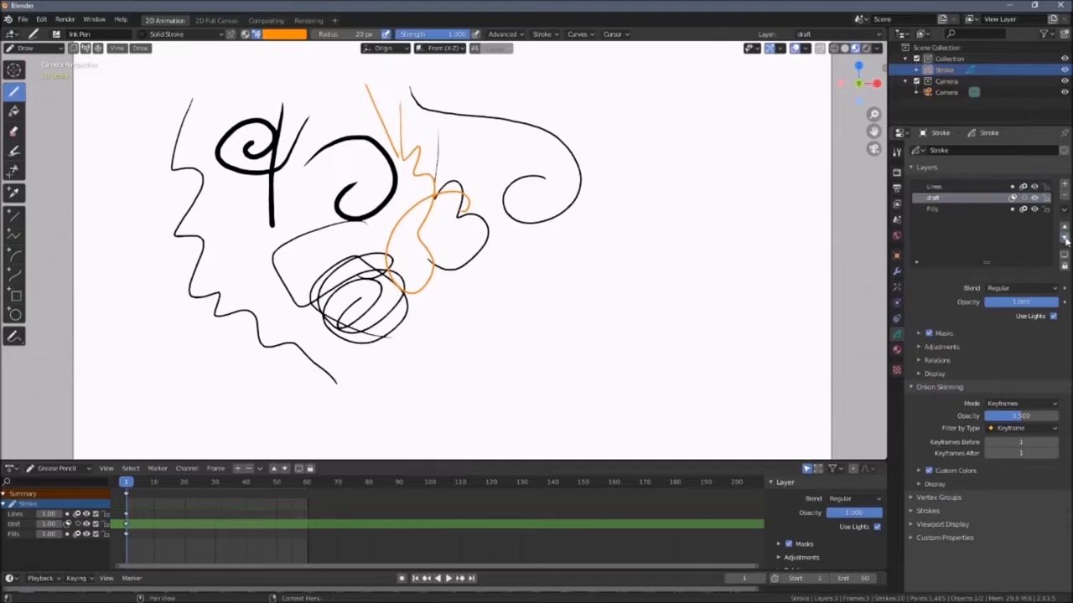
left_click(1064, 239)
left_click(1064, 228)
left_click(1065, 228)
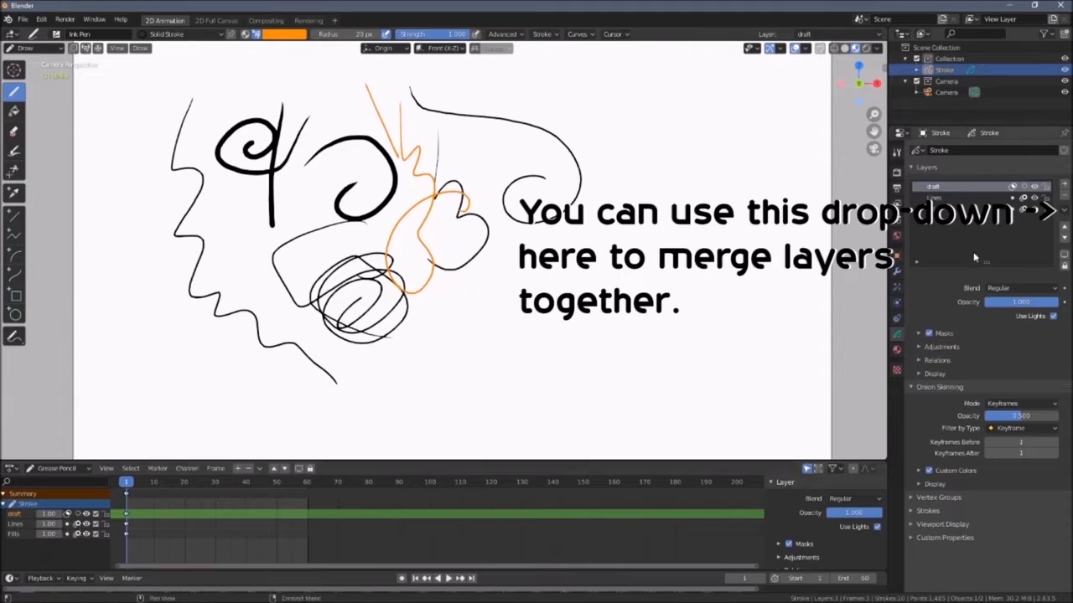
Toggle masking for the draft layer in the dope sheet several times and leave it off
left_click(68, 514)
left_click(68, 514)
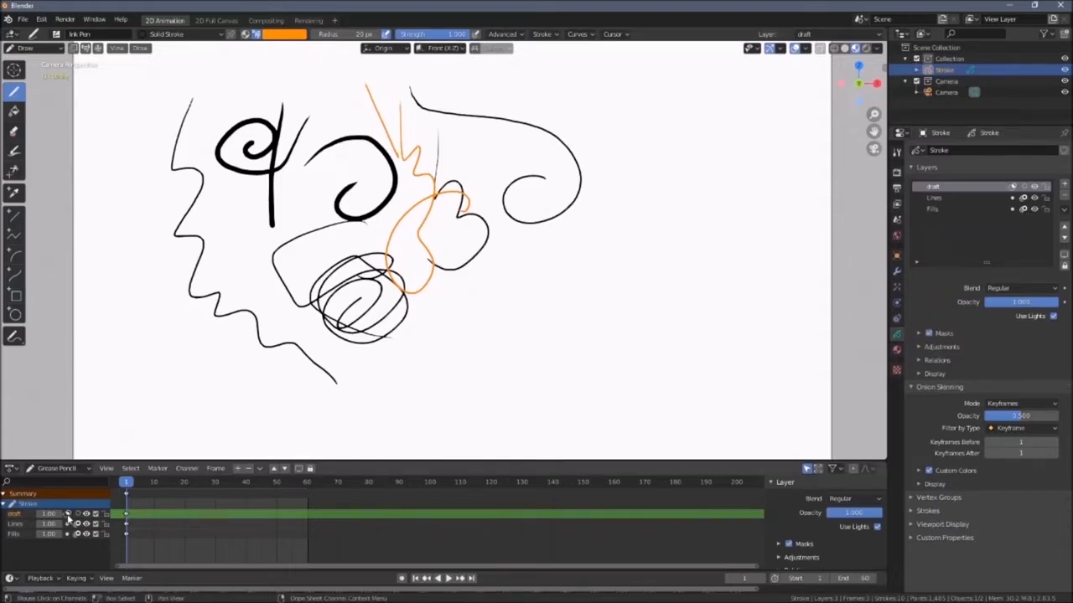
left_click(68, 515)
left_click(67, 515)
left_click(68, 515)
left_click(68, 515)
left_click(68, 514)
left_click(68, 515)
left_click(68, 514)
left_click(68, 515)
left_click(68, 514)
Toggle onion skinning for the draft layer in the dope sheet and leave it on
left_click(79, 515)
left_click(79, 514)
left_click(79, 515)
left_click(79, 515)
left_click(79, 514)
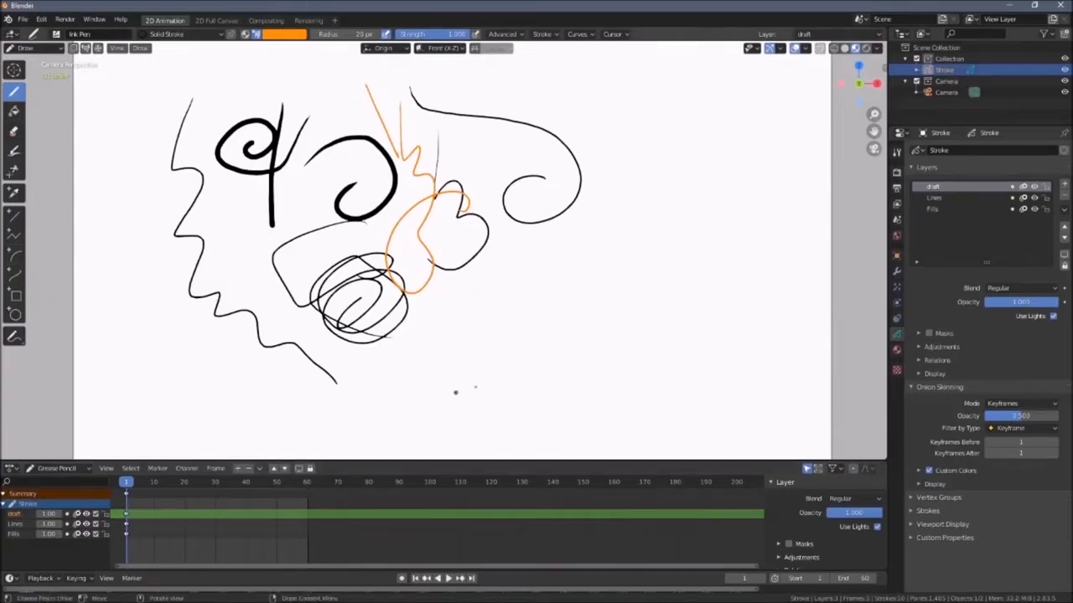
Draw an orange wavy stroke on the draft layer at frame 1 and a smaller one at frame 11
left_click_drag(433, 323, 548, 379)
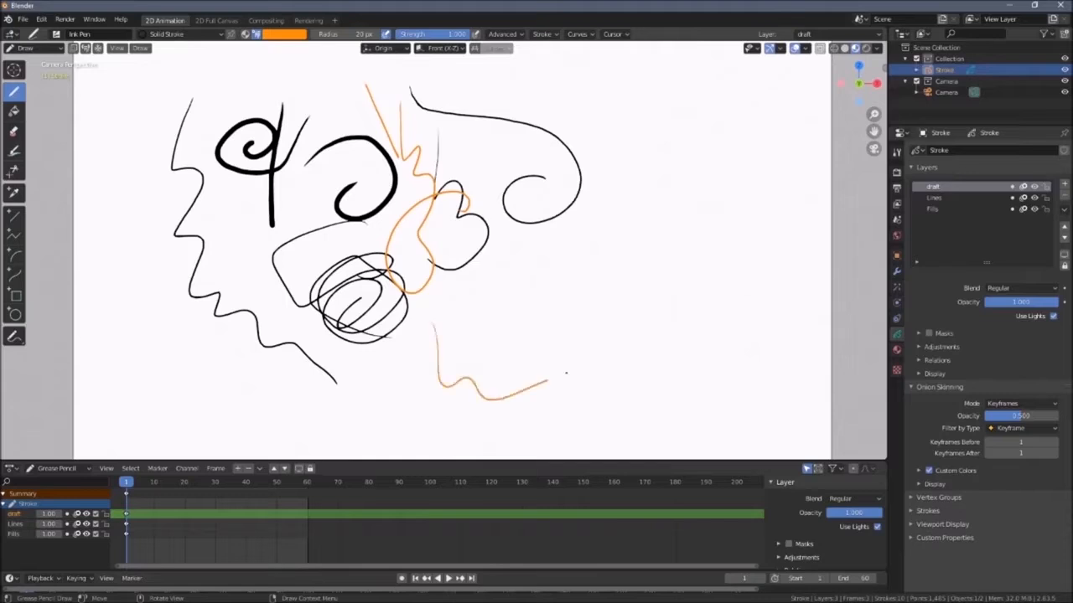
left_click(156, 483)
left_click_drag(509, 331, 585, 353)
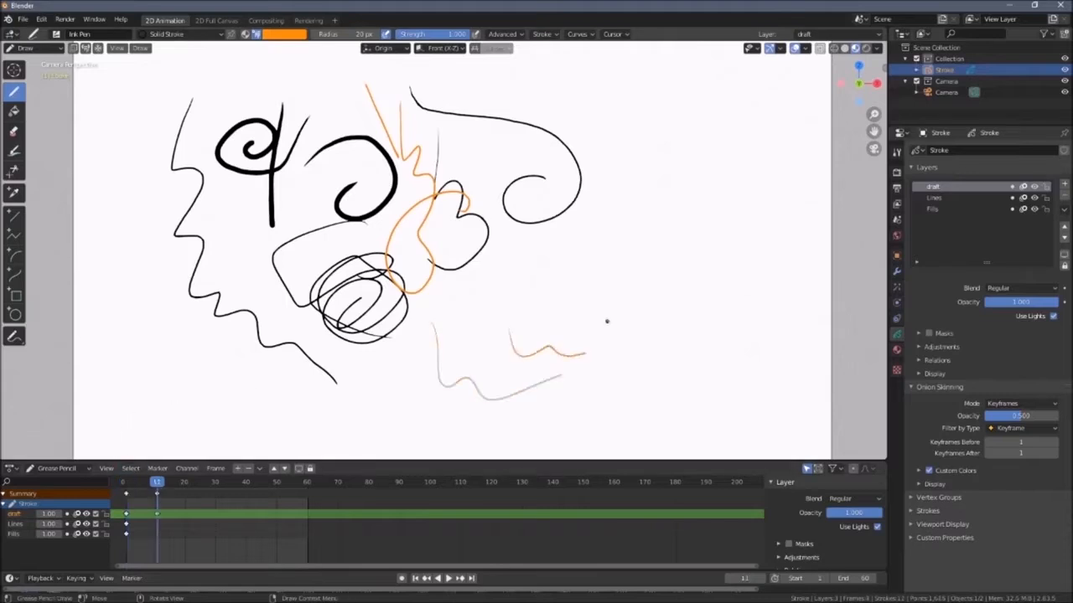
Try the draft layer's onion skinning, visibility and lock switches, leaving the layer visible, unlocked and with onion skinning on
left_click(78, 513)
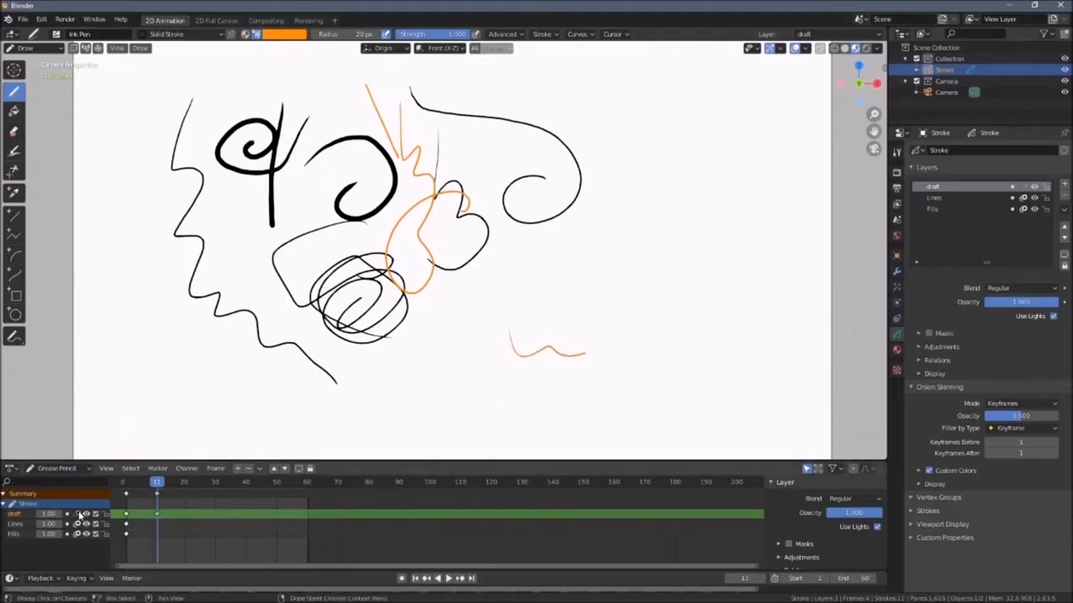
left_click(78, 514)
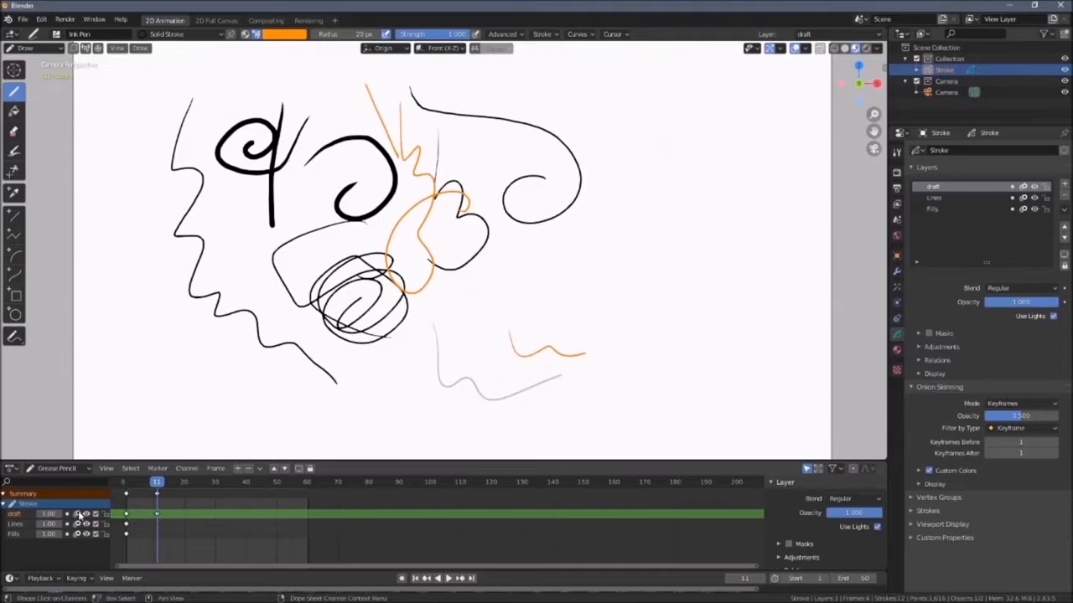
left_click(78, 514)
left_click(85, 514)
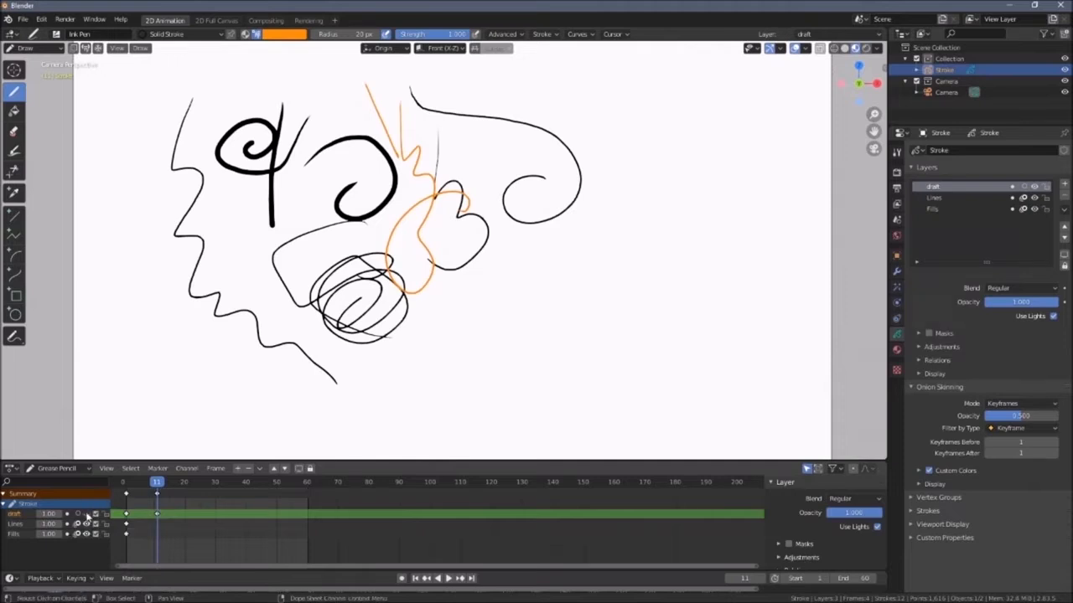
left_click(86, 514)
left_click(78, 515)
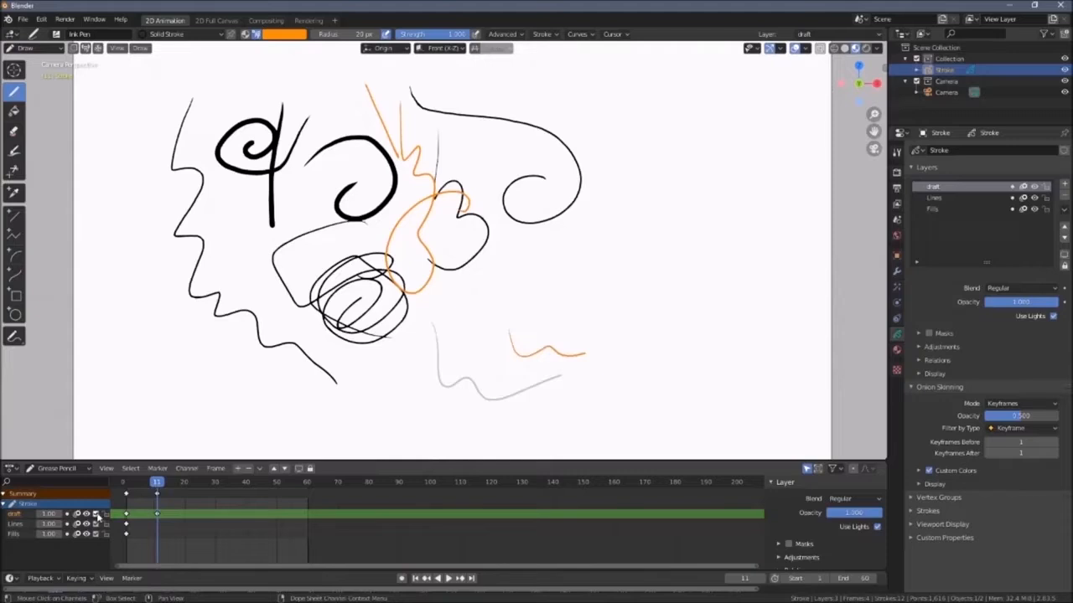
left_click(105, 514)
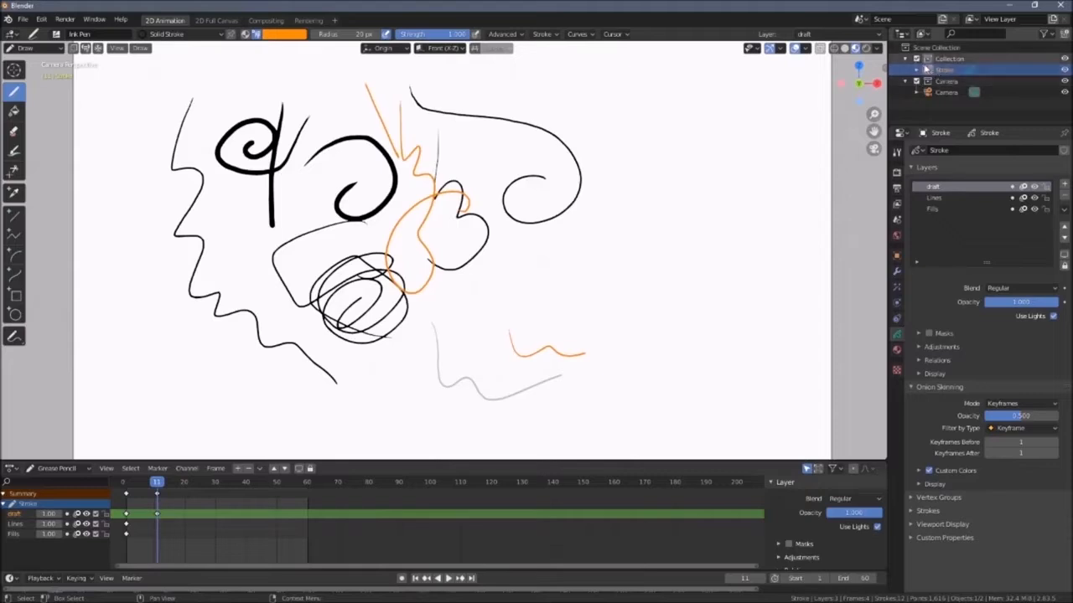
Expand the Stroke object in the outliner to view its draft, Lines and Fills layers, and collapse it again
left_click(918, 70)
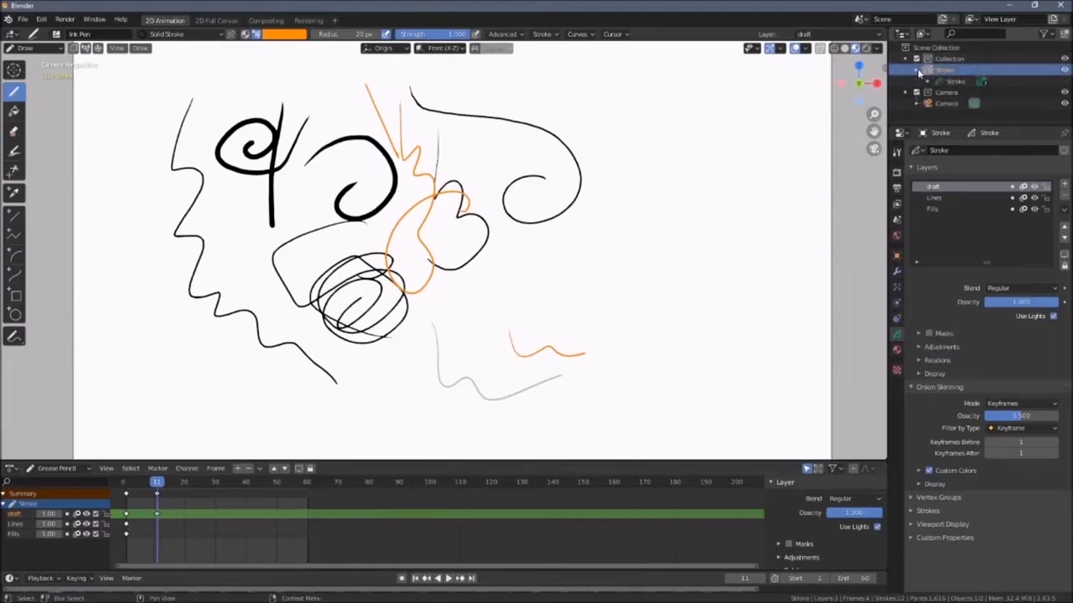
left_click(928, 82)
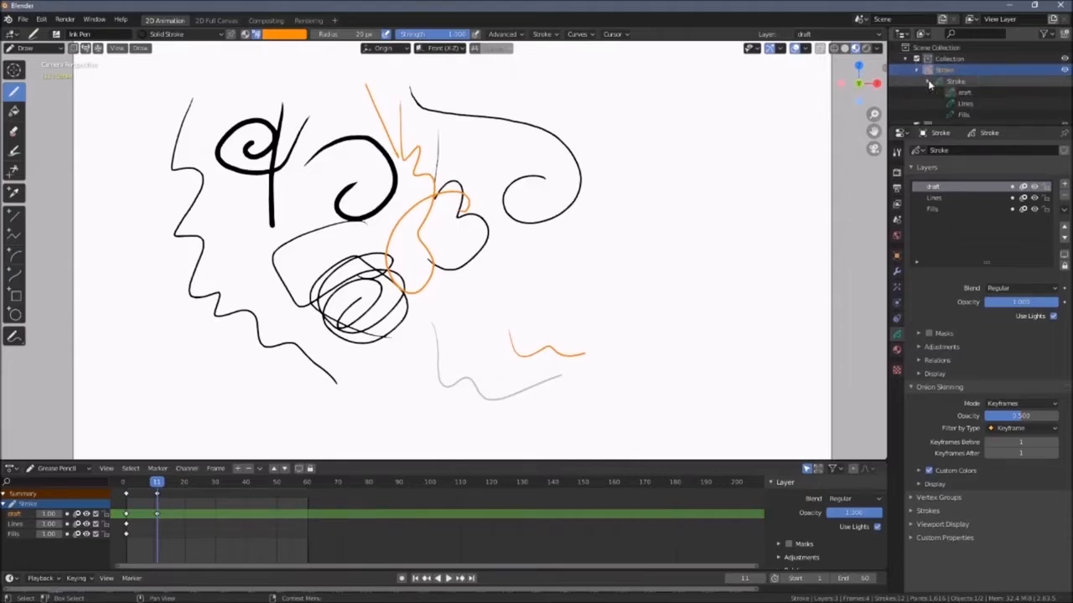
scroll(929, 84, "down", 1)
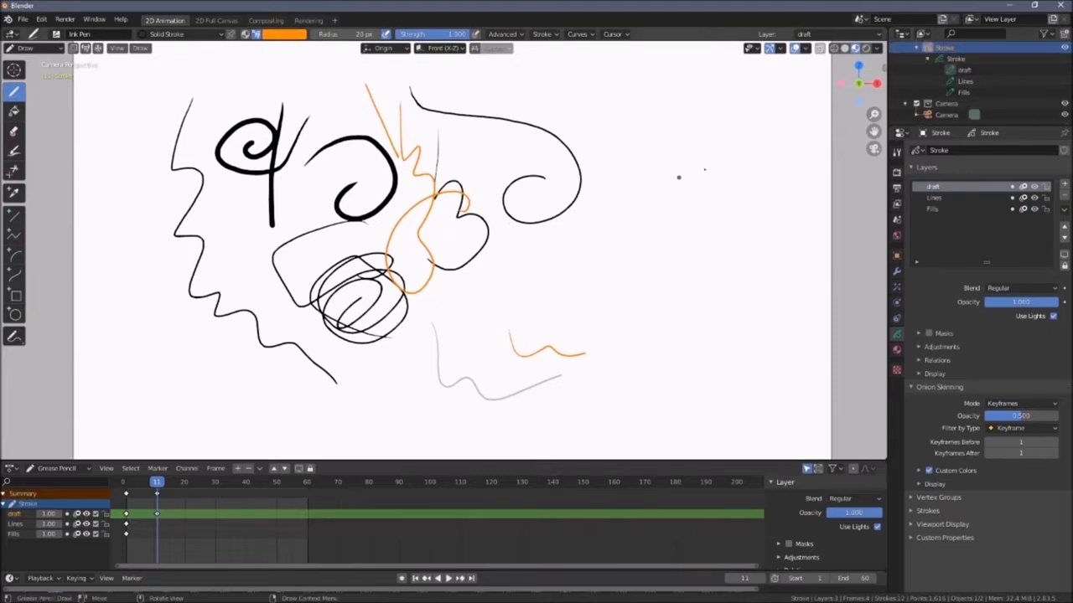
scroll(951, 80, "up", 2)
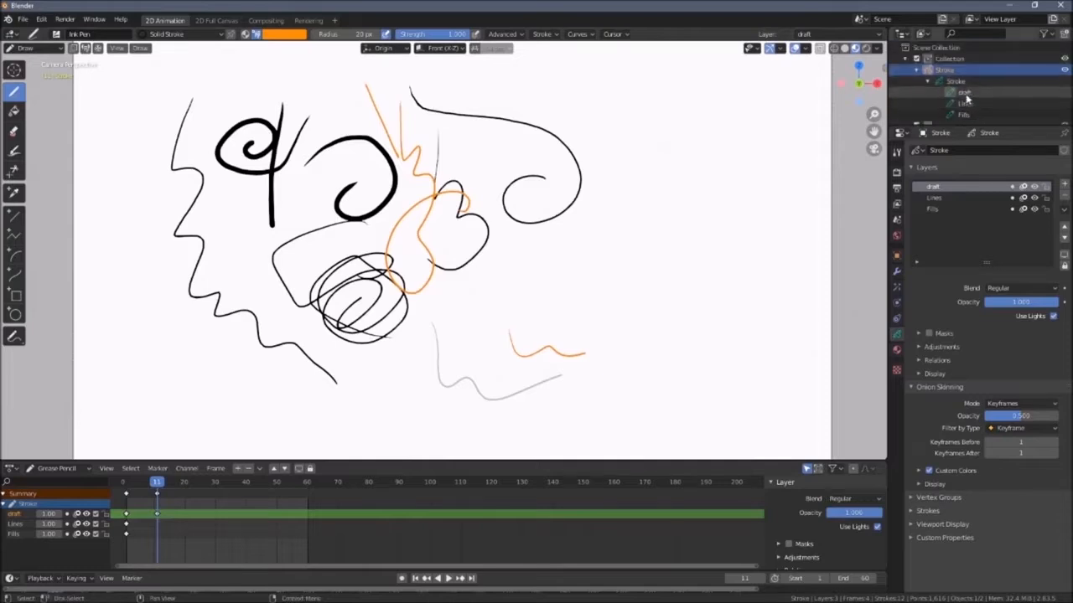
left_click(927, 82)
left_click(917, 72)
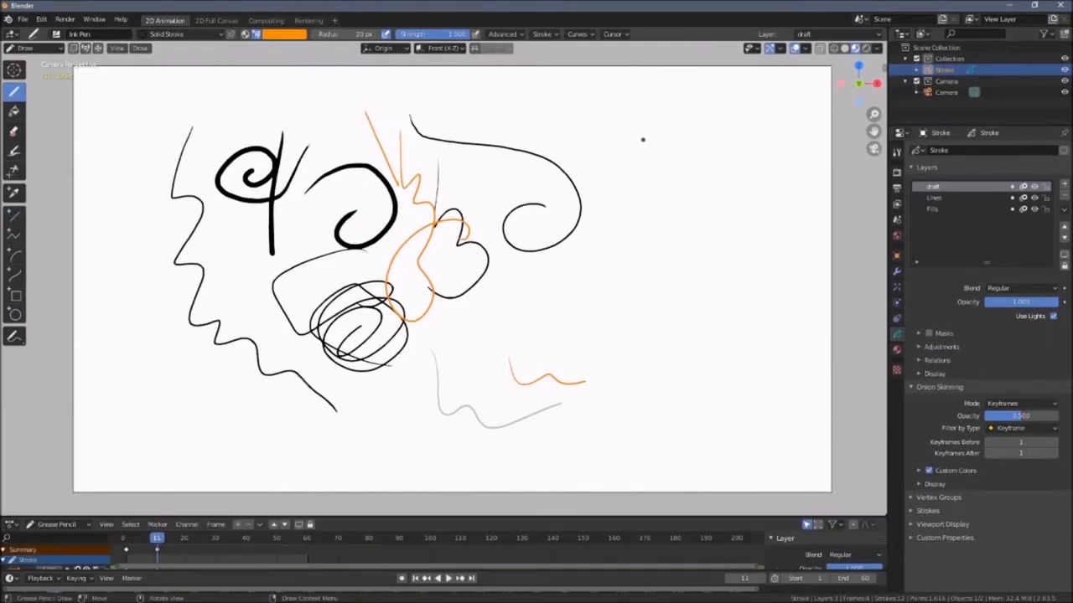
Draw a large orange oval and a smaller orange circle below it at frame 11 on the draft layer
mouse_move(643, 140)
left_mouse_down()
mouse_move(609, 272)
mouse_move(744, 155)
mouse_move(629, 148)
left_mouse_up()
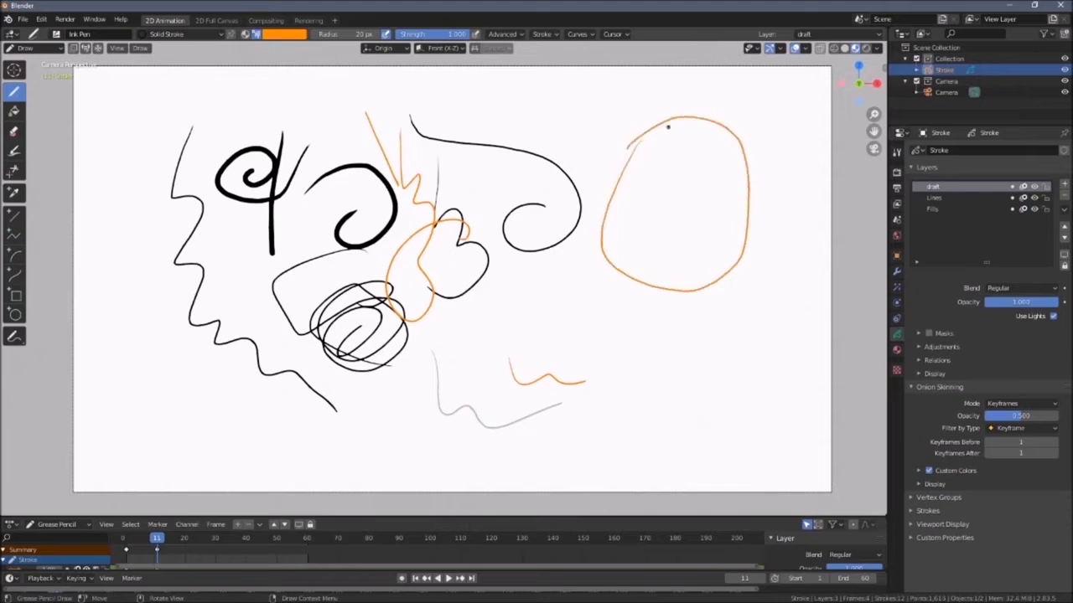
mouse_move(690, 323)
left_mouse_down()
mouse_move(630, 342)
mouse_move(724, 412)
mouse_move(693, 323)
left_mouse_up()
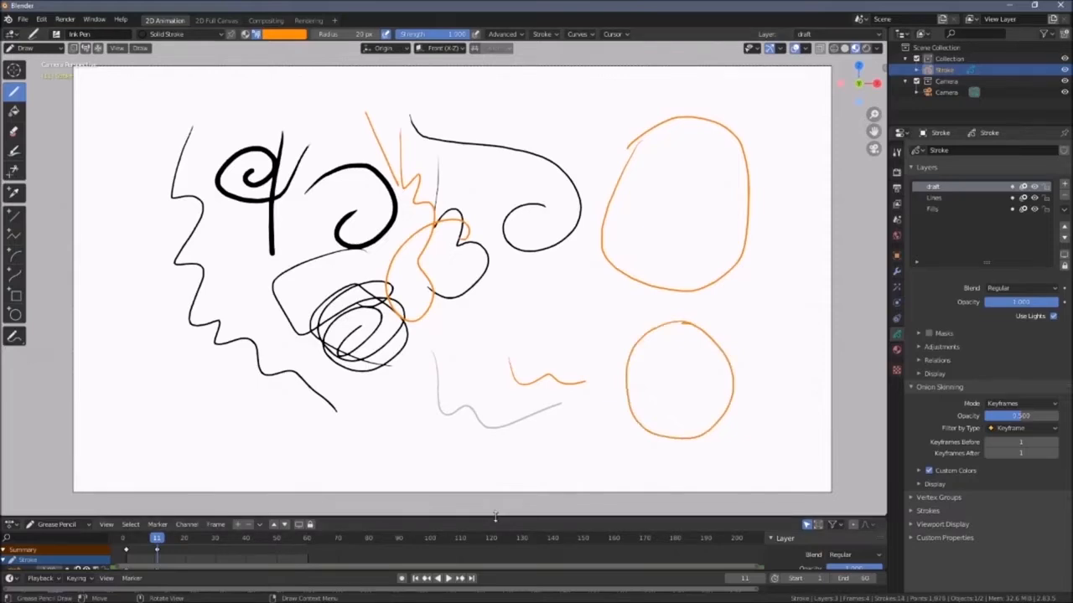
Enlarge the dope sheet area, make Fills the active layer and choose the Solid Fill material
left_click_drag(494, 515, 500, 428)
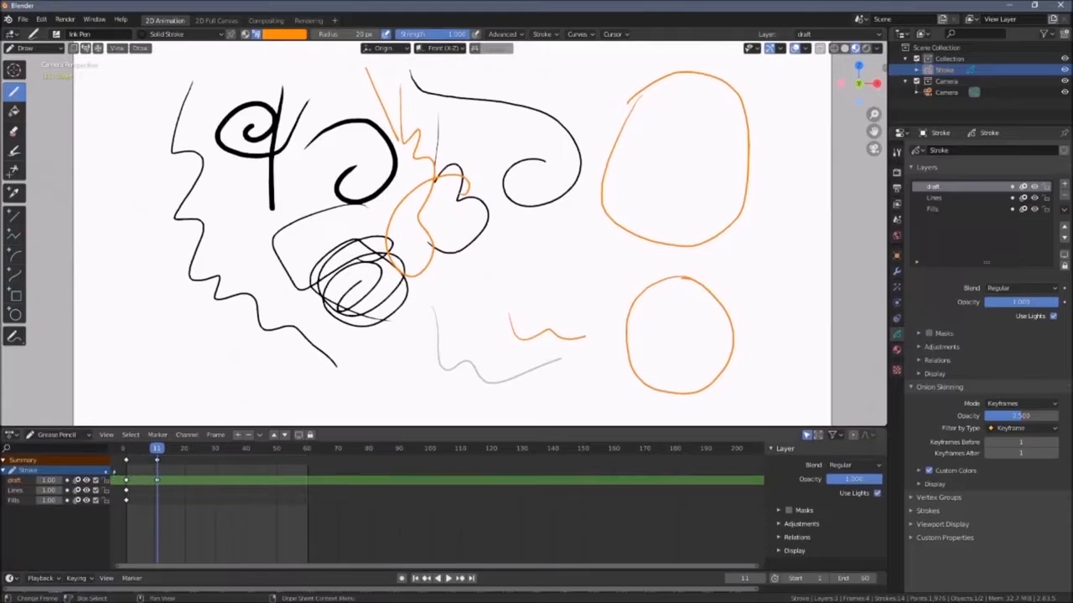
left_click(15, 501)
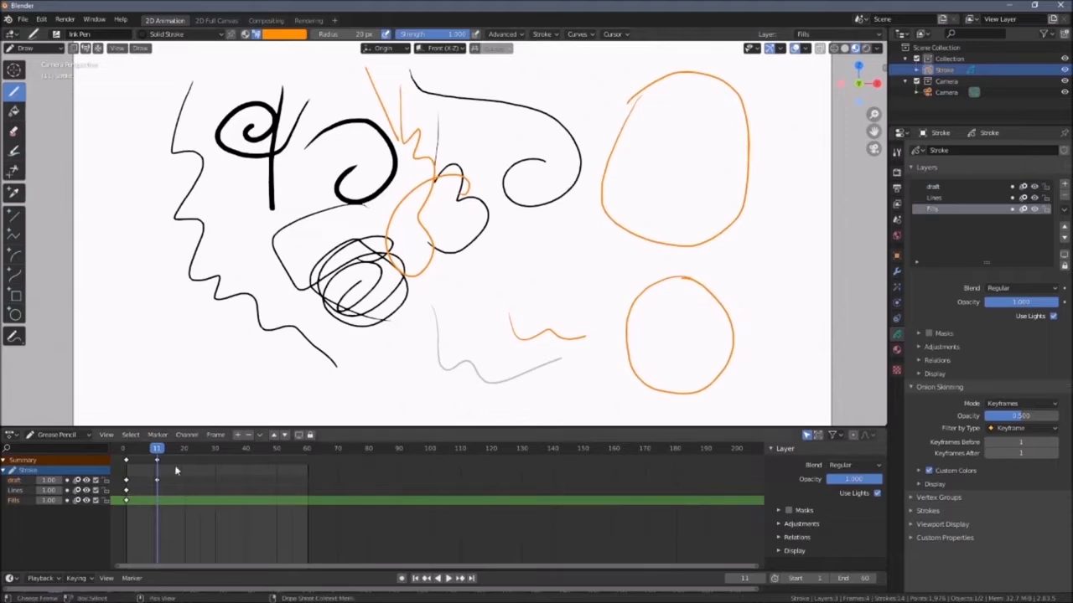
left_click(217, 37)
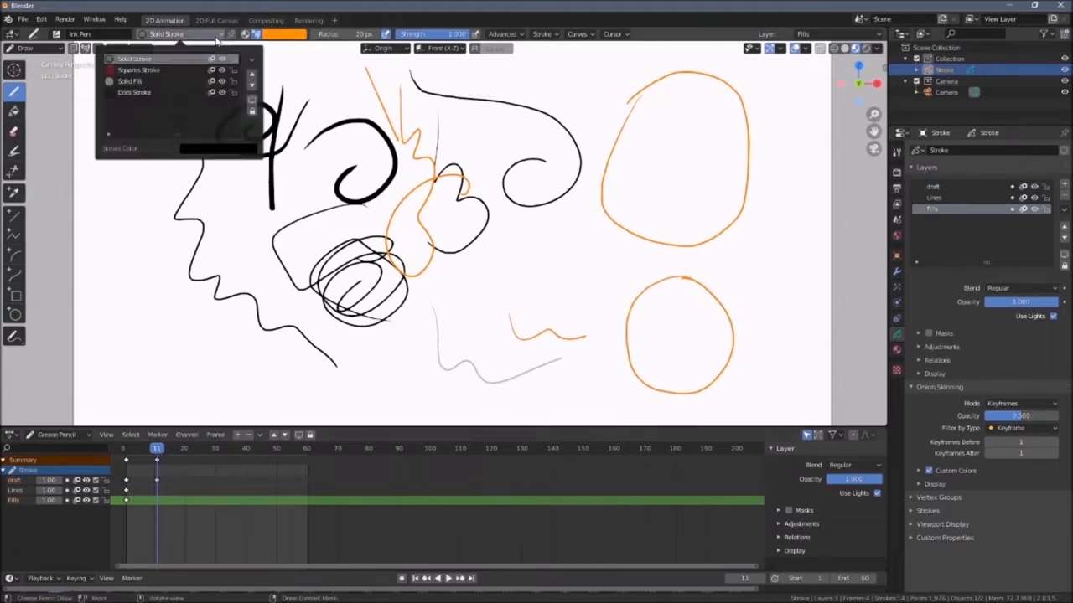
left_click(147, 81)
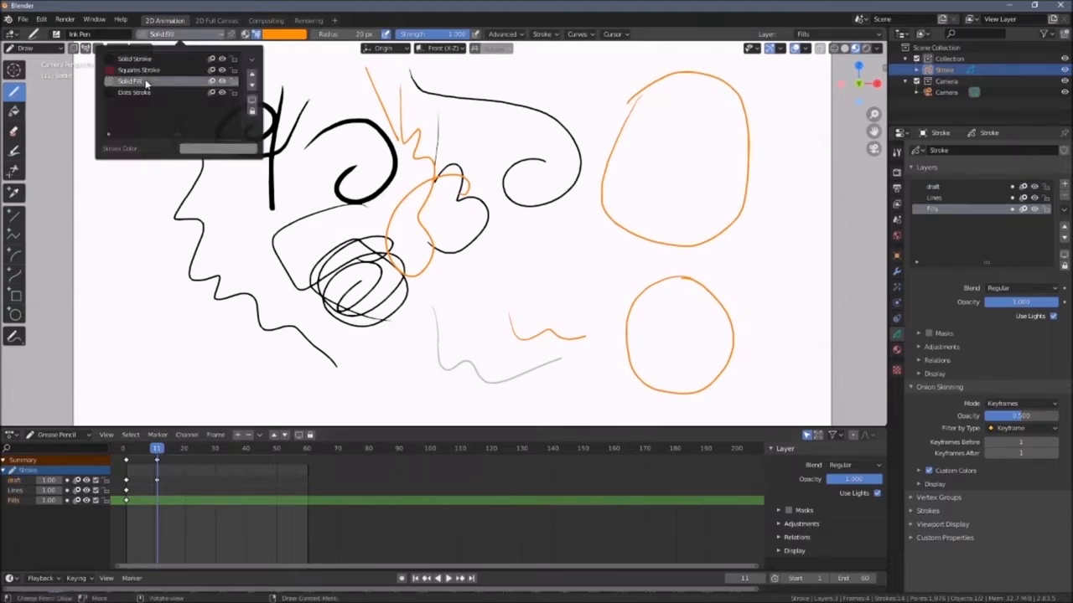
Fill the smaller orange circle with a tan palette color using the Fill tool, and check it with the draft layer hidden and shown
left_click(18, 112)
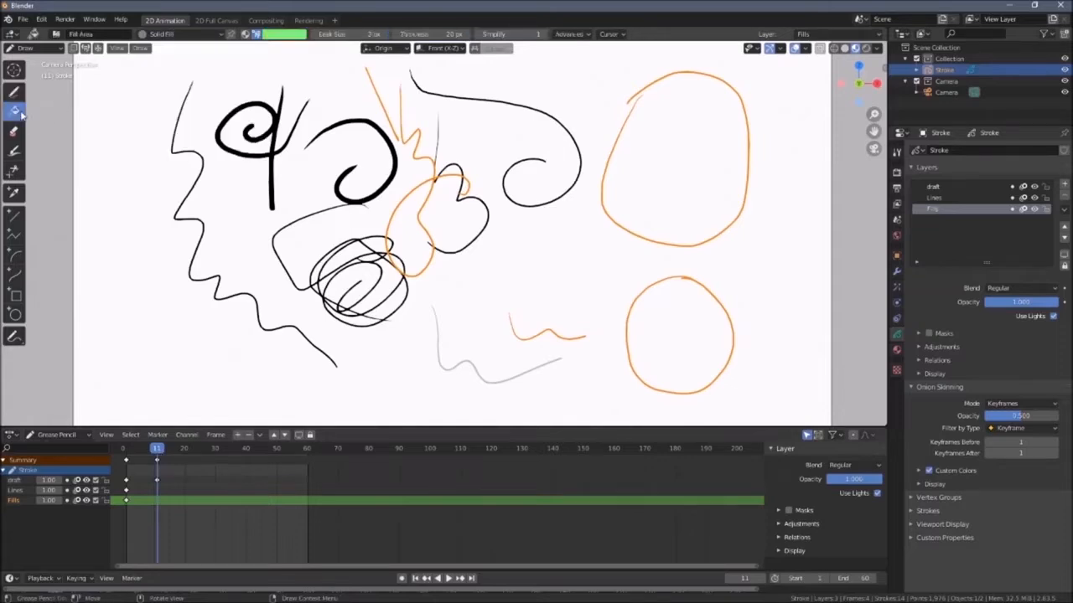
left_click(276, 36)
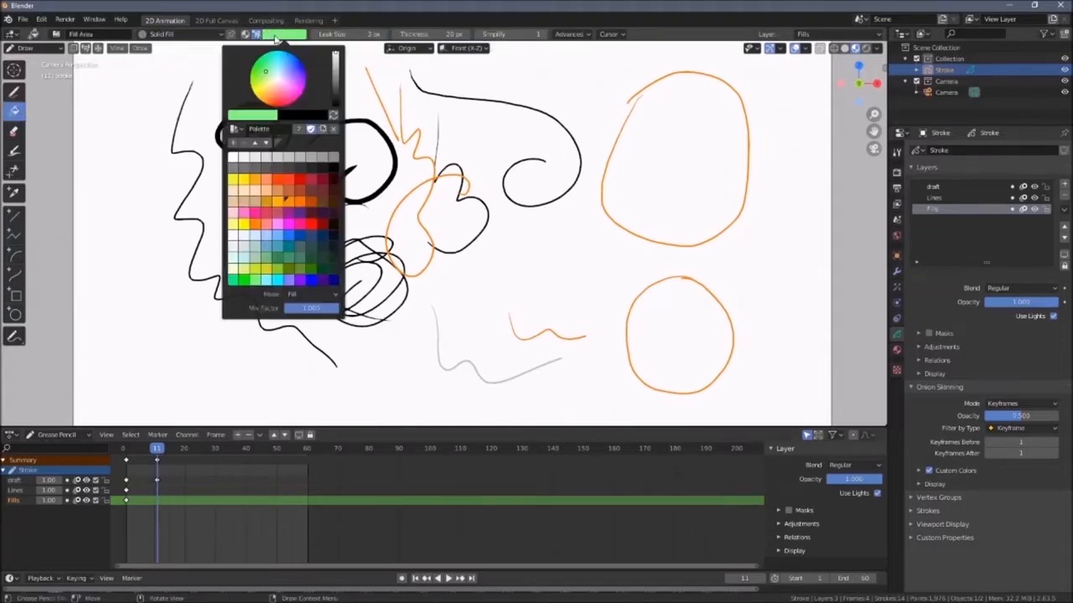
left_click(246, 203)
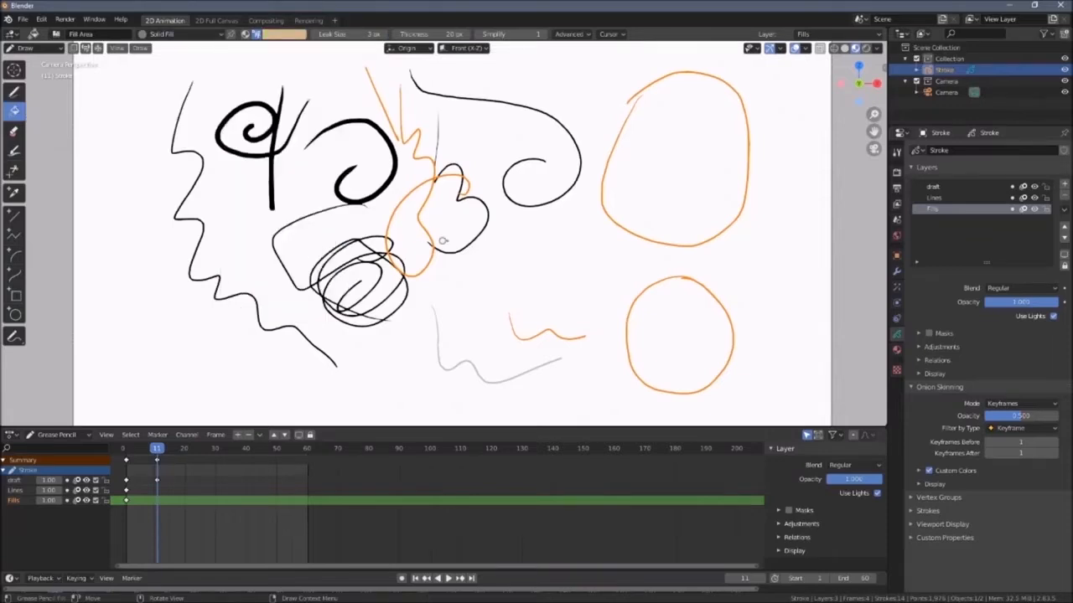
left_click(665, 329)
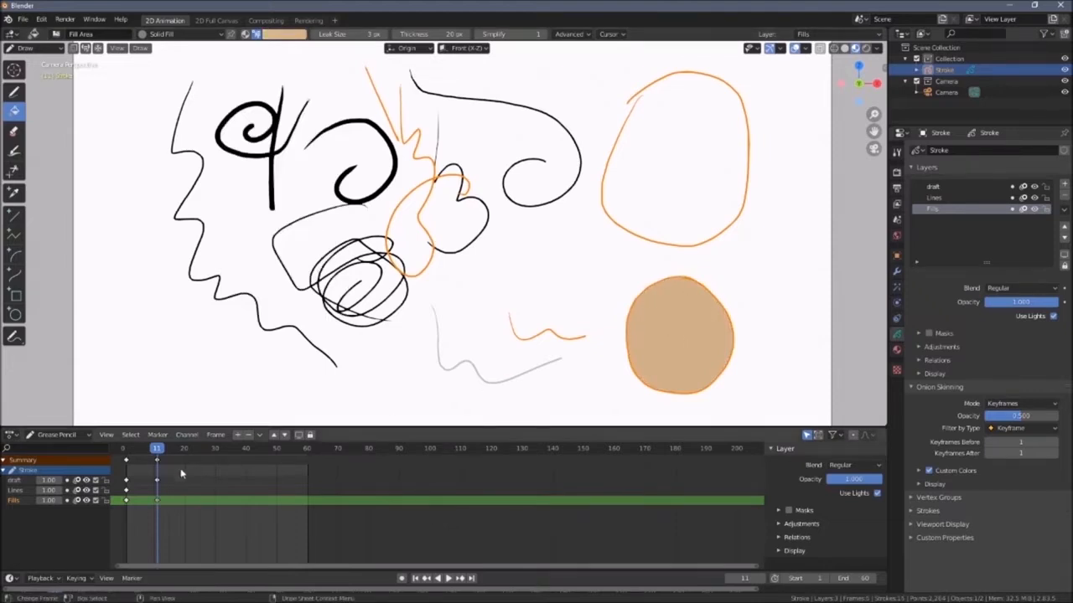
left_click(86, 481)
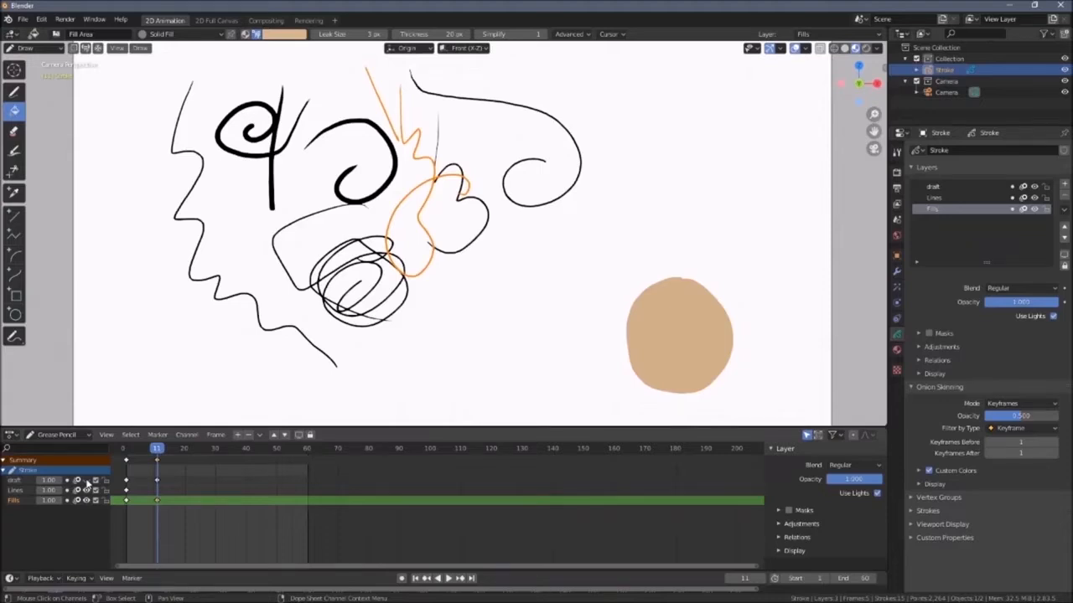
left_click(86, 481)
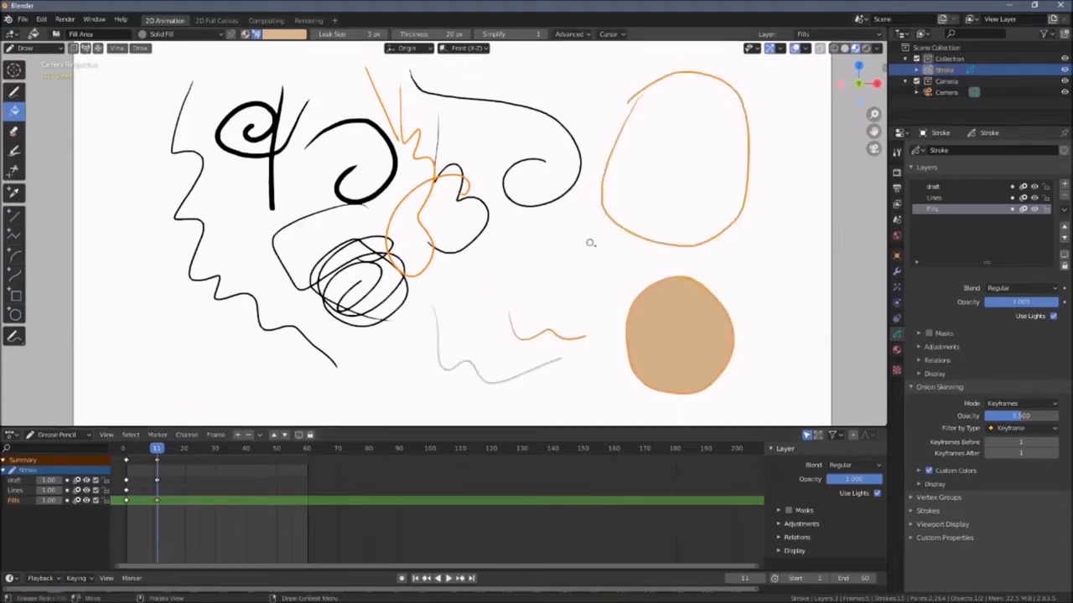
Try to fill the large orange oval with tan, and undo the fill
left_click(673, 170)
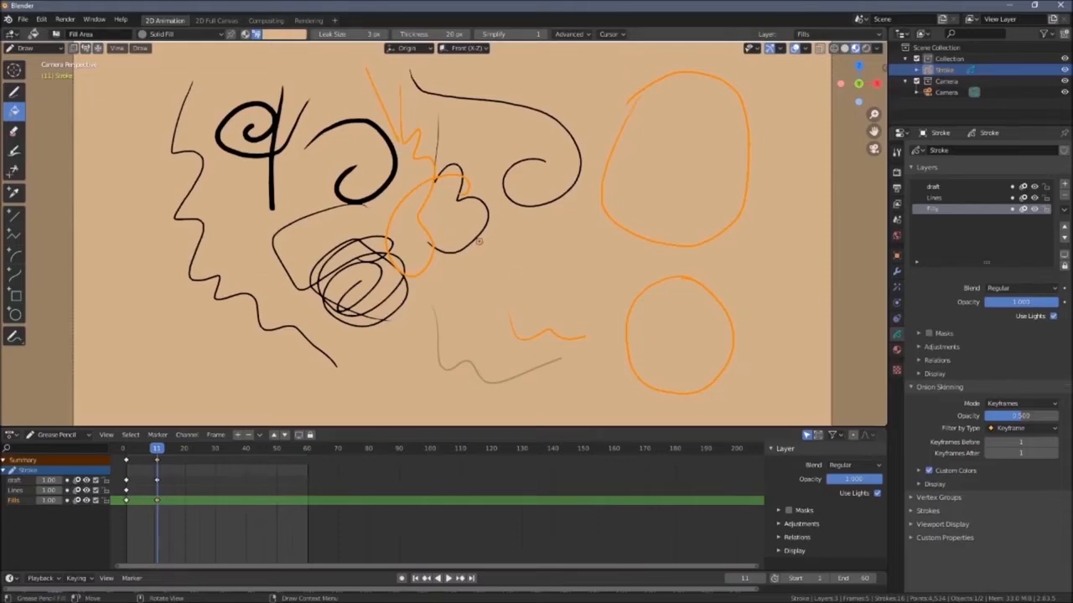
key("ctrl+z")
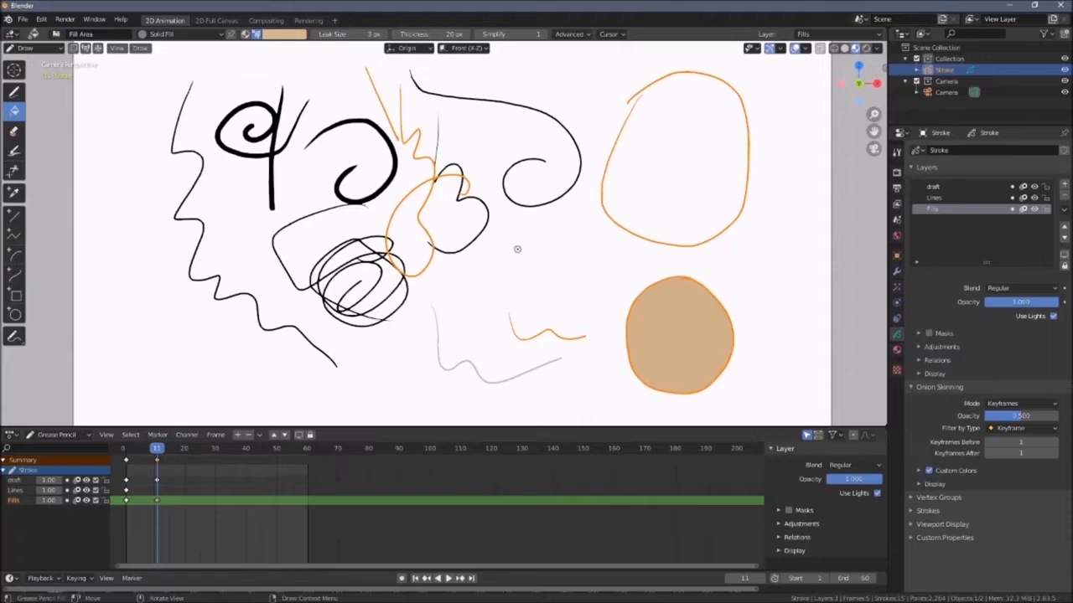
Fill the thick black spiral's loop with tan and switch the Lines layer's visibility off and on repeatedly to compare
left_click(244, 119)
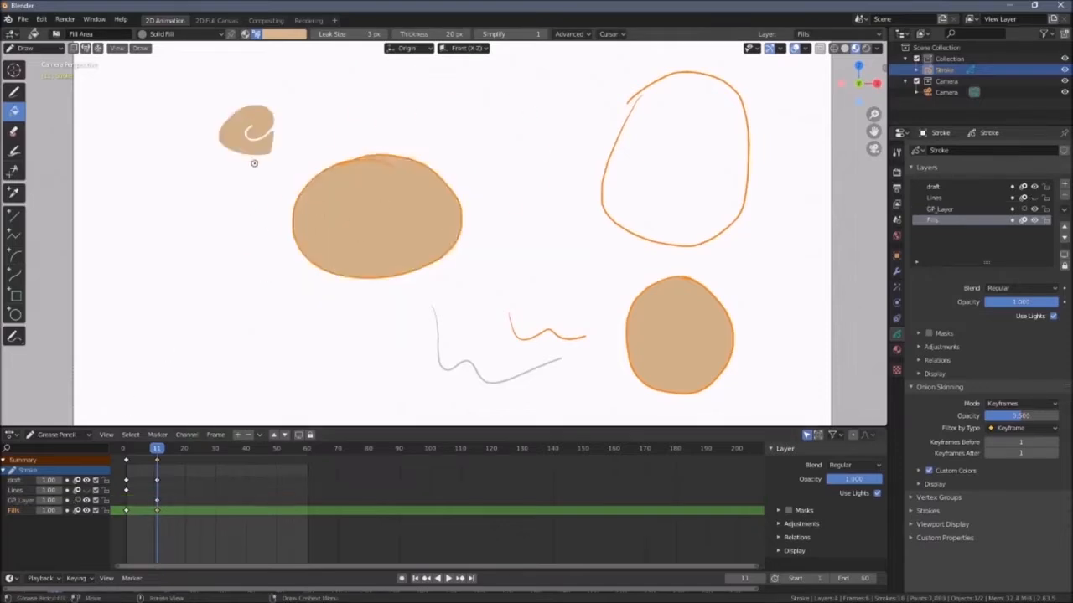
left_click(86, 490)
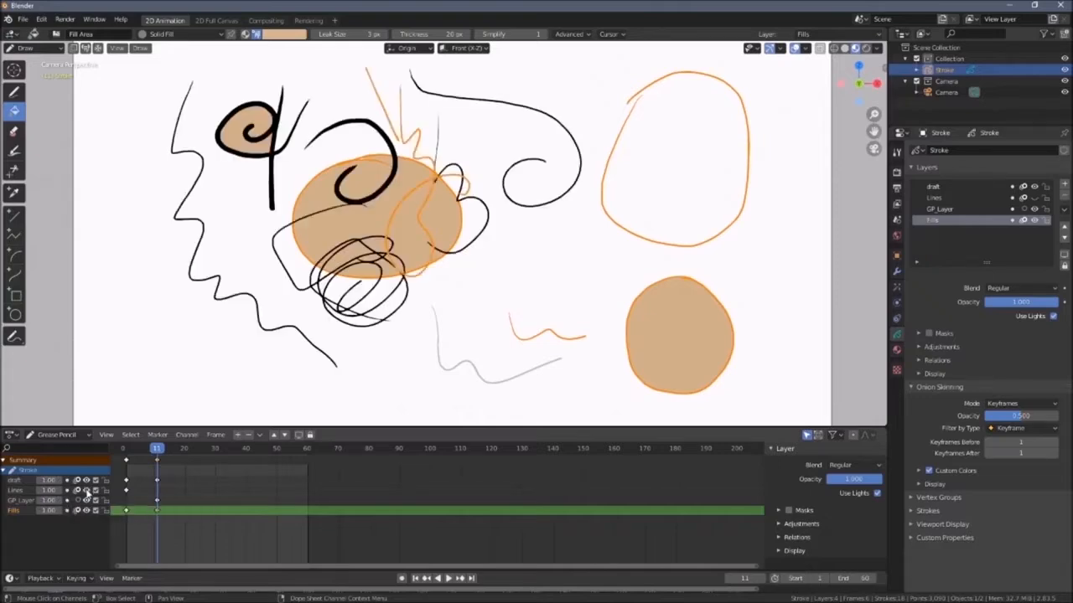
left_click(86, 491)
left_click(86, 490)
left_click(86, 491)
left_click(87, 490)
left_click(87, 490)
left_click(86, 490)
left_click(87, 490)
left_click(86, 490)
left_click(86, 490)
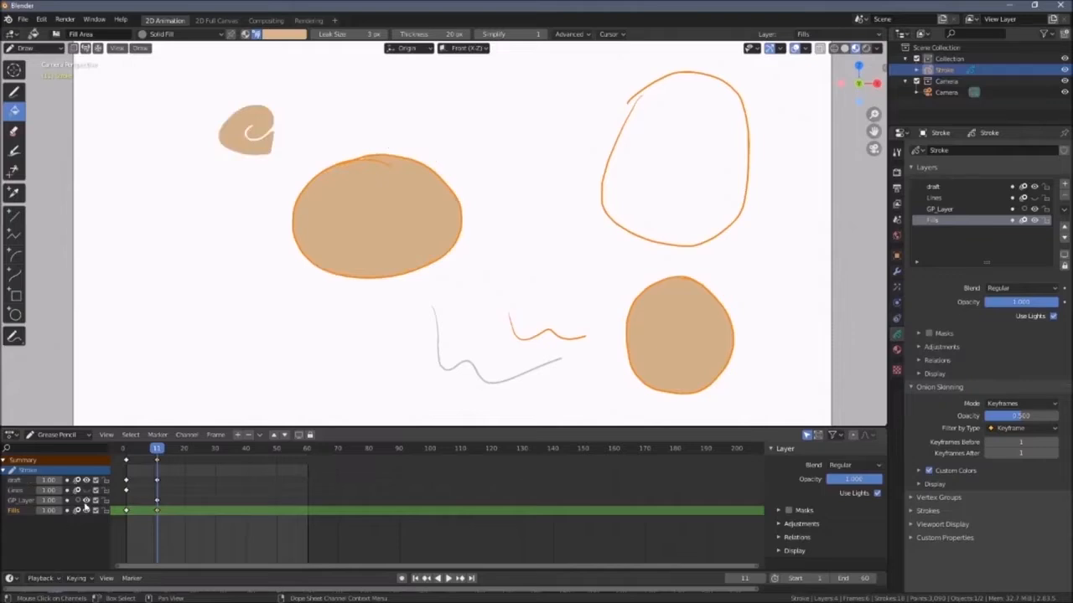
left_click(87, 490)
left_click(87, 490)
left_click(86, 490)
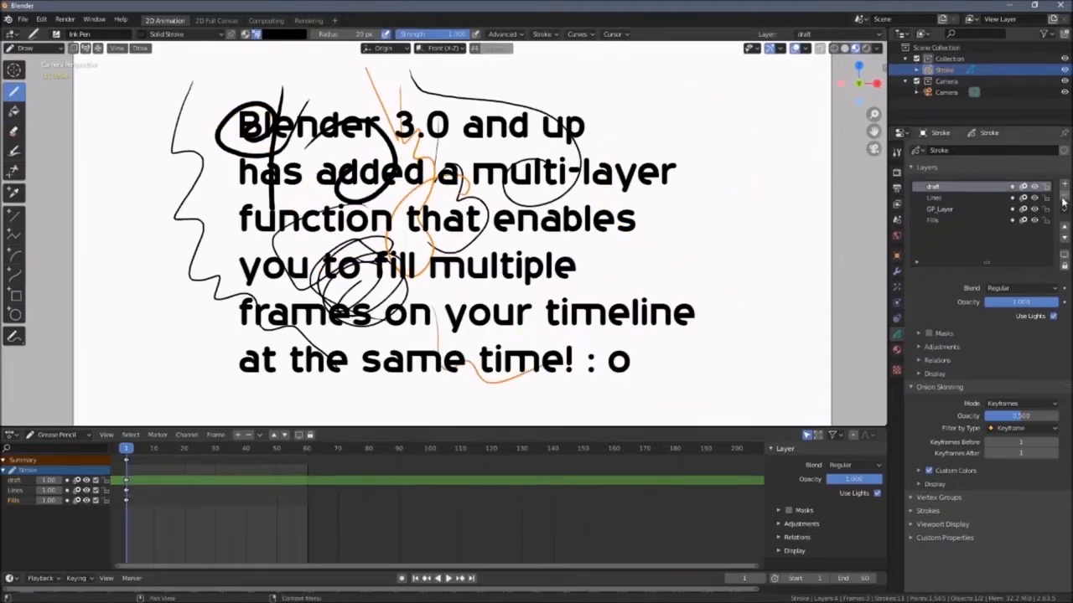
Delete all existing Grease Pencil layers and add one new empty layer
left_click(1065, 199)
left_click(1065, 199)
left_click(1065, 199)
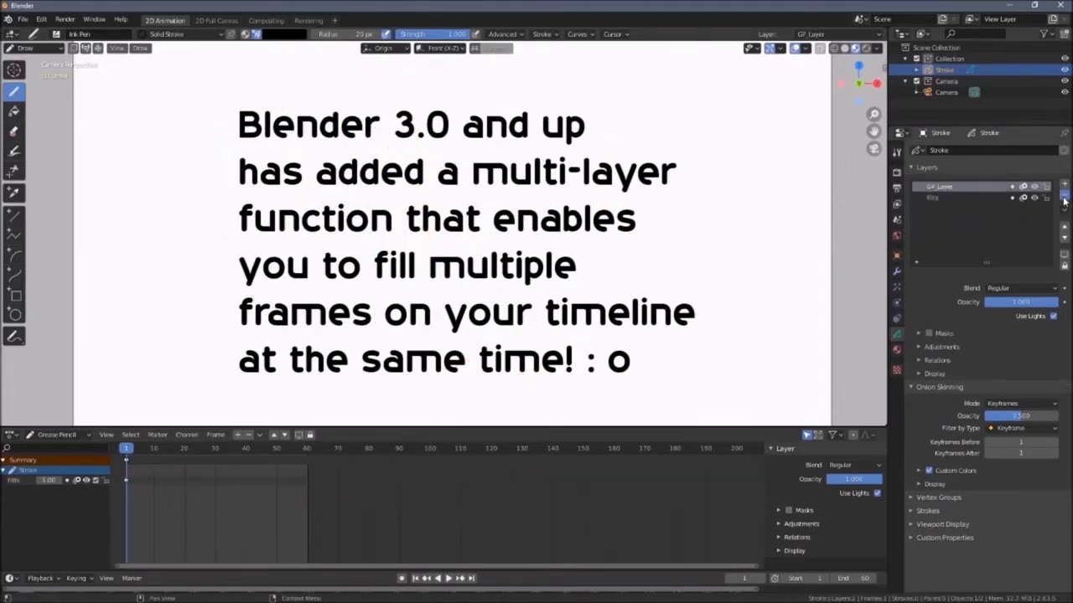
left_click(1065, 199)
left_click(1064, 184)
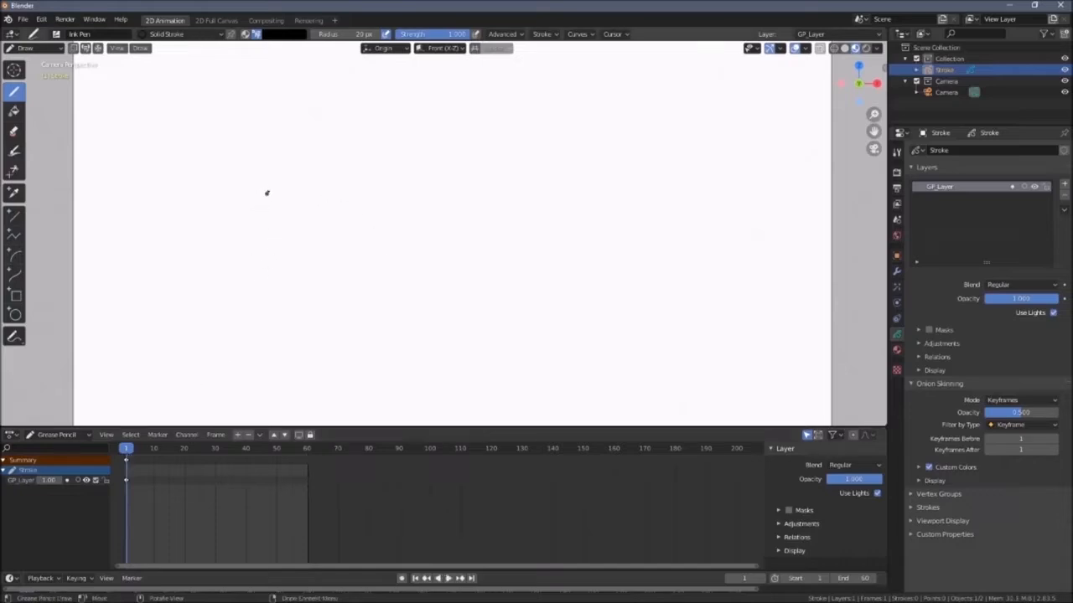
Draw a curling black stroke at frame 1, and start new drawings at frames 20 and 40
mouse_move(293, 165)
left_mouse_down()
mouse_move(258, 339)
mouse_move(317, 293)
left_mouse_up()
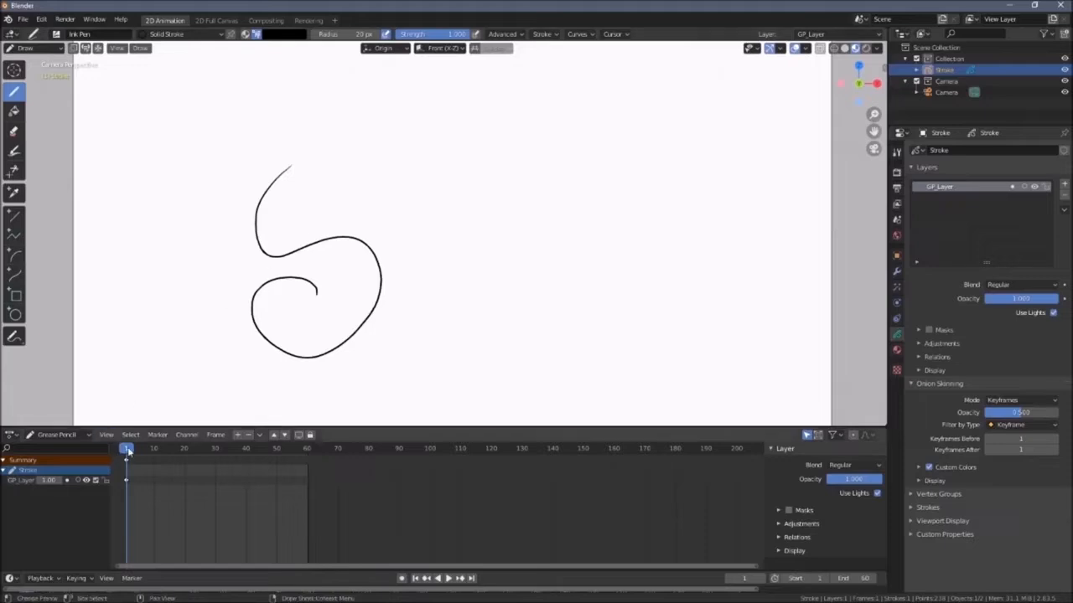
key("space")
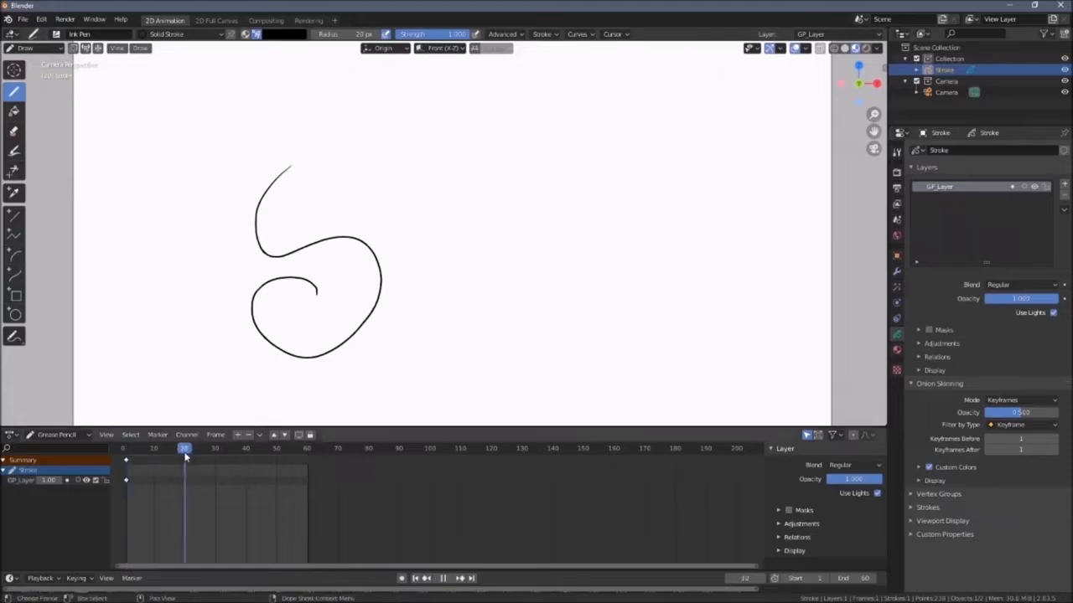
key("space")
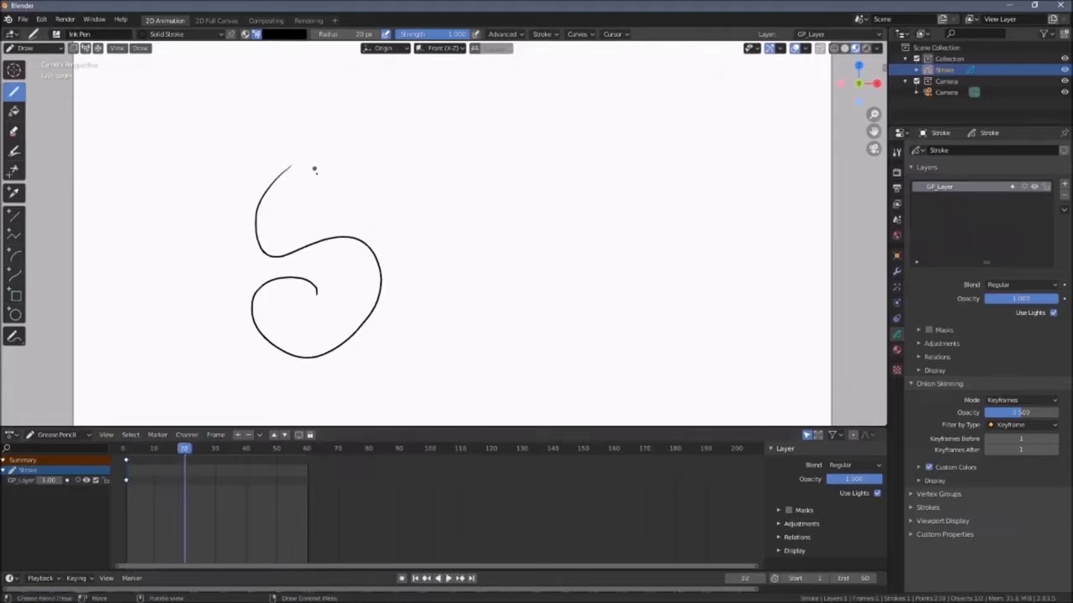
left_click(322, 167)
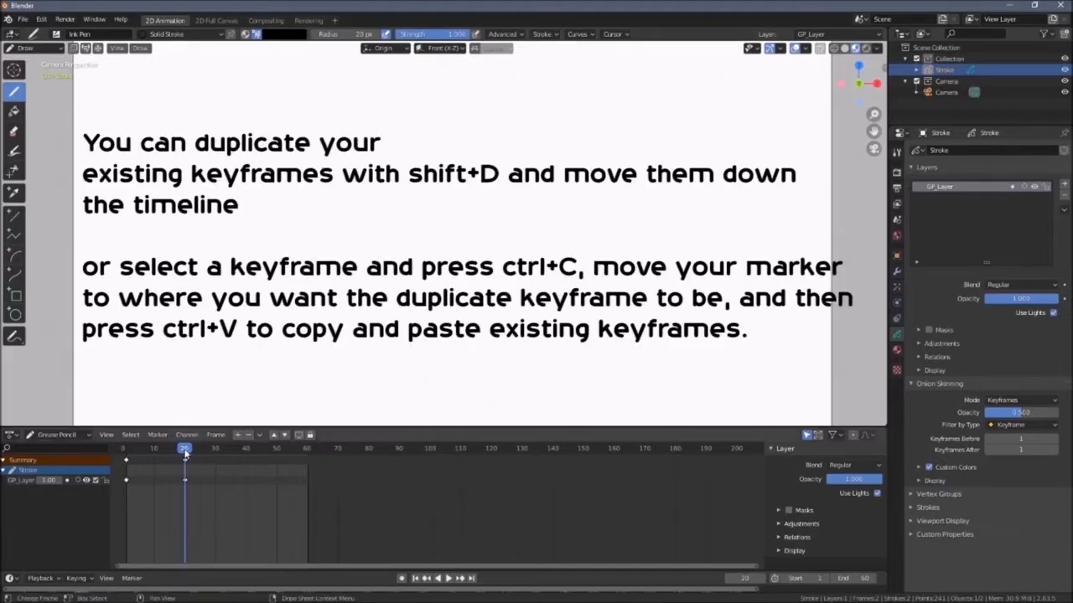
mouse_move(186, 454)
left_mouse_down()
mouse_move(126, 458)
mouse_move(272, 459)
mouse_move(247, 459)
left_mouse_up()
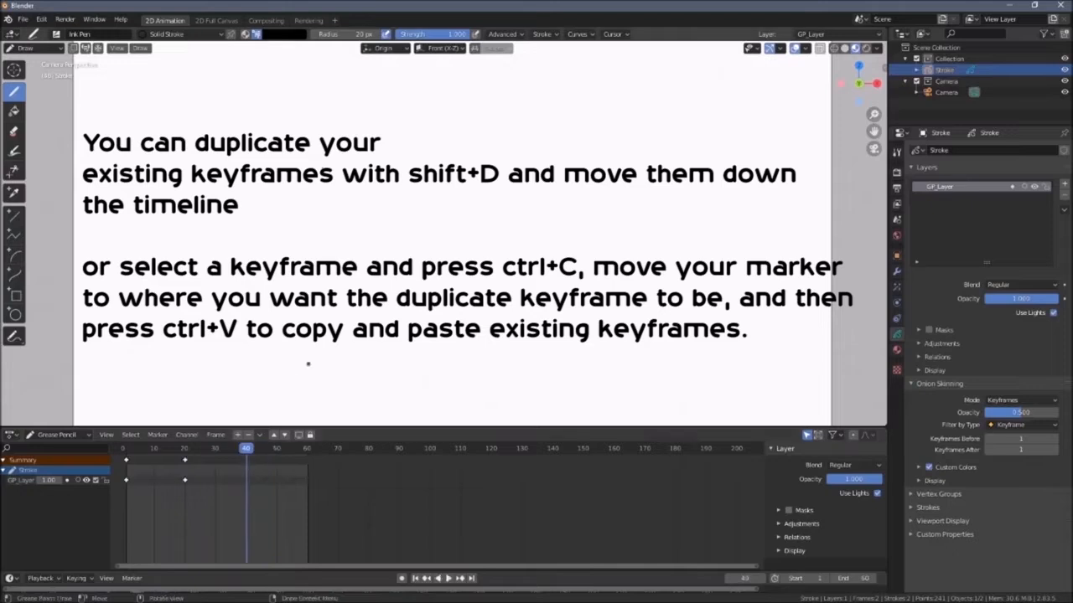
left_click(317, 142)
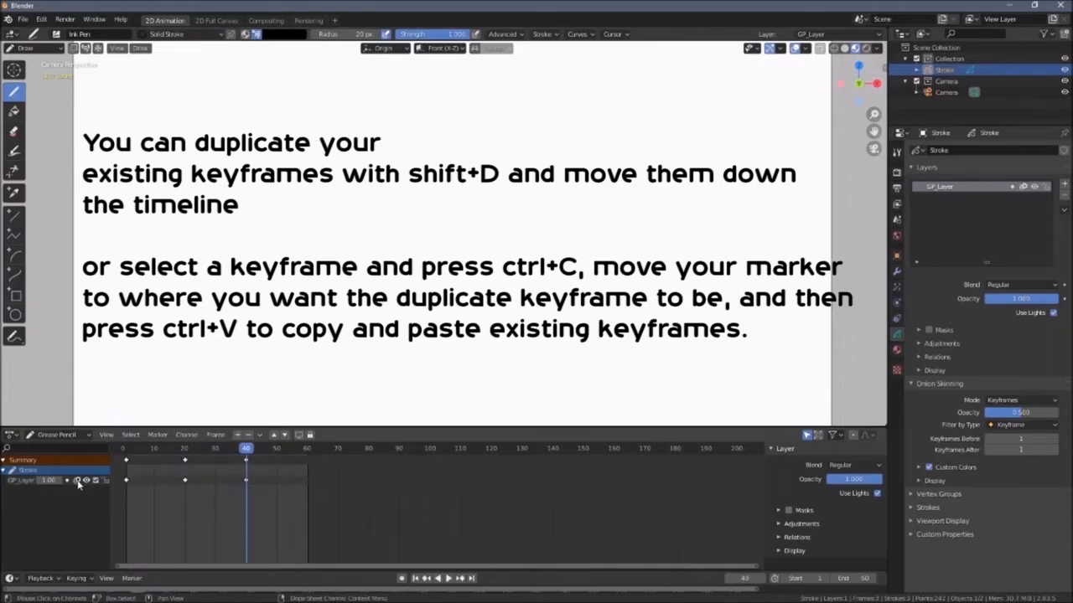
Draw a looping black stroke at frame 20 with onion skinning on, and move between frames 20 and 40 to compare the drawings
left_click_drag(244, 459, 185, 460)
mouse_move(318, 159)
left_mouse_down()
mouse_move(359, 204)
mouse_move(335, 327)
mouse_move(425, 268)
left_mouse_up()
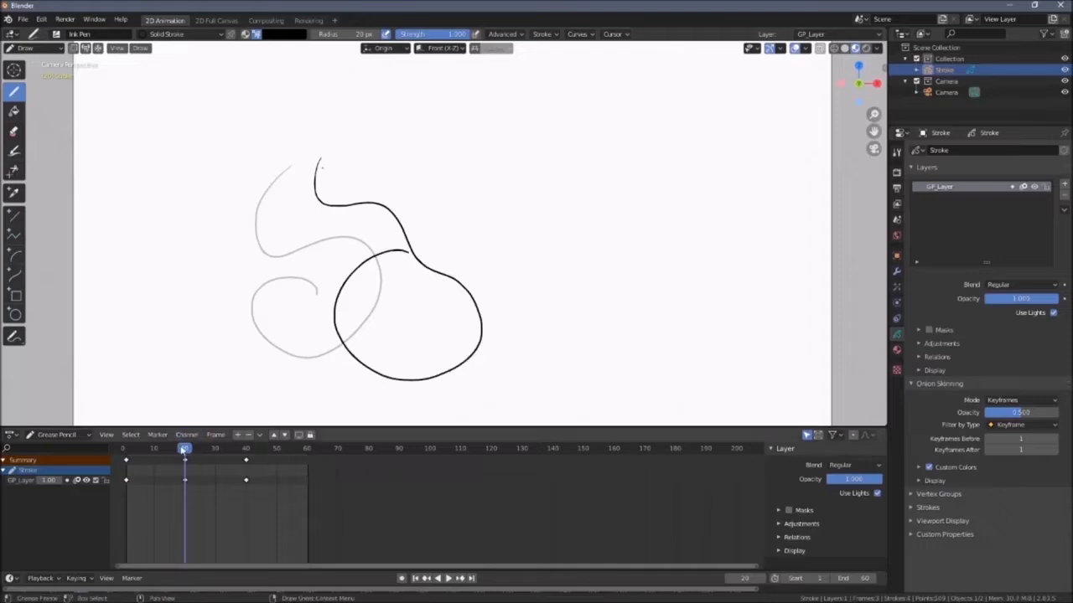
key("Up")
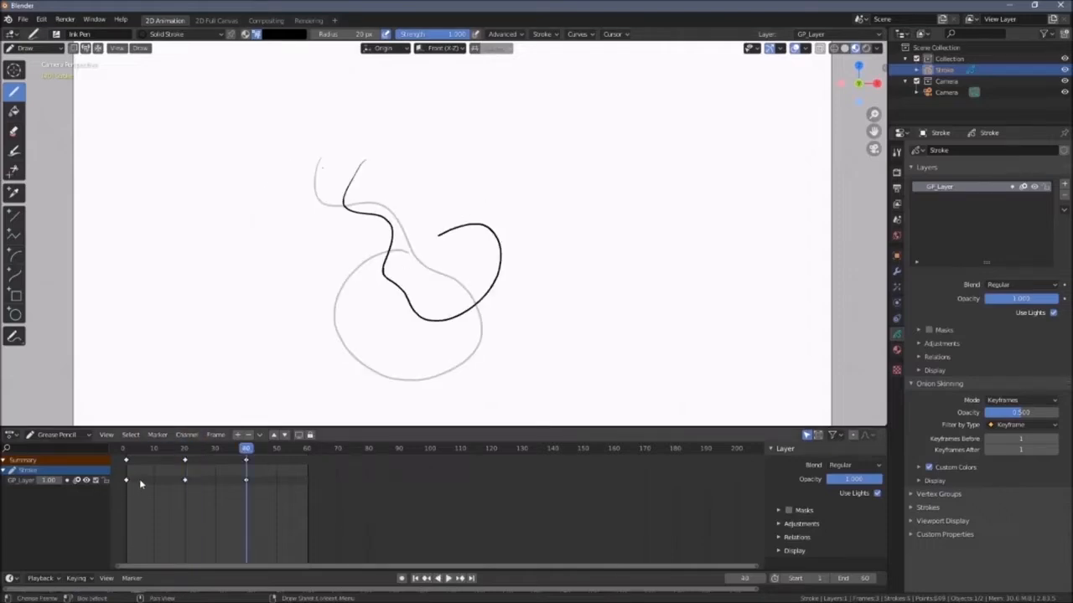
left_click_drag(250, 454, 196, 453)
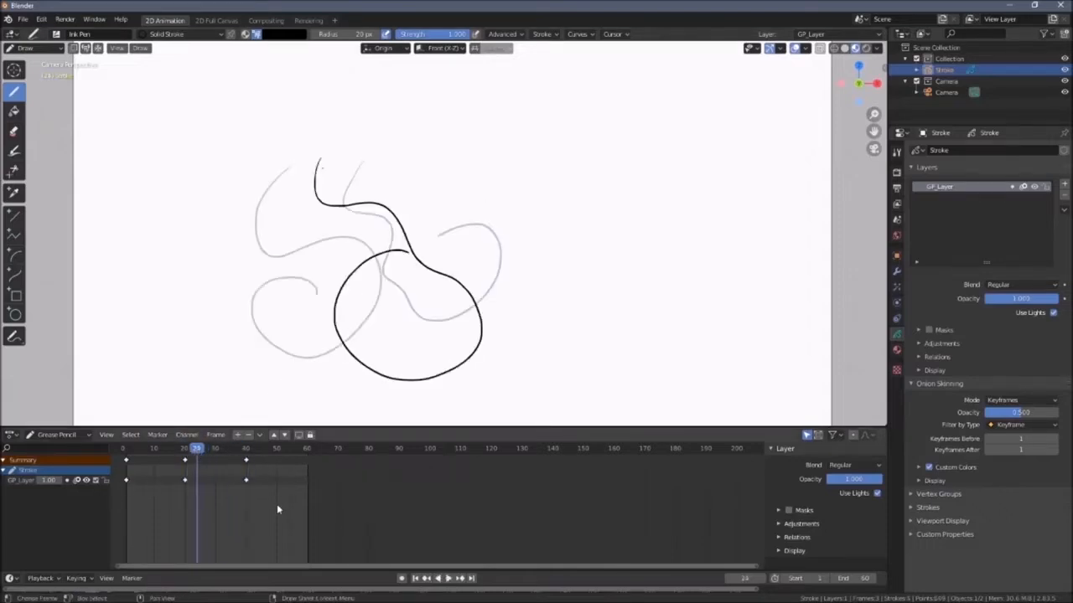
Delete the keyframes at frames 20 and 40 in the dope sheet
left_click_drag(275, 508, 189, 463)
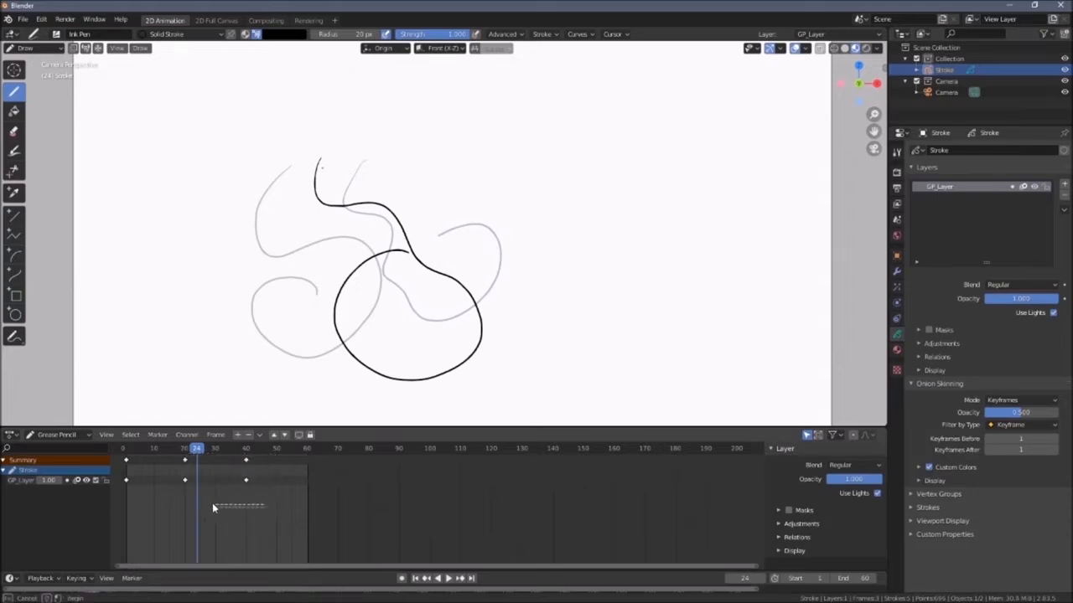
left_click_drag(265, 508, 164, 456)
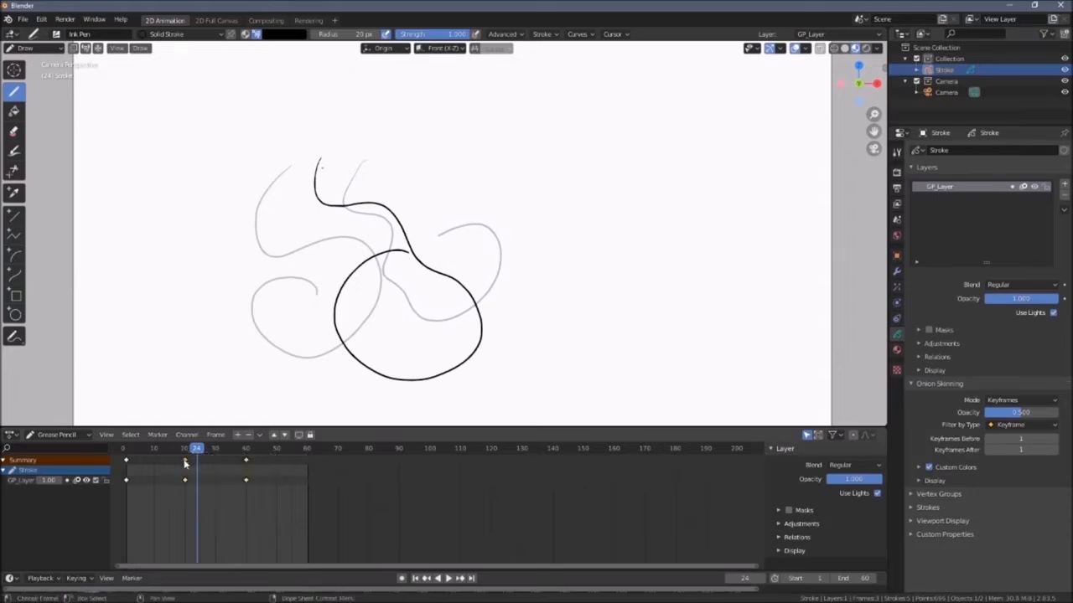
right_click(185, 464)
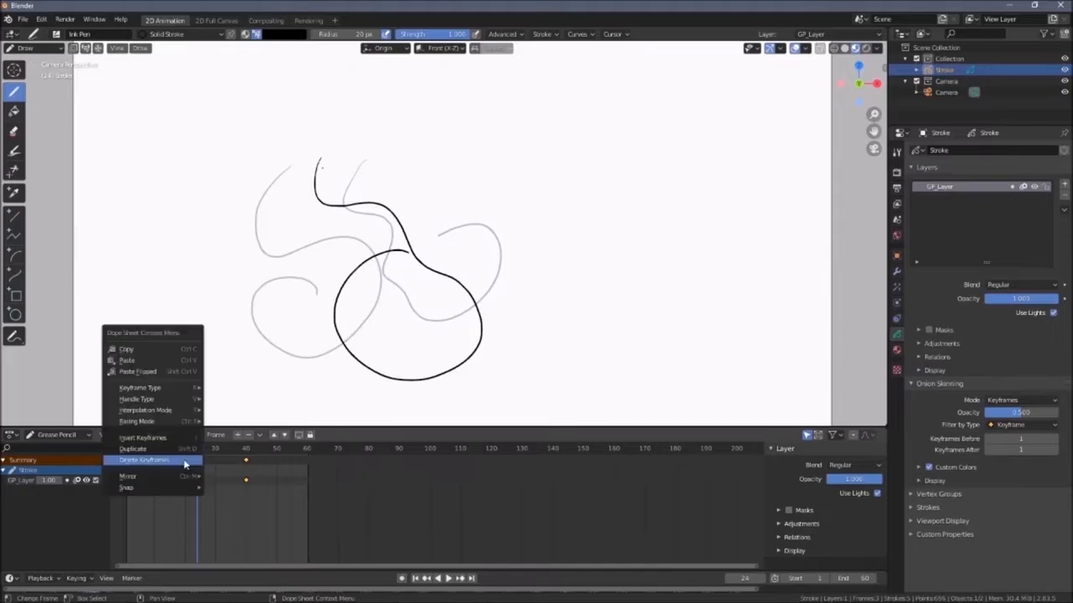
left_click(186, 464)
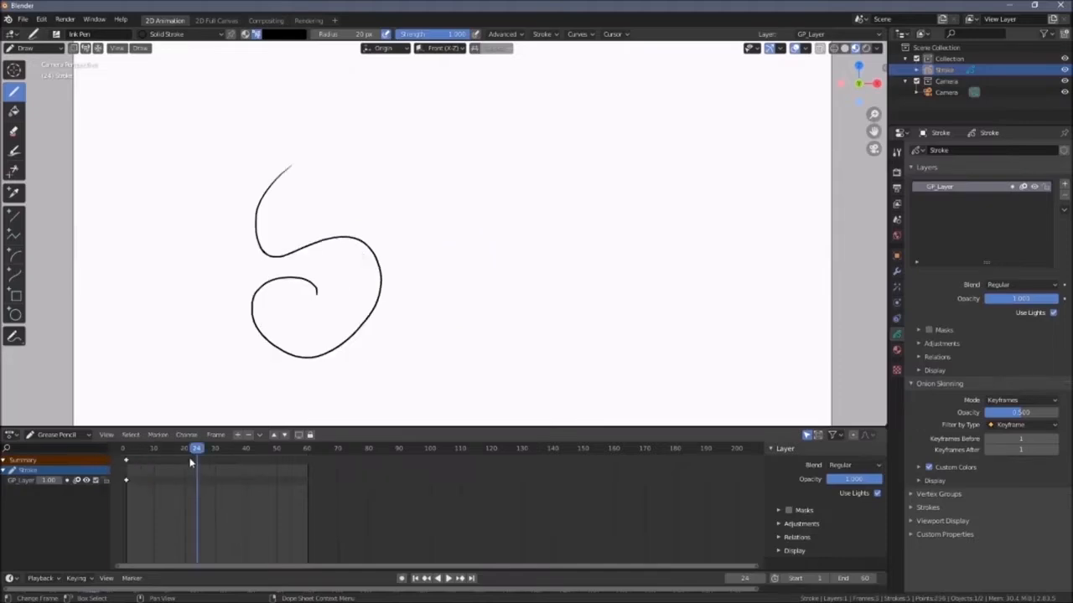
Play the animation from near the start of the timeline and stop it
key("space")
left_click(157, 450)
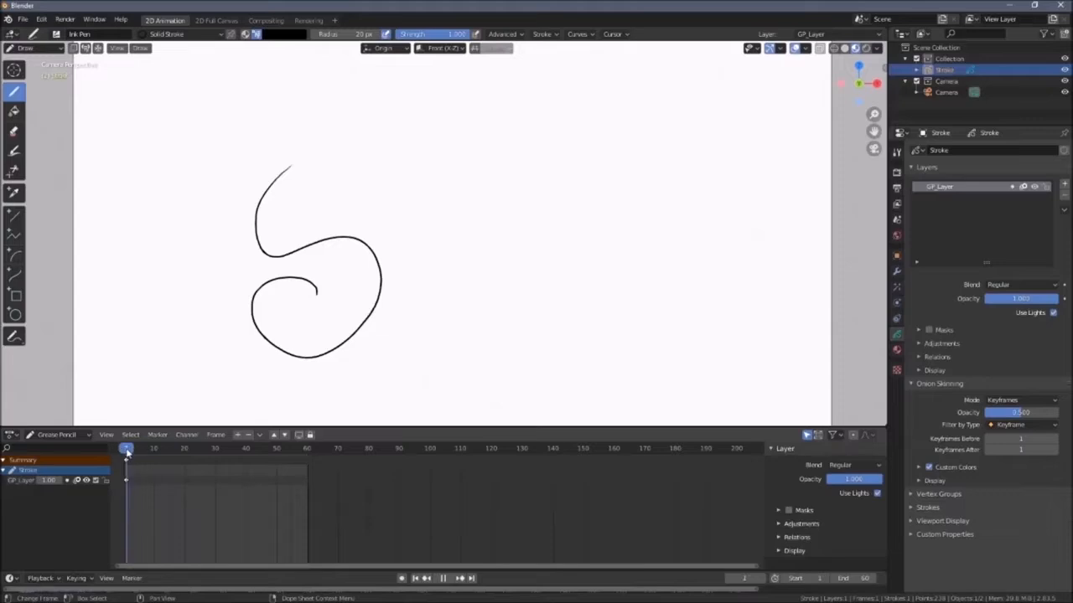
key("space")
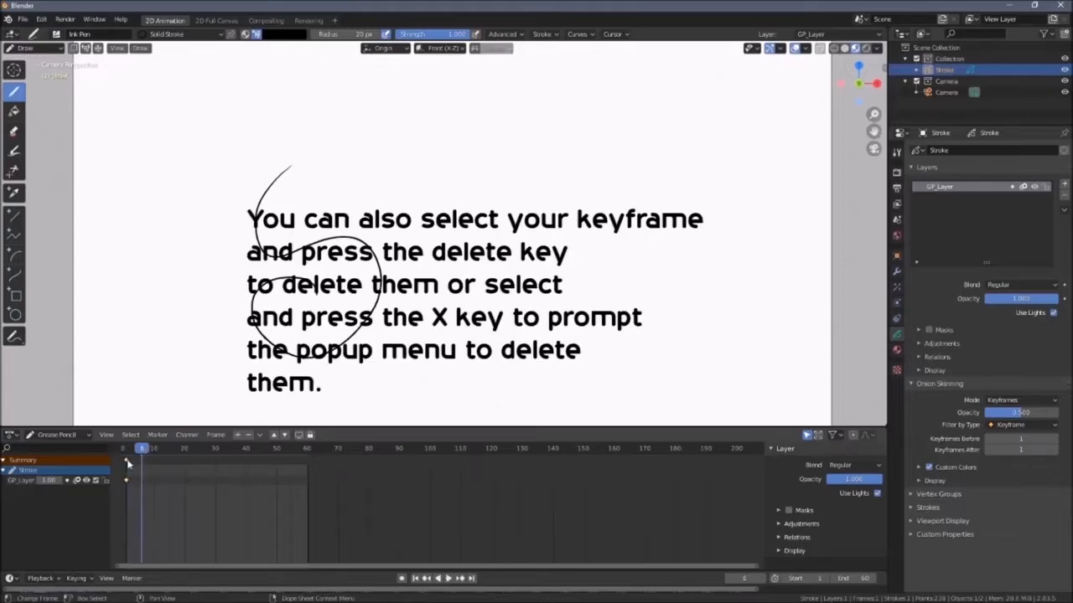
Return to frame 1 and look up the Import Images as Planes add-on in the preferences by searching for "im"
mouse_move(128, 464)
left_mouse_down()
mouse_move(297, 460)
mouse_move(127, 462)
mouse_move(126, 451)
left_mouse_up()
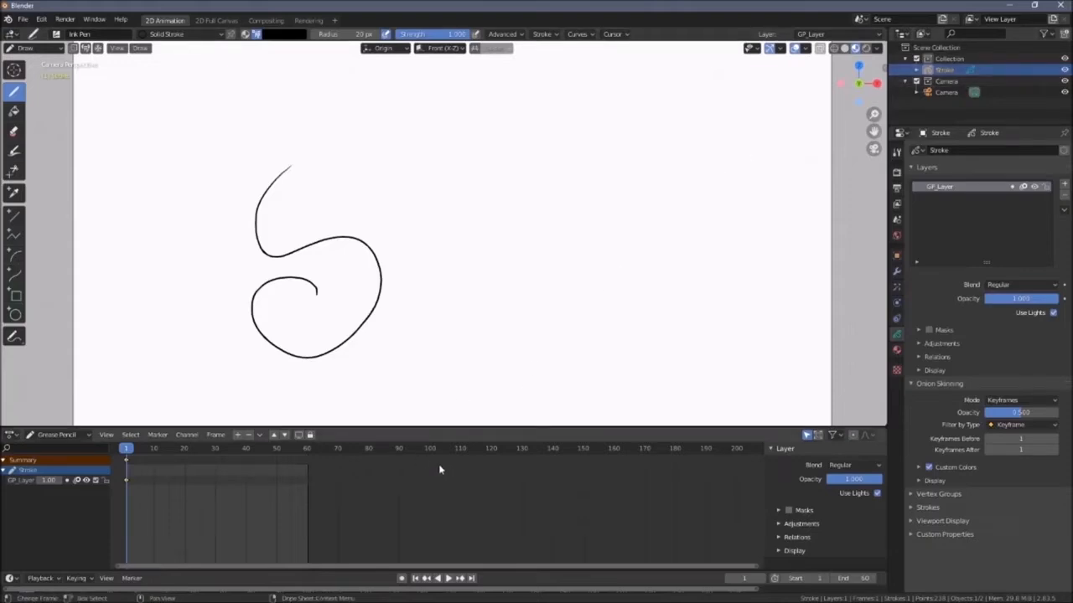
left_click(42, 20)
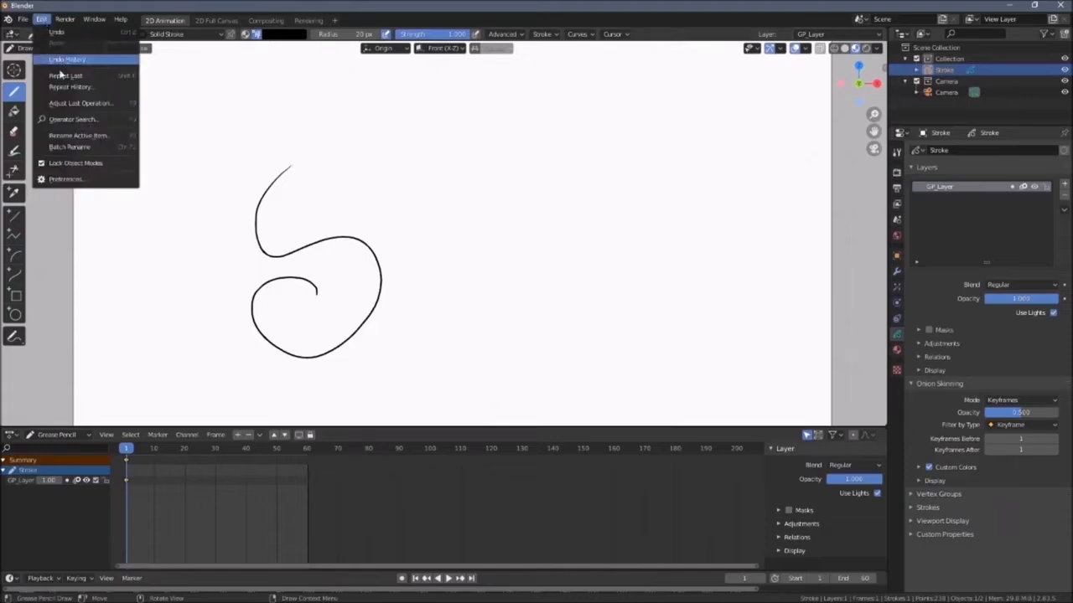
left_click(79, 180)
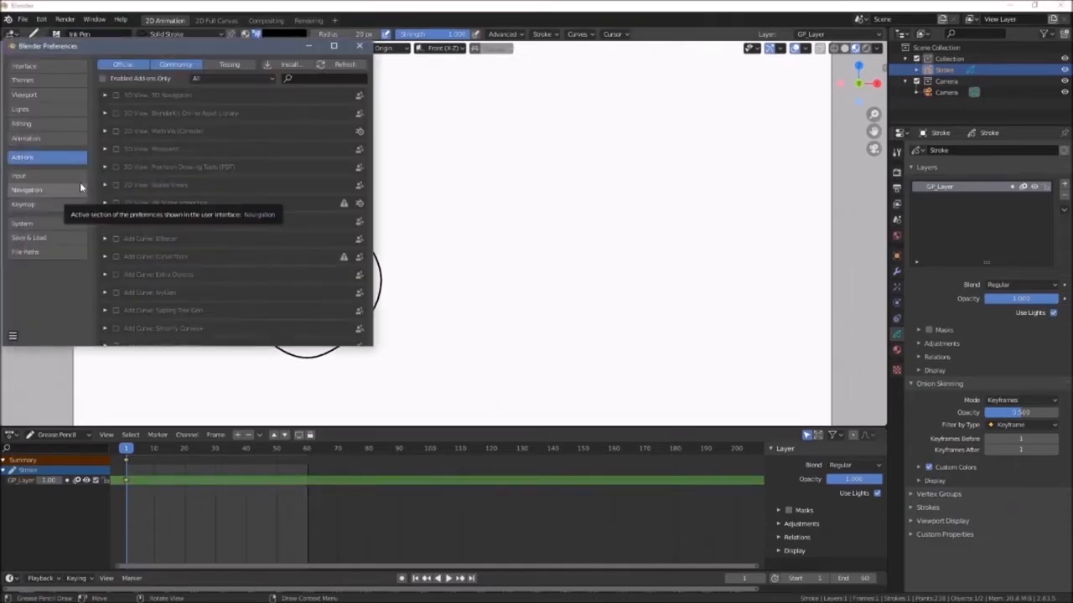
left_click(310, 78)
type("im")
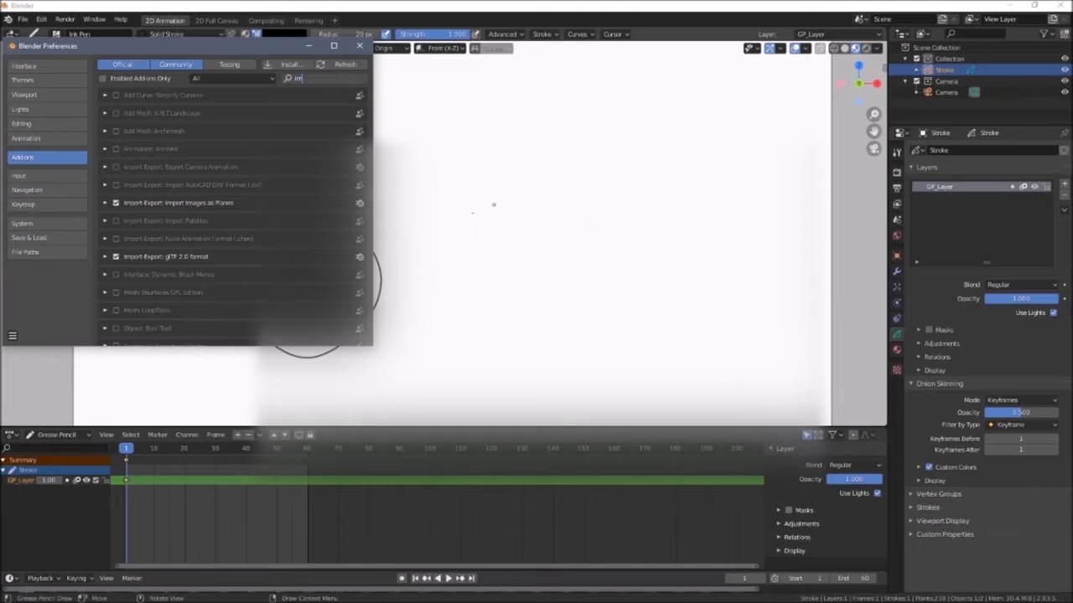
left_click(359, 45)
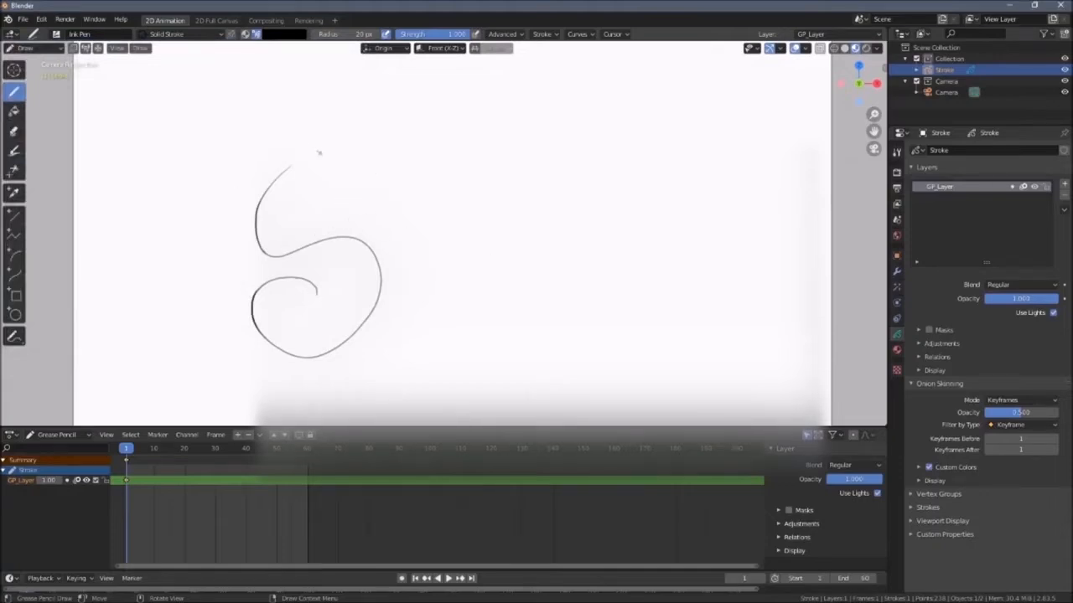
Switch to Object Mode and import sky bg.jpg into the scene with Images as Planes
left_click(50, 51)
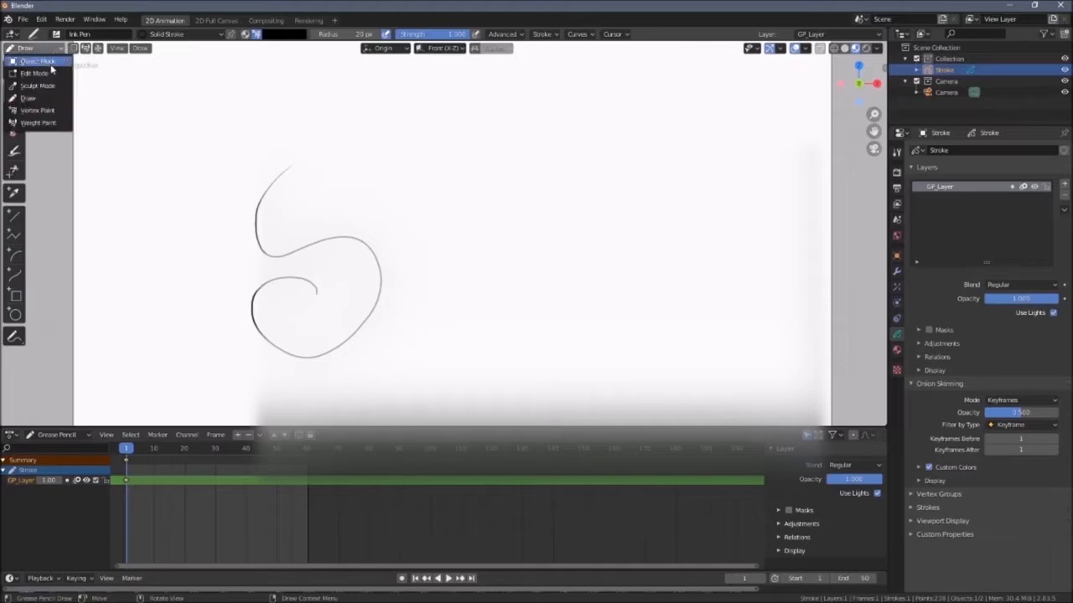
left_click(47, 63)
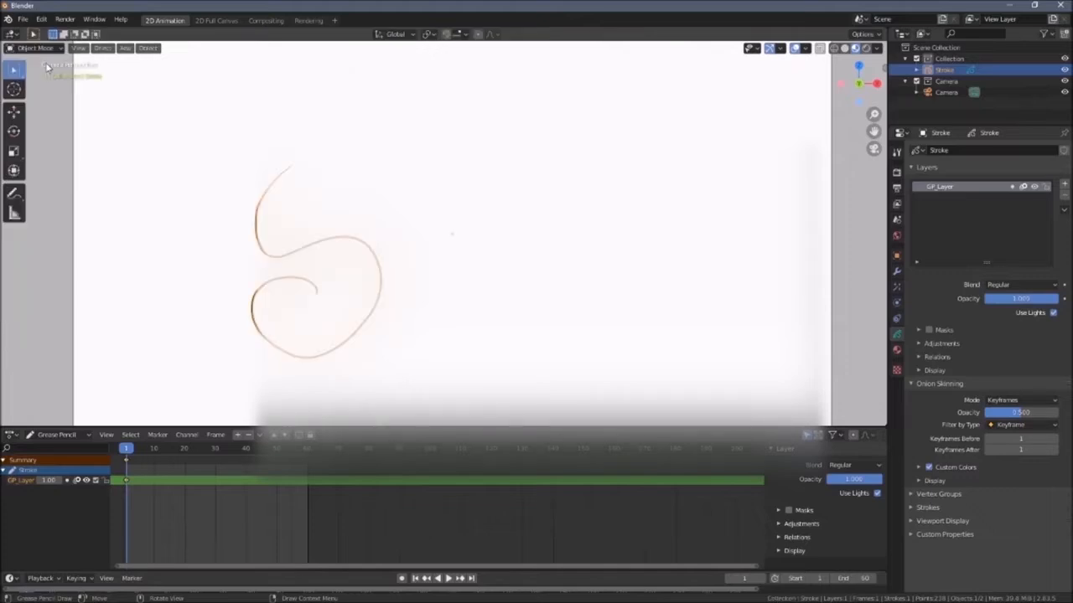
left_click(125, 47)
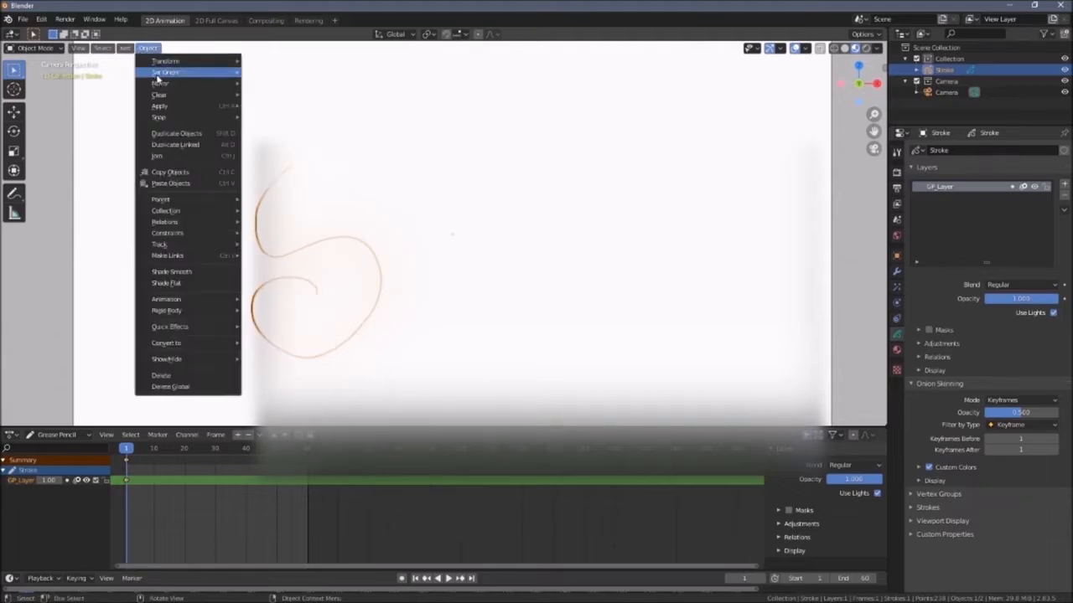
mouse_move(150, 119)
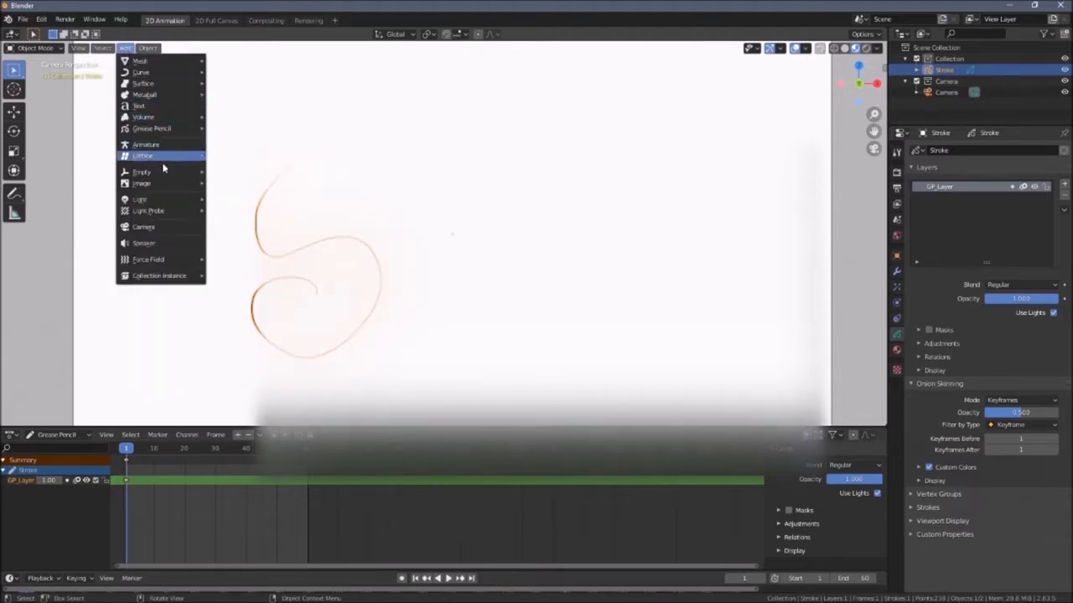
mouse_move(174, 187)
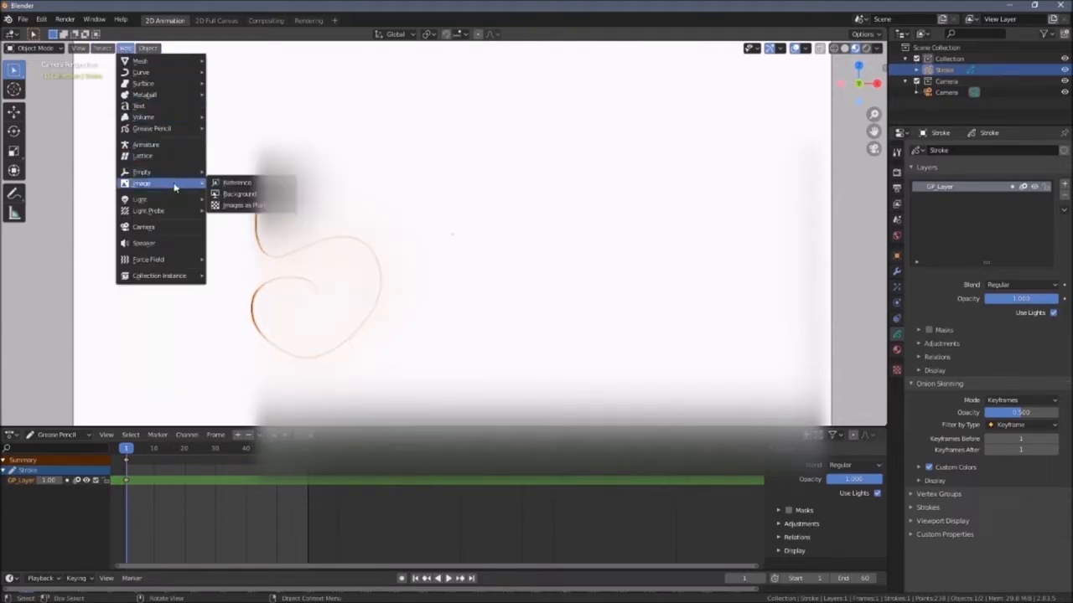
left_click(243, 205)
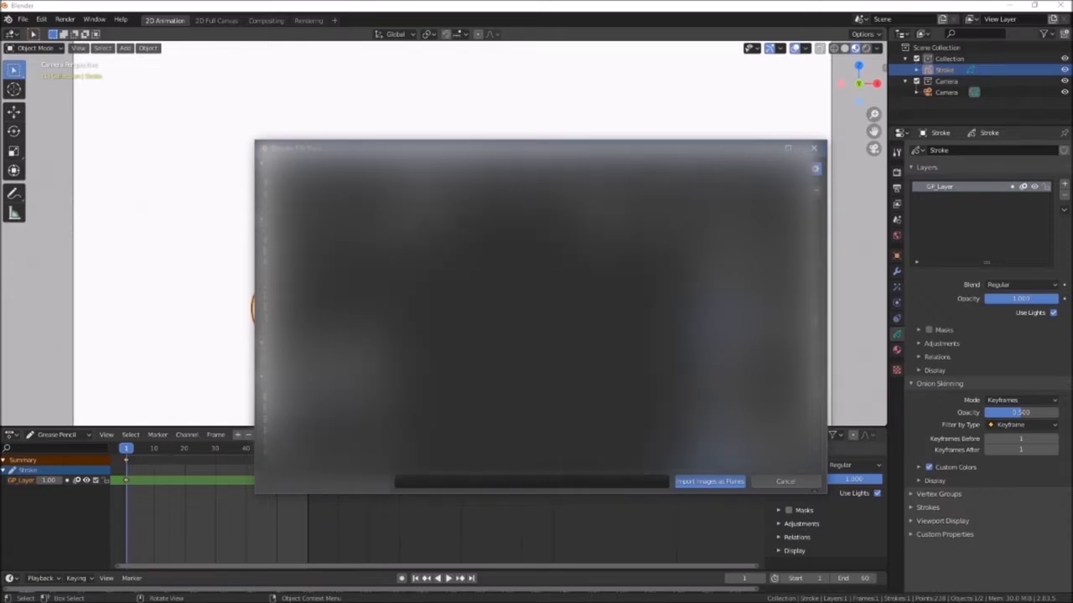
left_click(511, 191)
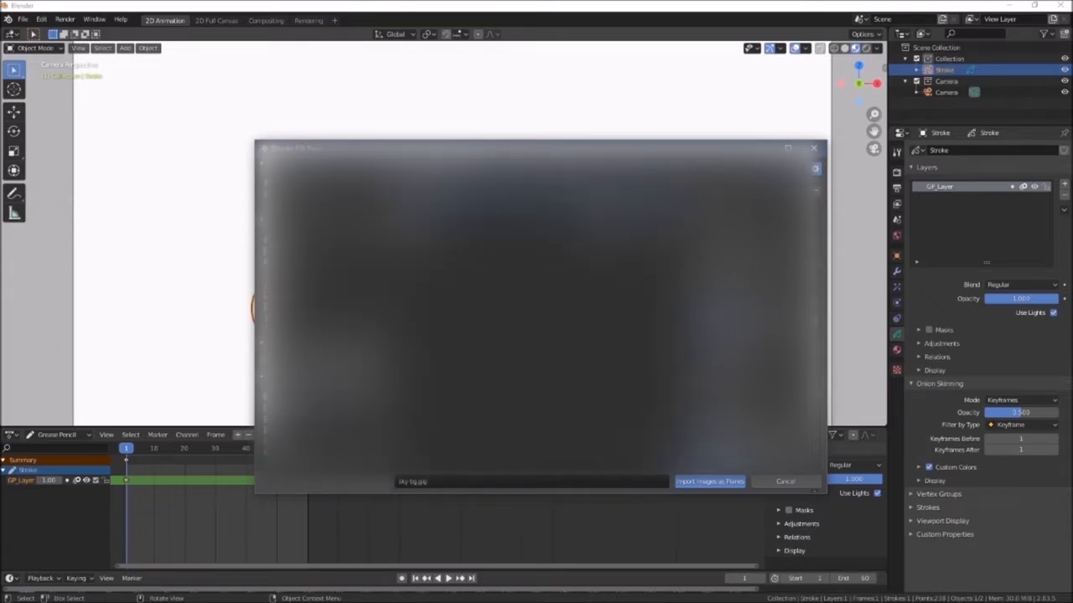
left_click(705, 484)
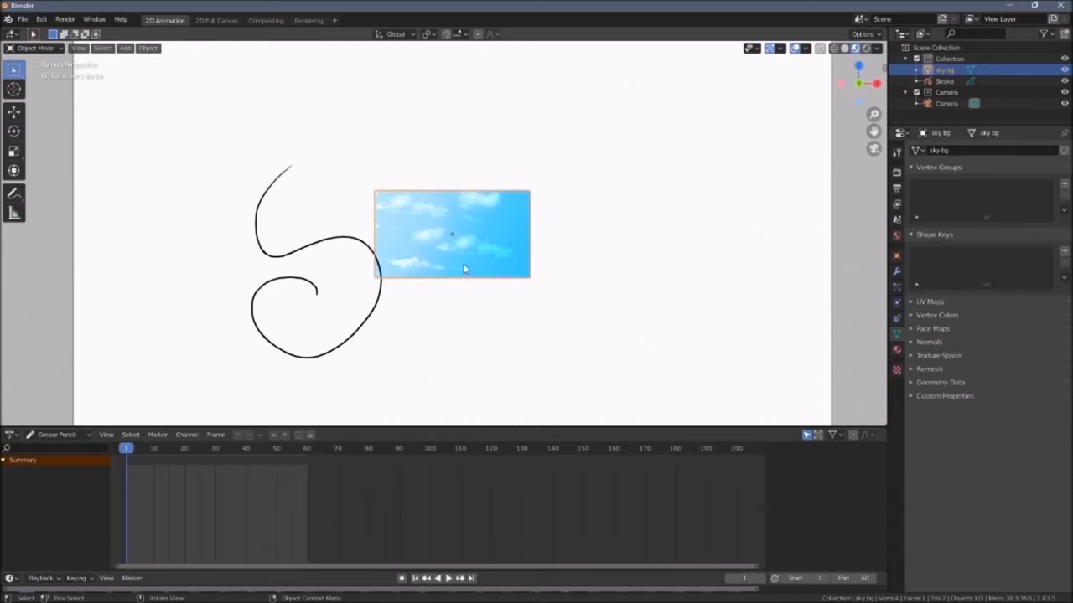
Scale the sky image plane up until it extends slightly past all edges of the camera frame
key("s")
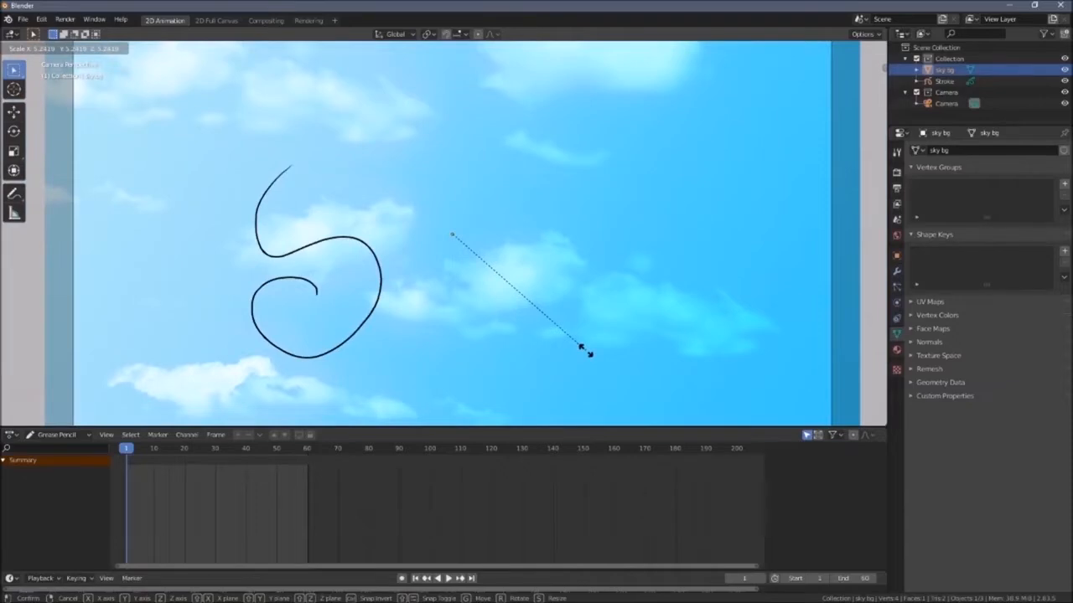
left_click(586, 352)
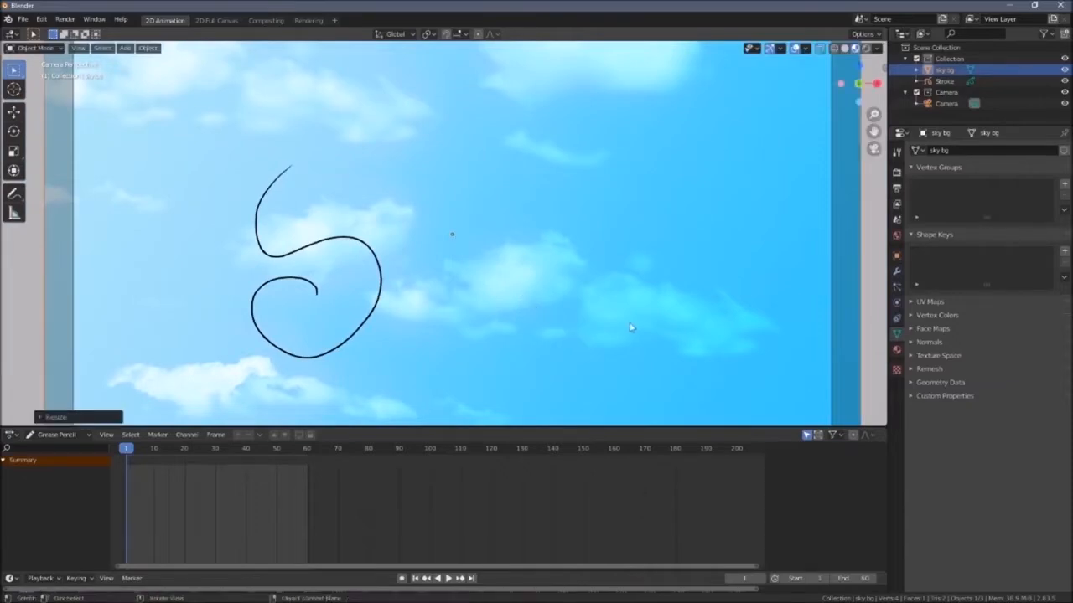
scroll(601, 273, "down", 2)
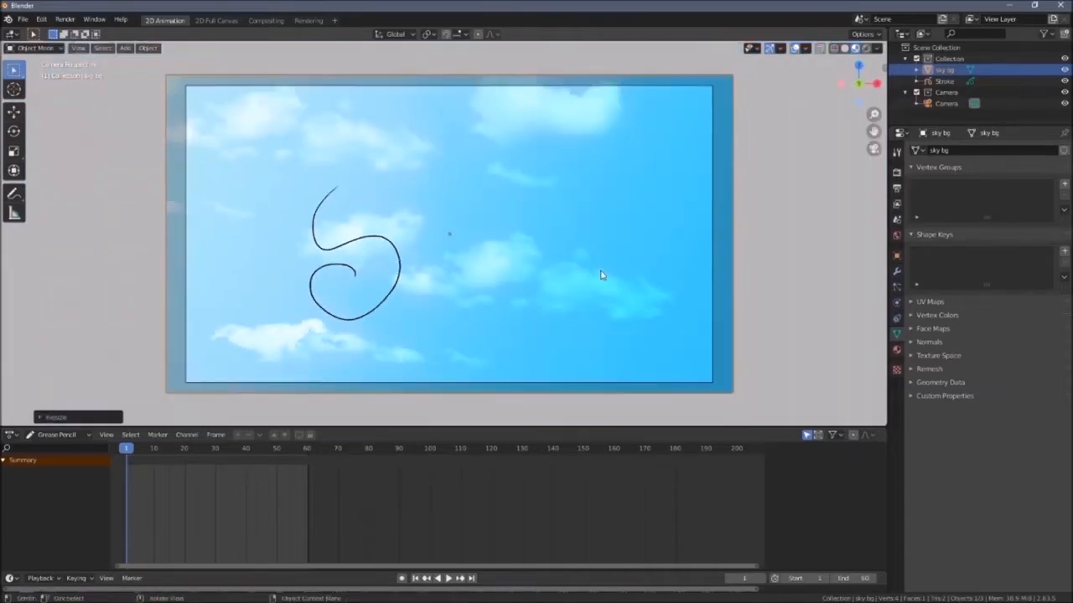
key("s")
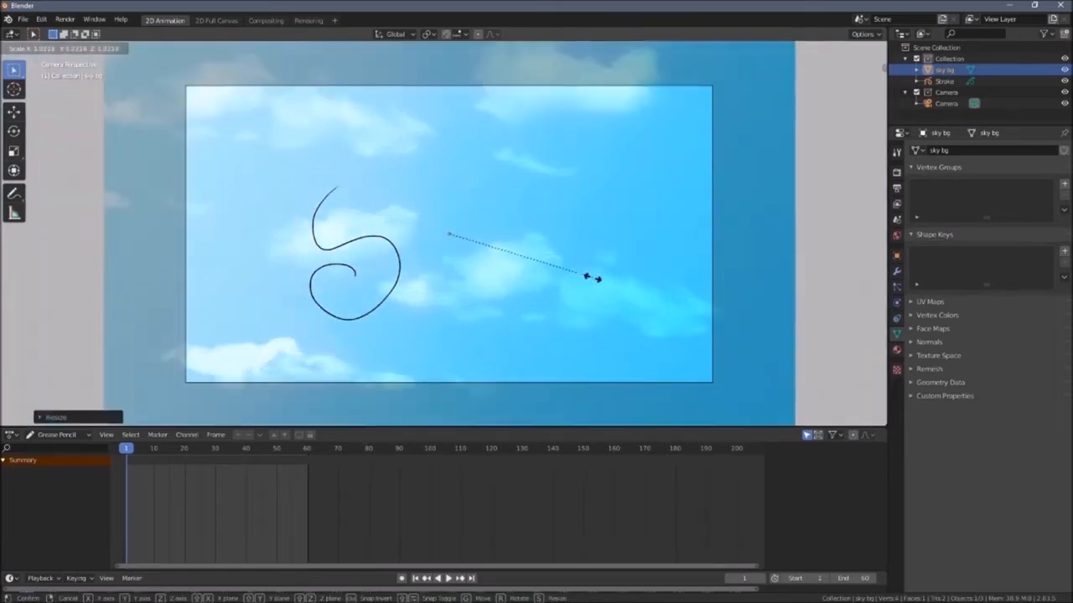
left_click(575, 270)
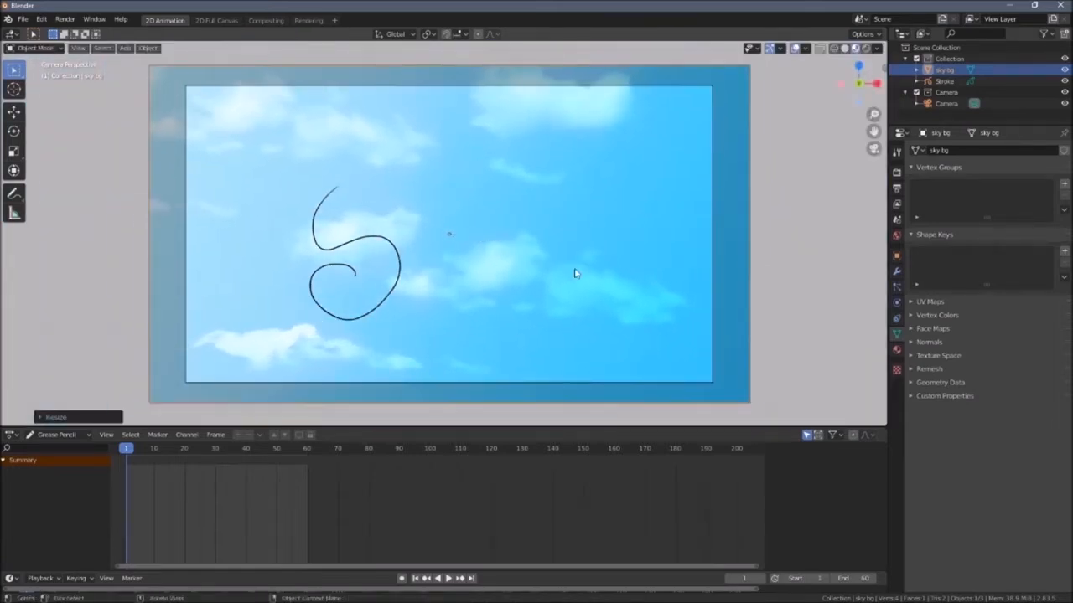
scroll(575, 274, "down", 2)
scroll(575, 275, "up", 1)
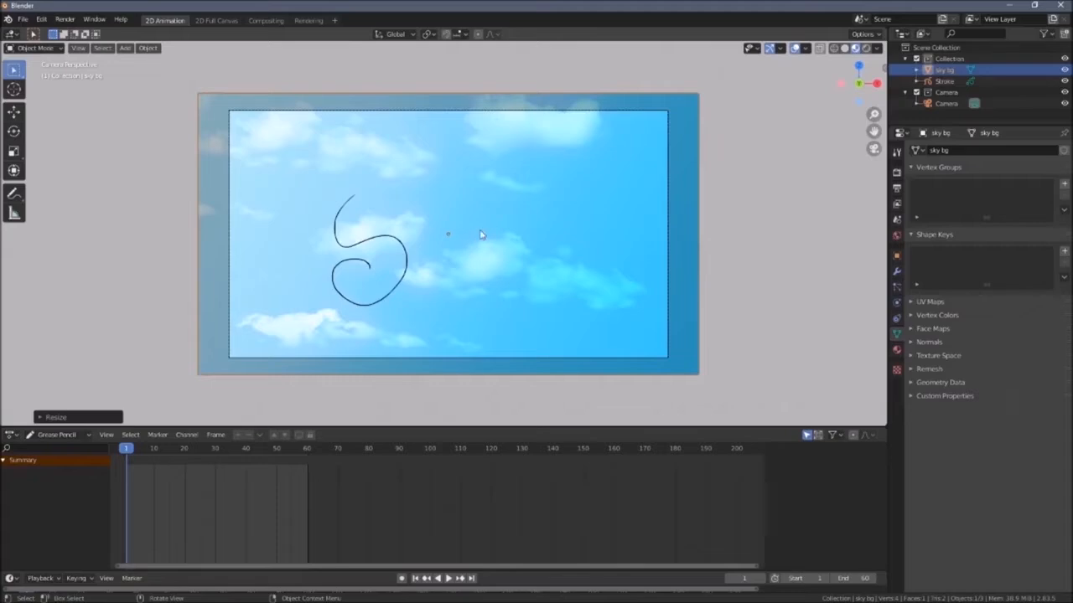
Nudge the sky plane freely within the view, and lower it slightly along Z with the Move tool
key("g")
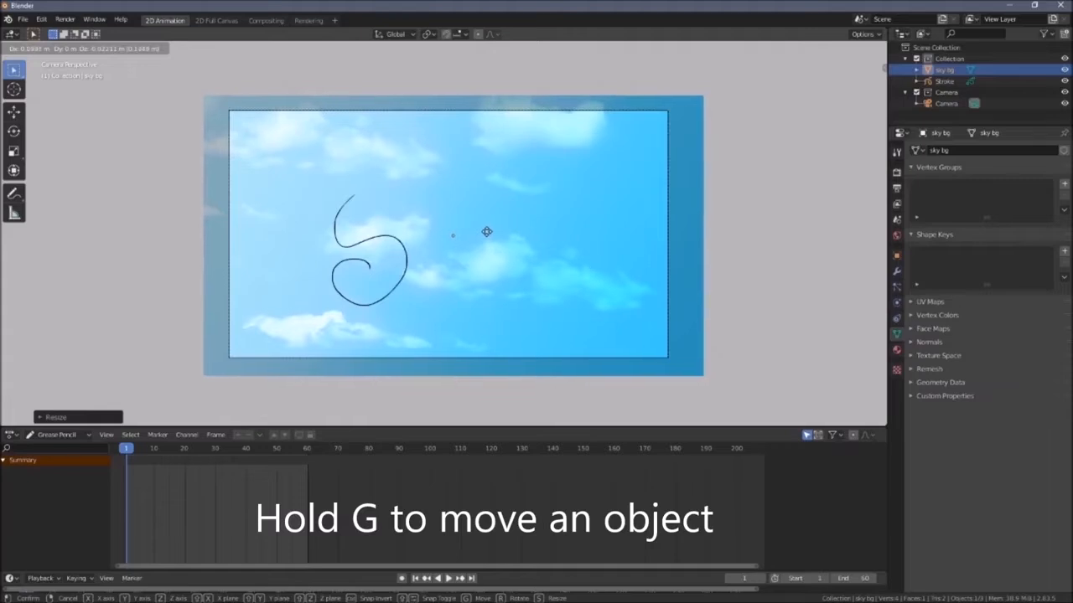
left_click(486, 235)
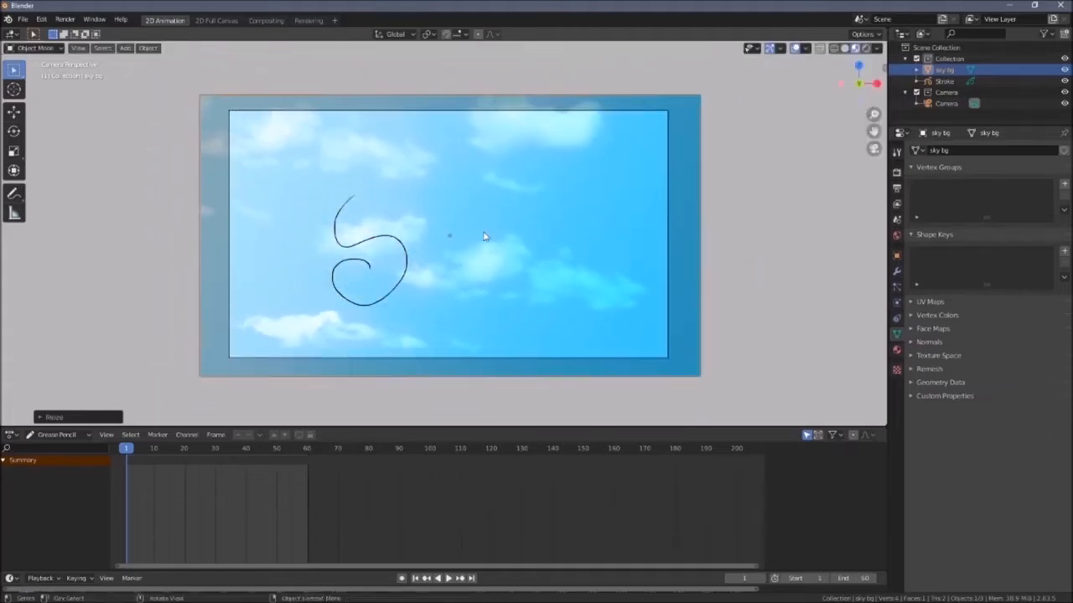
left_click(15, 114)
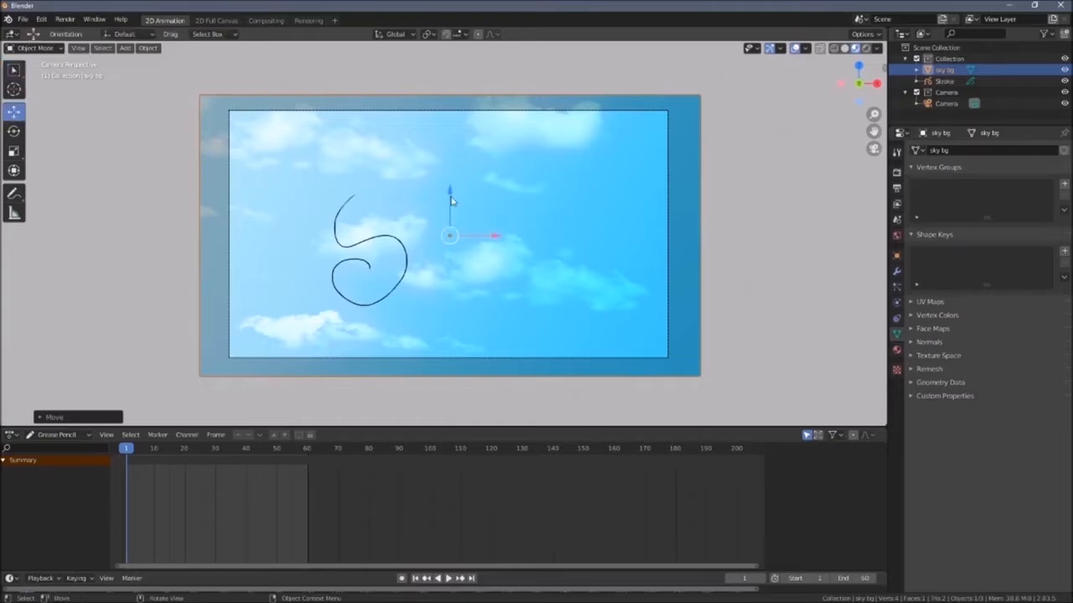
left_click_drag(450, 194, 450, 203)
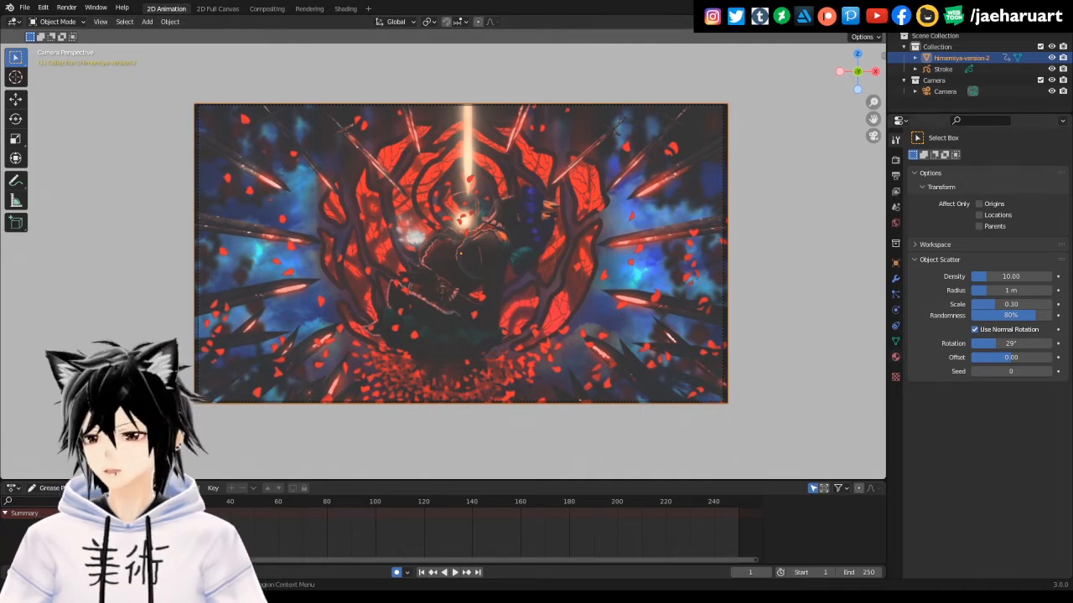
Lower the Specular value in the himemiya-version-2 image plane's material
left_click(895, 356)
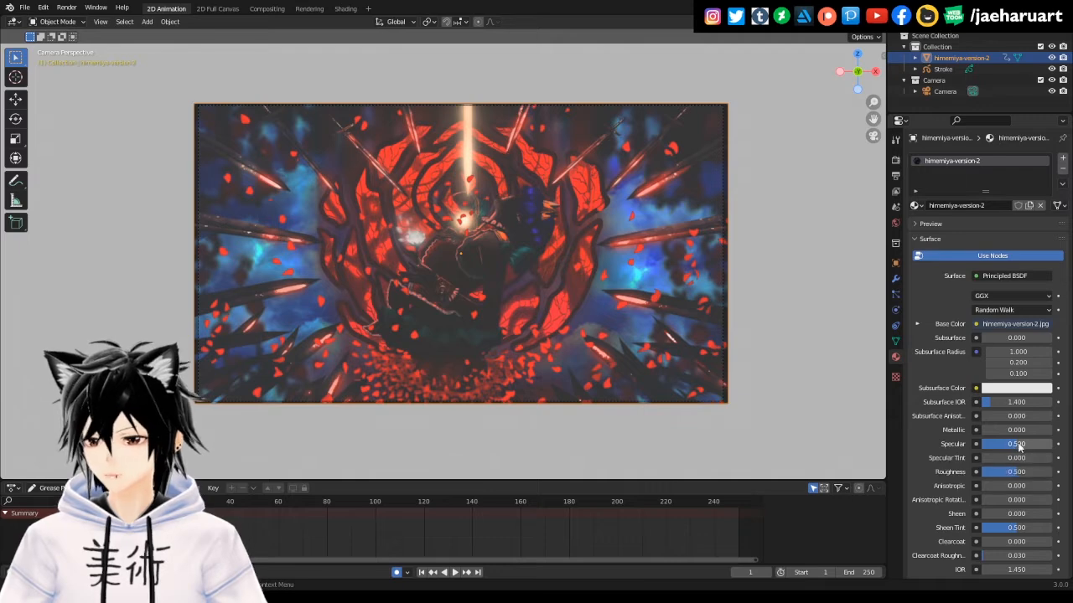
left_click_drag(1017, 446, 981, 446)
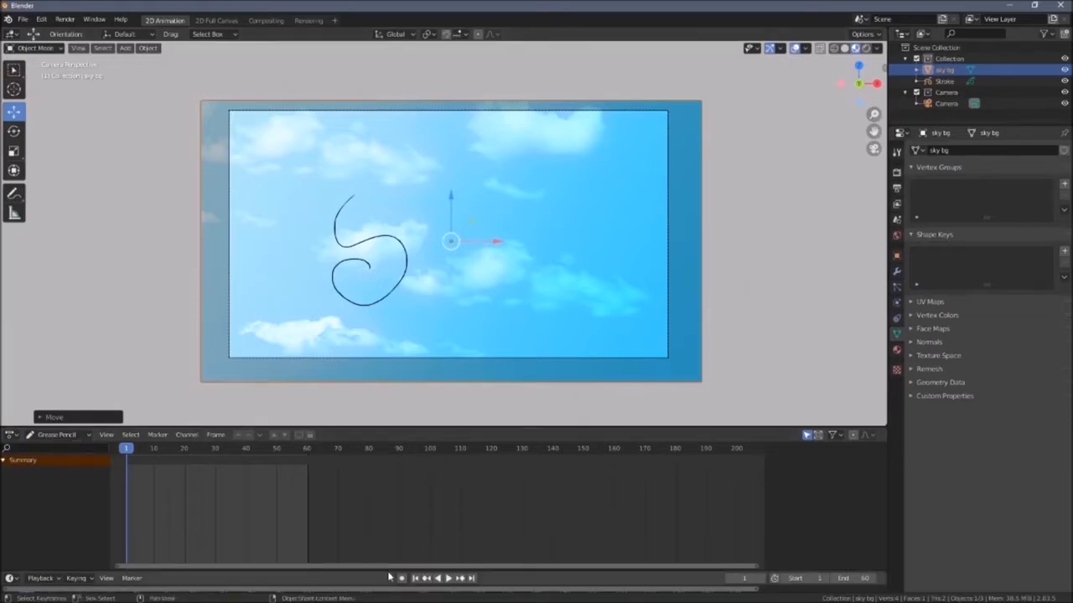
Enlarge the timeline area below the dope sheet and turn on automatic keyframing
left_click_drag(388, 570, 387, 459)
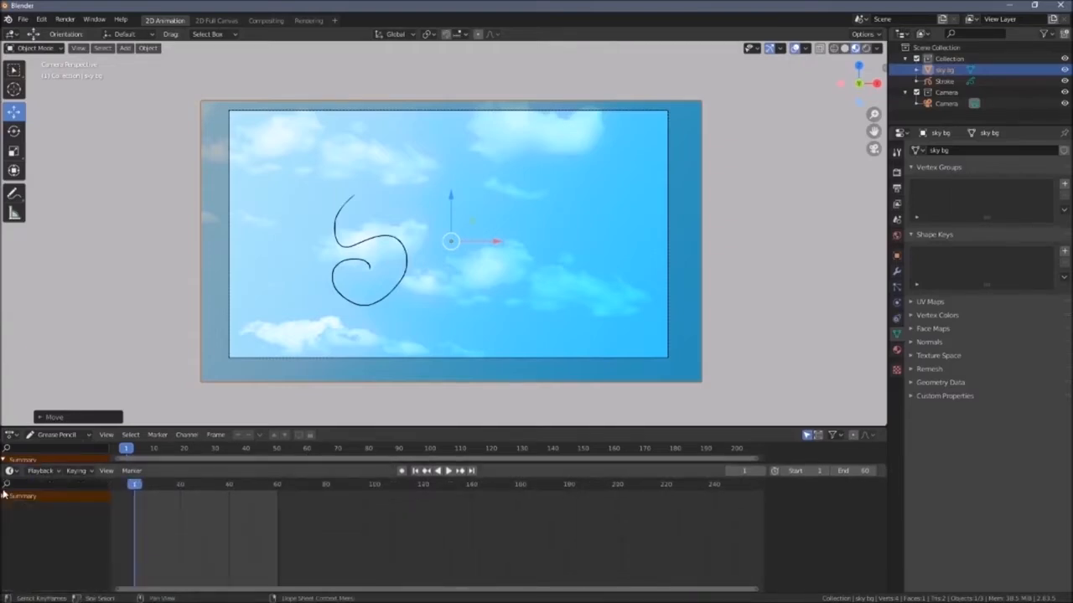
left_click(5, 495)
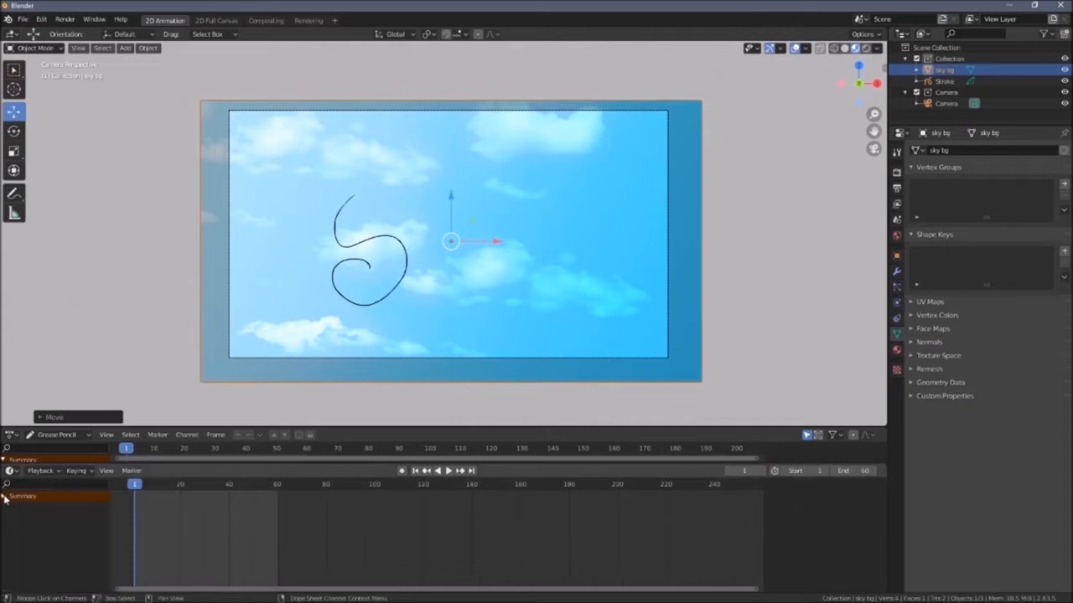
left_click(401, 471)
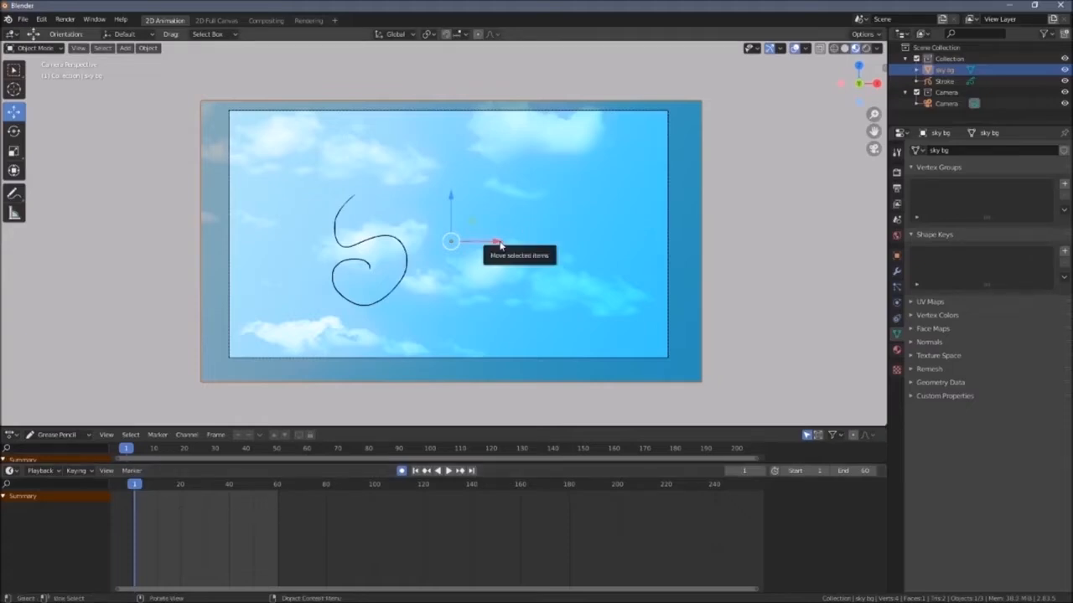
Nudge the sky plane slightly left along X at frame 1 to key it, and inspect its Object Transforms channels
left_click_drag(496, 243, 493, 245)
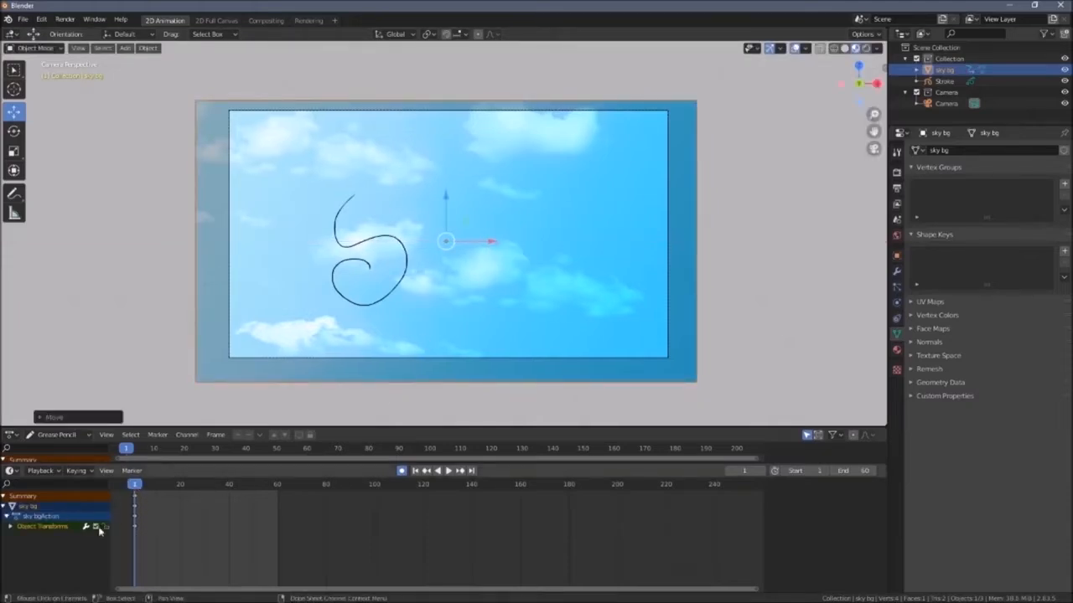
left_click(11, 528)
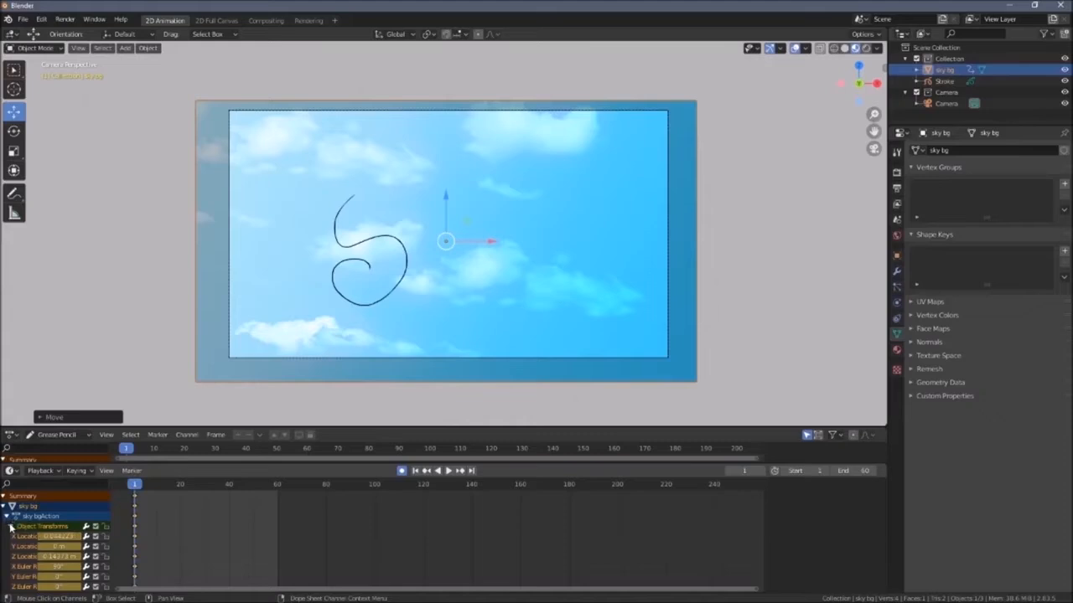
left_click(11, 527)
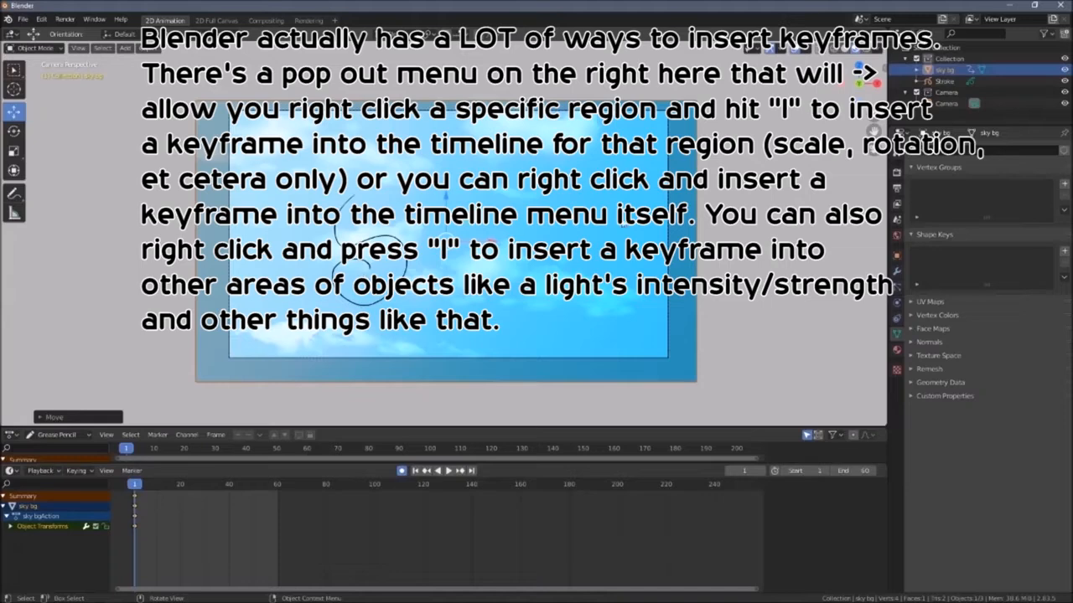
Key the sky plane at frame 60 by moving it right along the X axis, and return to frame 1
key("space")
left_click_drag(179, 487, 278, 486)
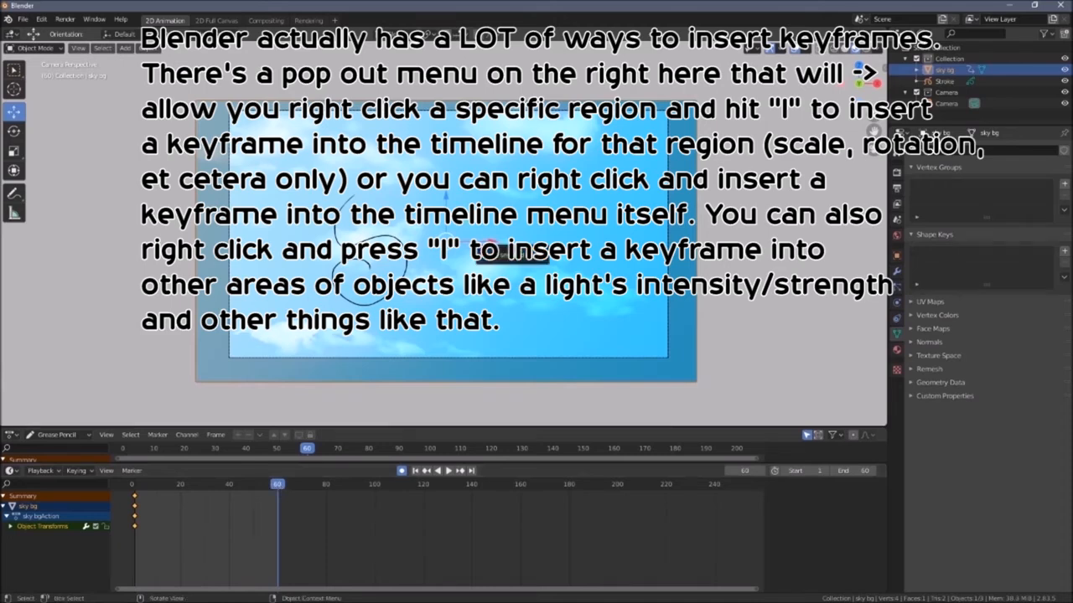
key("g")
key("x")
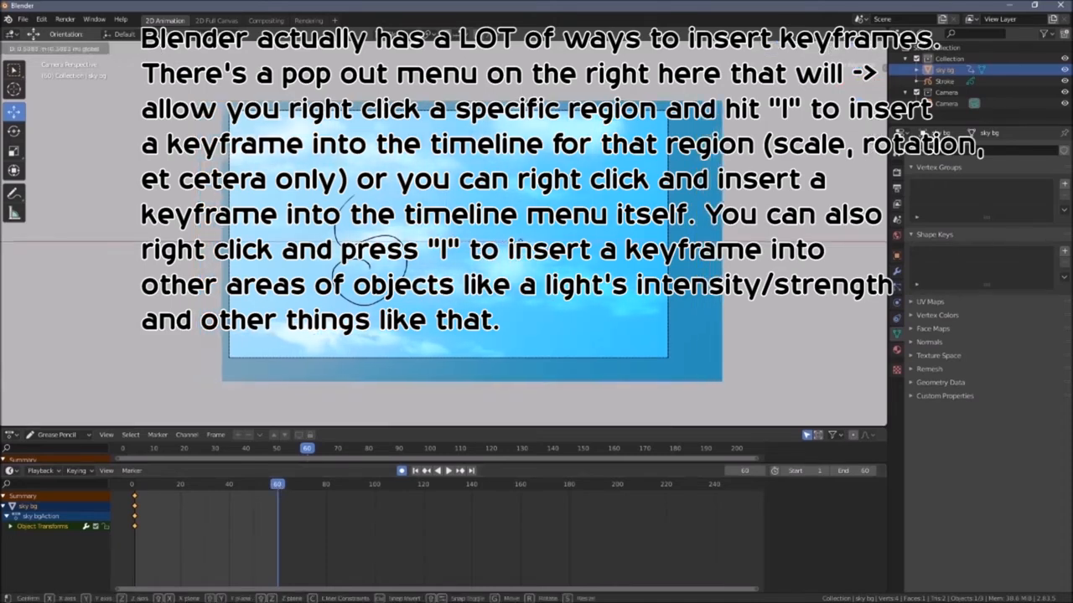
left_click_drag(516, 241, 517, 242)
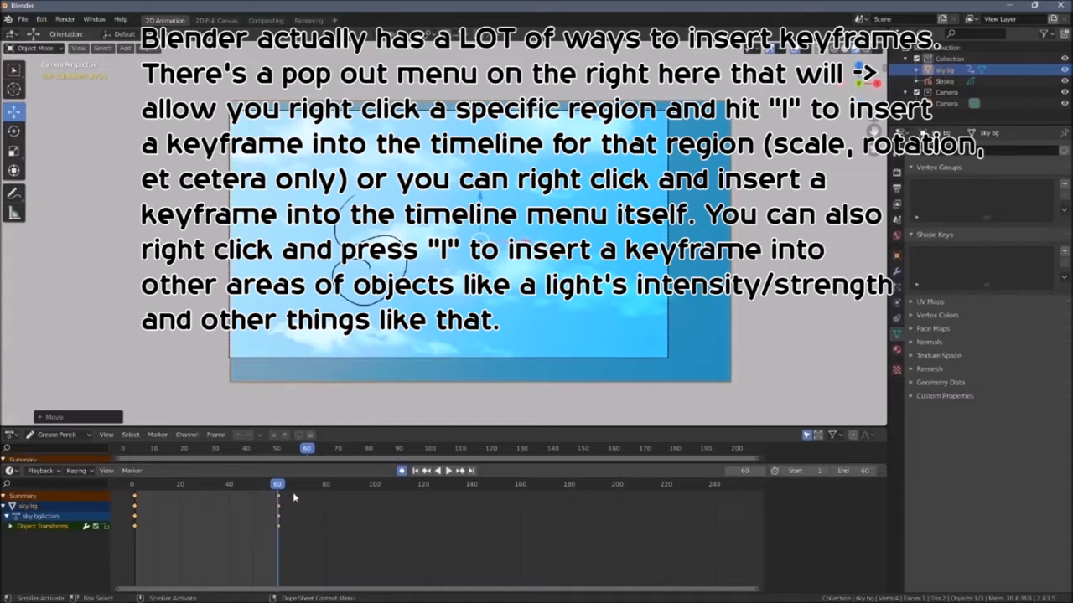
left_click_drag(279, 485, 134, 487)
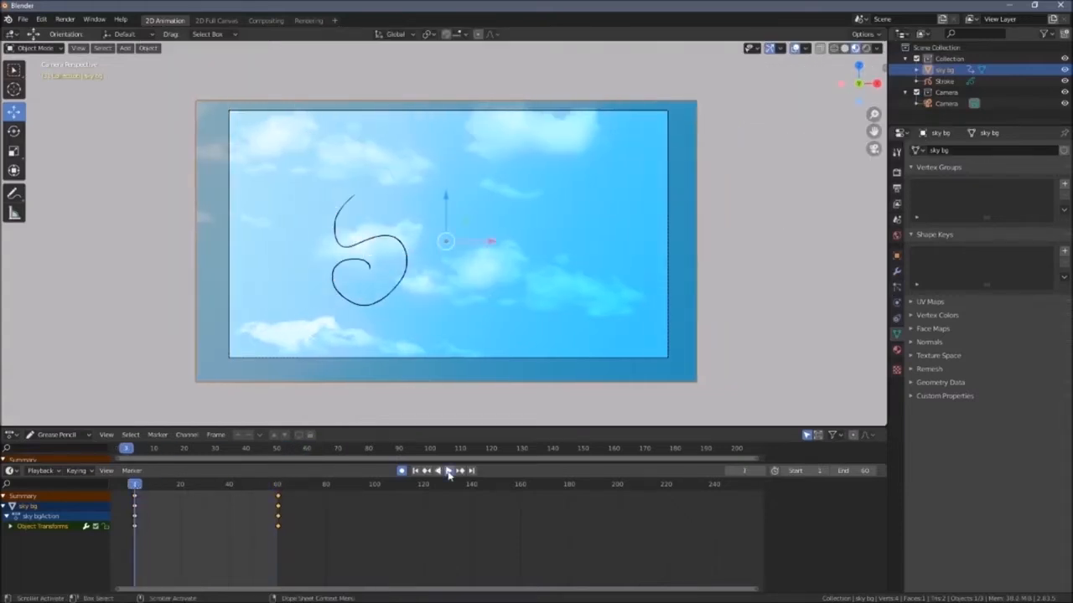
Preview the sky plane's animation, and shrink the timeline area to its header so the dope sheet gets more room
left_click(448, 472)
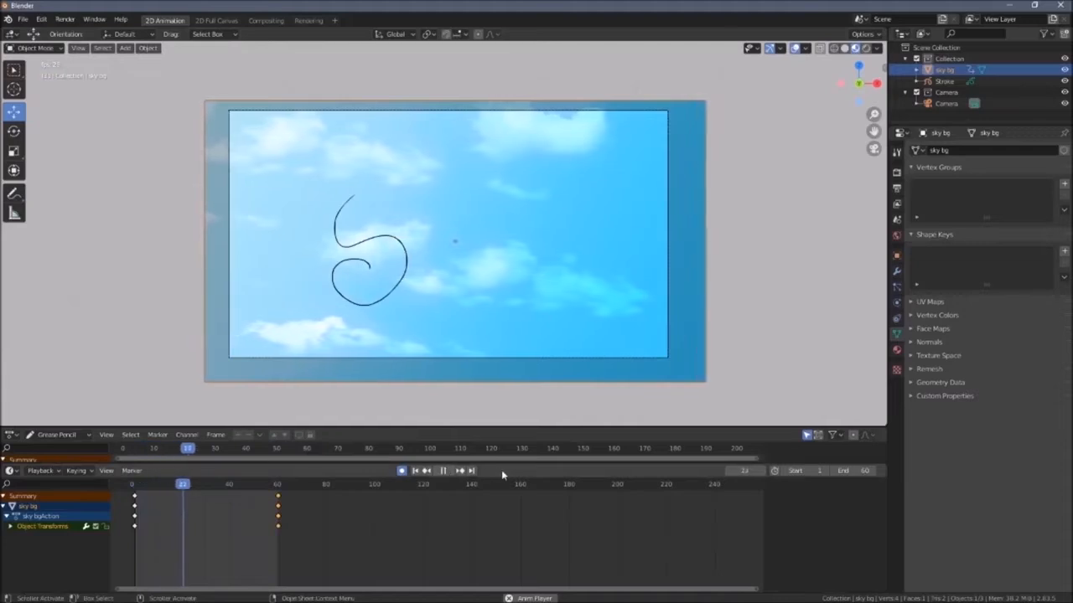
mouse_move(503, 463)
left_mouse_down()
mouse_move(503, 541)
mouse_move(505, 526)
left_mouse_up()
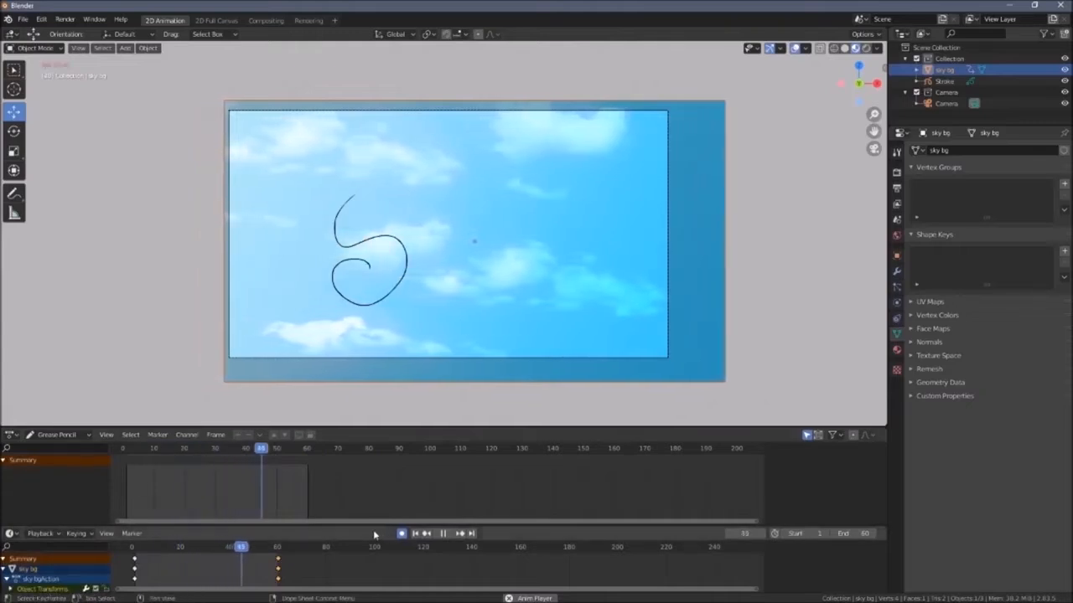
left_click_drag(373, 528, 373, 566)
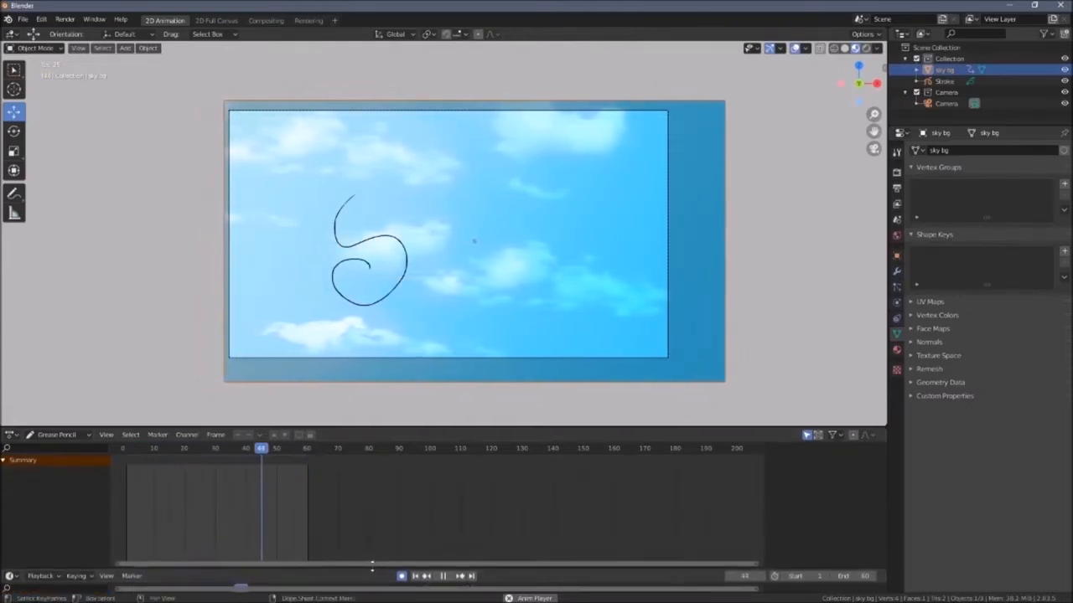
left_click(444, 576)
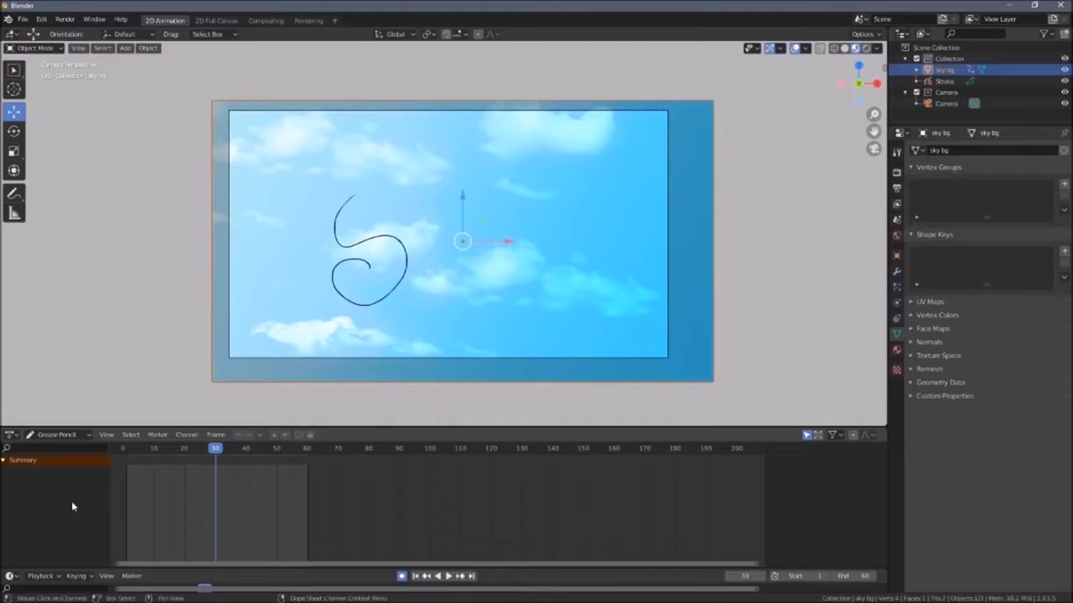
Compare the dope sheet channels of the Stroke object with those of the sky bg plane and the camera collection
left_click(946, 82)
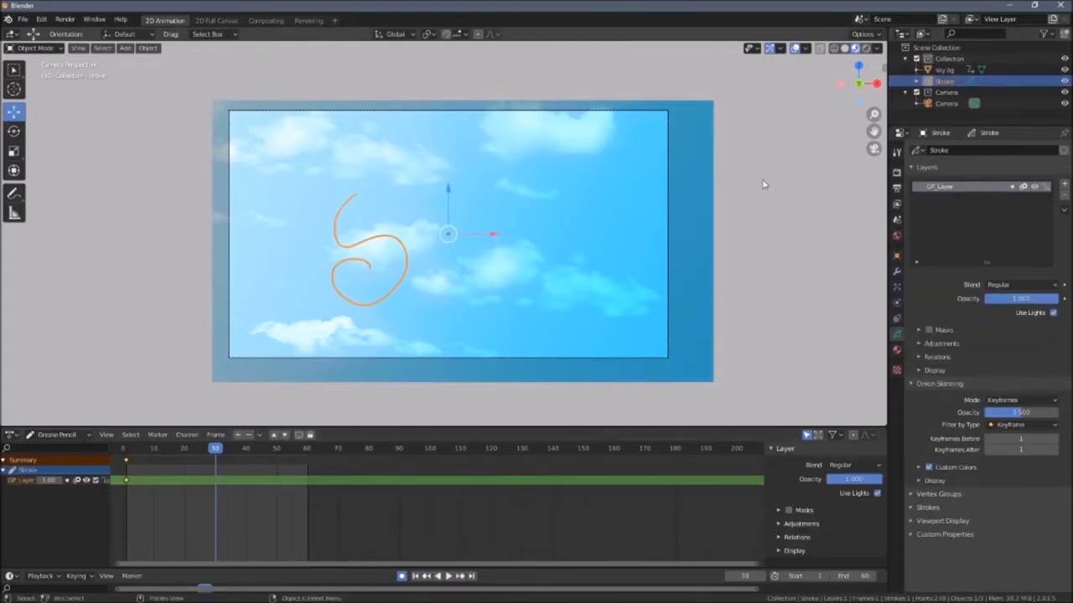
left_click(945, 70)
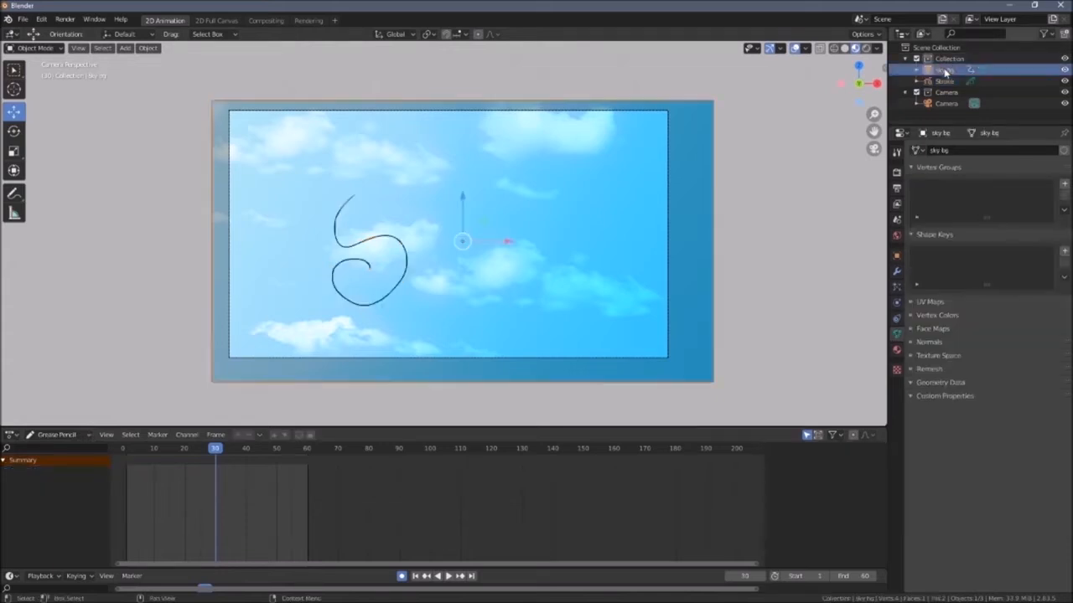
left_click(947, 93)
left_click(947, 81)
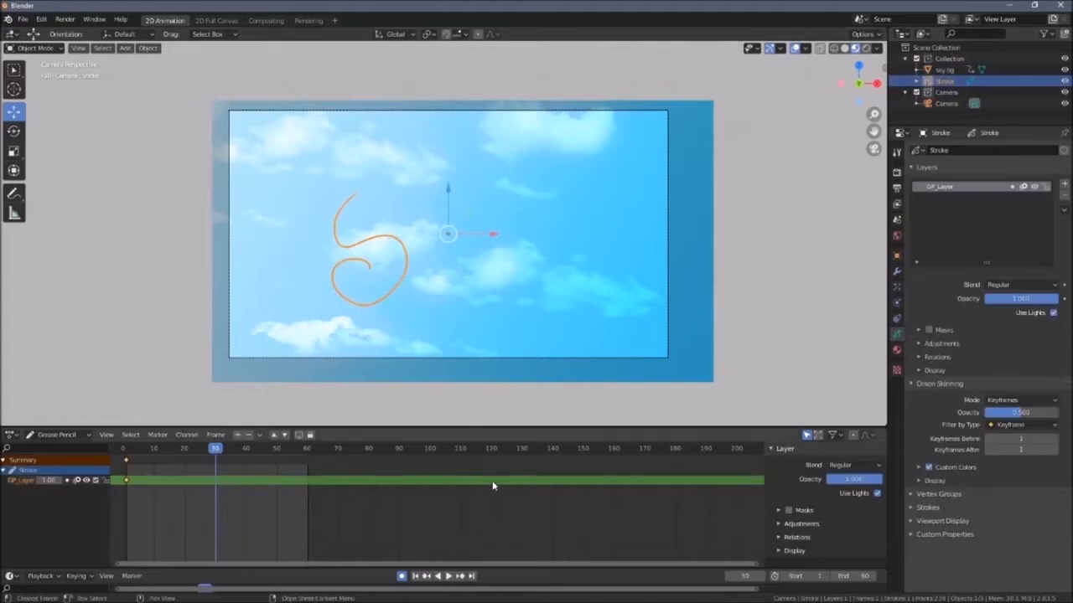
left_click_drag(467, 429, 462, 469)
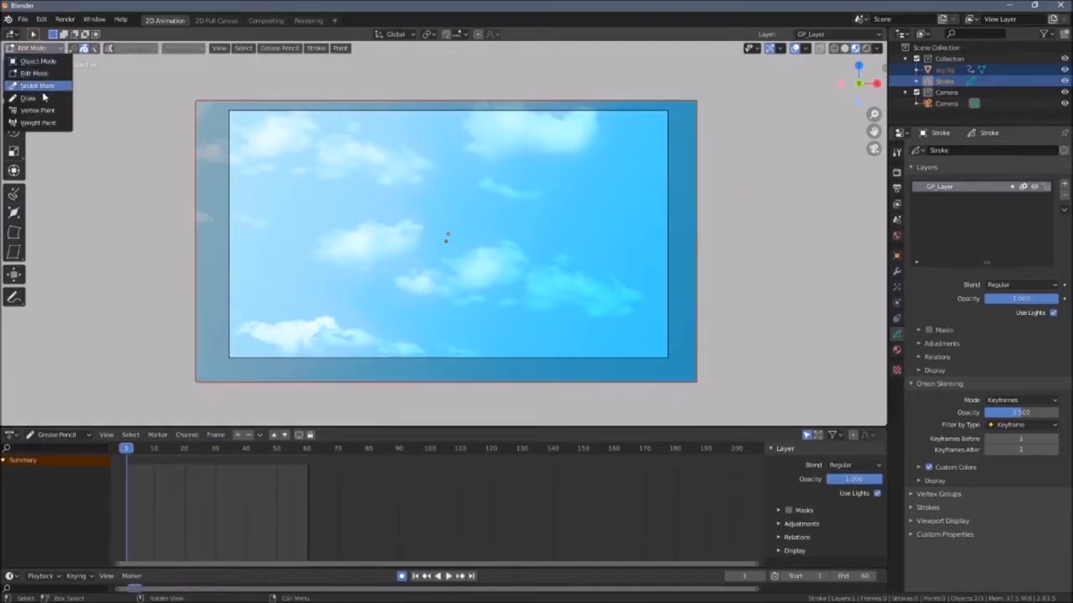
In Draw mode, draw a U-shaped stroke at frame 1 and a second one slightly further right at frame 20
left_click(45, 87)
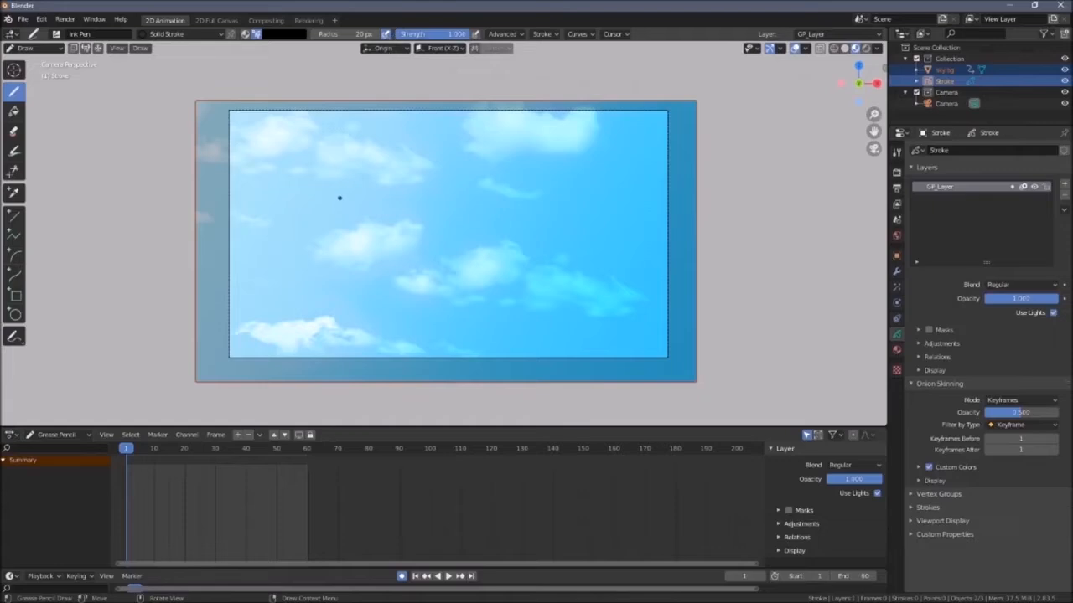
mouse_move(339, 197)
left_mouse_down()
mouse_move(369, 263)
mouse_move(405, 265)
mouse_move(441, 230)
mouse_move(449, 181)
left_mouse_up()
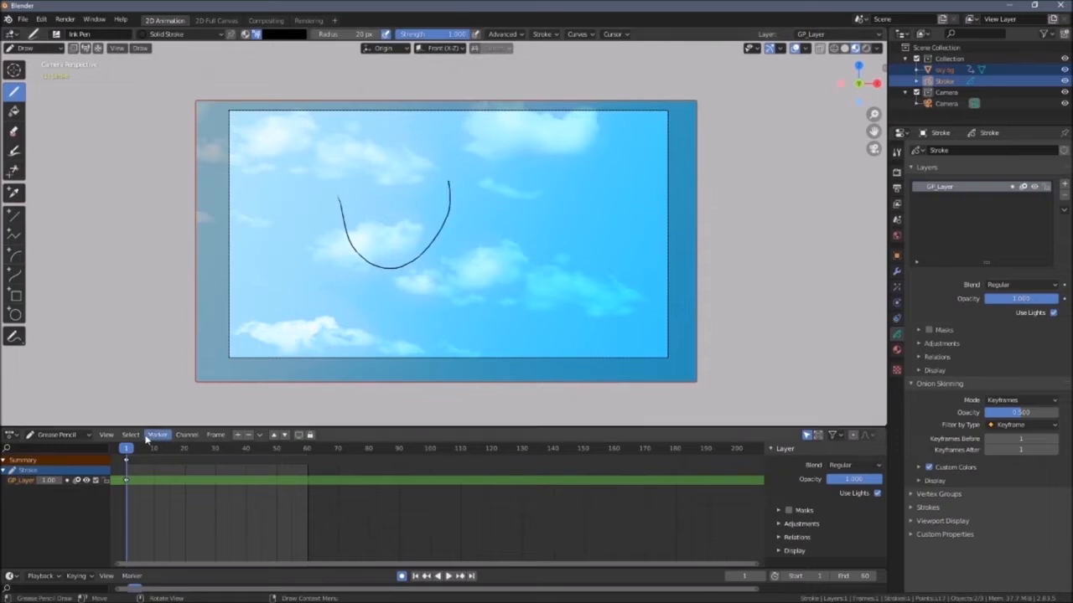
left_click_drag(150, 448, 185, 449)
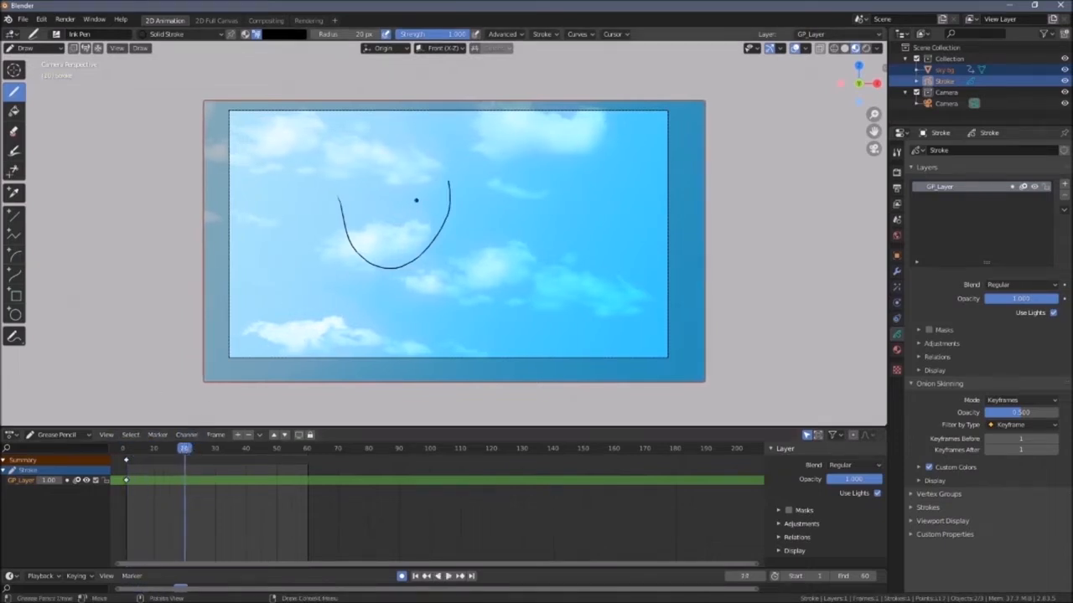
mouse_move(385, 192)
left_mouse_down()
mouse_move(401, 241)
mouse_move(469, 267)
mouse_move(484, 183)
left_mouse_up()
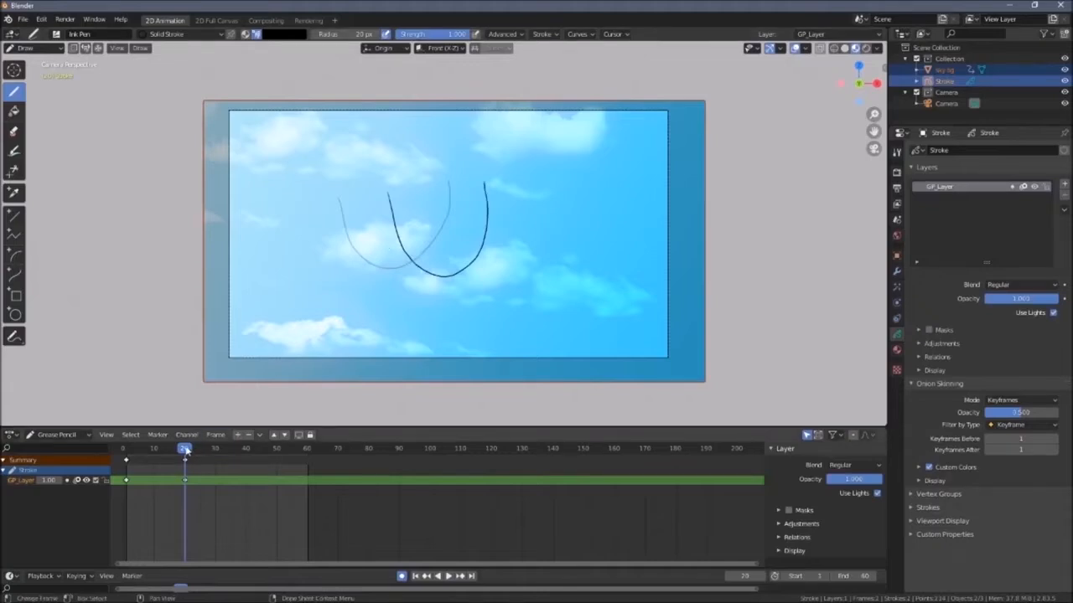
From frame 11 in Edit Mode, generate in-between frames for the two U-shaped strokes with Interpolate Sequence
left_click_drag(186, 450, 157, 455)
left_click(127, 461)
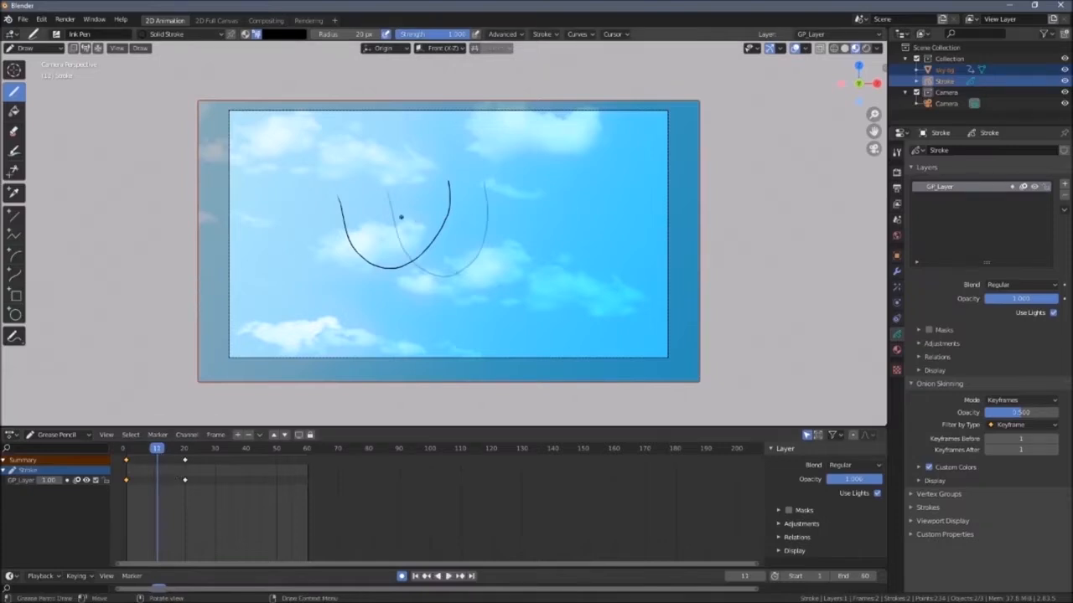
left_click(29, 48)
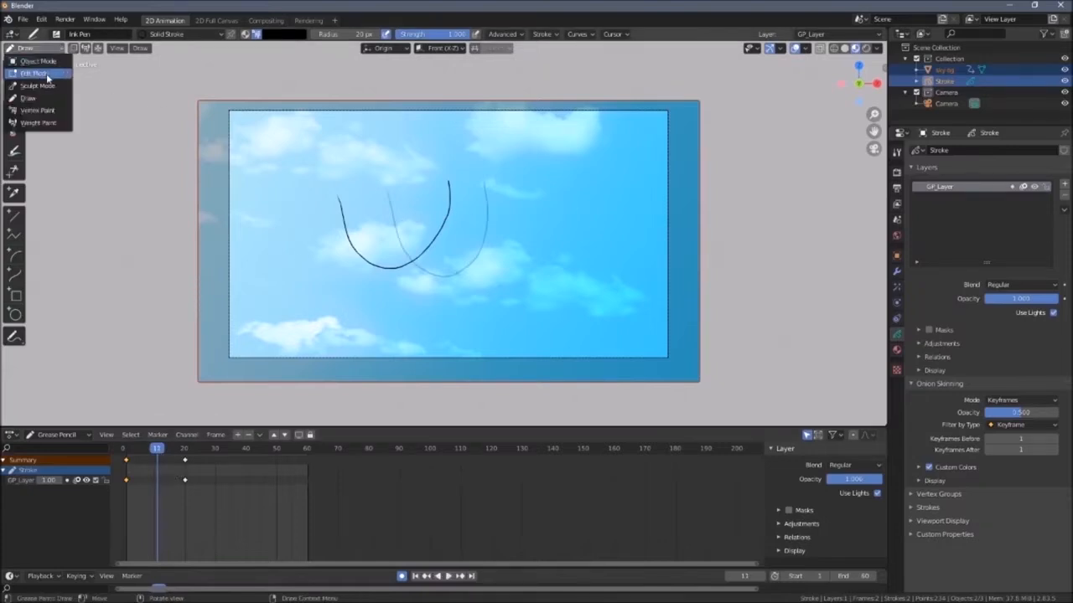
left_click(46, 72)
left_click(200, 49)
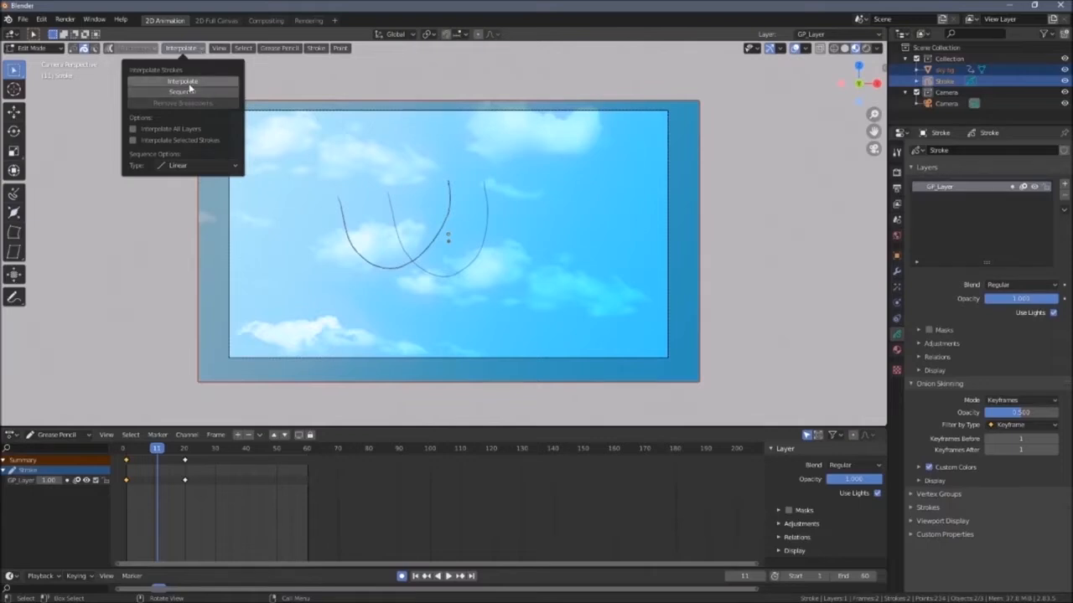
left_click(191, 93)
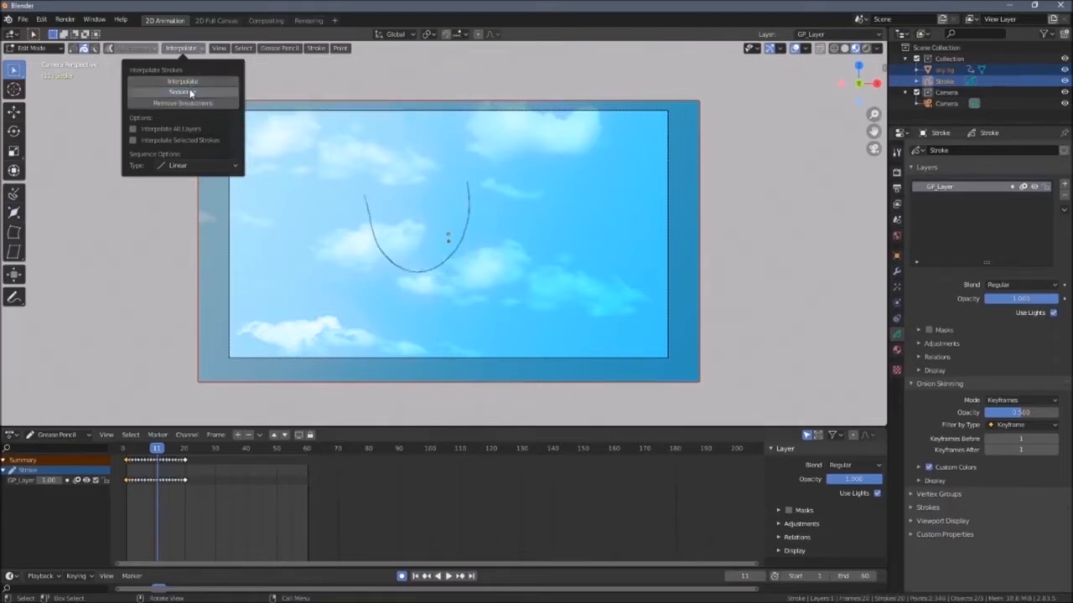
Play and scrub through frames 1 to 20 to check the interpolated motion of the U-shaped stroke
key("space")
mouse_move(159, 450)
left_mouse_down()
mouse_move(132, 453)
mouse_move(192, 457)
mouse_move(125, 457)
mouse_move(190, 457)
mouse_move(126, 457)
mouse_move(190, 457)
mouse_move(126, 457)
mouse_move(185, 457)
mouse_move(129, 468)
left_mouse_up()
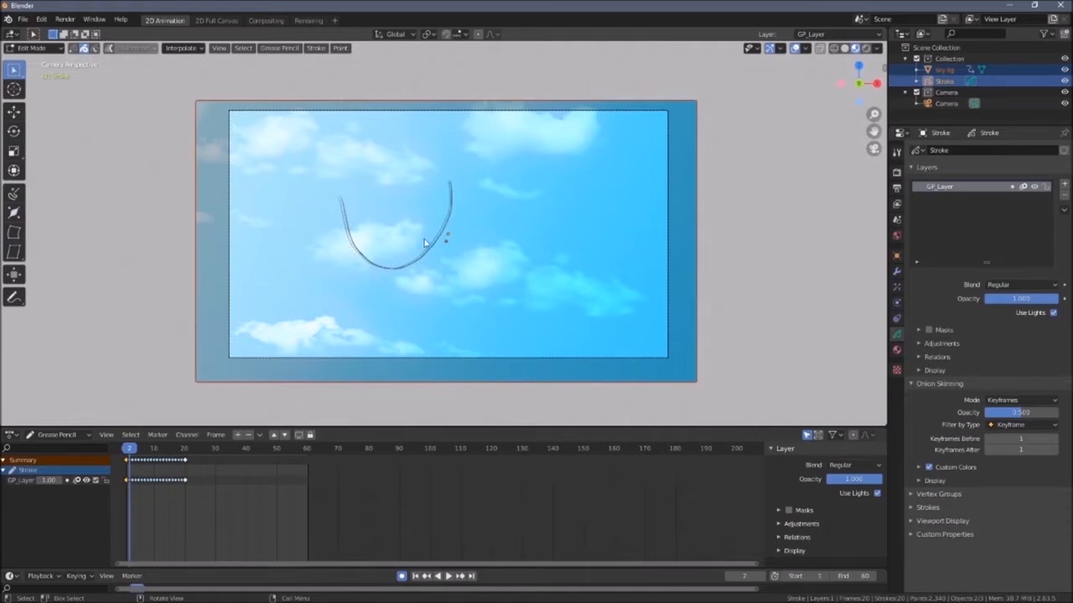
left_click_drag(131, 451, 186, 453)
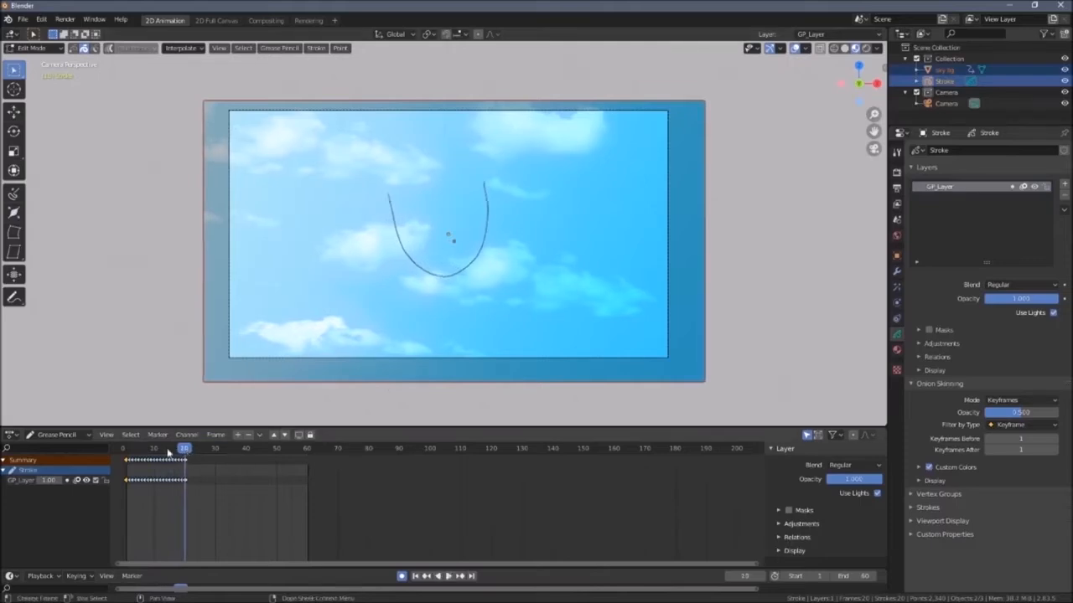
key("space")
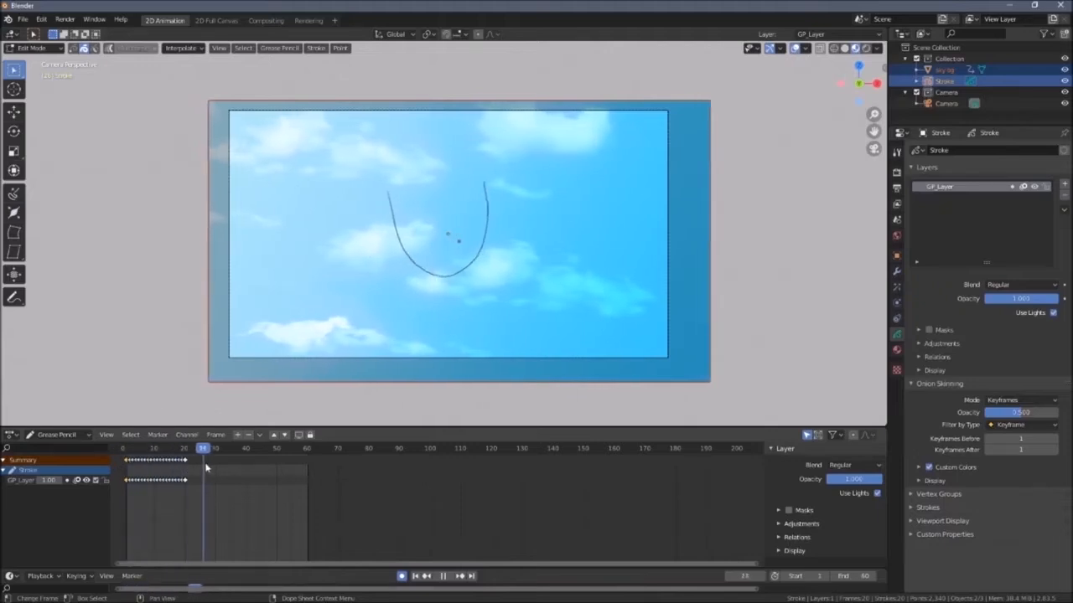
key("space")
Remove the interpolated breakdown frames between frames 1 and 20, and preview the remaining two drawings
left_click(198, 49)
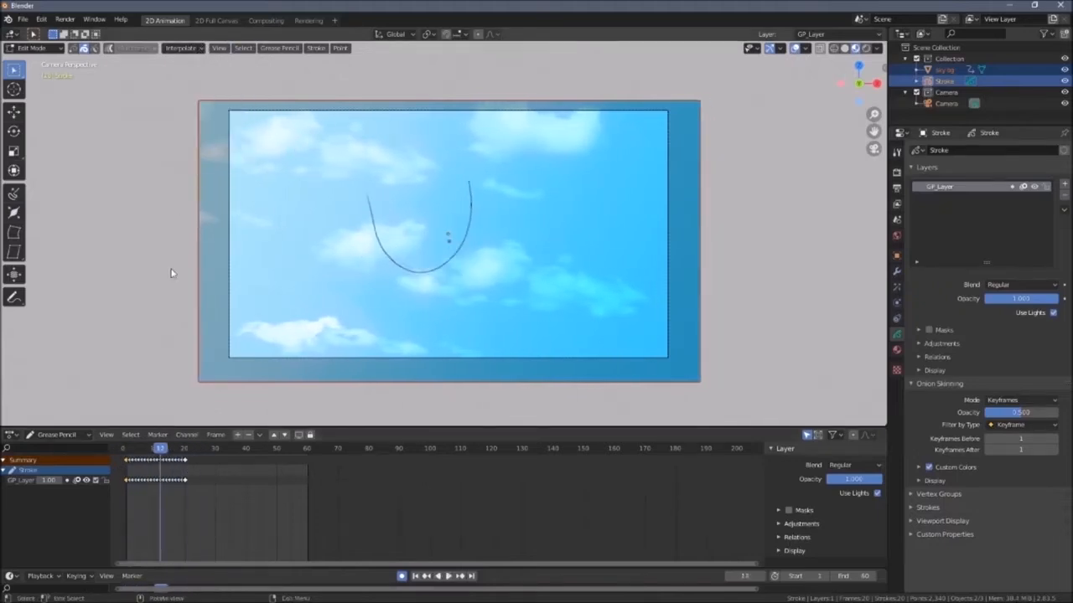
left_click(198, 49)
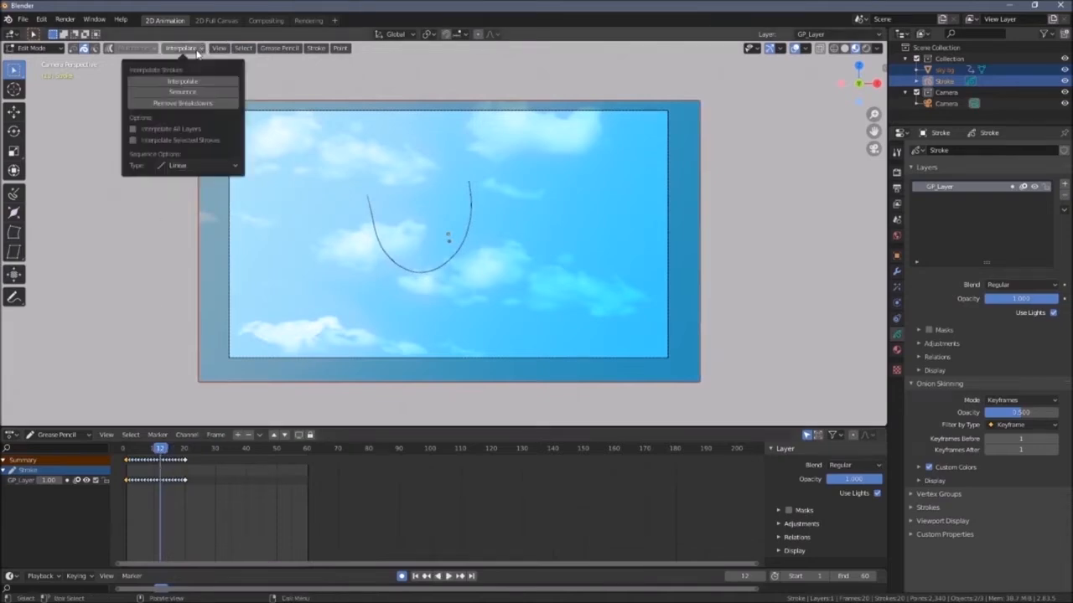
left_click(197, 104)
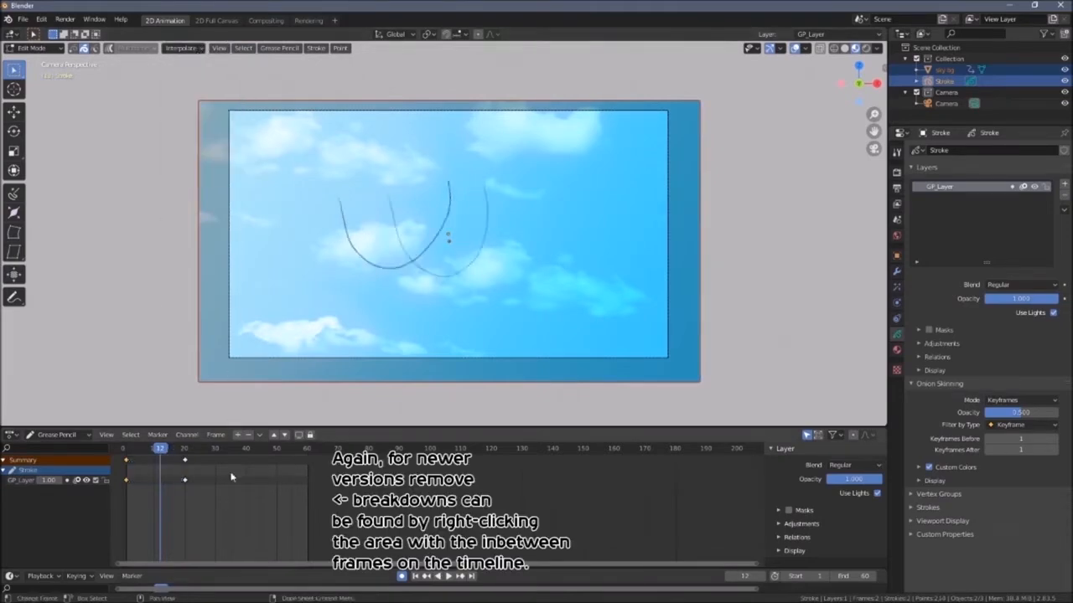
key("space")
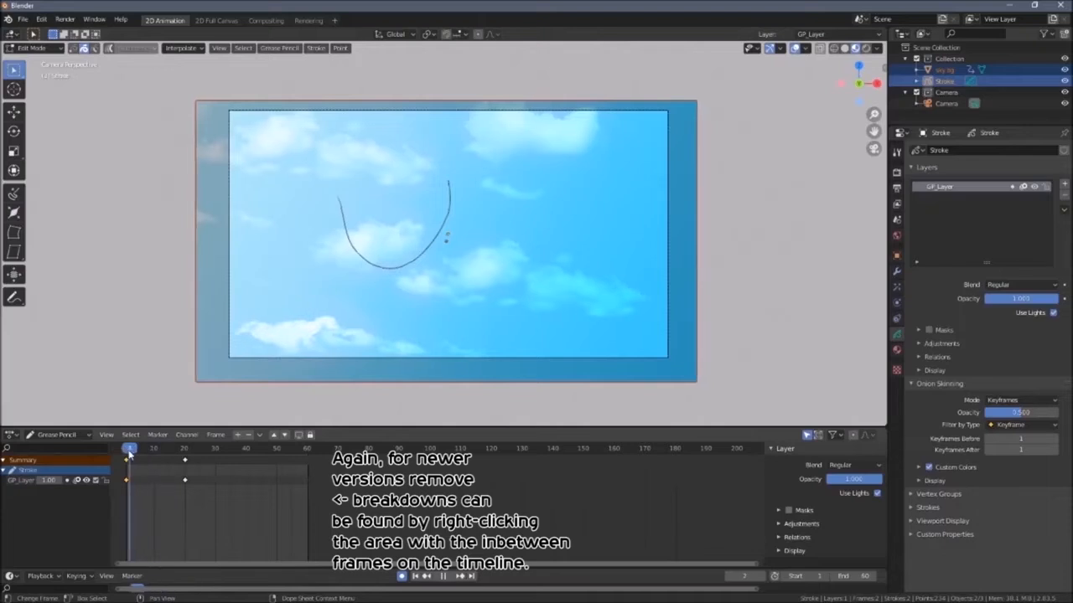
key("space")
Delete the Stroke object's keyframe at frame 20
left_click_drag(212, 496, 173, 459)
right_click(186, 461)
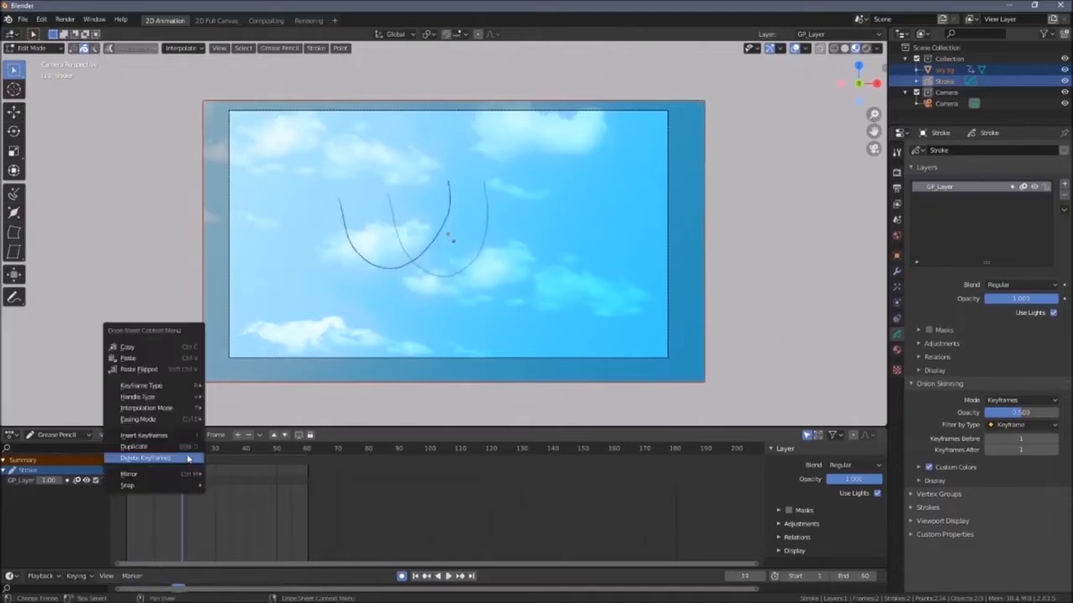
left_click(188, 459)
Return to Draw mode and draw a replacement U-shaped stroke at frame 20
left_click(186, 451)
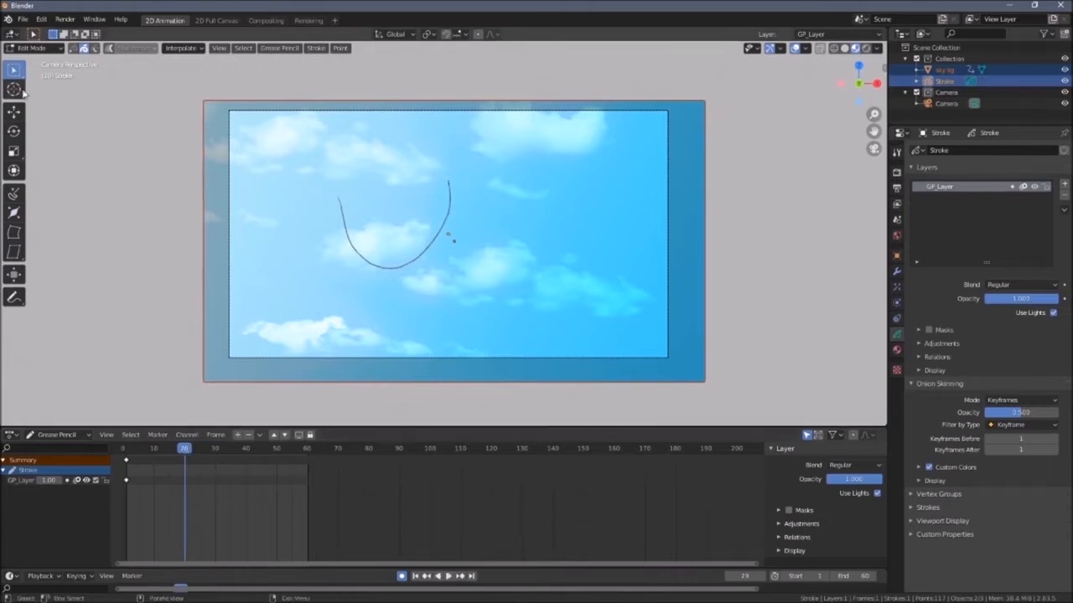
left_click(34, 47)
left_click(44, 97)
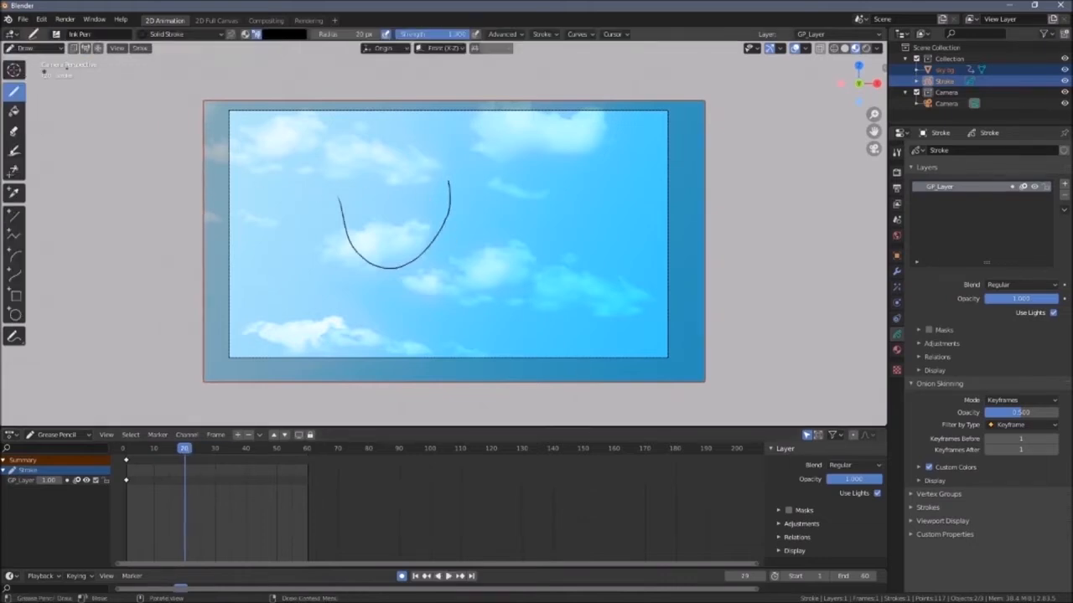
mouse_move(388, 193)
left_mouse_down()
mouse_move(429, 270)
mouse_move(469, 177)
left_mouse_up()
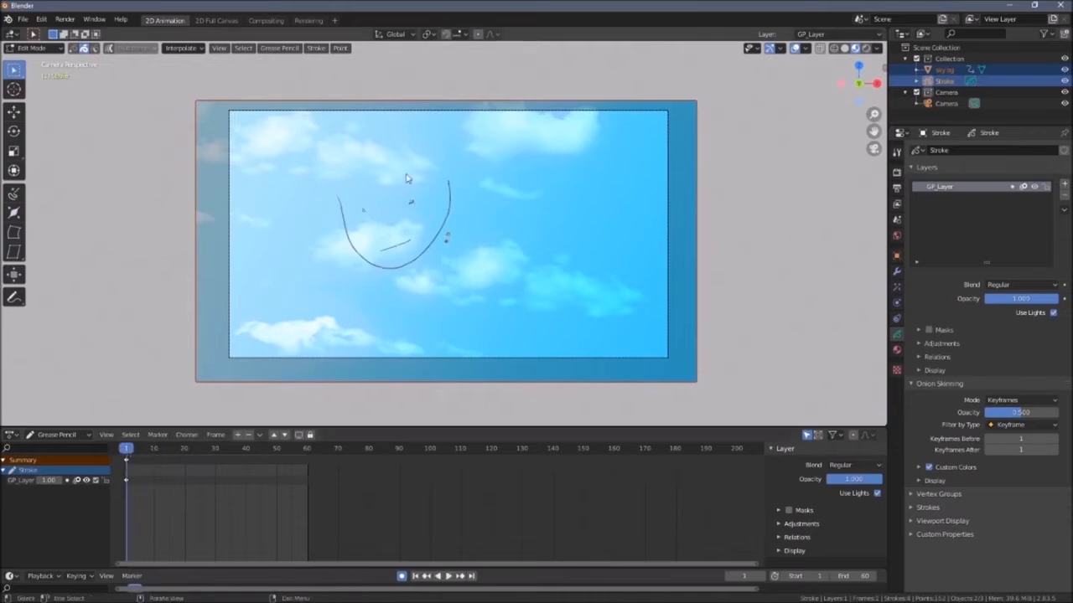
In Draw mode at frame 1, add jagged bangs and a long wavy hair outline around the U-shaped face
left_click(47, 49)
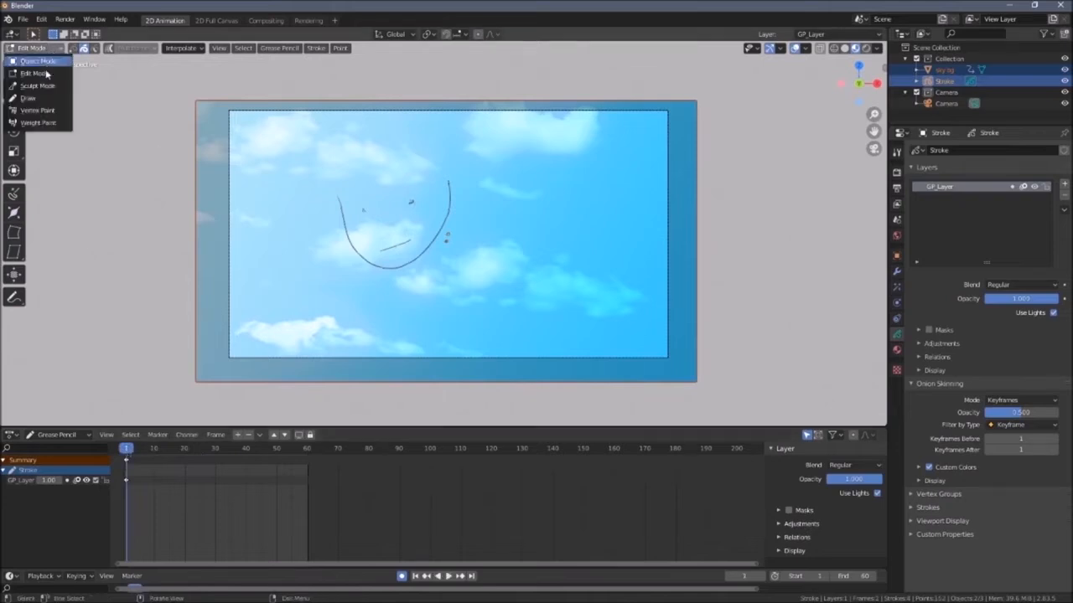
left_click(30, 98)
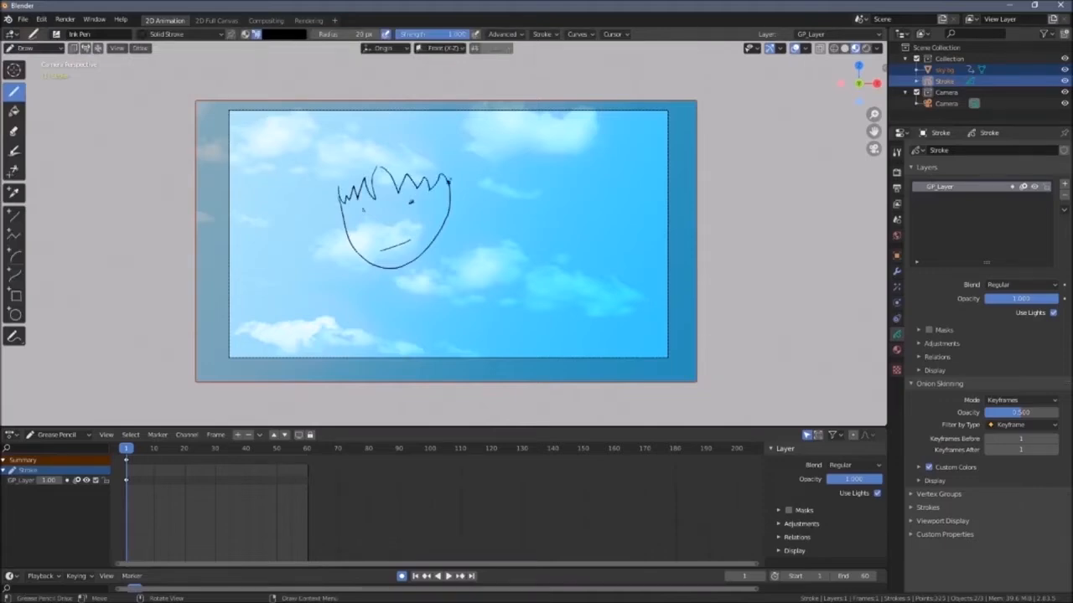
mouse_move(354, 146)
left_mouse_down()
mouse_move(327, 203)
mouse_move(352, 294)
mouse_move(432, 287)
mouse_move(476, 217)
mouse_move(393, 128)
mouse_move(340, 157)
left_mouse_up()
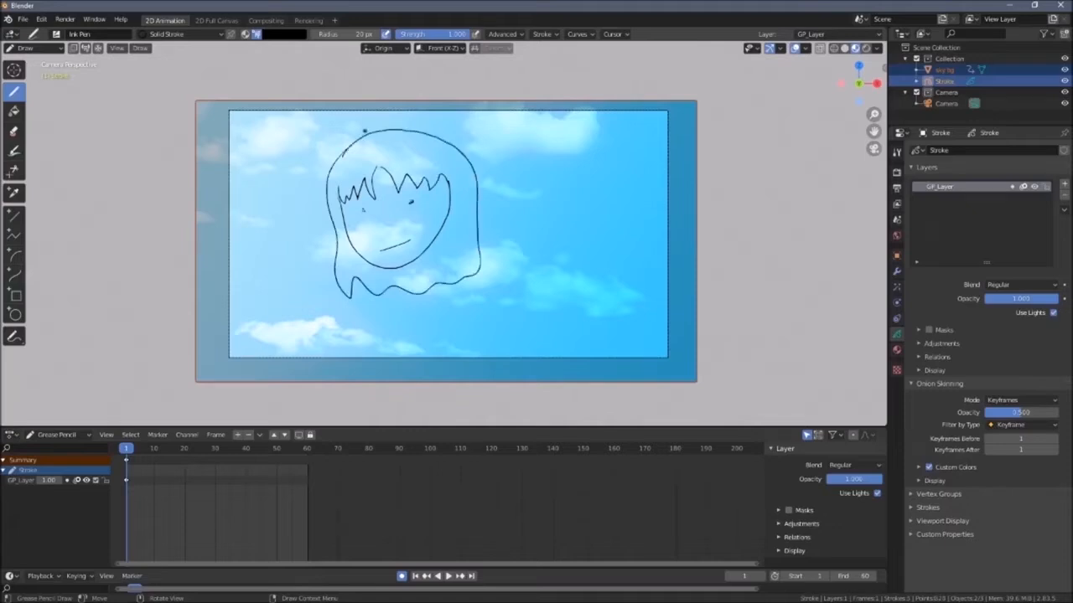
At frame 20, draw a second version of the face shifted slightly right, with bangs, hair outline and facial features
left_click_drag(127, 452, 187, 459)
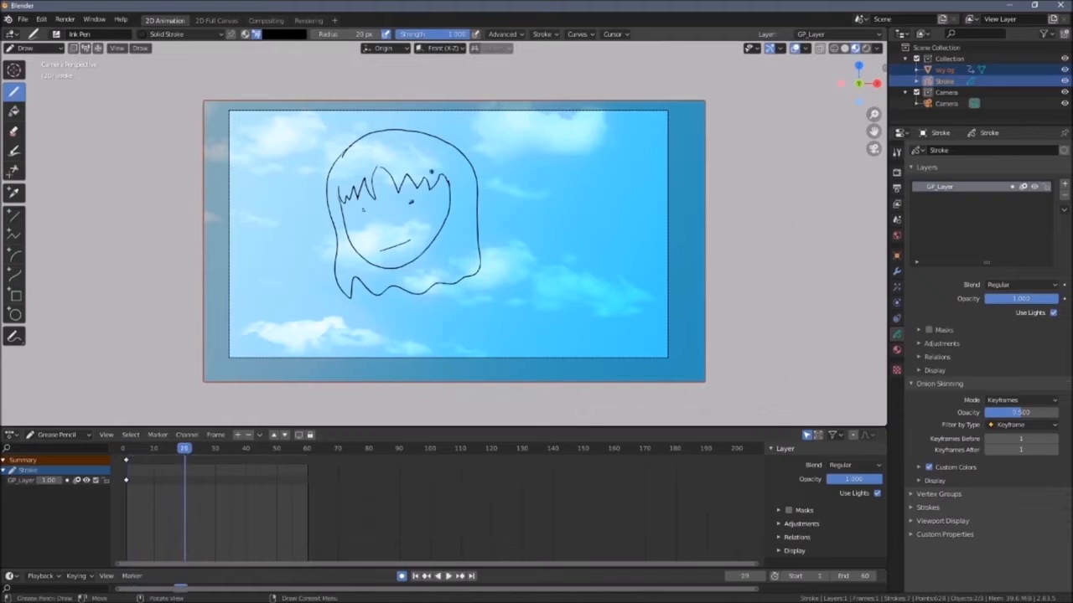
mouse_move(361, 179)
left_mouse_down()
mouse_move(404, 268)
mouse_move(470, 208)
mouse_move(462, 176)
left_mouse_up()
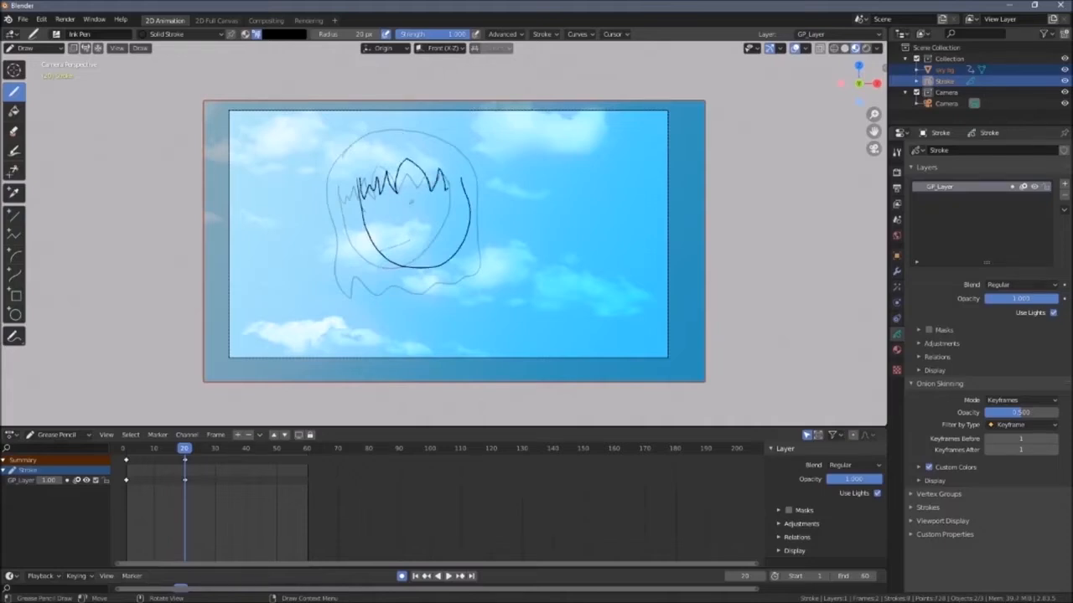
mouse_move(412, 130)
left_mouse_down()
mouse_move(342, 220)
mouse_move(394, 289)
mouse_move(487, 268)
mouse_move(419, 123)
left_mouse_up()
left_click(400, 206)
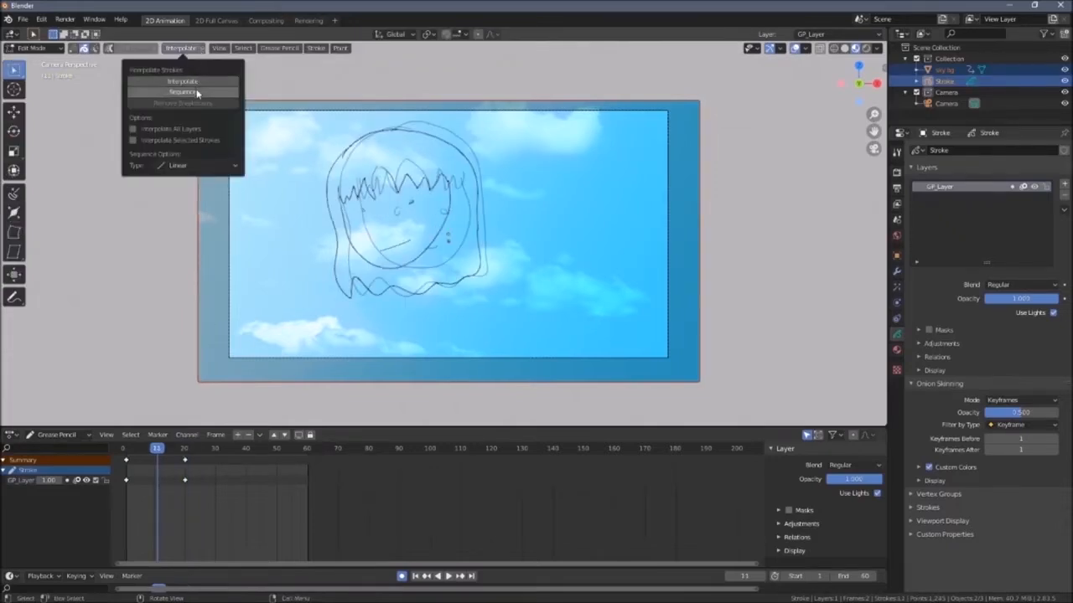
Generate in-between frames for the two face drawings with Interpolate Sequence, and play back the result
left_click(182, 100)
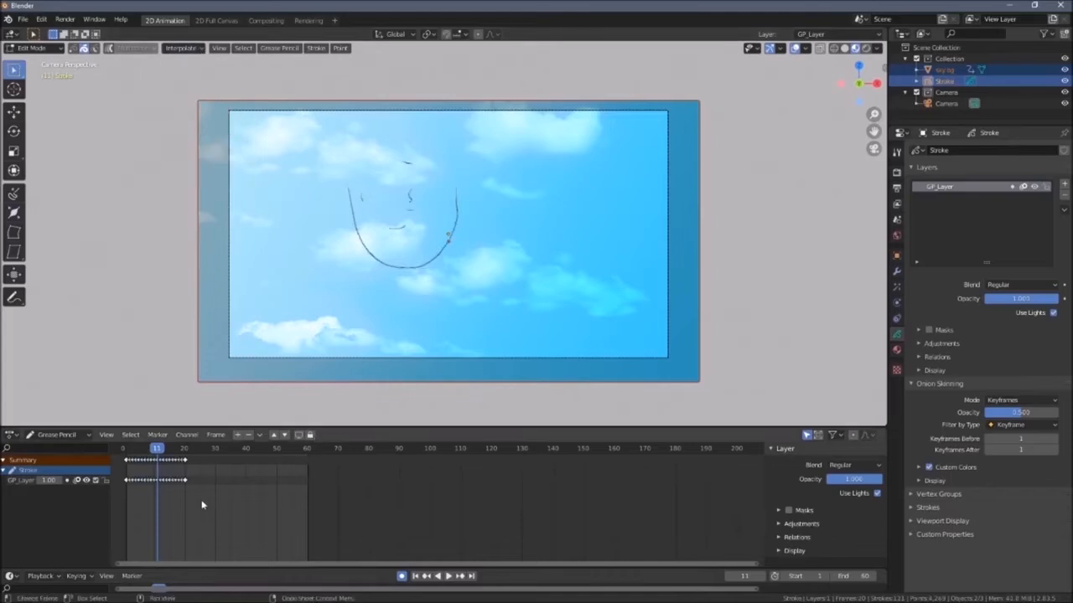
key("space")
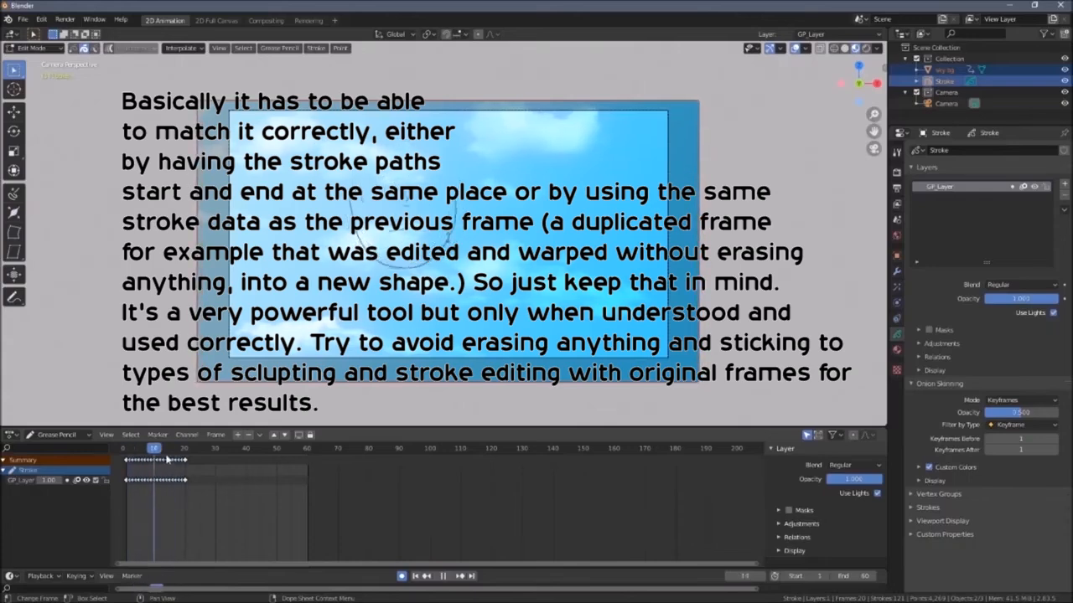
Scrub the timeline through the interpolated frames between the two face drawings
mouse_move(139, 461)
left_mouse_down()
mouse_move(172, 462)
mouse_move(144, 465)
left_mouse_up()
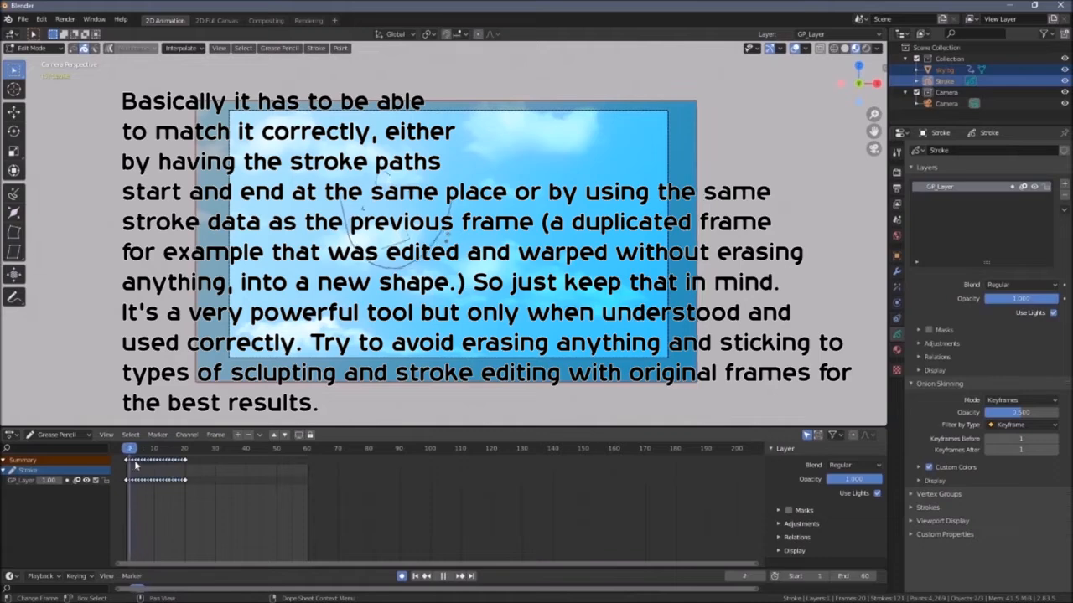
mouse_move(171, 462)
left_mouse_down()
mouse_move(134, 462)
mouse_move(182, 457)
mouse_move(127, 462)
mouse_move(192, 460)
mouse_move(123, 467)
mouse_move(189, 464)
mouse_move(136, 467)
mouse_move(162, 471)
mouse_move(151, 472)
left_mouse_up()
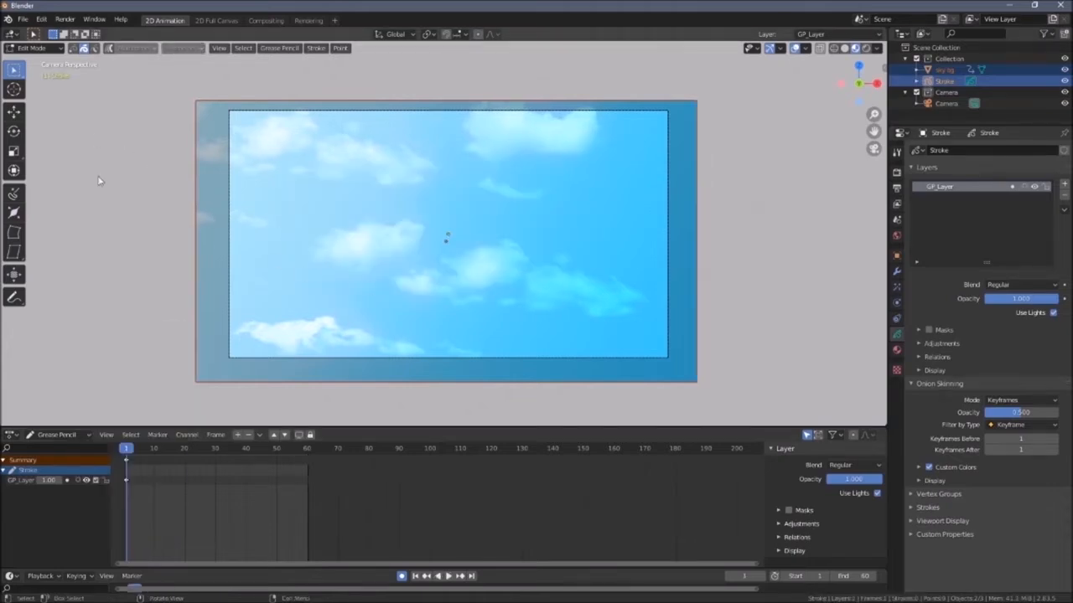
In Draw mode at frame 1, draw a new face outline with a notched top, two eyes and a short mouth line
key("space")
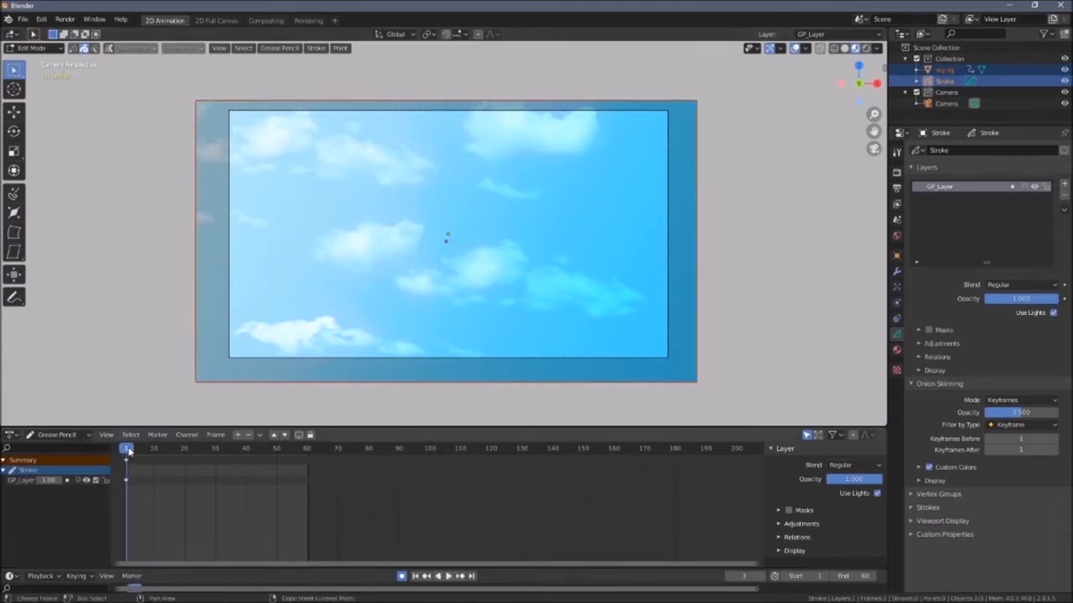
key("Escape")
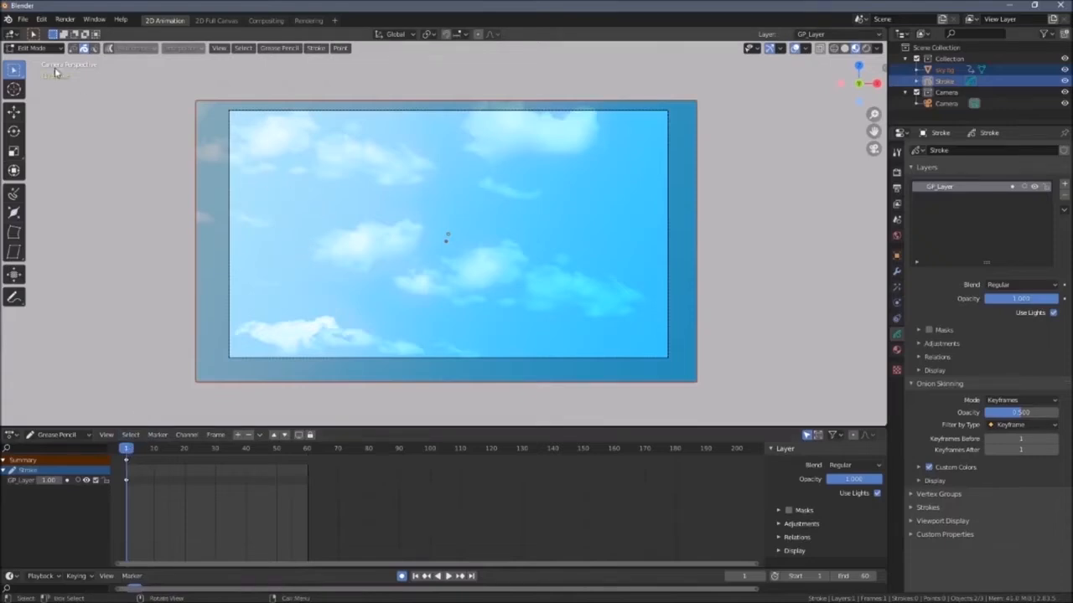
left_click(29, 48)
left_click(43, 98)
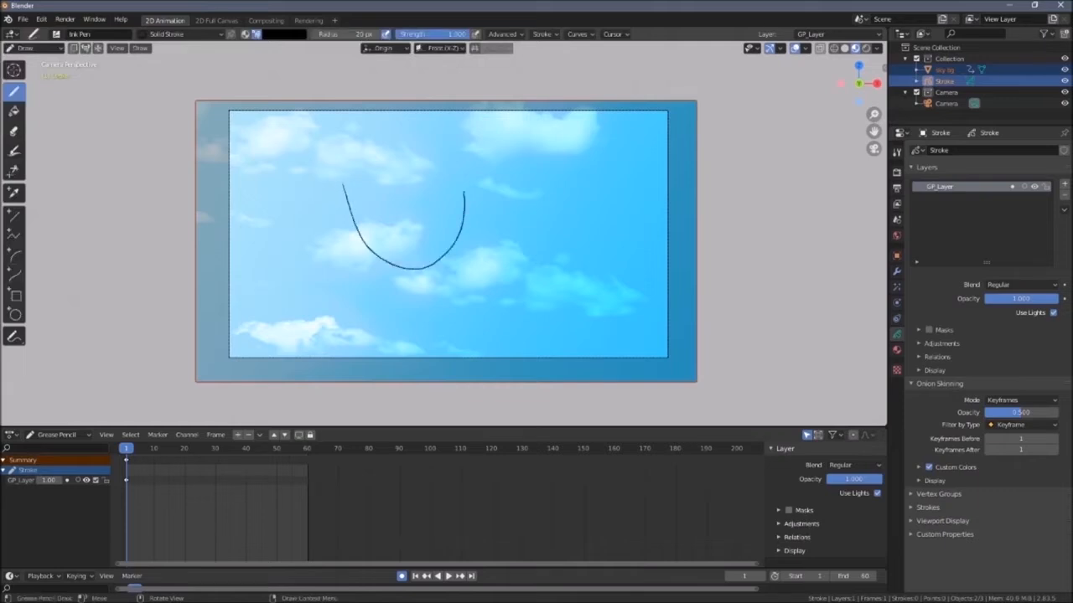
left_click_drag(463, 193, 454, 157)
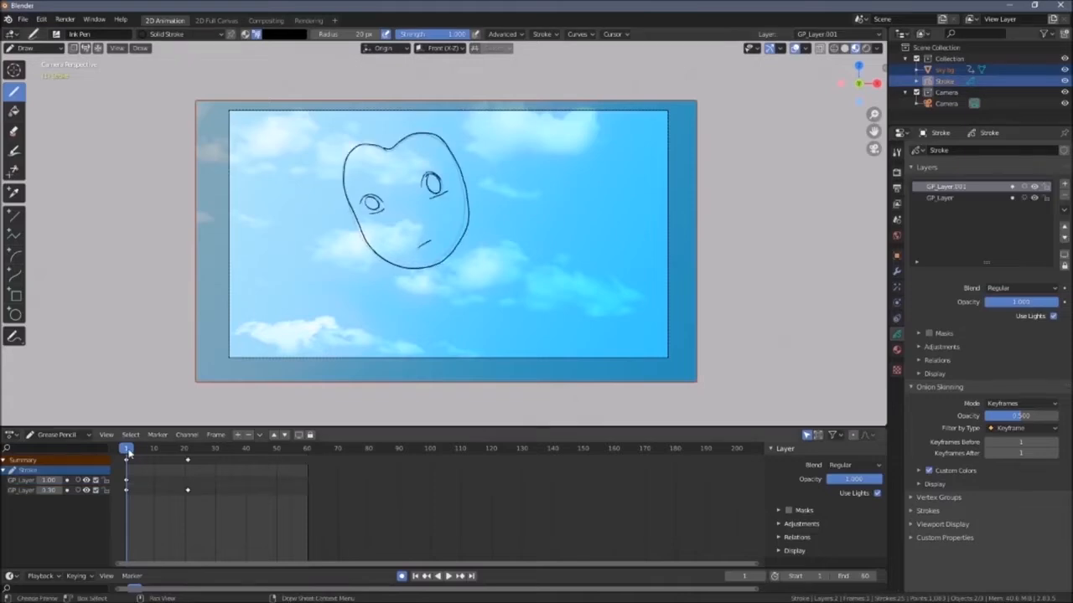
At frame 21 in Edit Mode, move the face outline on GP_Layer.001 right, over the faint guide sketch
key("space")
left_click_drag(183, 456, 187, 455)
left_click(32, 48)
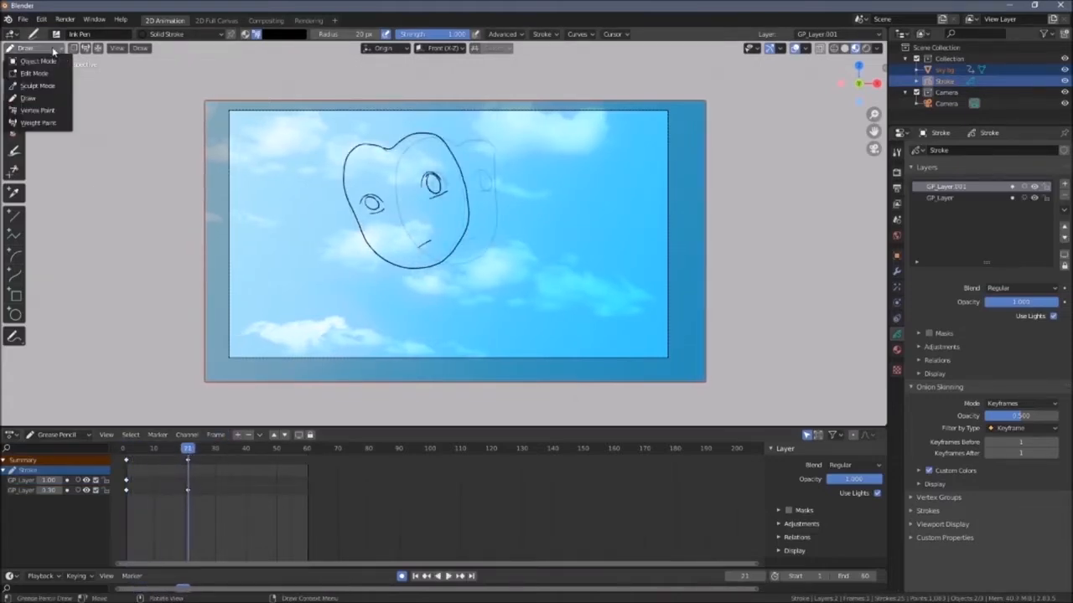
left_click(46, 72)
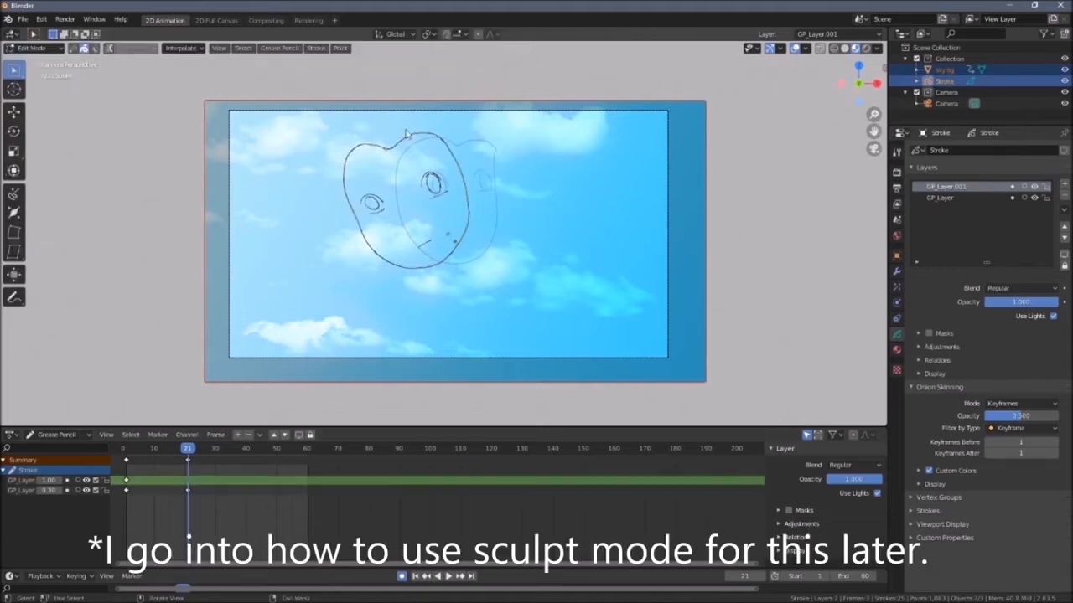
left_click(460, 133)
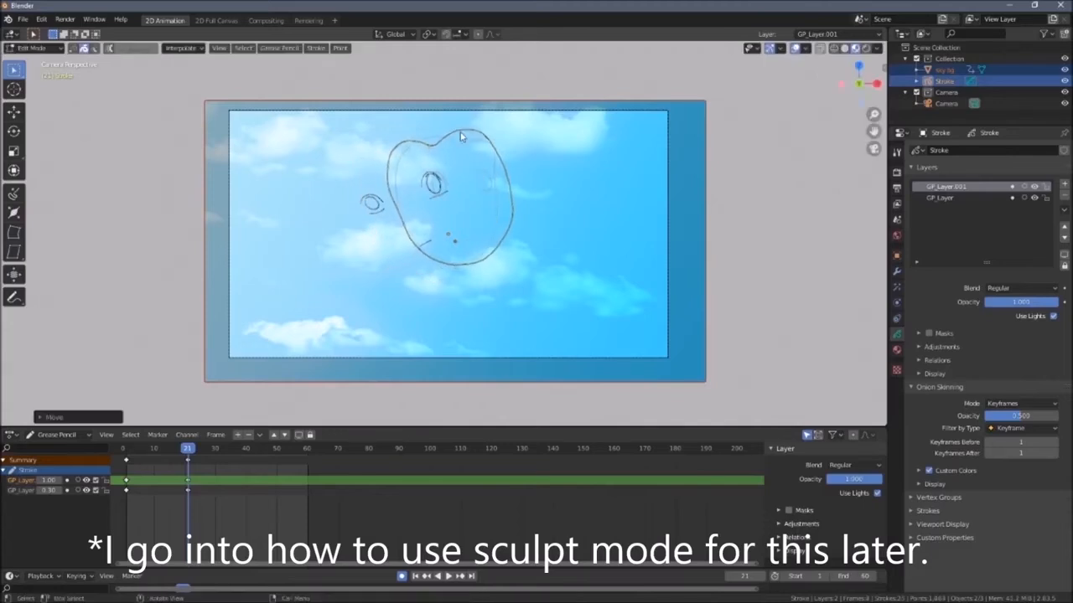
Reshape the face outline with the Bend tool and rotate it to match the upright guide sketch
left_click(14, 235)
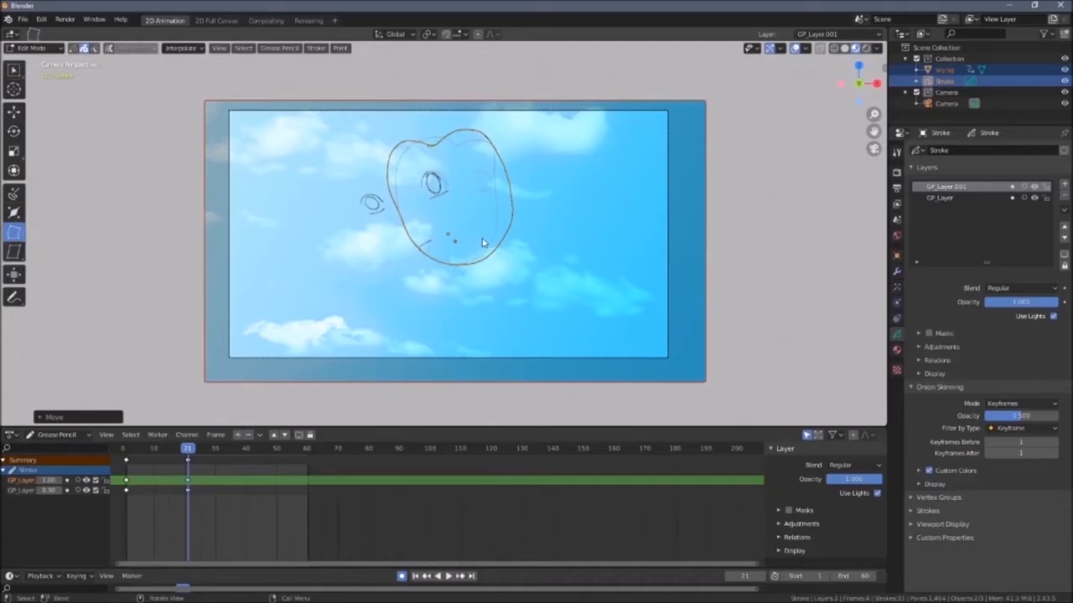
mouse_move(482, 243)
left_mouse_down()
mouse_move(495, 256)
mouse_move(448, 228)
mouse_move(466, 232)
left_mouse_up()
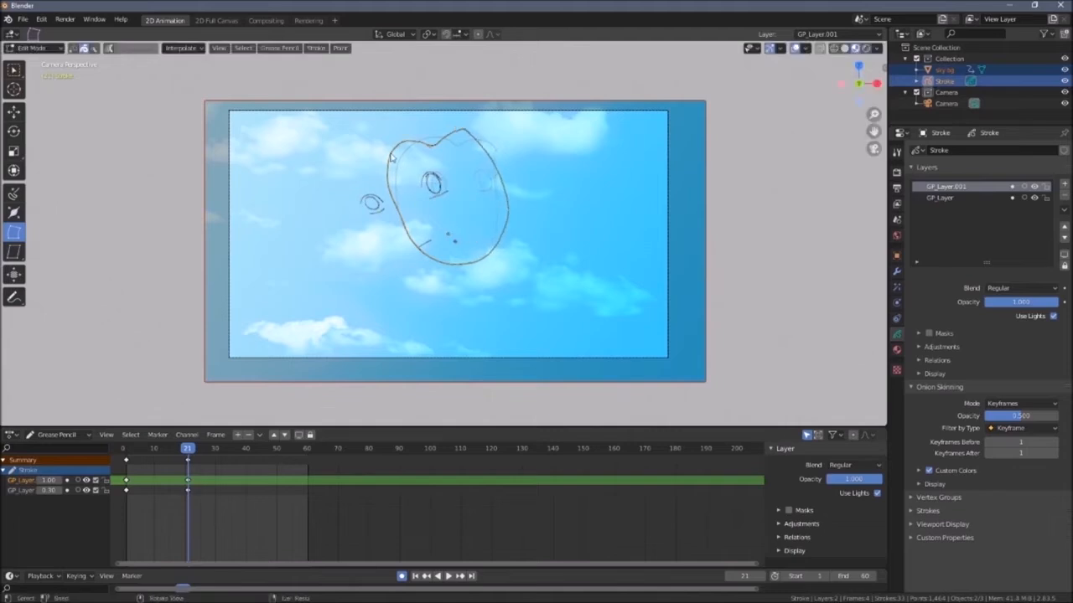
left_click(14, 131)
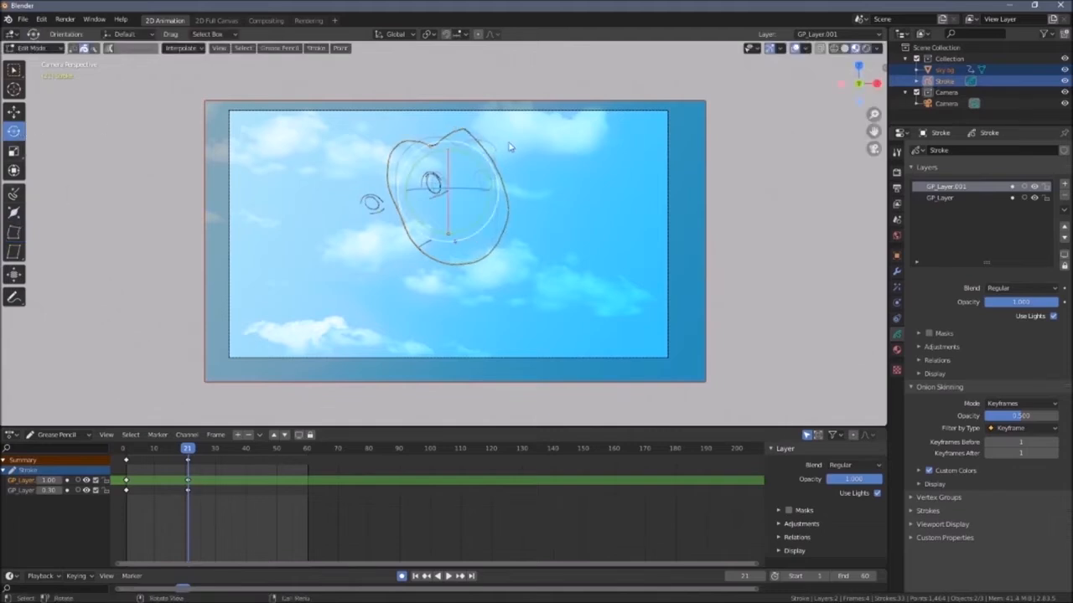
left_click_drag(455, 147, 475, 156)
Select the strokes of both eyes, move them right along the X axis into the face outline and rotate them level
left_click(15, 112)
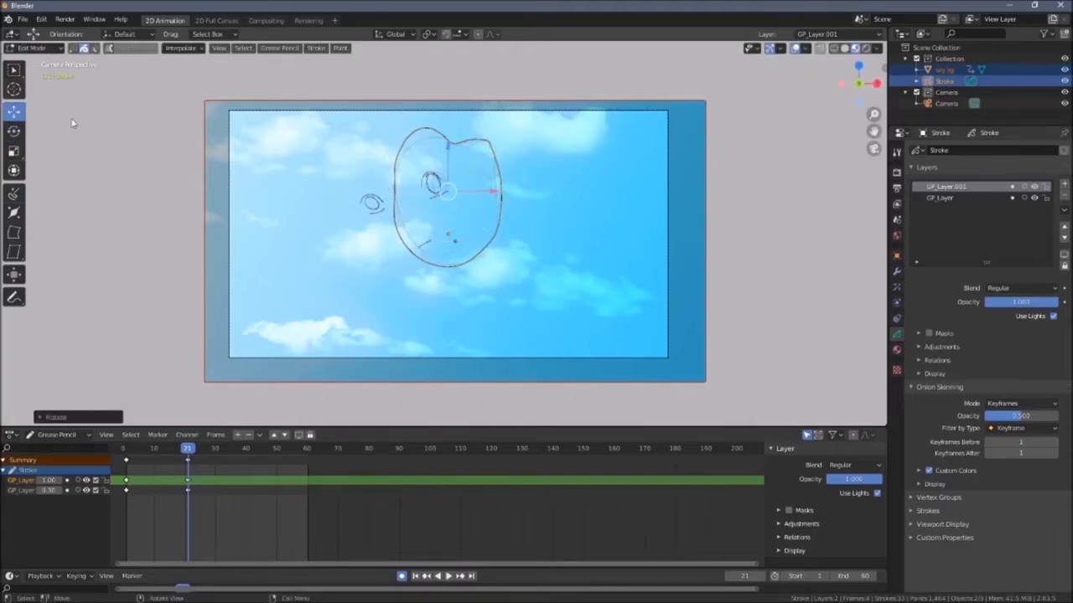
left_click(371, 203)
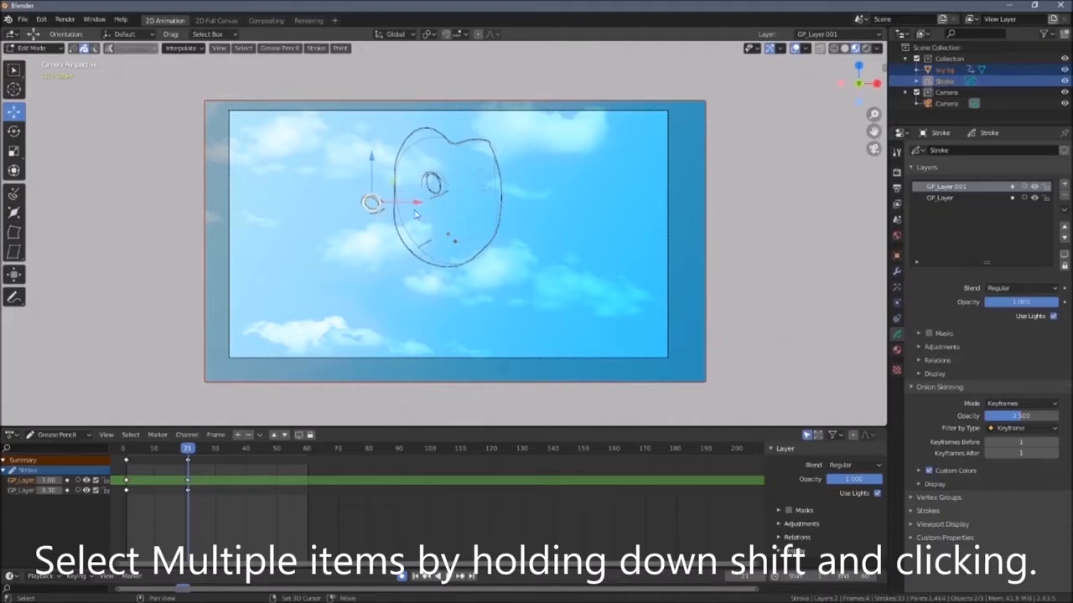
left_click(434, 177, "shift")
left_click(430, 181, "shift")
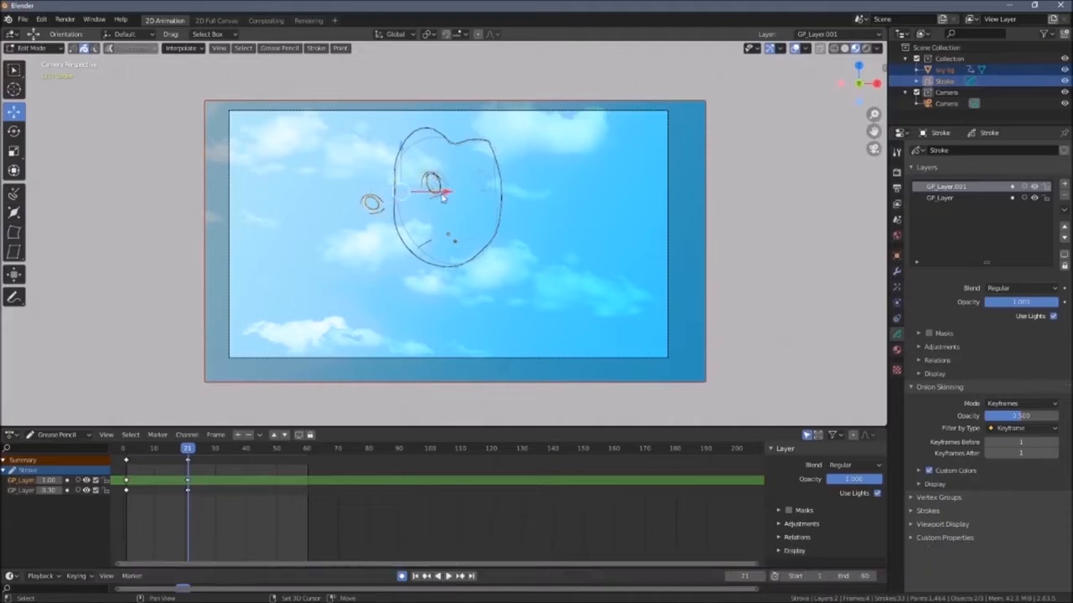
left_click(434, 196, "shift")
key("g")
key("x")
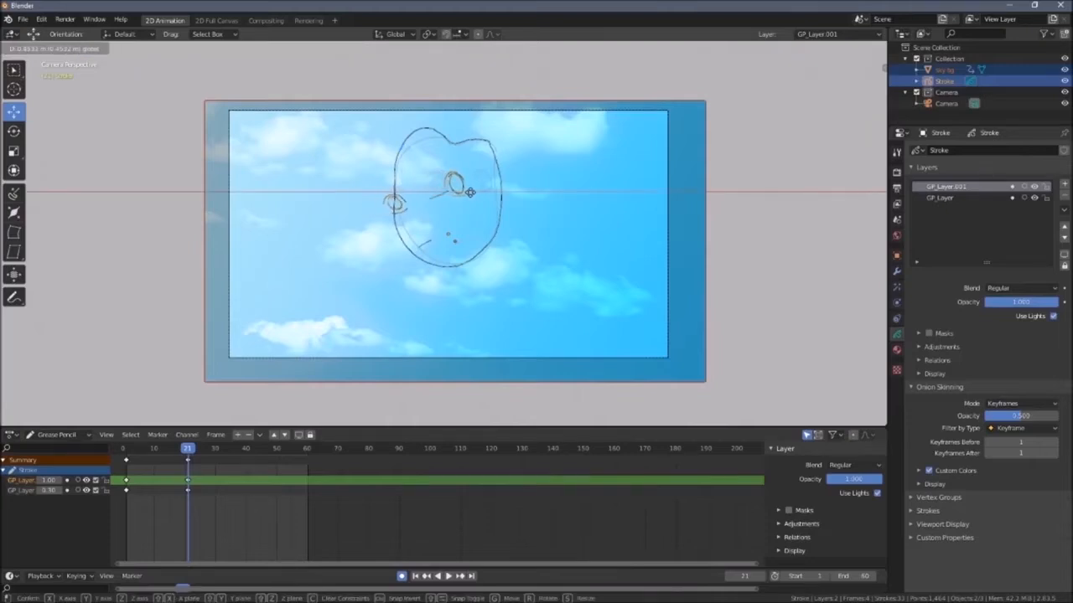
left_click_drag(450, 191, 500, 193)
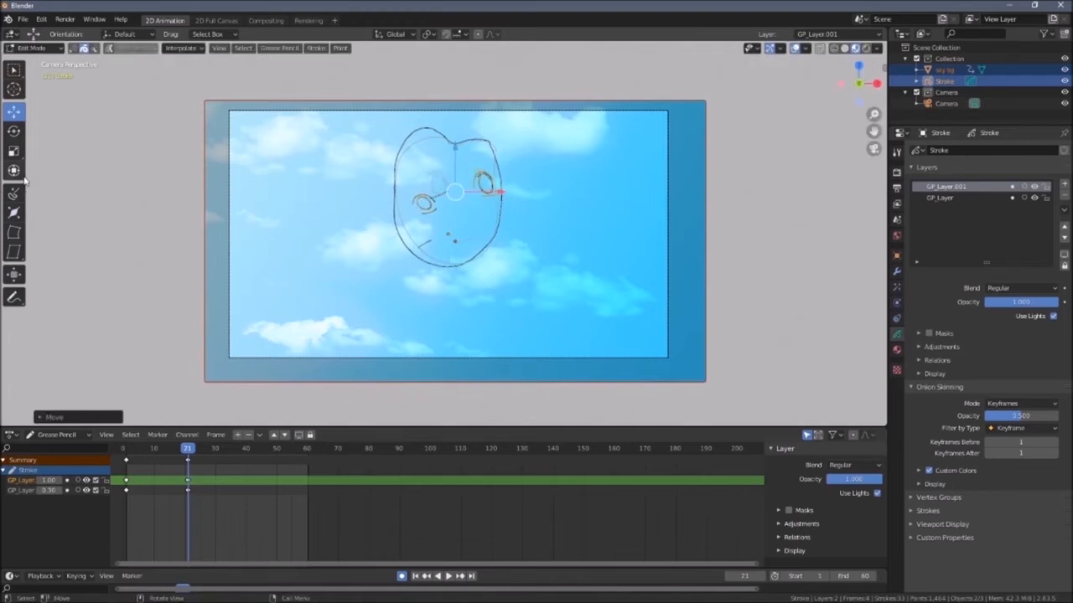
left_click(14, 132)
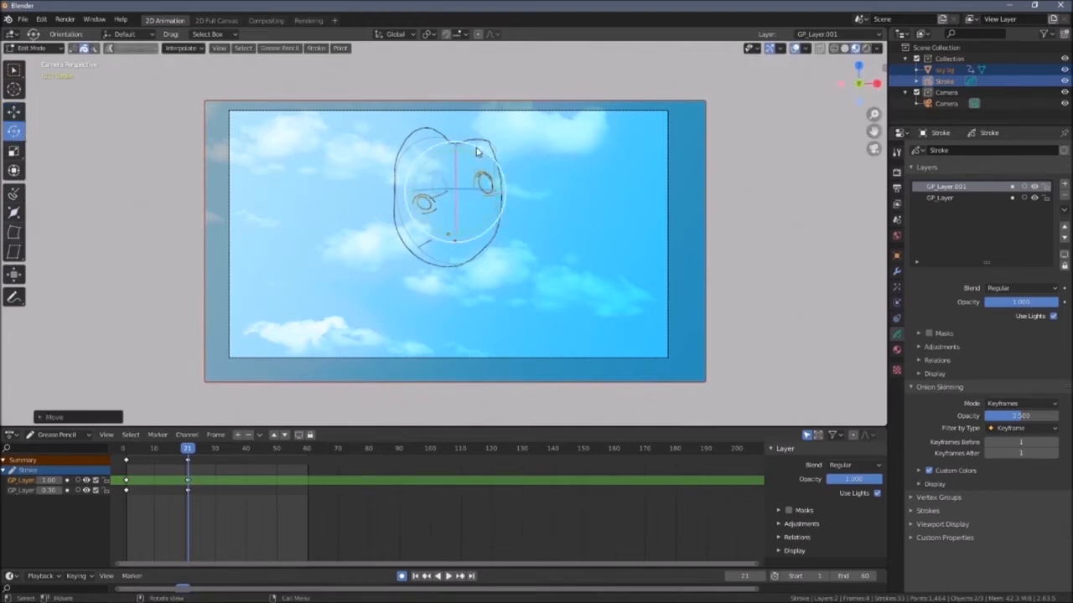
left_click_drag(476, 152, 491, 157)
Rotate the mouth stroke and move it right so it sits below the eyes in the face outline
left_click(419, 242, "shift")
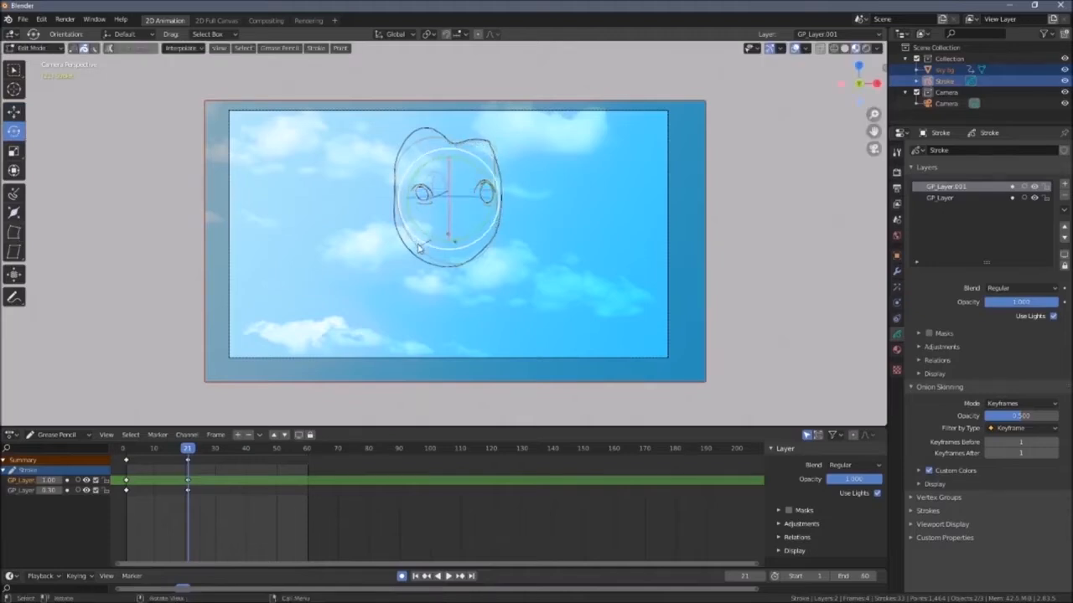
left_click(422, 246)
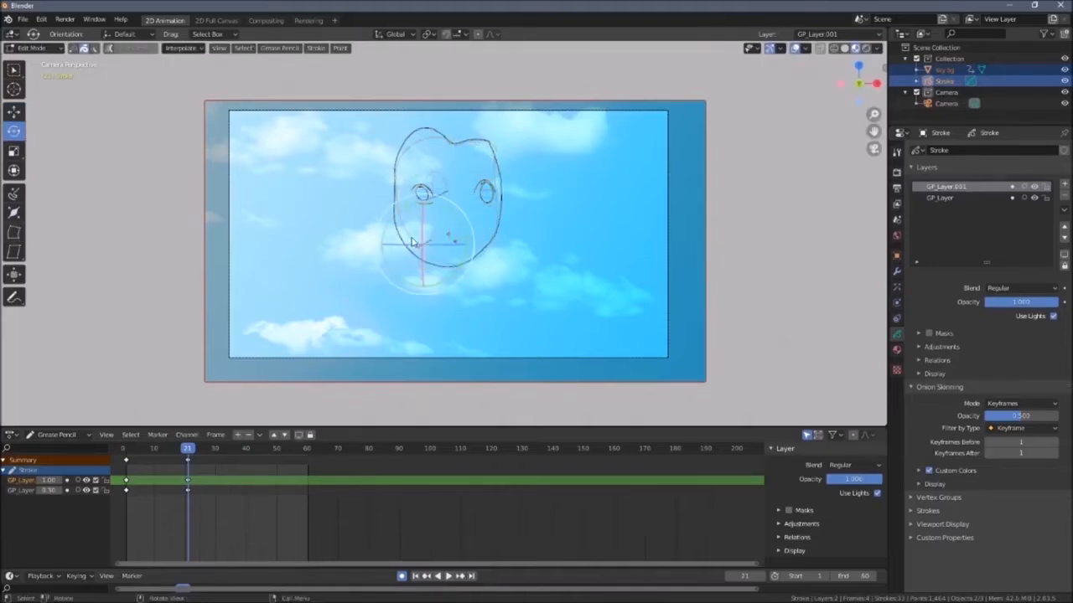
left_click_drag(437, 208, 455, 237)
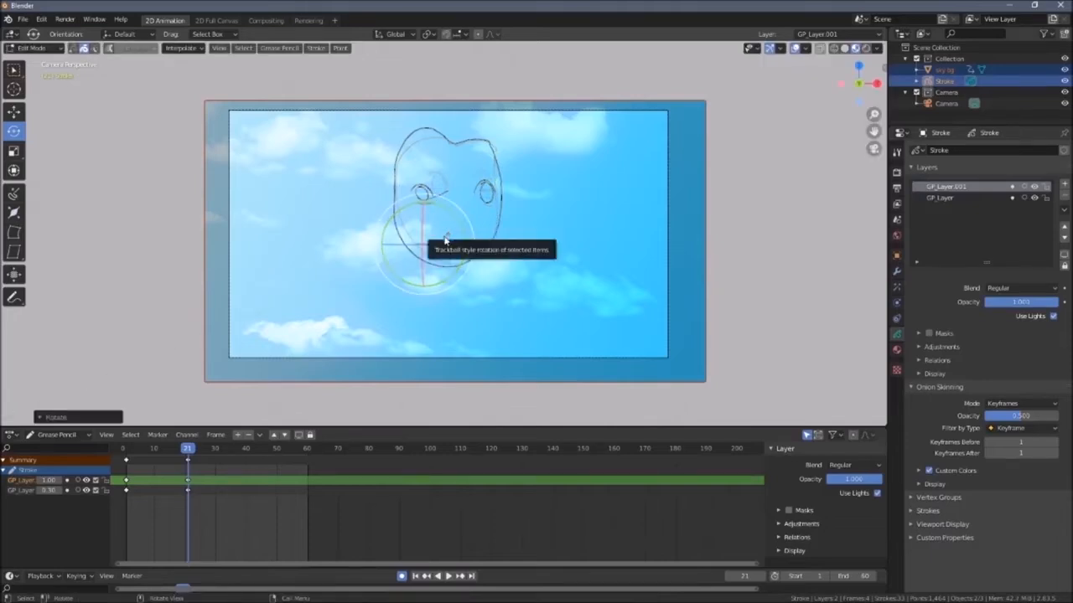
key("g")
left_click(479, 236)
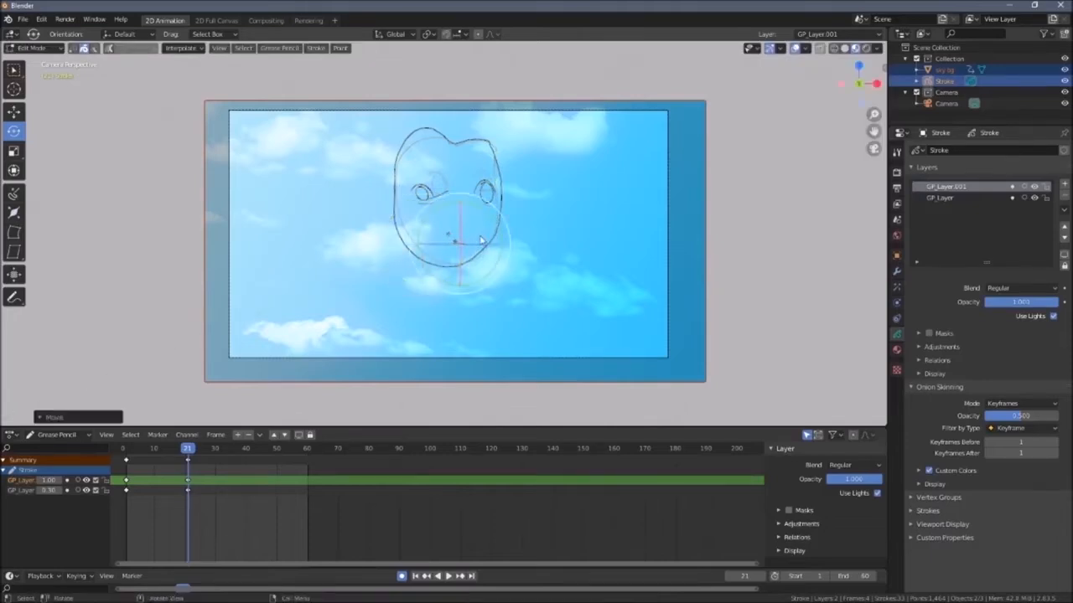
At frame 10, generate the in-between frames for the edited face on GP_Layer.001 with Interpolate Sequence
mouse_move(190, 452)
left_mouse_down()
mouse_move(133, 453)
mouse_move(197, 450)
mouse_move(154, 452)
left_mouse_up()
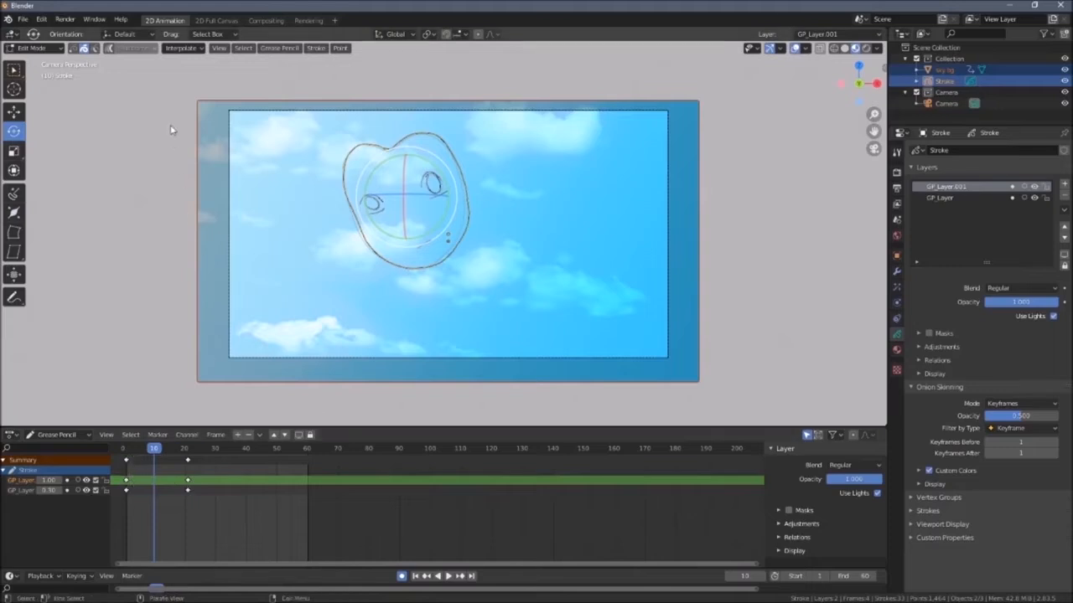
left_click(199, 52)
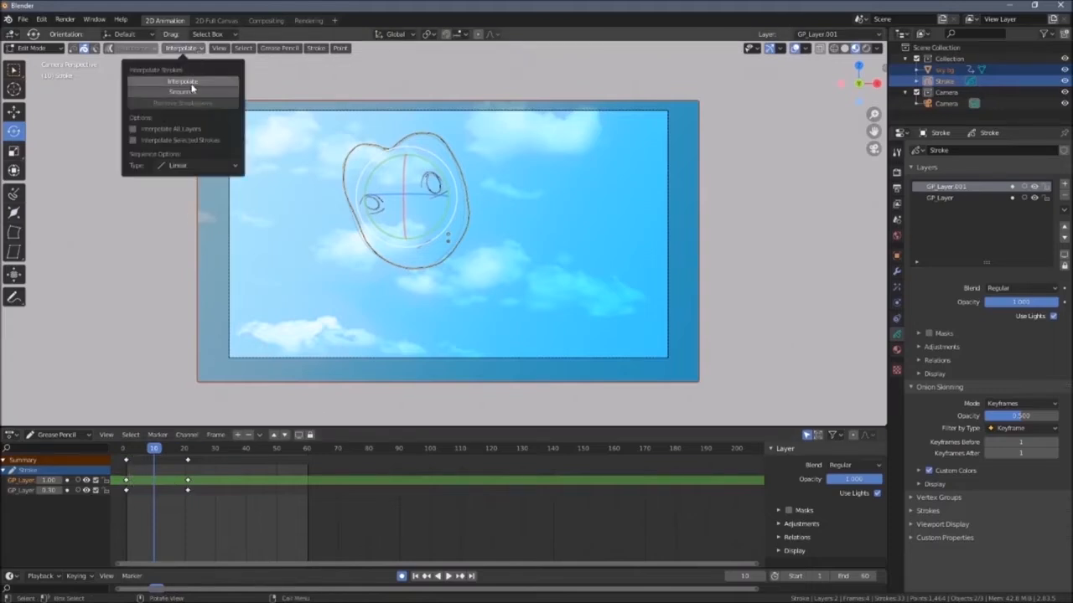
left_click(187, 92)
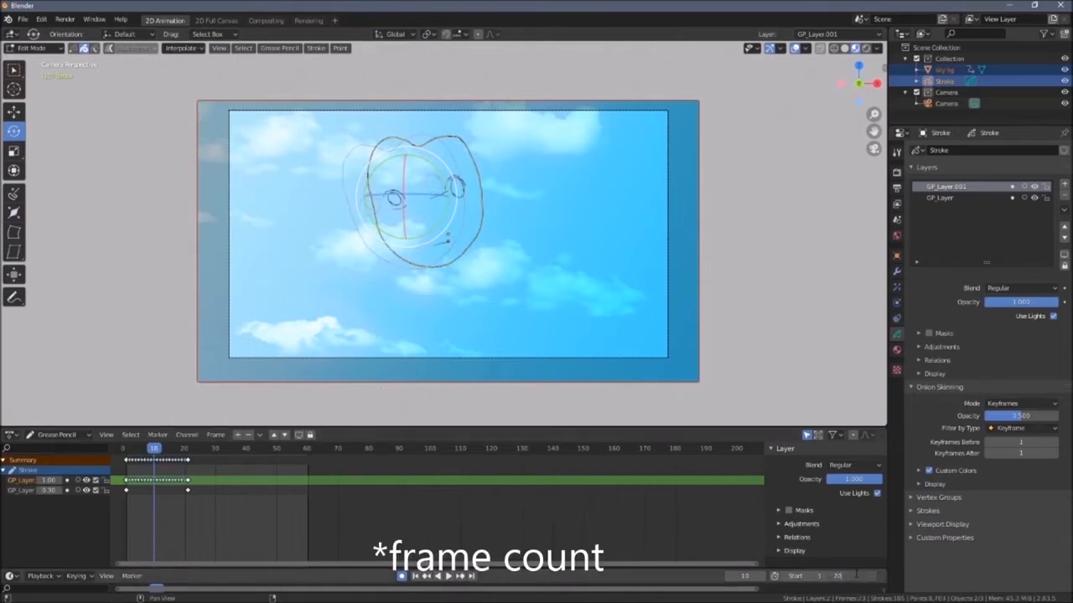
Set the animation's end frame to 20 and play back the face turn
key("Return")
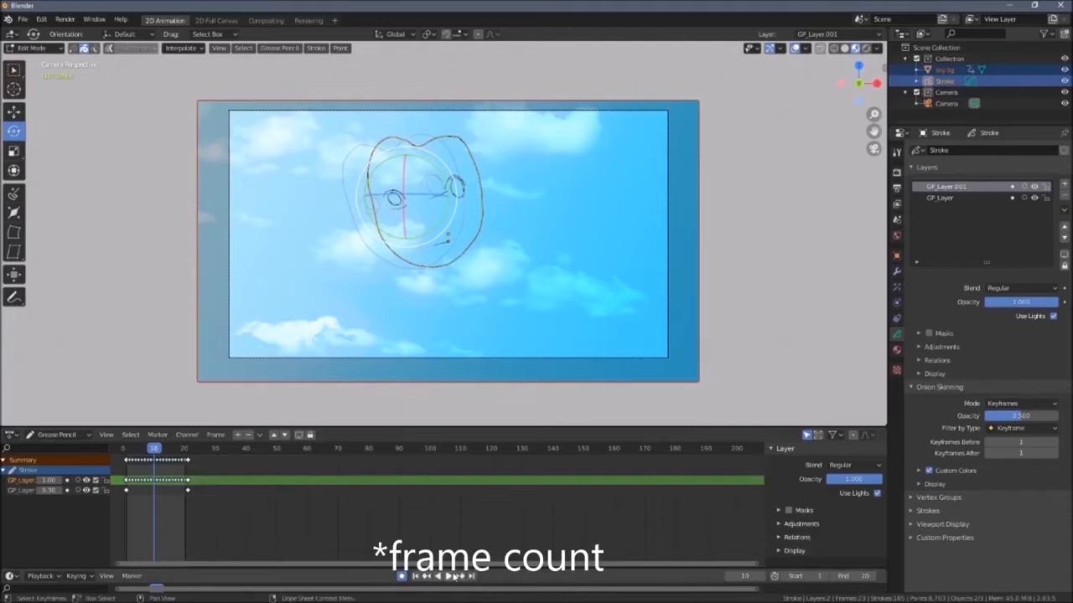
key("space")
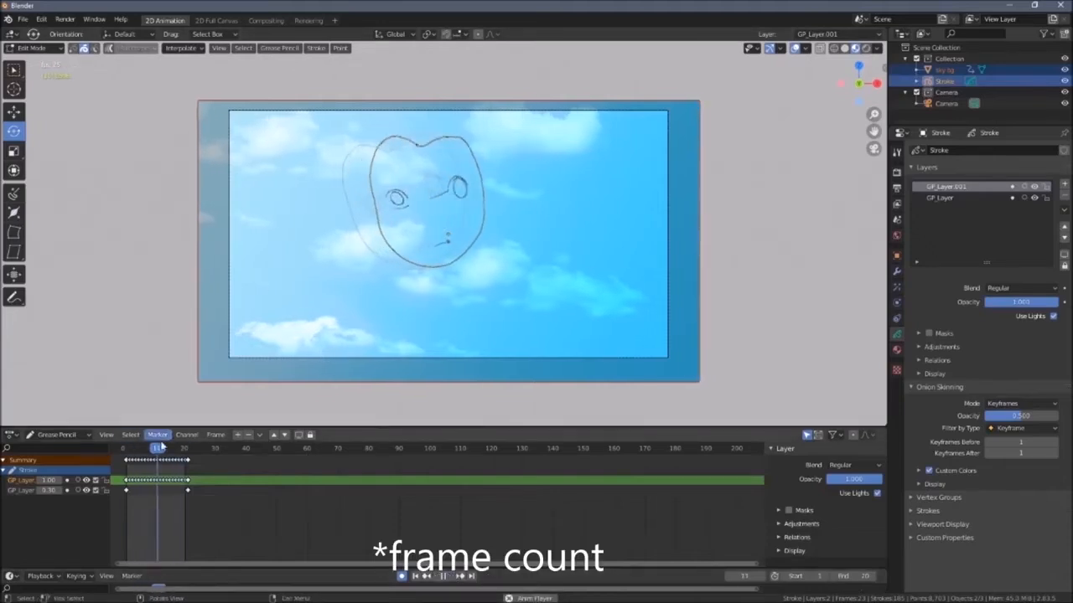
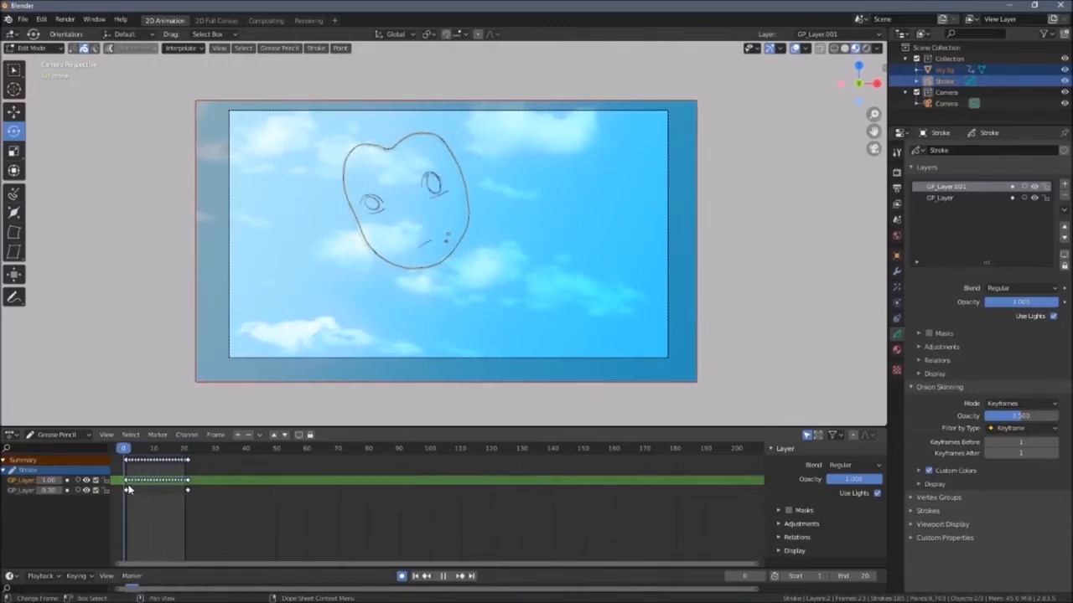
key("space")
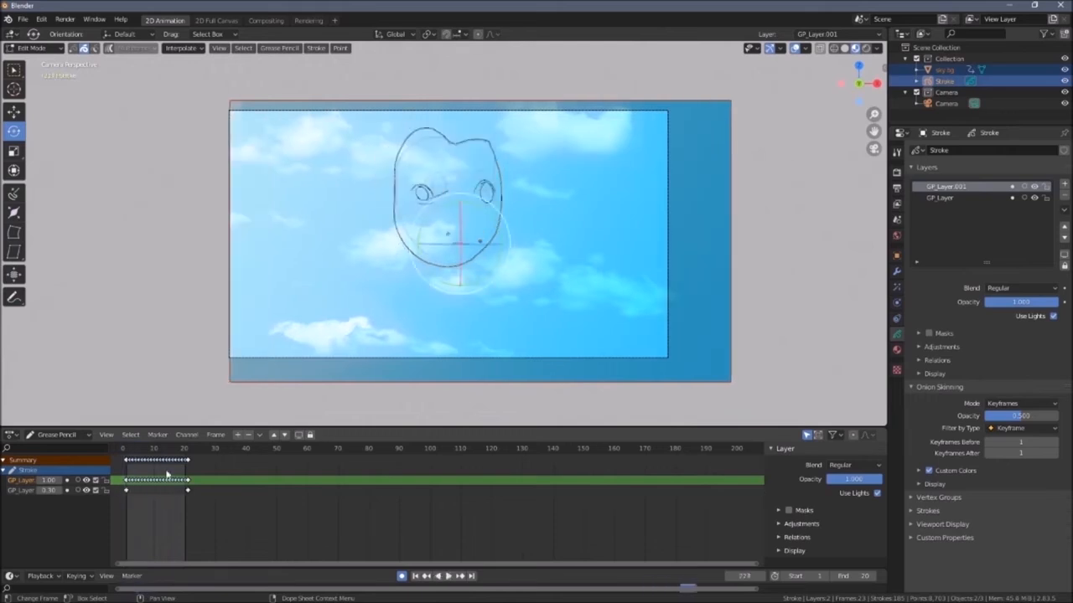
Open the Type choices in the Interpolate sequence options to examine the available interpolation types
left_click(168, 466)
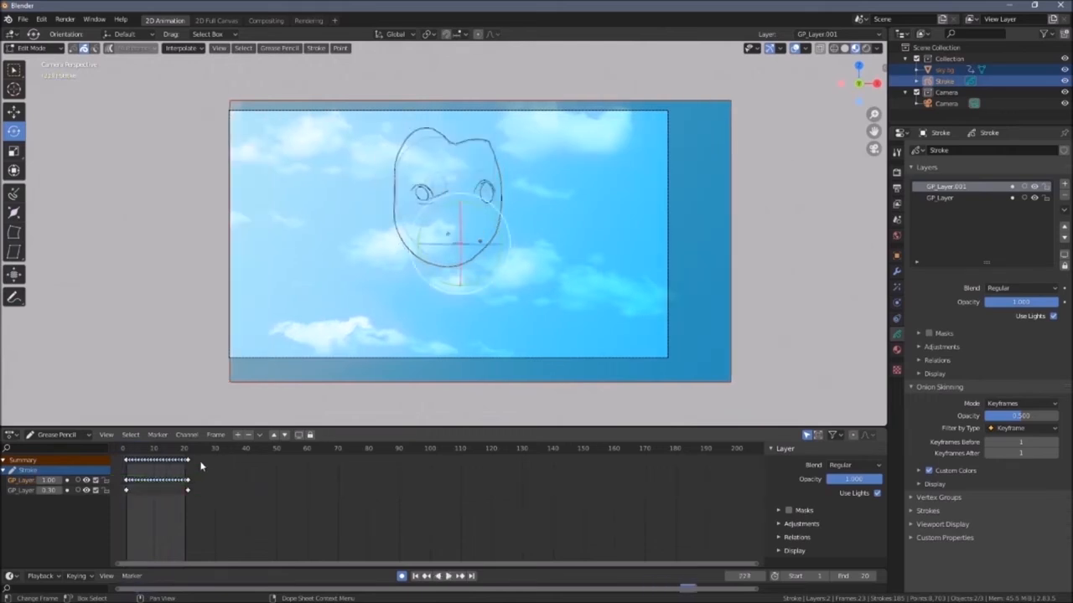
left_click_drag(564, 562, 518, 560)
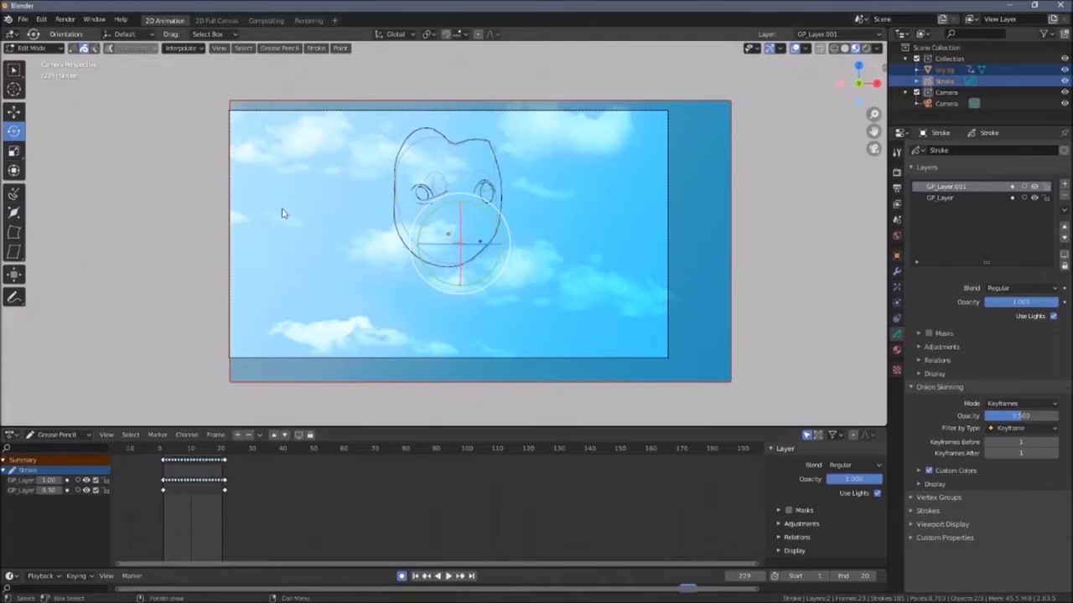
left_click(181, 47)
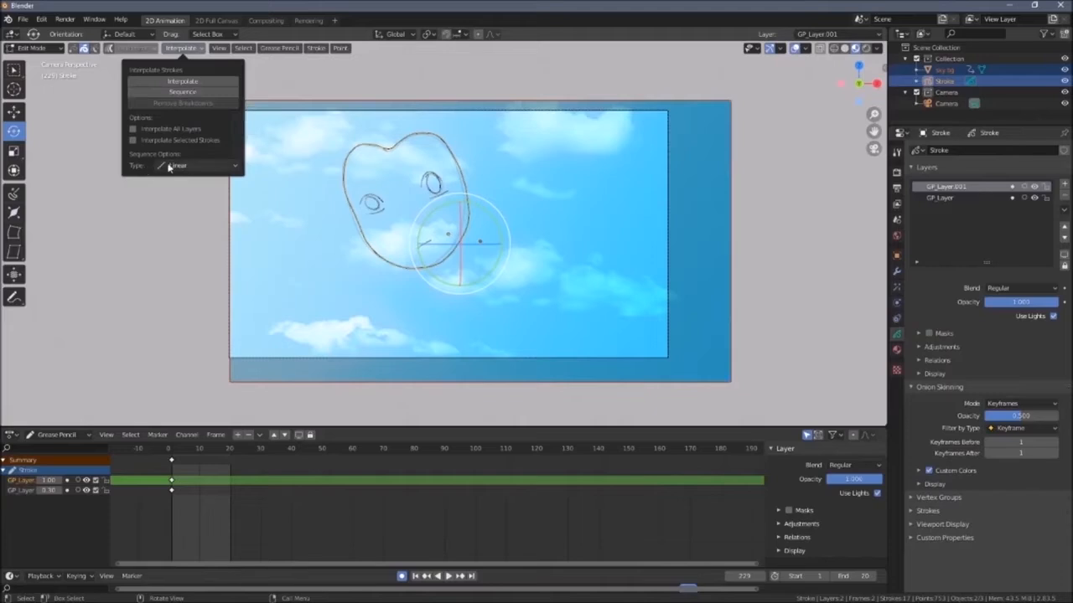
left_click(235, 168)
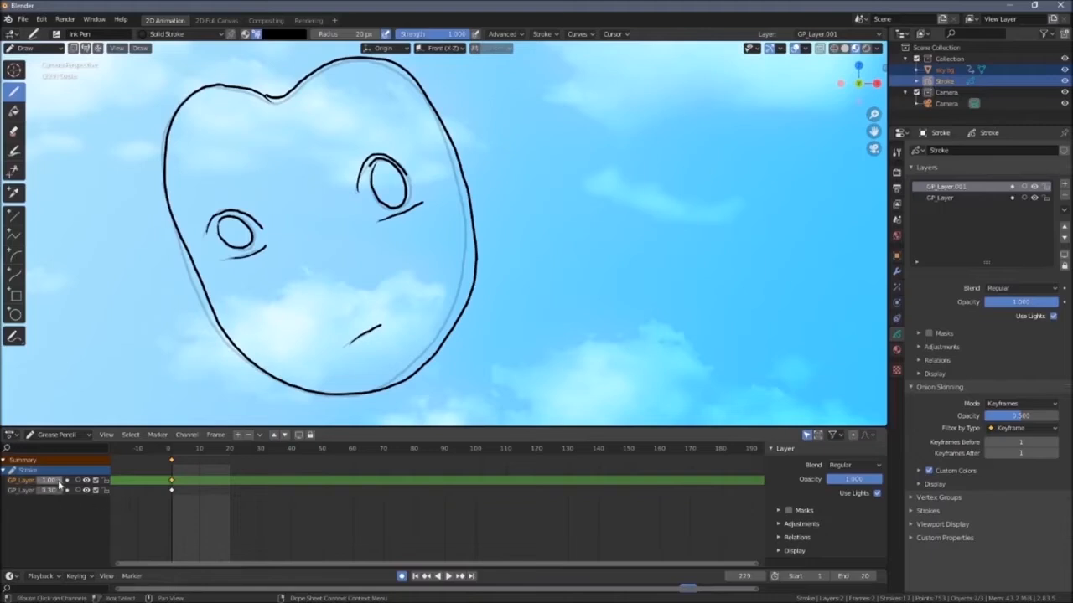
Add a Tint modifier to the Stroke object and limit its influence to the GP_Layer.001 layer
left_click(896, 274)
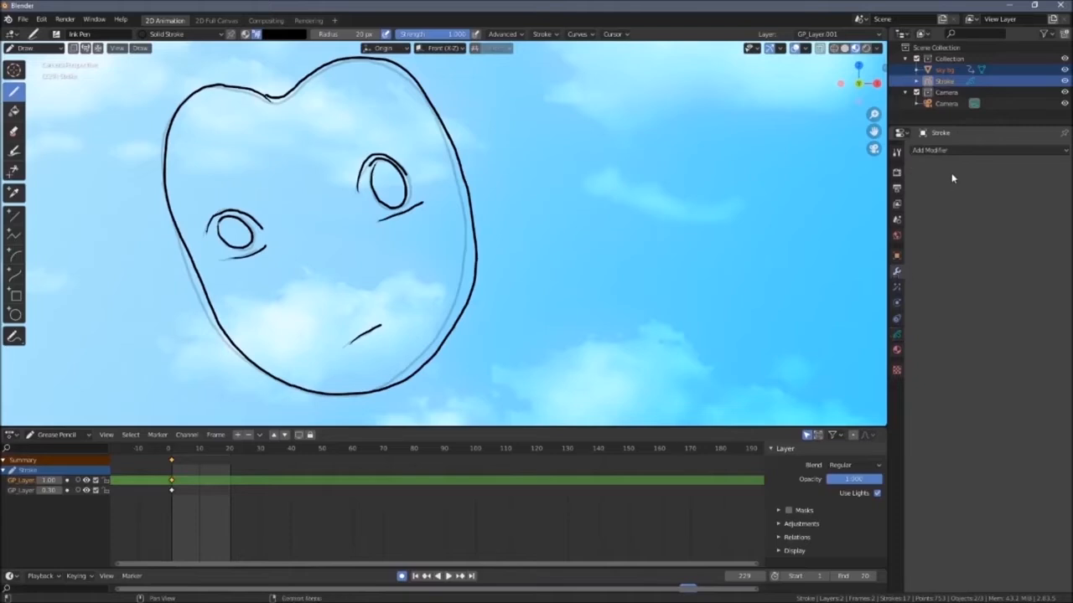
left_click(945, 150)
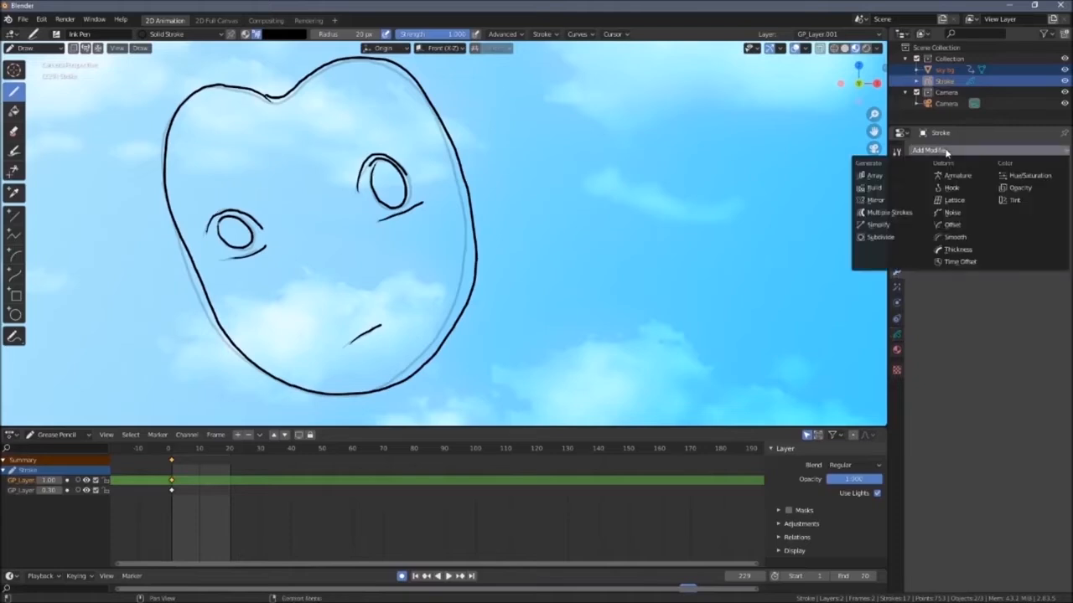
left_click(1019, 197)
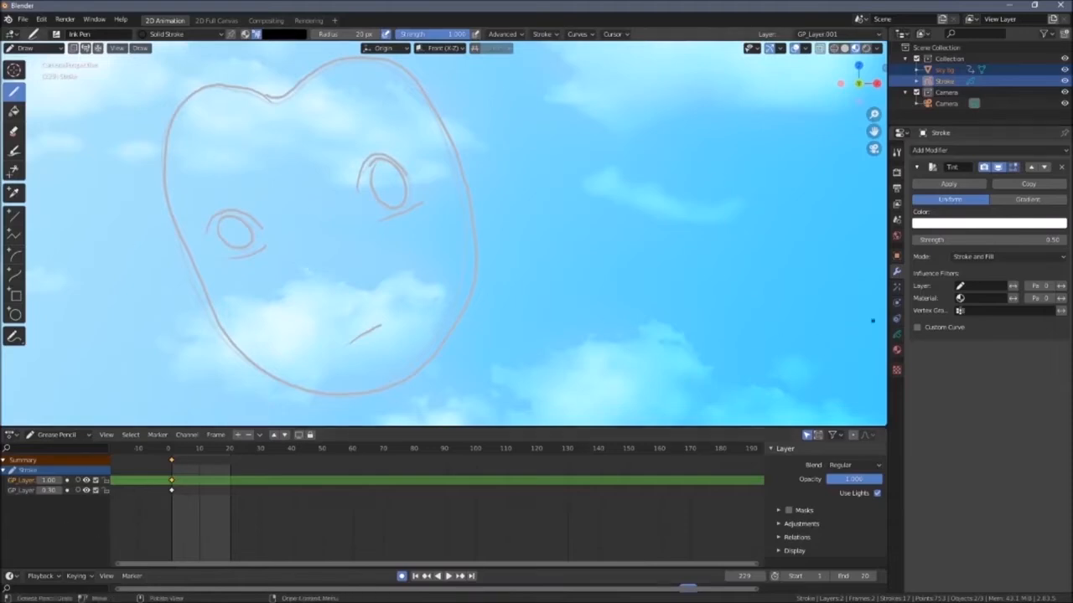
left_click(987, 286)
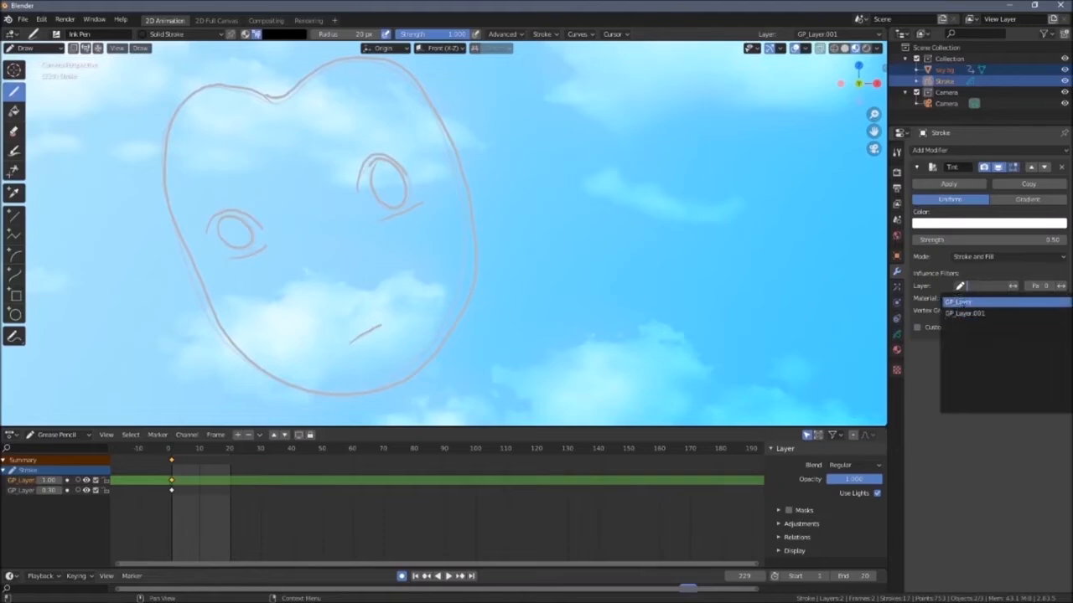
left_click(966, 313)
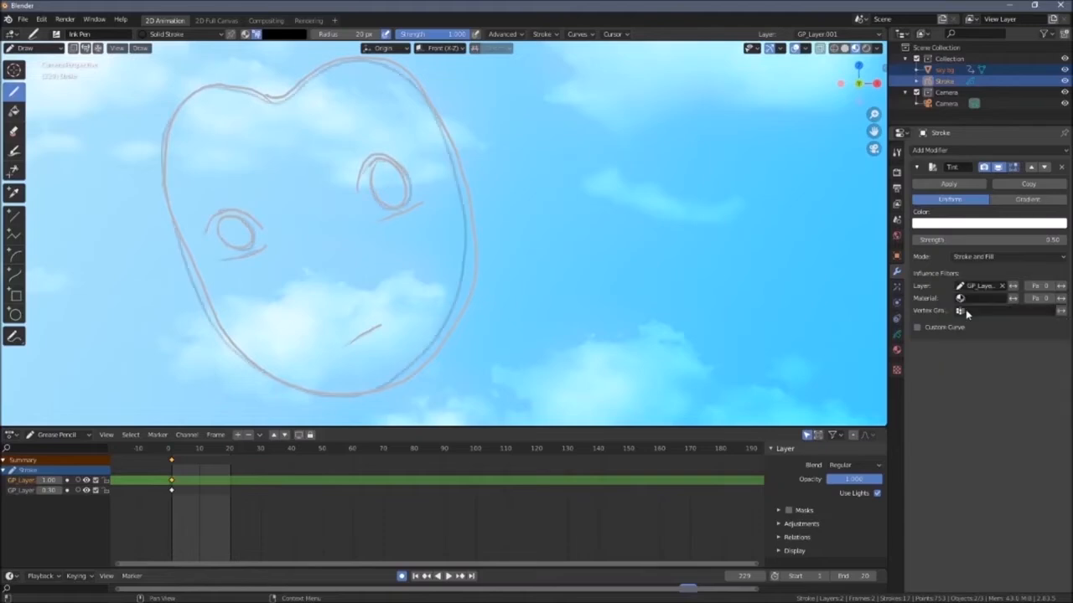
Change the Tint modifier's influence layer to GP_Layer and briefly hide GP_Layer.001 to check the tinted strokes
left_click(979, 286)
left_click(970, 302)
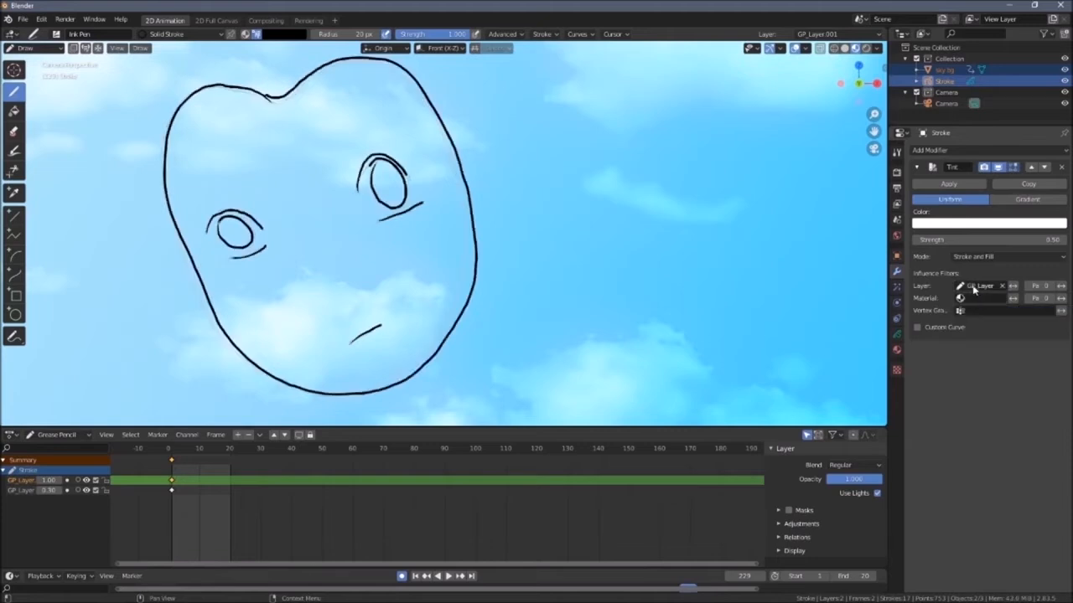
left_click(974, 289)
left_click(87, 480)
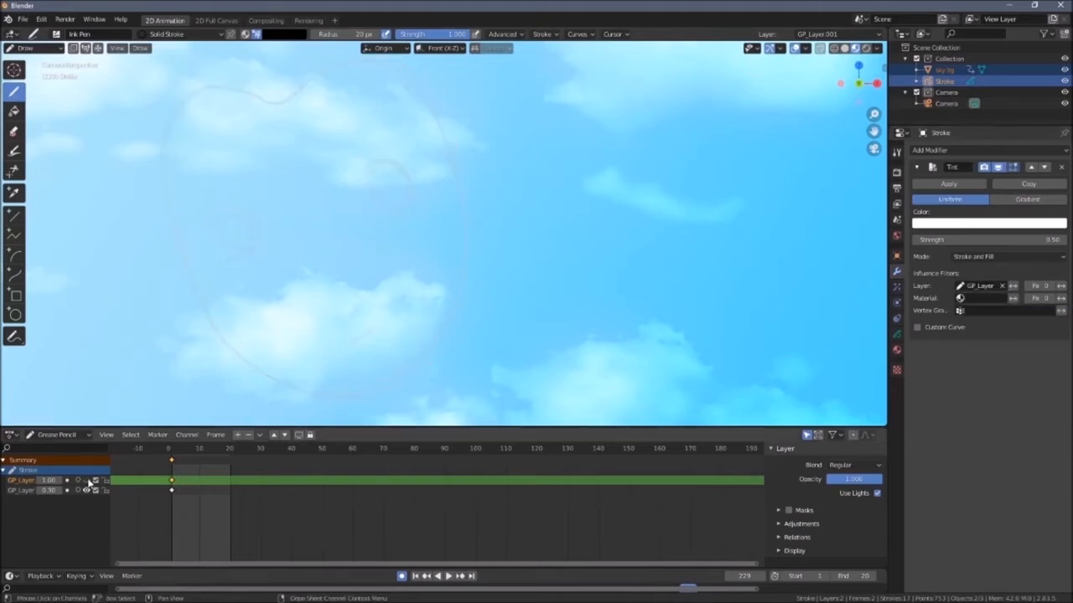
left_click(86, 480)
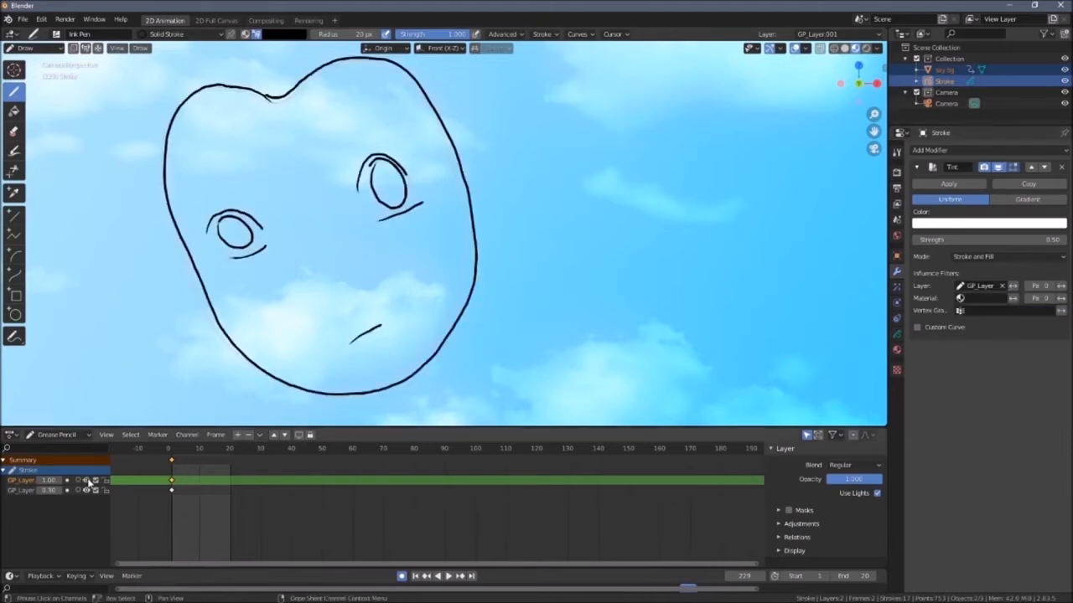
left_click(976, 288)
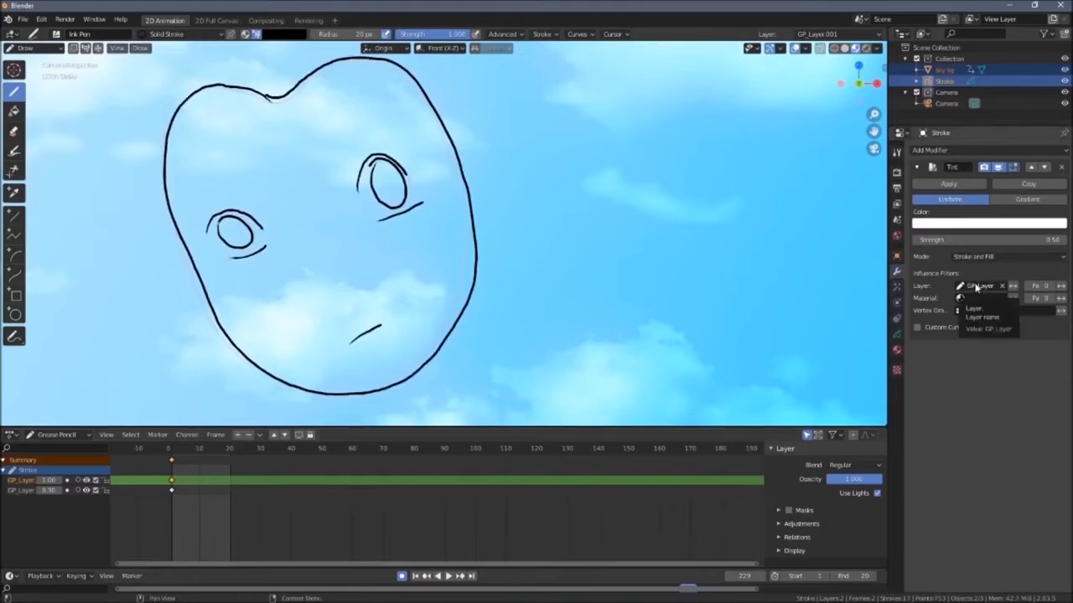
Try several colors for the Tint modifier, lowering the brightness and ending on a pink shade
left_click(945, 225)
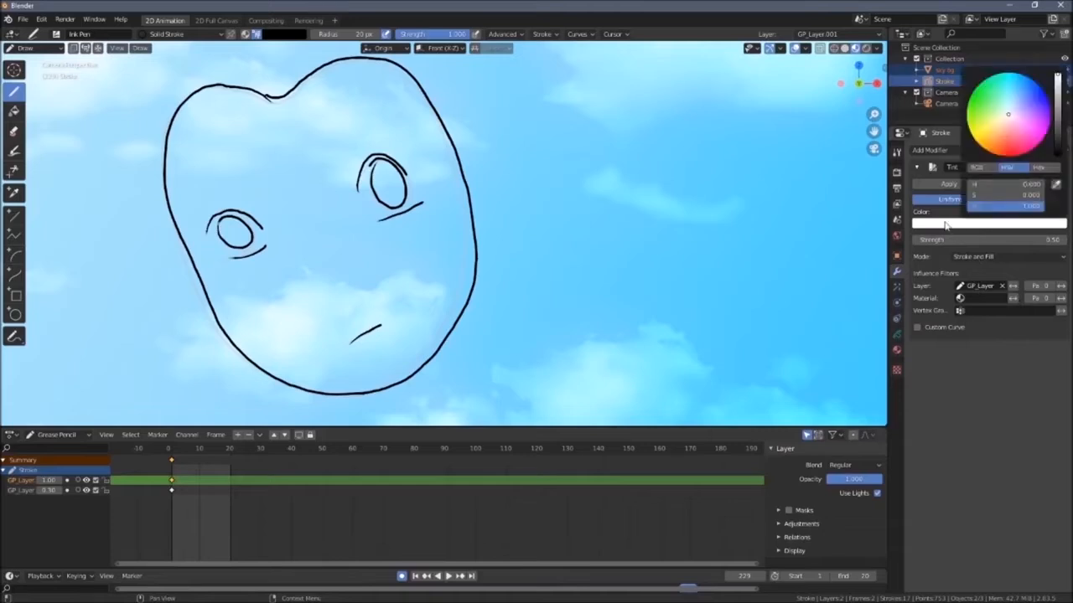
left_click(1001, 145)
left_click(969, 118)
left_click(972, 96)
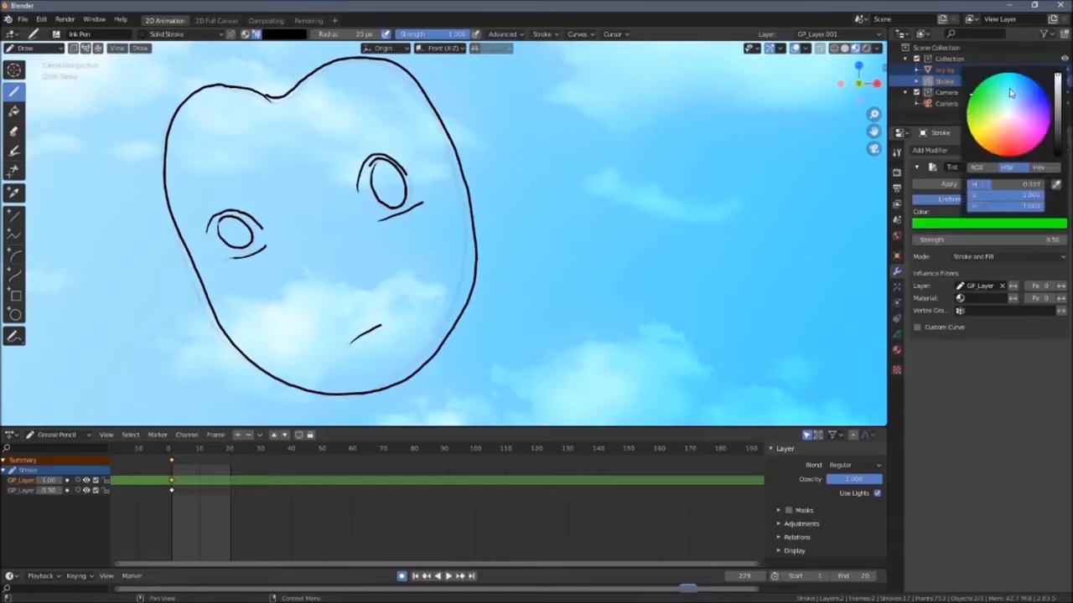
left_click(1009, 89)
left_click(1057, 93)
left_click(1038, 119)
left_click(1022, 137)
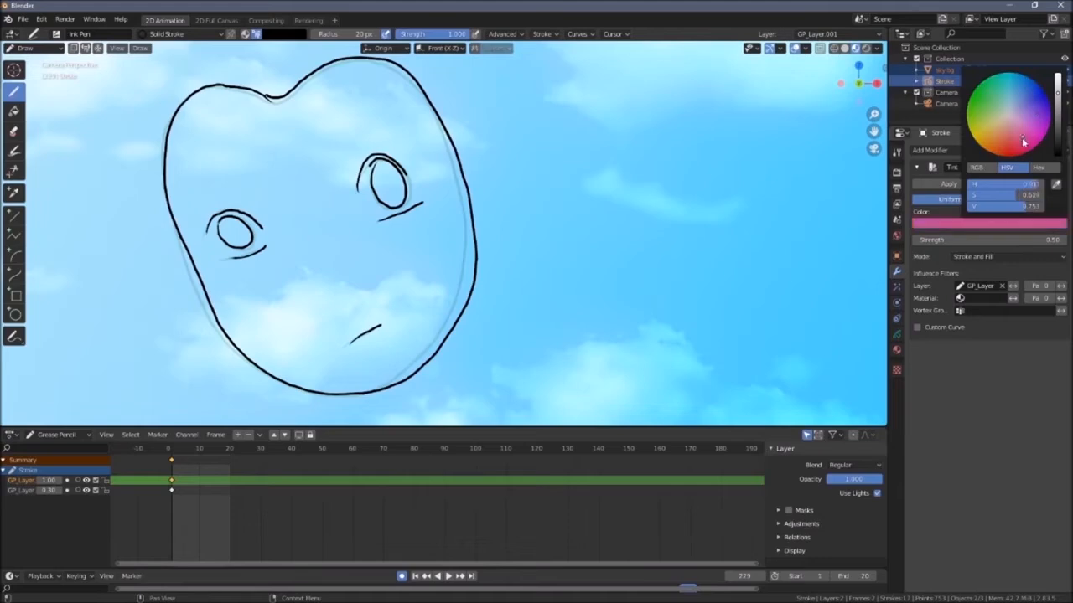
Limit the pink tint to GP_Layer.001 and remove the Tint modifier from the Stroke object
left_click(974, 286)
left_click(976, 312)
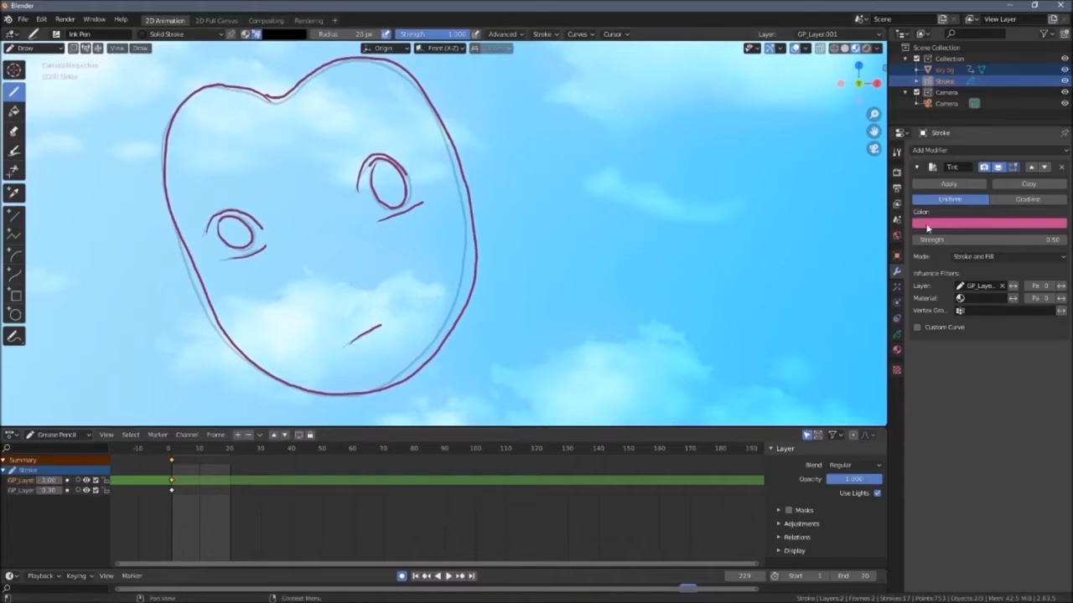
left_click(1061, 168)
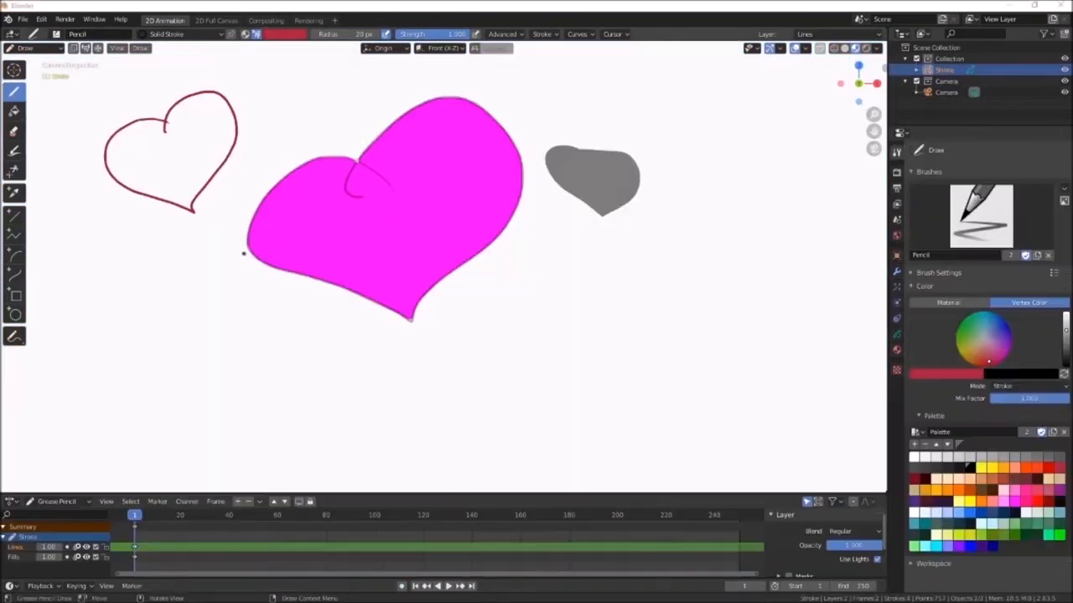
In Sculpt Mode, pull the right side of the red heart outline outward with the Grab brush
left_click(57, 49)
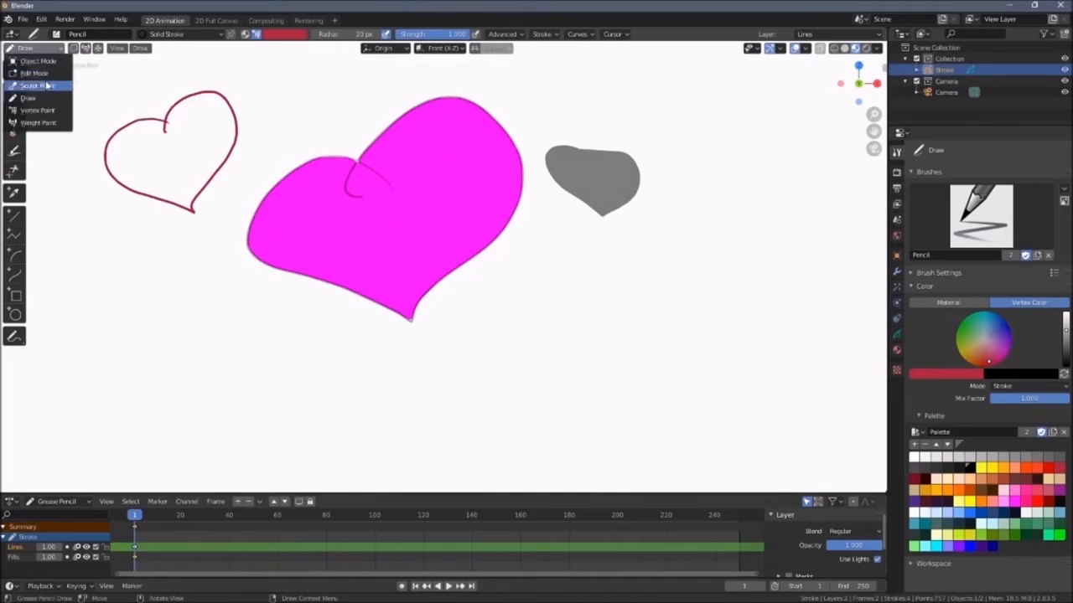
left_click(42, 85)
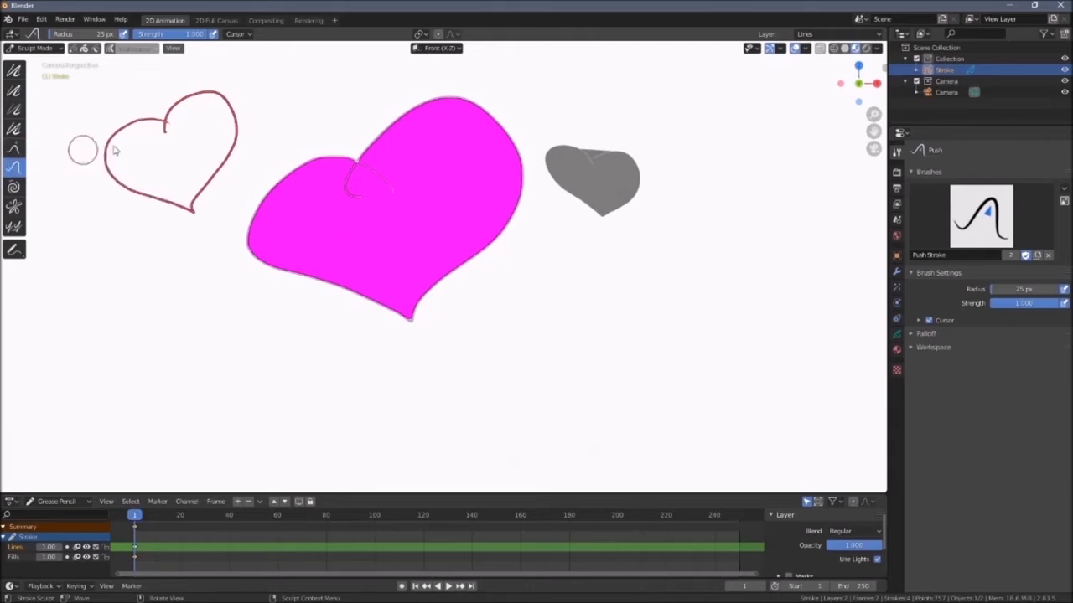
left_click(20, 148)
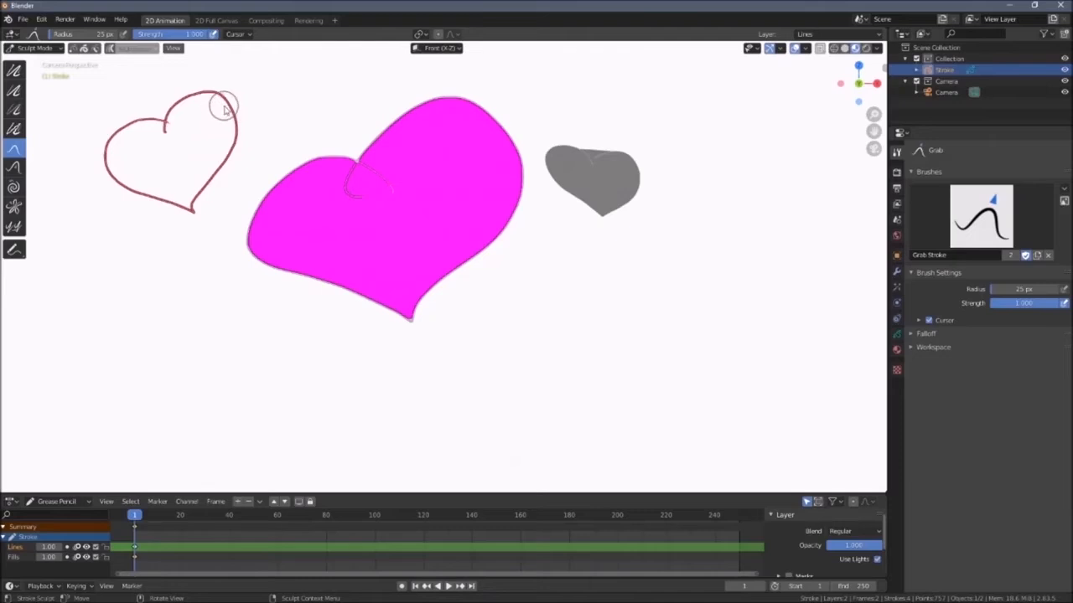
mouse_move(224, 103)
left_mouse_down()
mouse_move(237, 115)
mouse_move(236, 153)
left_mouse_up()
left_click_drag(219, 154, 243, 148)
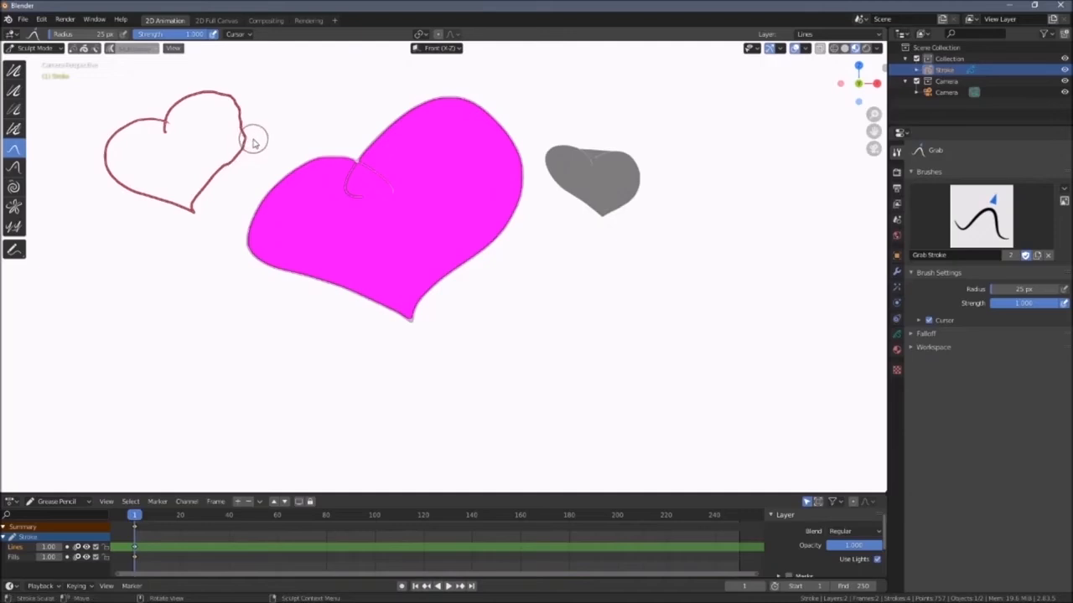
Reshape the right side and upper right lobe of the red heart outline with the Push brush
left_click(13, 167)
mouse_move(237, 104)
left_mouse_down()
mouse_move(230, 98)
mouse_move(245, 143)
mouse_move(209, 176)
left_mouse_up()
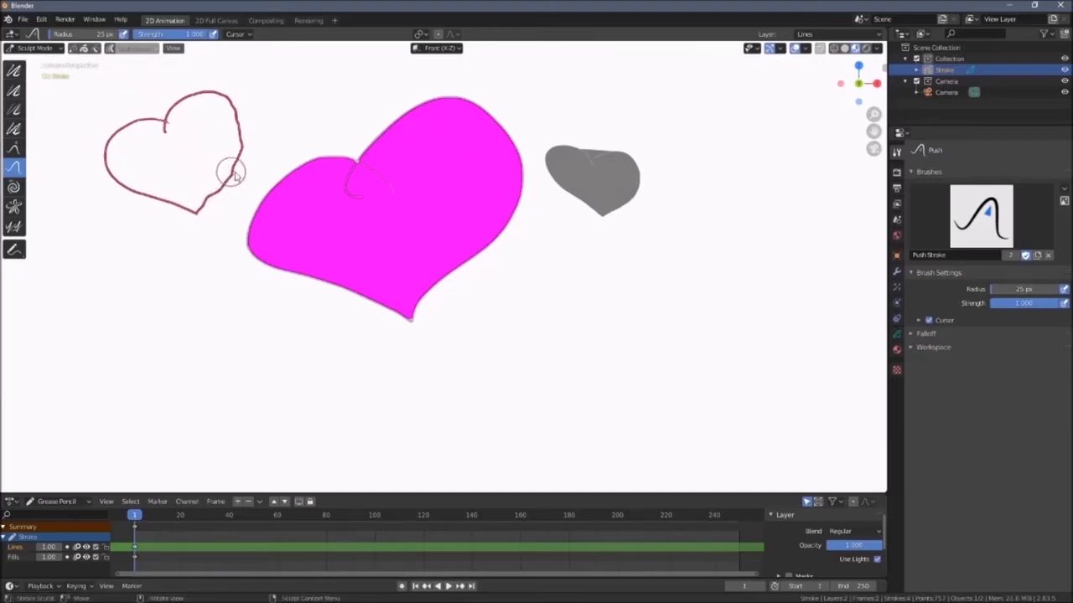
mouse_move(232, 170)
left_mouse_down()
mouse_move(238, 161)
mouse_move(199, 199)
left_mouse_up()
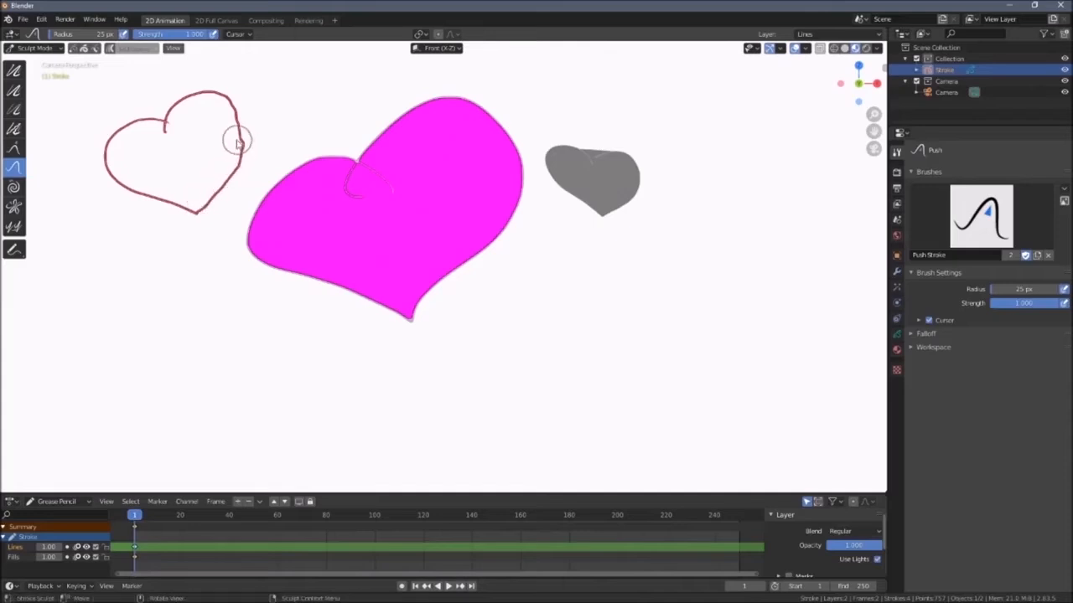
mouse_move(227, 101)
left_mouse_down()
mouse_move(240, 158)
mouse_move(233, 111)
mouse_move(181, 110)
mouse_move(163, 124)
mouse_move(184, 86)
left_mouse_up()
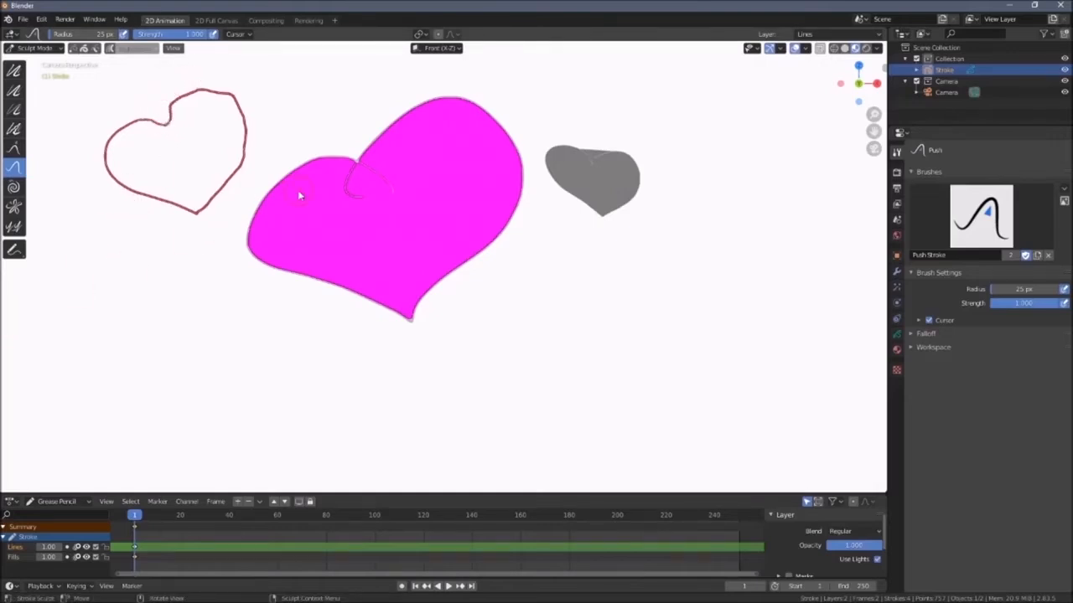
Create a new collection and add a blank Grease Pencil object to it
scroll(299, 191, "down", 1)
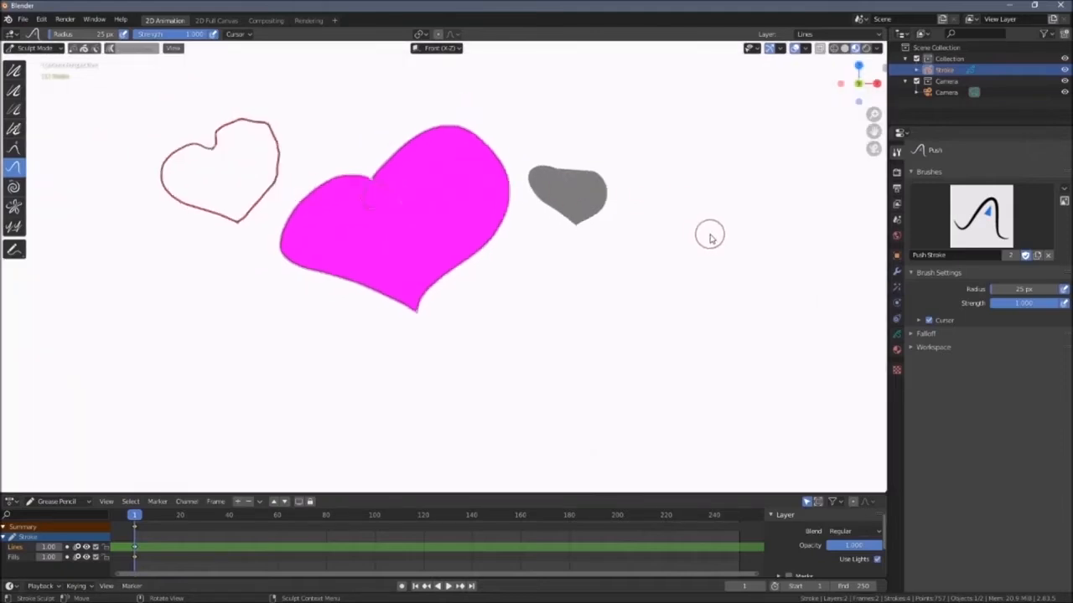
scroll(420, 326, "down", 1)
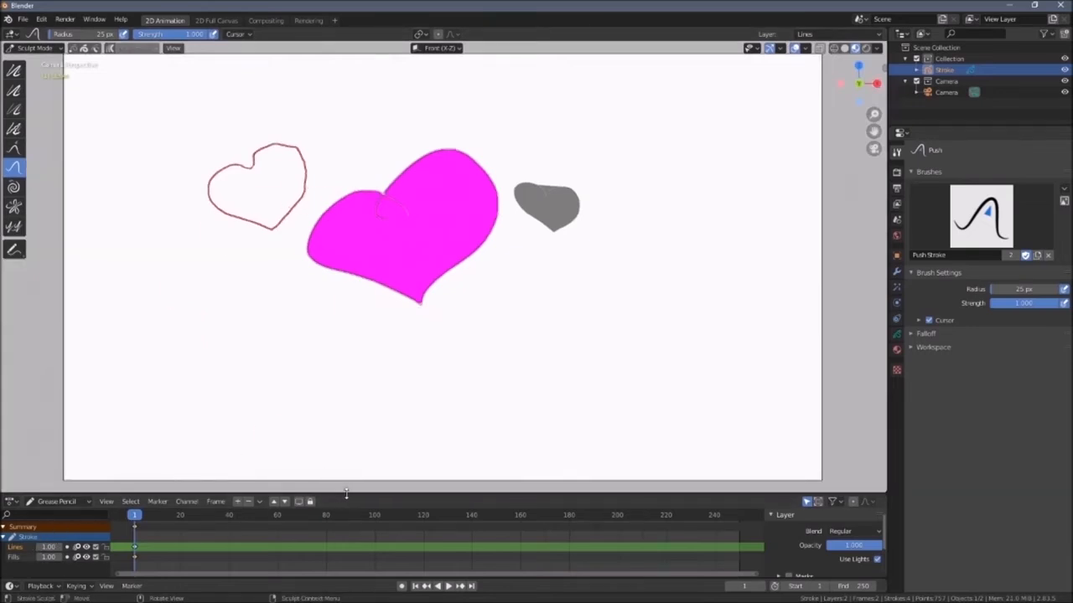
left_click_drag(346, 495, 344, 446)
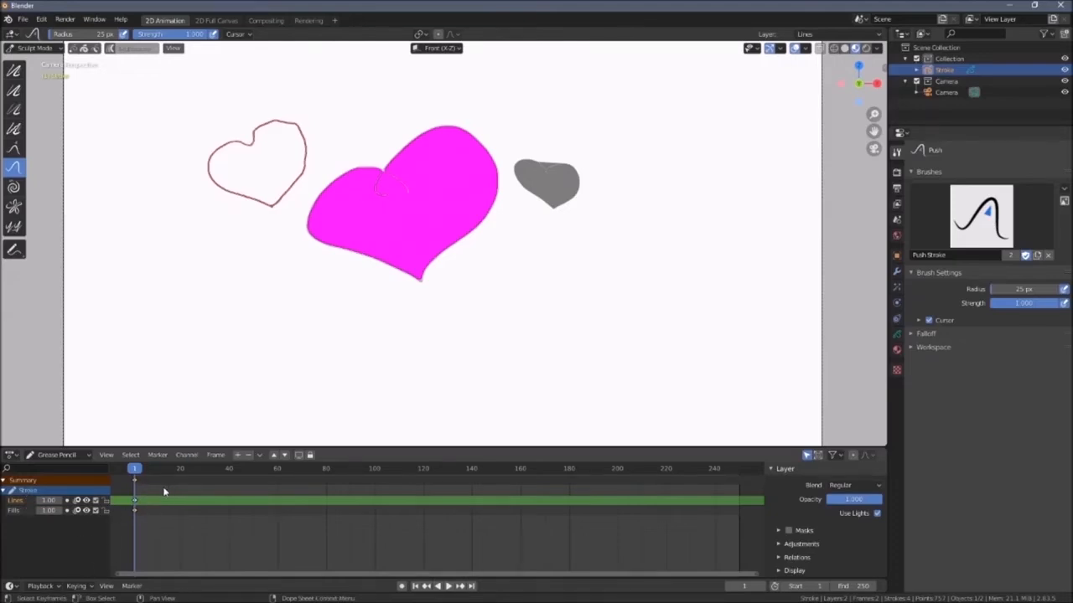
left_click(1067, 36)
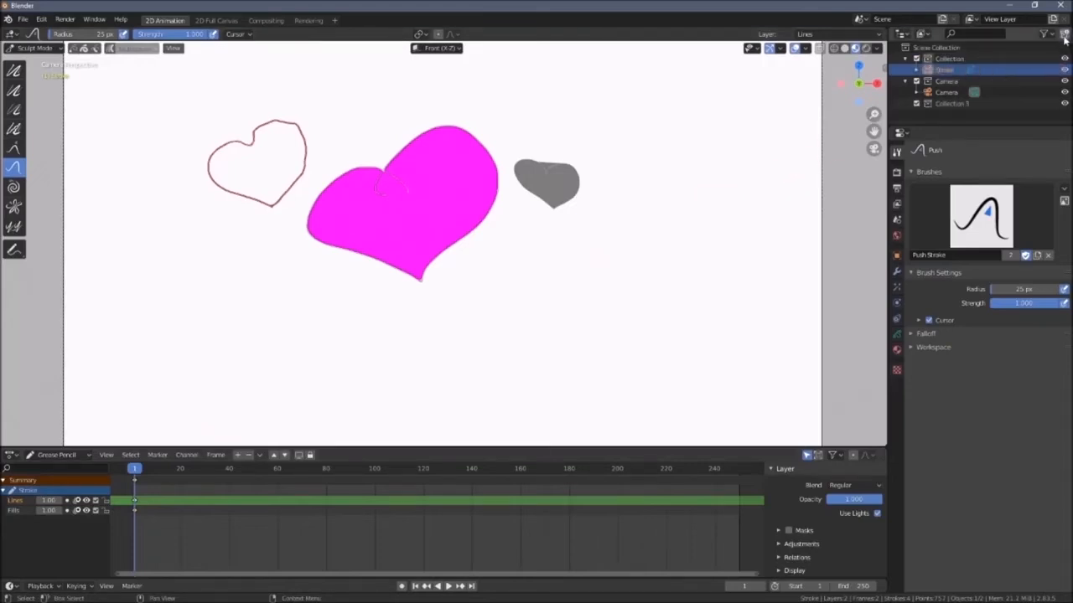
left_click(949, 104)
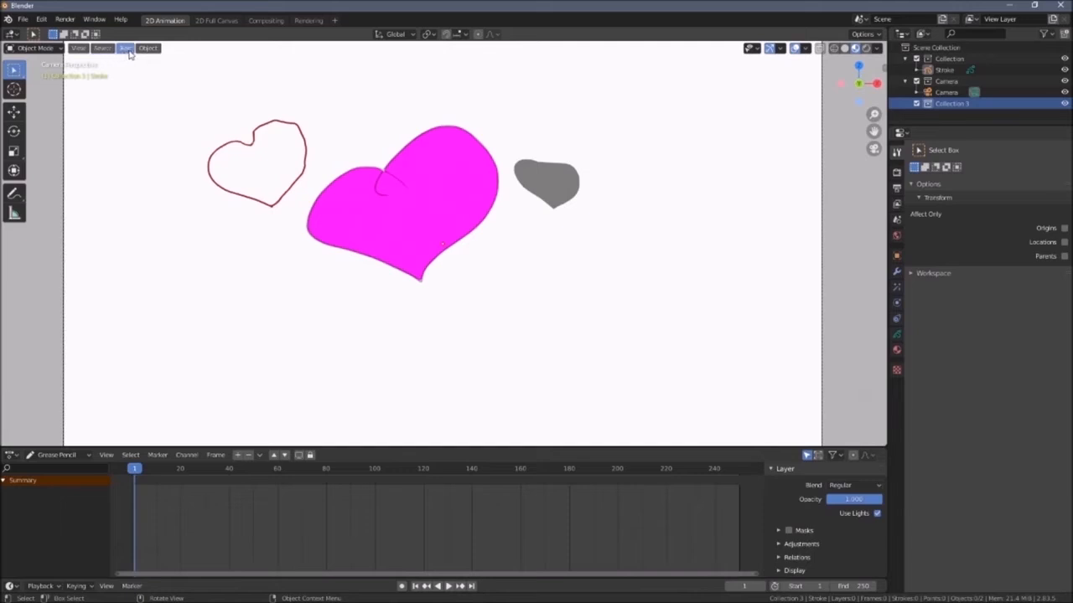
left_click(124, 48)
mouse_move(179, 131)
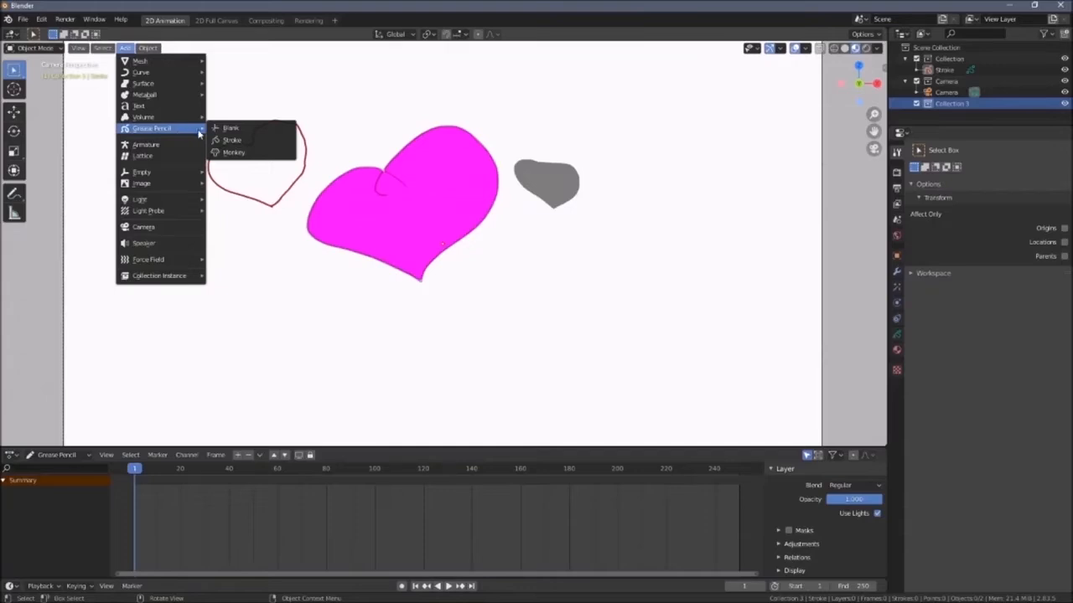
left_click(230, 129)
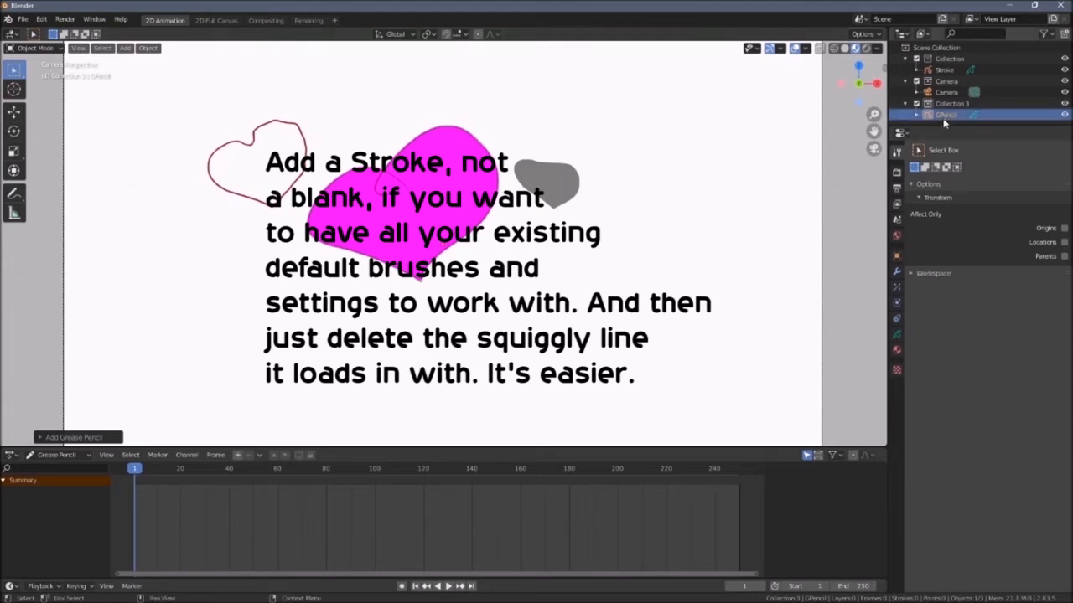
Expand the new Grease Pencil object to its data, add a new layer, and make that layer active in the dope sheet
left_click(945, 118)
left_click(918, 116)
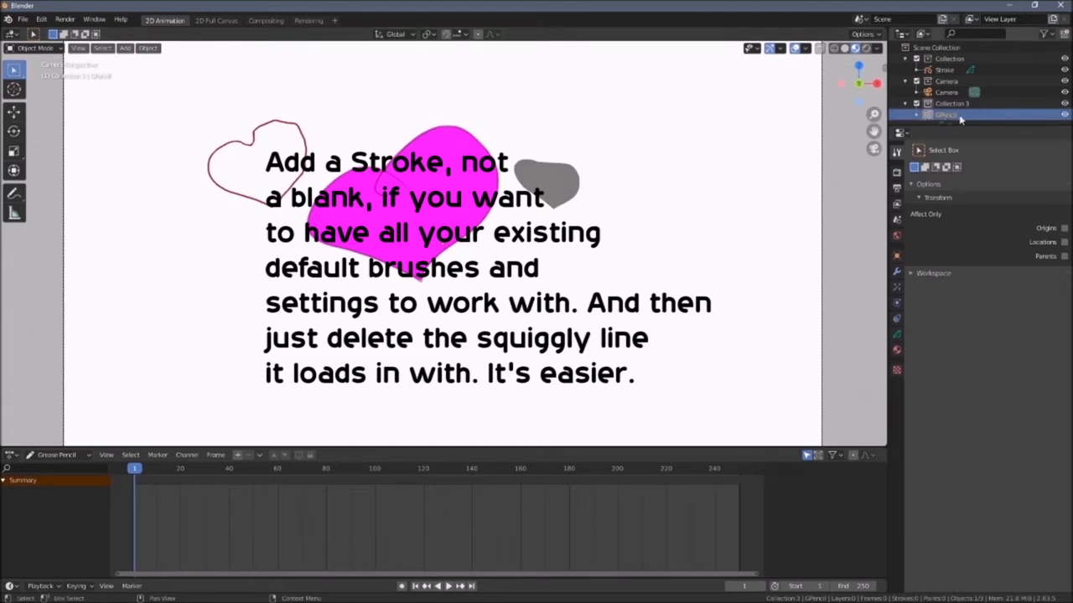
scroll(991, 117, "down", 1)
left_click(960, 114)
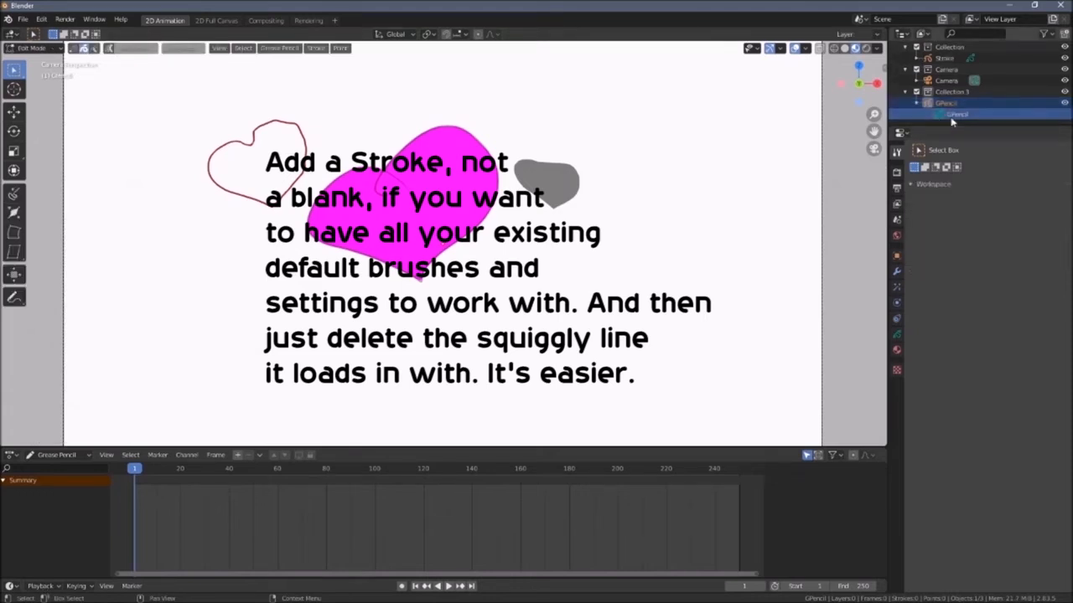
left_click(897, 336)
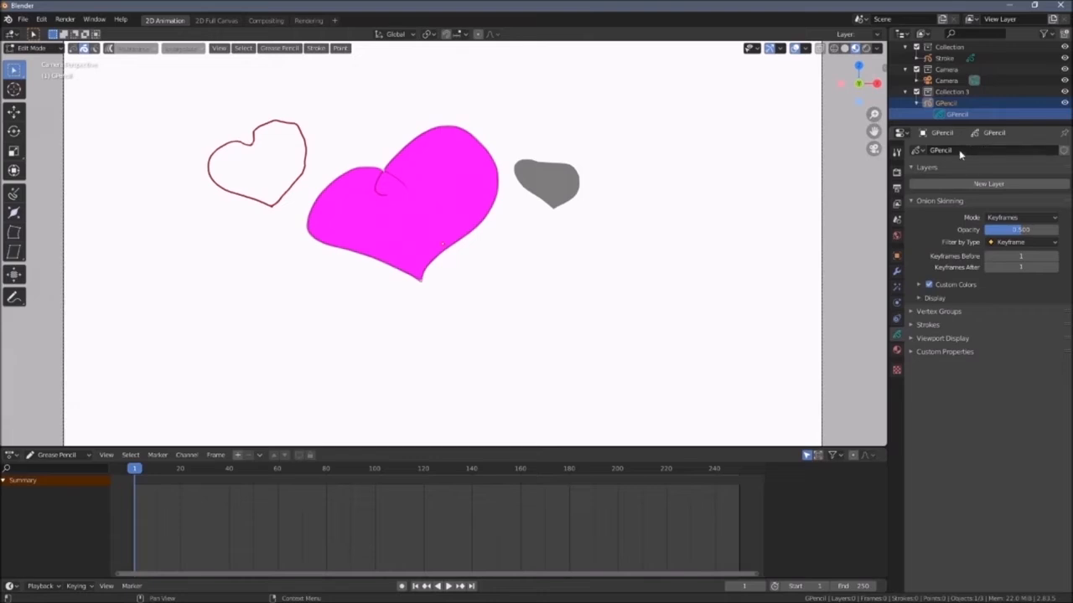
left_click(960, 184)
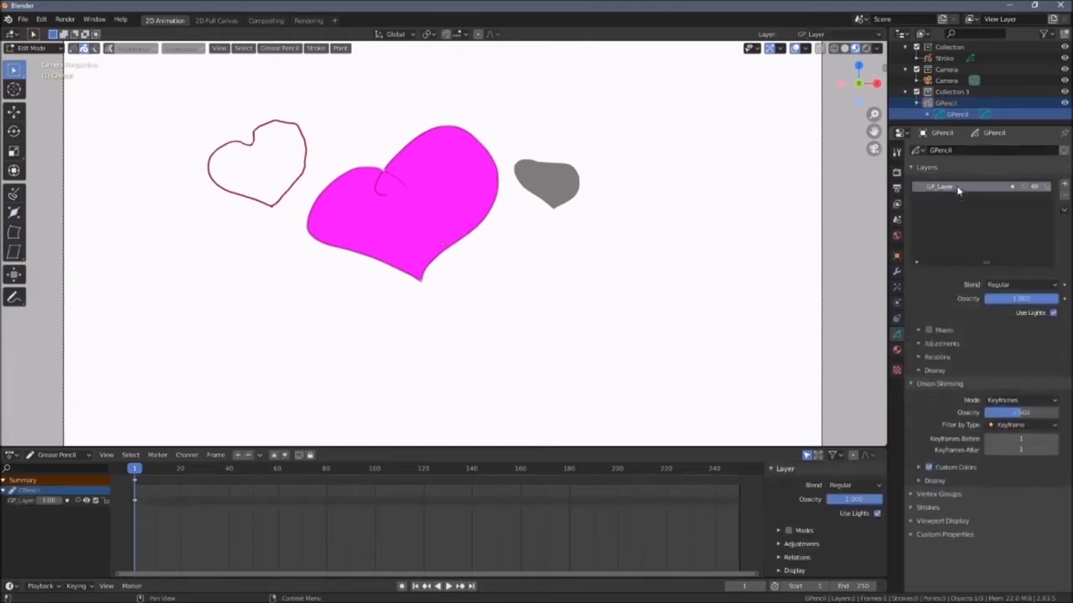
left_click(22, 501)
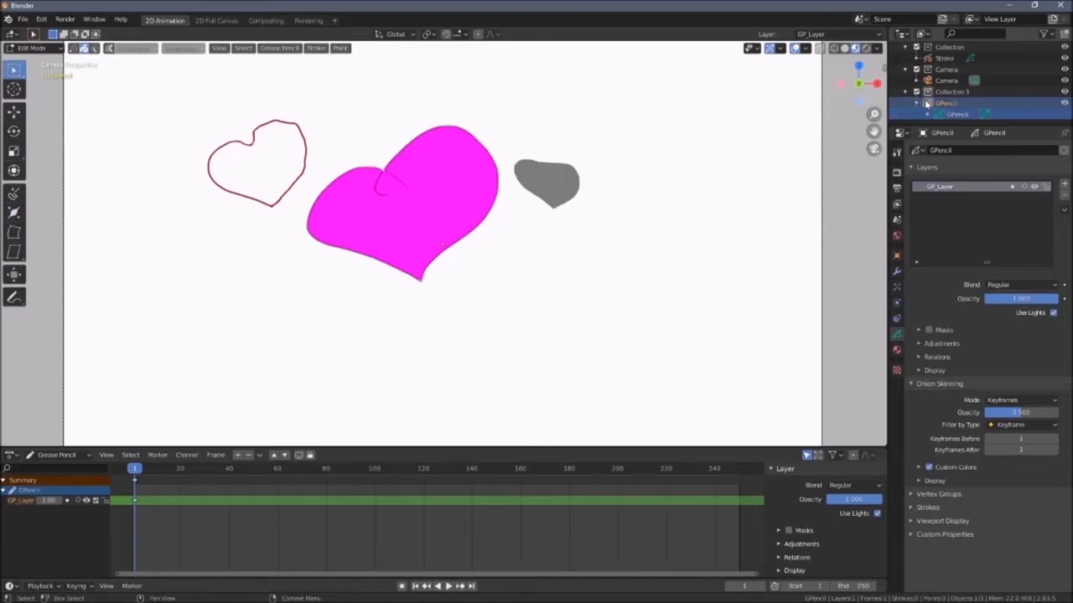
Switch between the Stroke object and the new Grease Pencil data to compare their layers
left_click(943, 58)
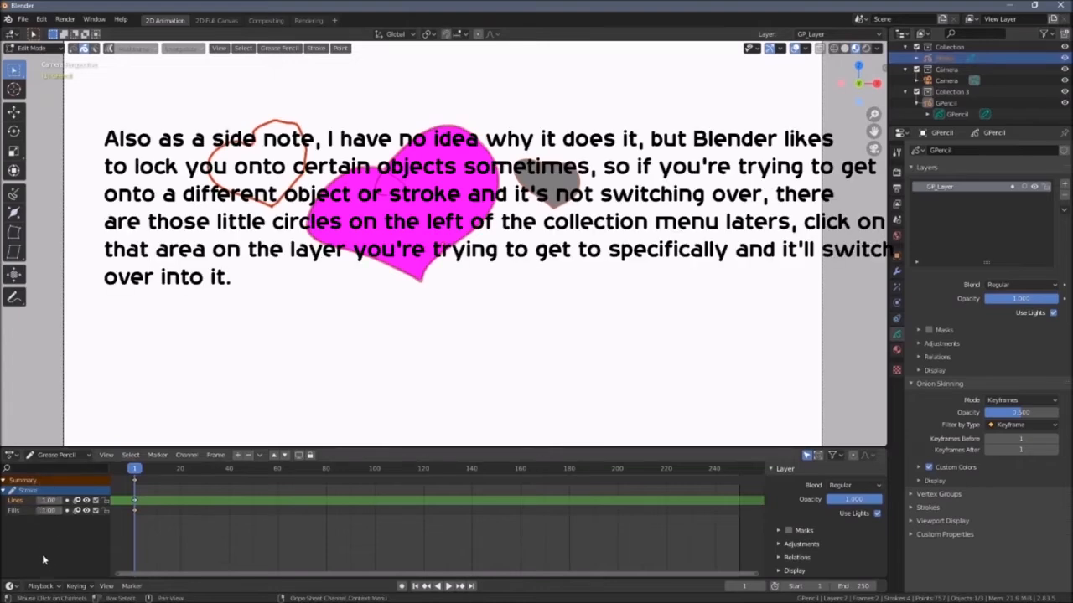
left_click(971, 115)
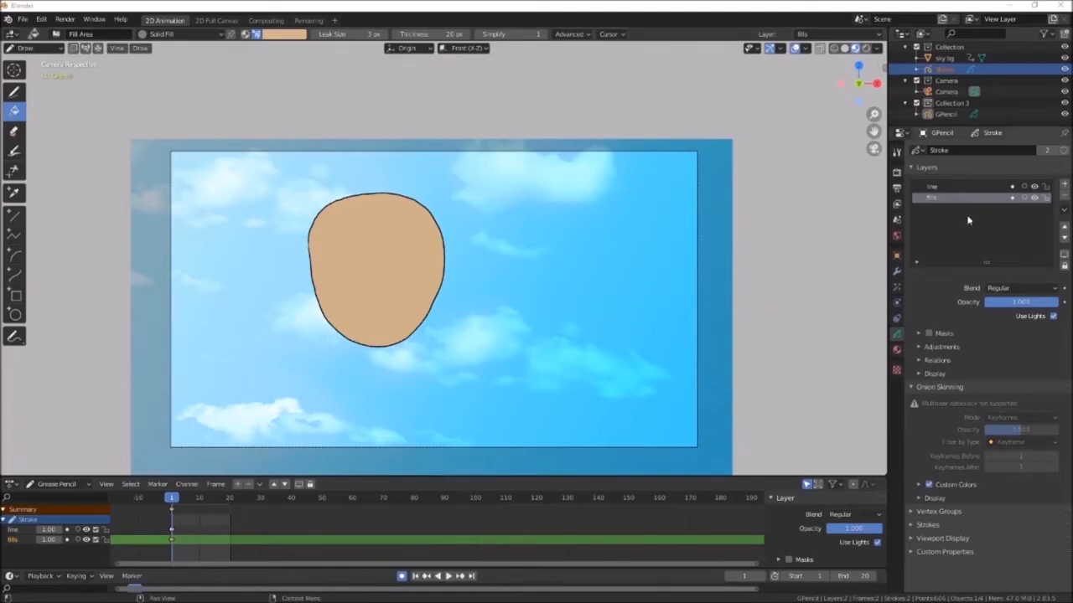
Add a layer between the line and fills layers, enable its mask, and assign the fills layer as the mask
left_click(1064, 185)
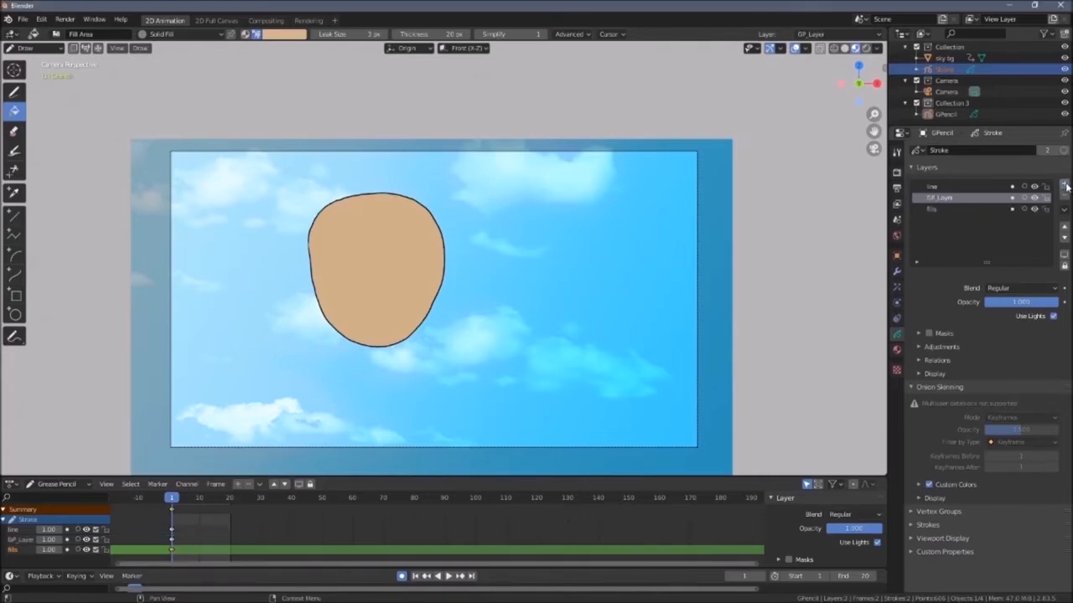
left_click(1012, 199)
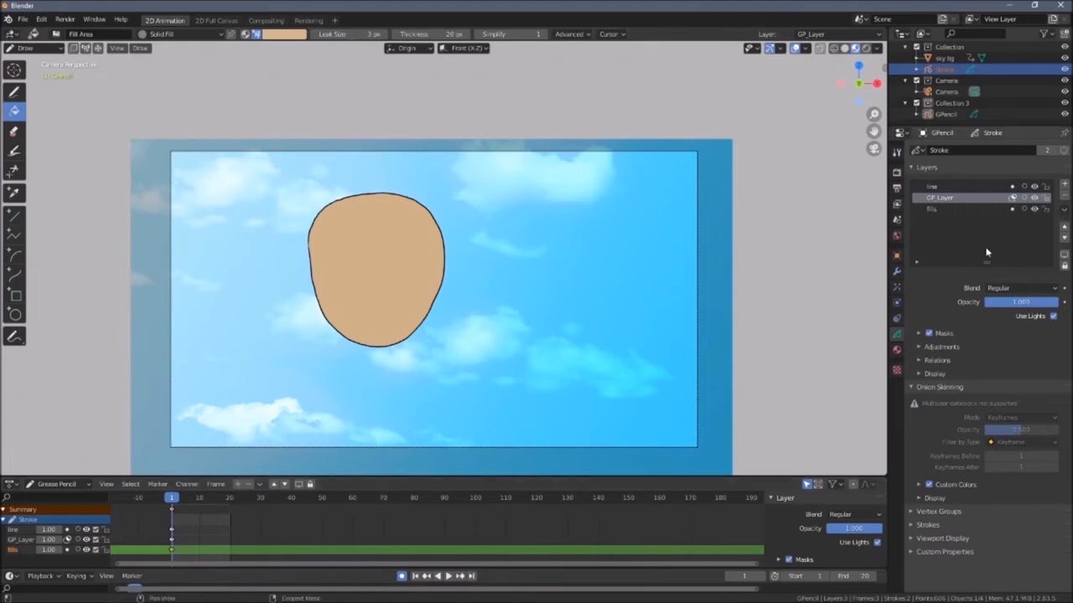
left_click(919, 335)
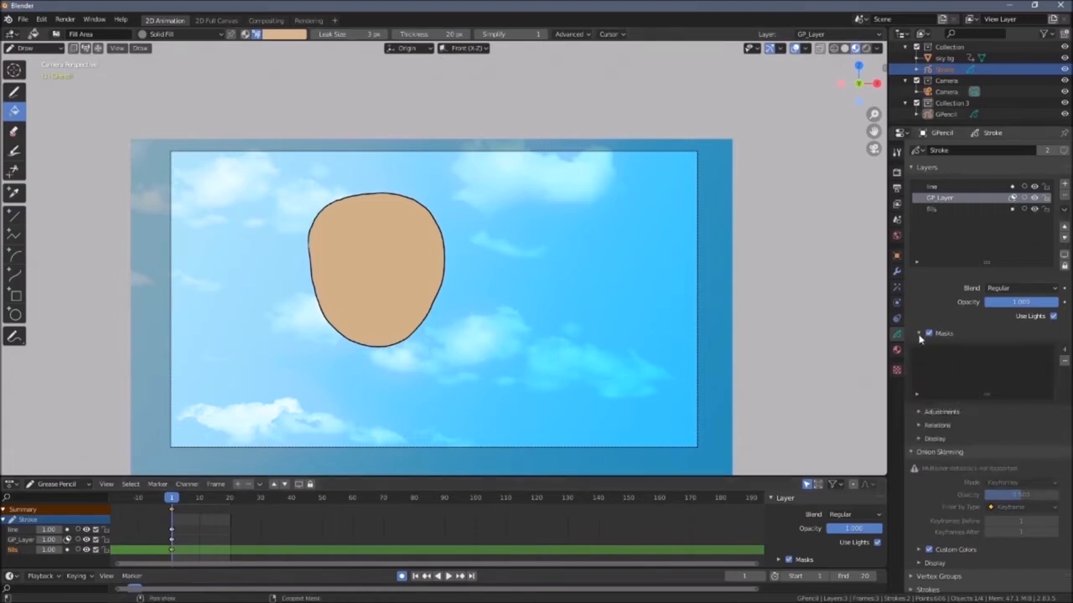
left_click(1064, 351)
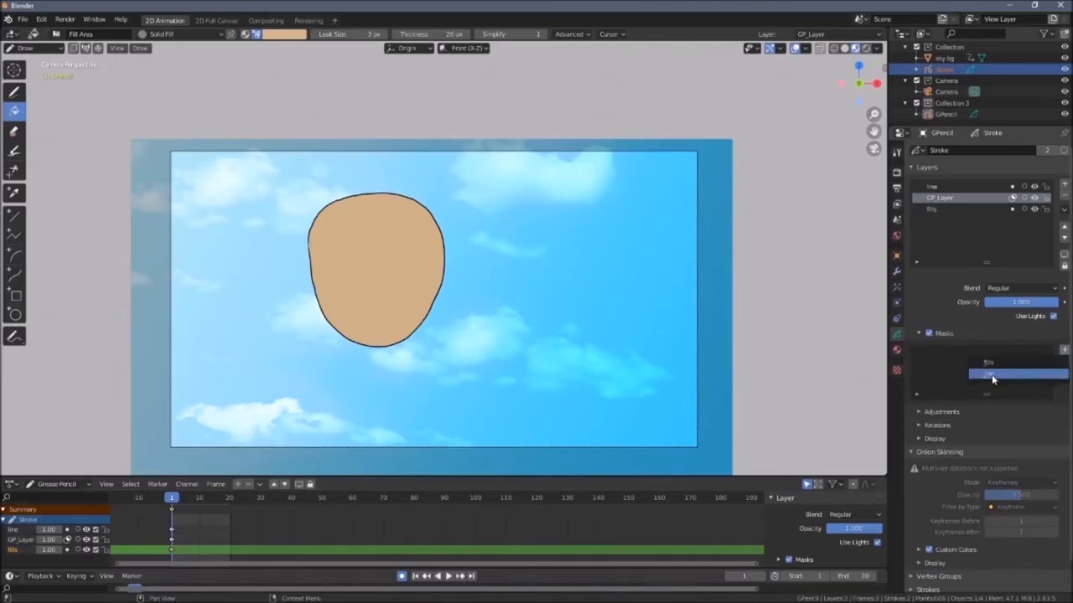
left_click(993, 376)
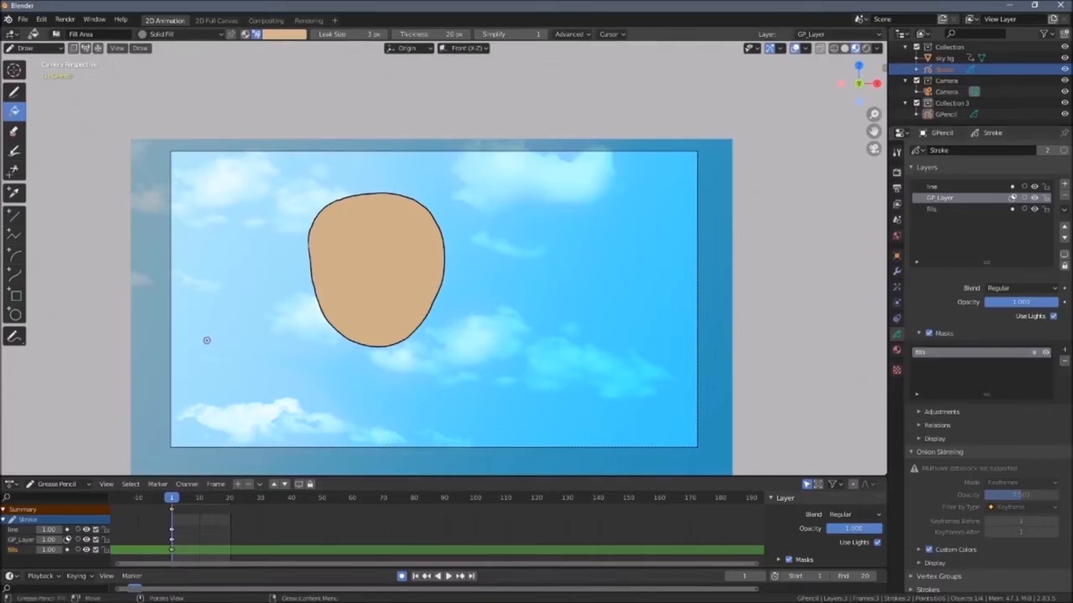
Draw an orange-brown Ink Pen shading stroke on the new masked layer, starting at the head's upper left edge
left_click(23, 541)
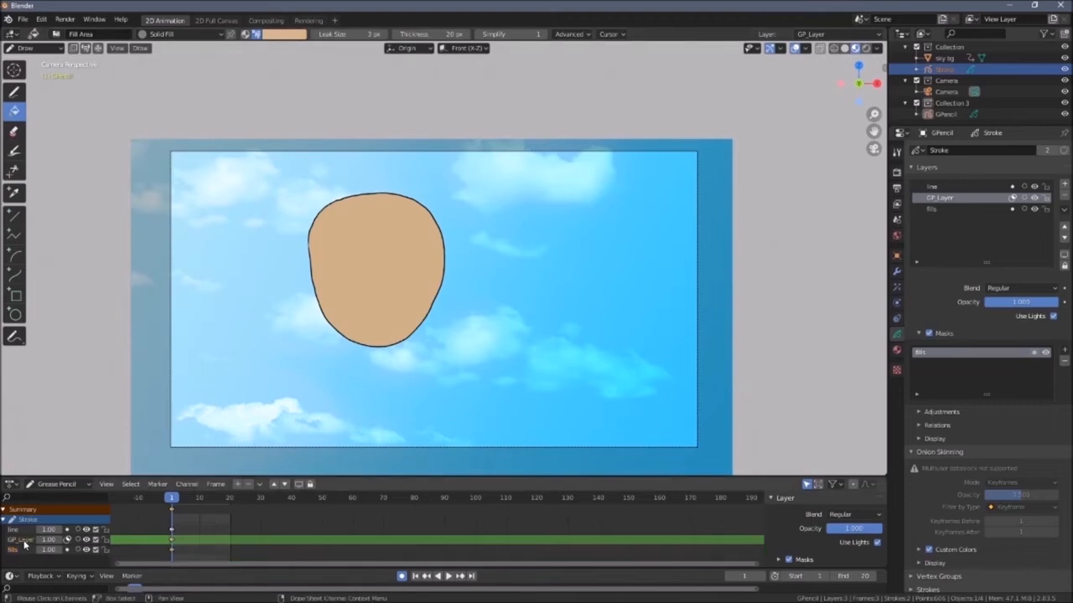
left_click(217, 37)
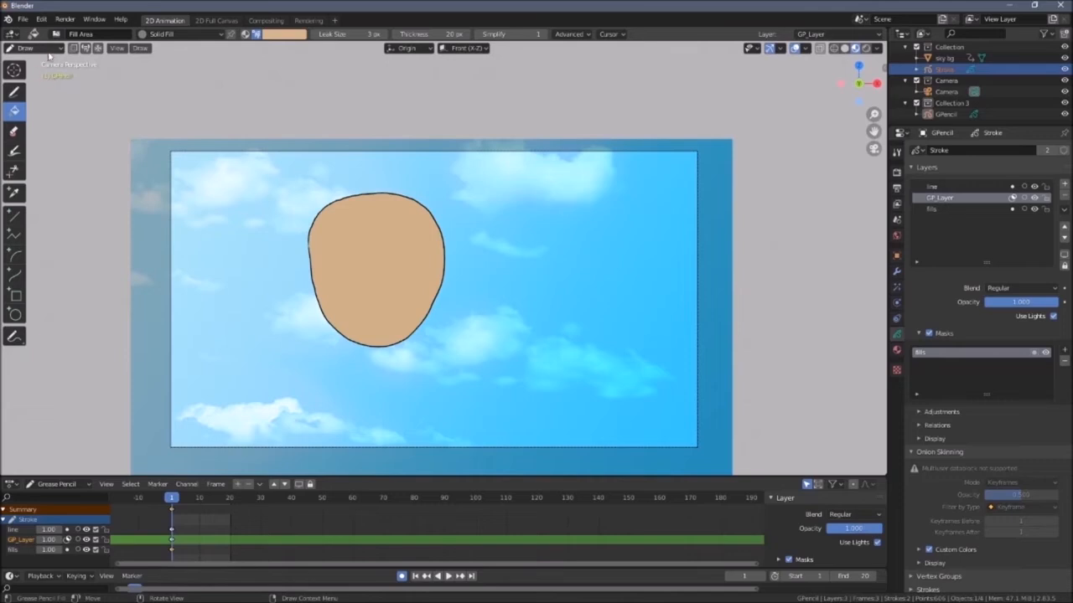
left_click(15, 94)
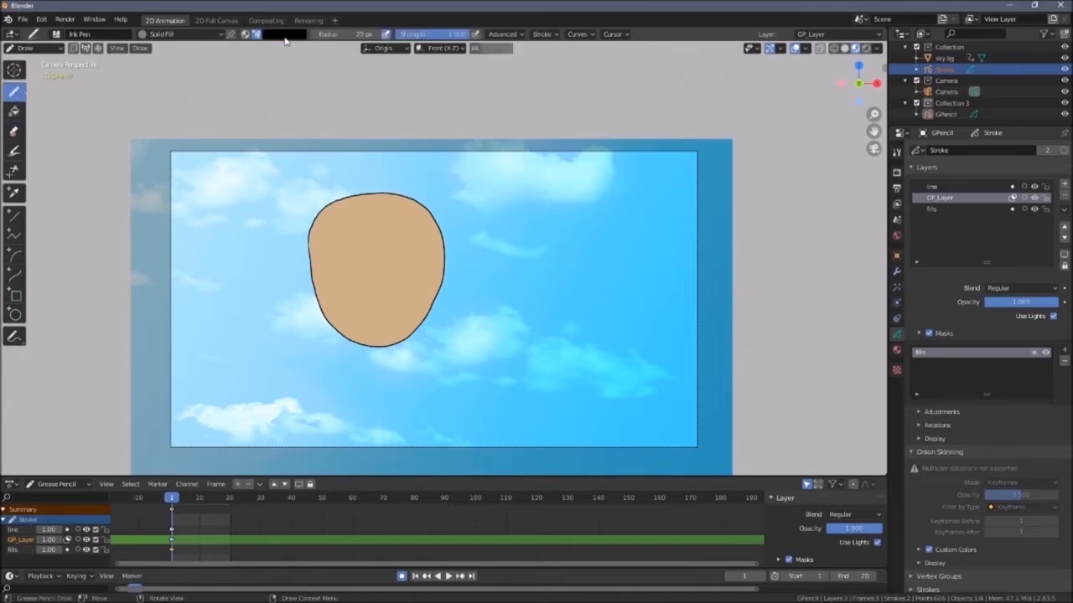
left_click(285, 35)
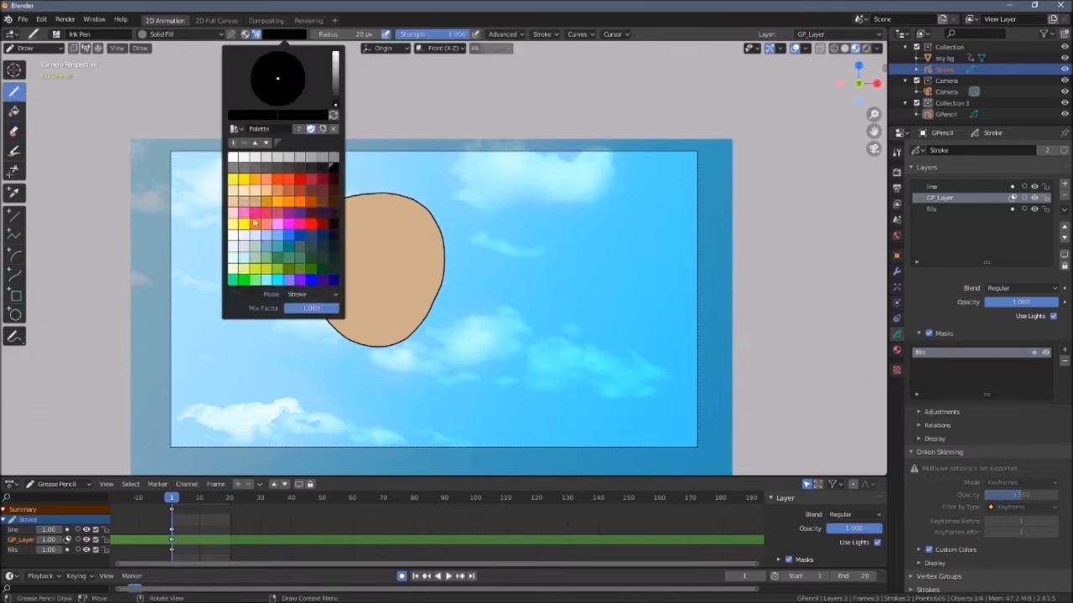
left_click(285, 191)
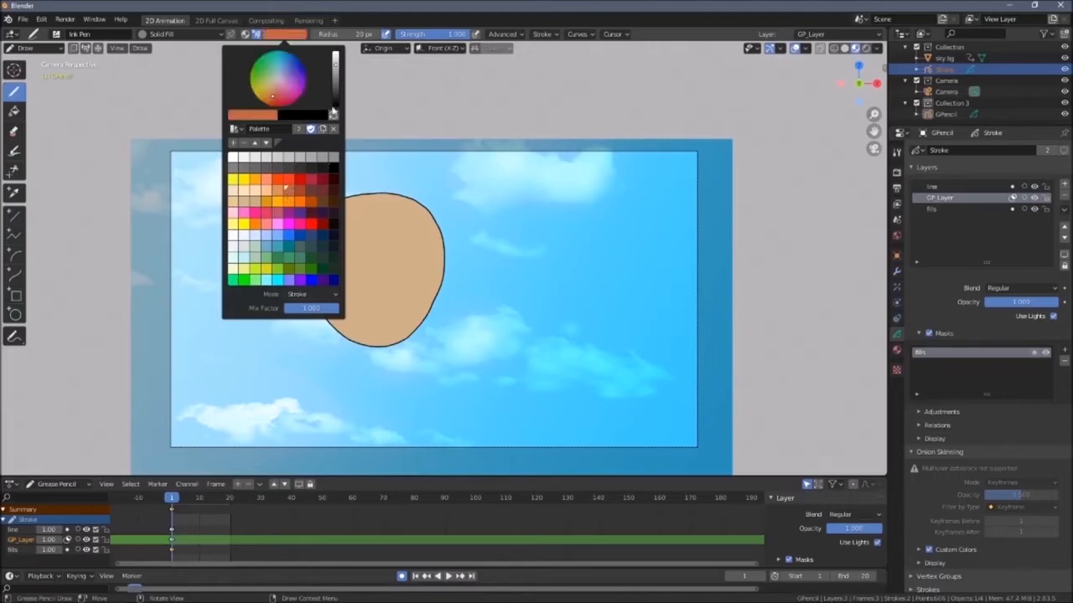
left_click(289, 36)
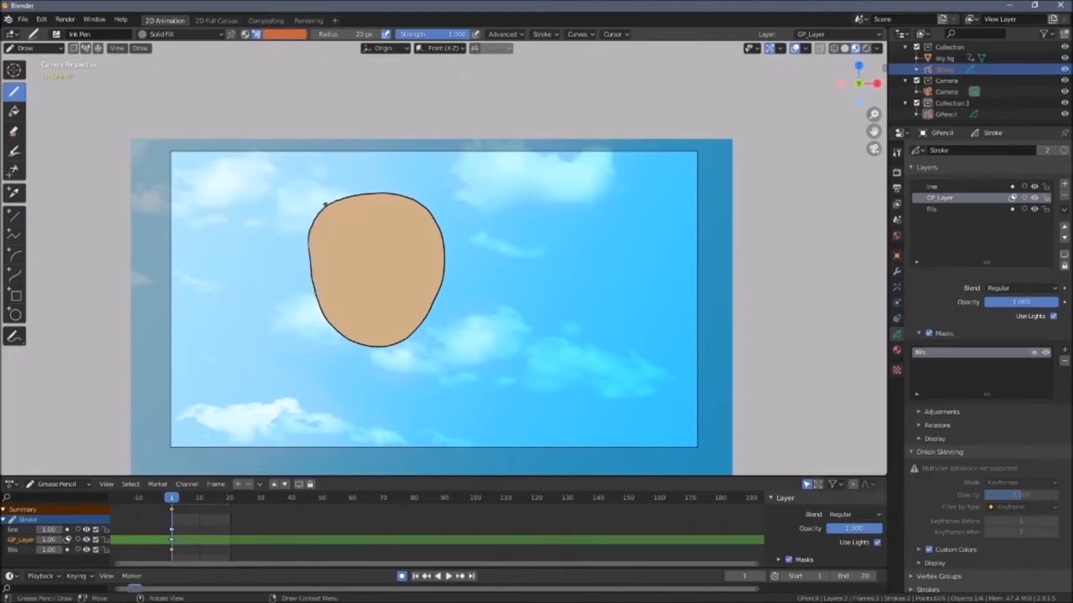
mouse_move(319, 224)
left_mouse_down()
mouse_move(332, 293)
mouse_move(365, 336)
mouse_move(338, 364)
mouse_move(248, 296)
left_mouse_up()
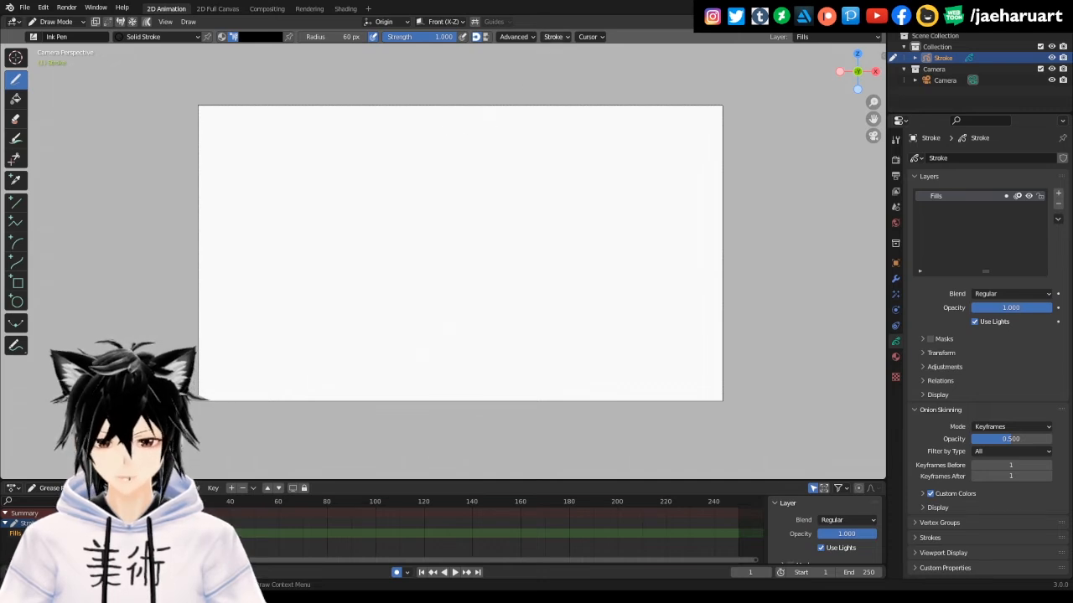
Enable Stabilize Stroke for the Ink Pen and draw a curved jawline in the upper part of the canvas
left_click(557, 37)
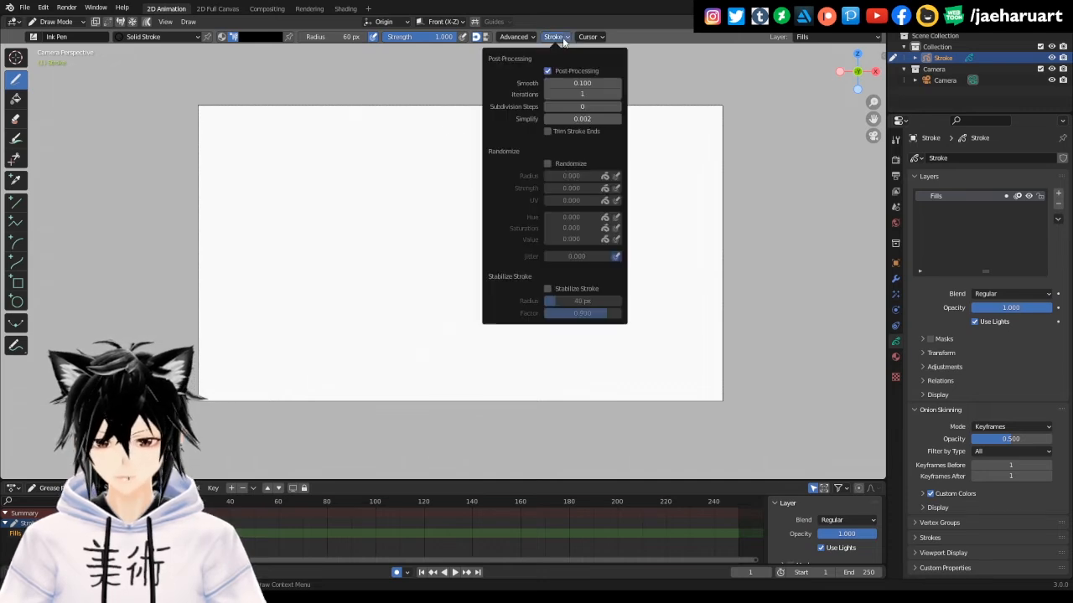
left_click(547, 289)
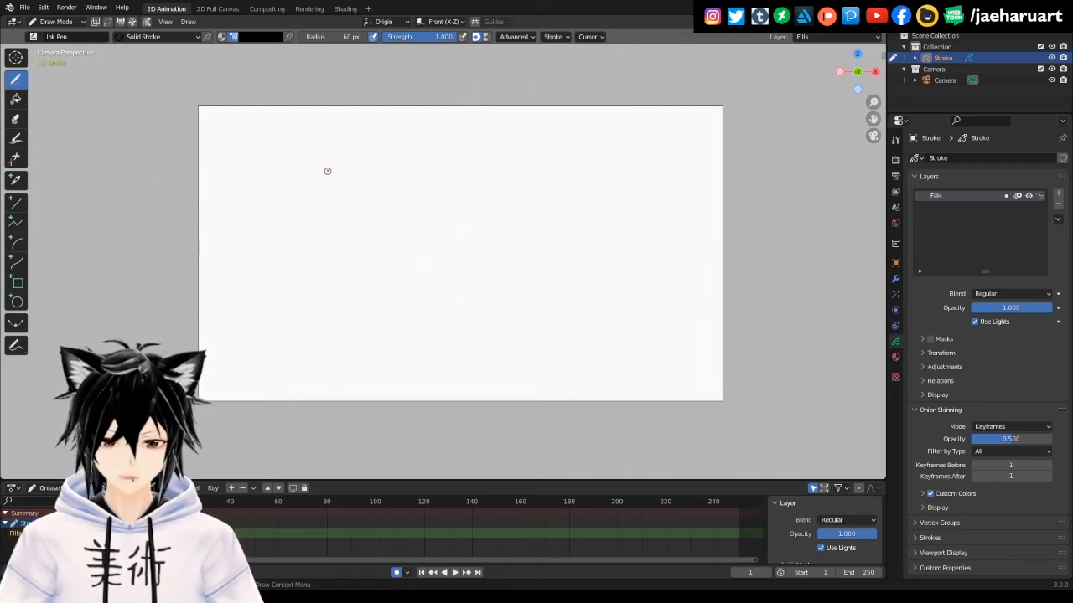
mouse_move(327, 171)
left_mouse_down()
mouse_move(366, 229)
mouse_move(428, 249)
mouse_move(471, 164)
left_mouse_up()
Set the Stabilize Stroke radius to 10 px and draw the character's two eyes above the jawline
left_click(557, 36)
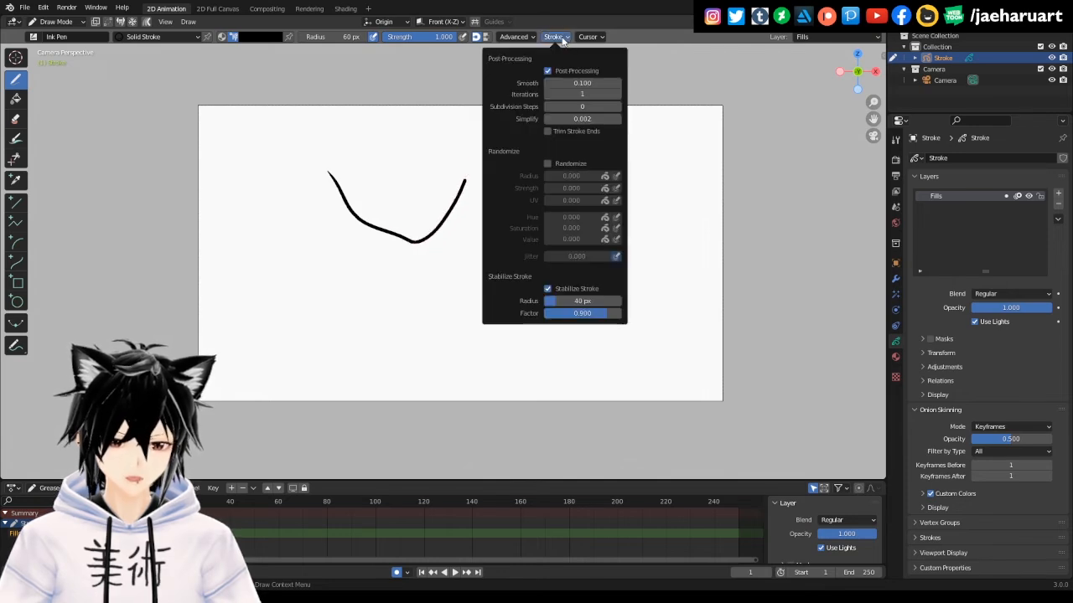
left_click(582, 301)
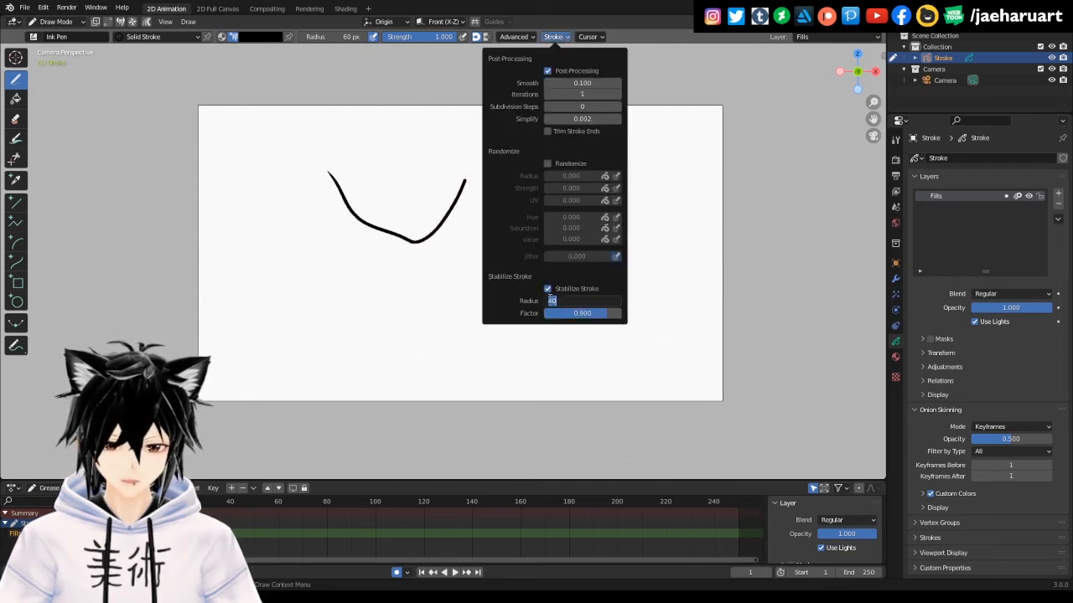
key("Return")
left_click_drag(561, 302, 526, 304)
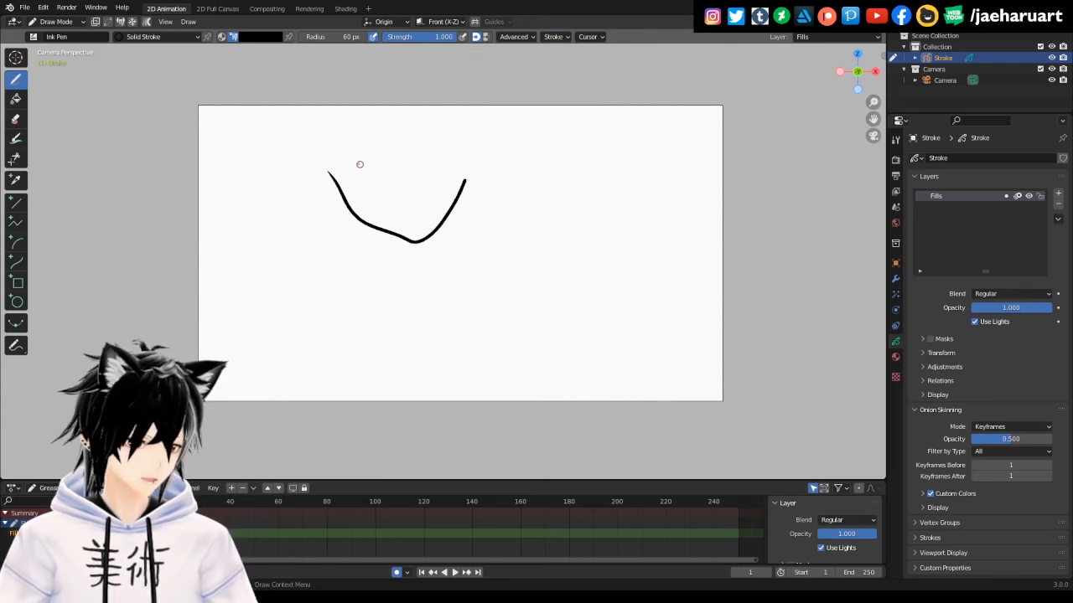
mouse_move(331, 177)
left_mouse_down()
mouse_move(377, 180)
mouse_move(351, 191)
mouse_move(366, 188)
mouse_move(372, 181)
mouse_move(353, 184)
mouse_move(436, 148)
mouse_move(436, 161)
mouse_move(440, 144)
mouse_move(424, 171)
mouse_move(434, 141)
mouse_move(382, 179)
left_mouse_up()
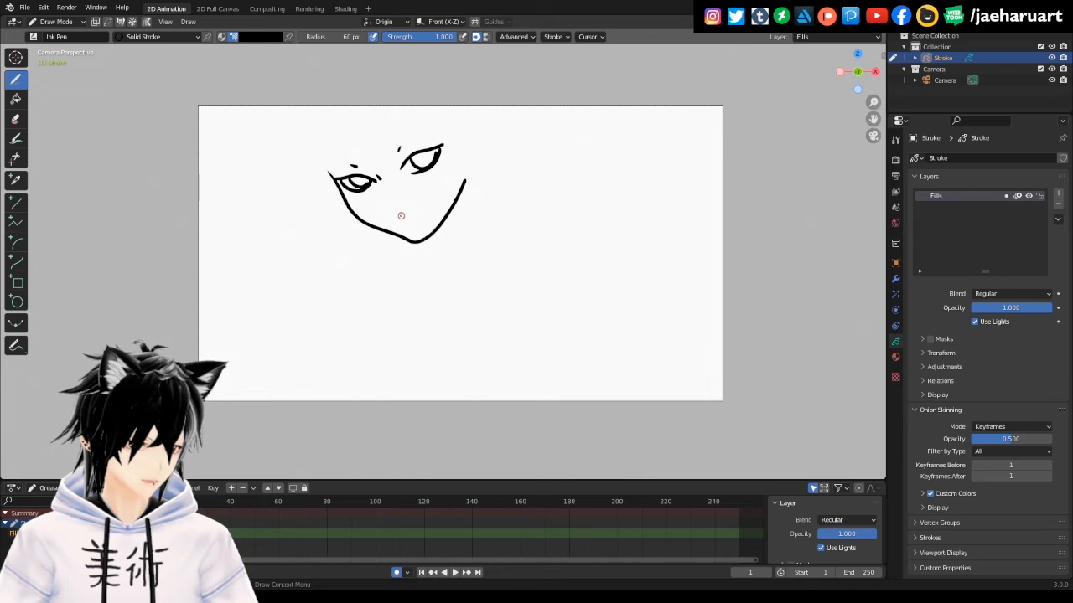
Turn off Stabilize Stroke and draw the character's nose, mouth and spiky hair
left_click(554, 37)
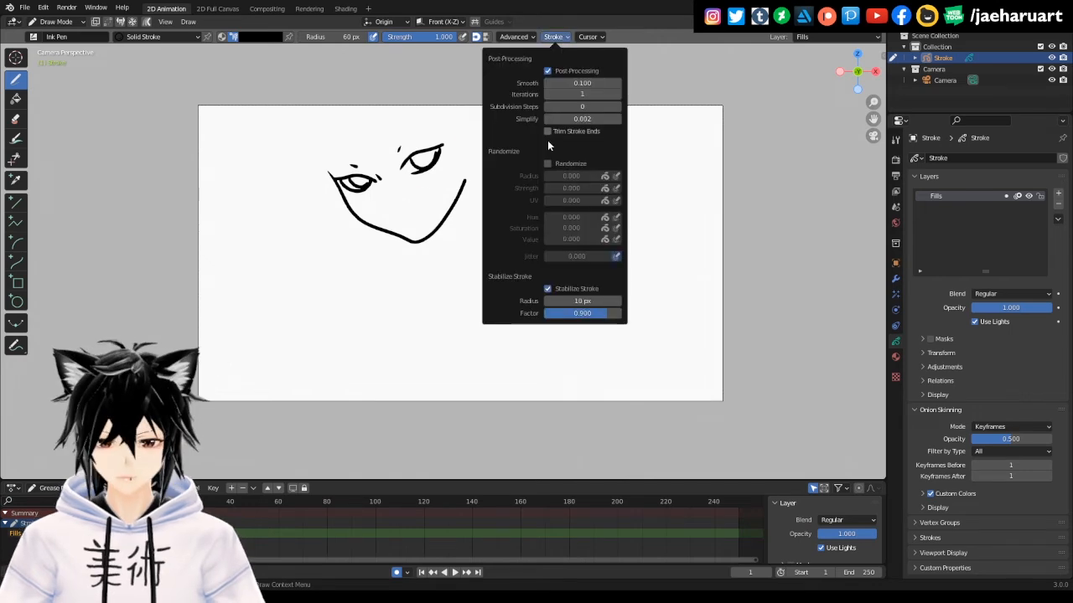
left_click(546, 288)
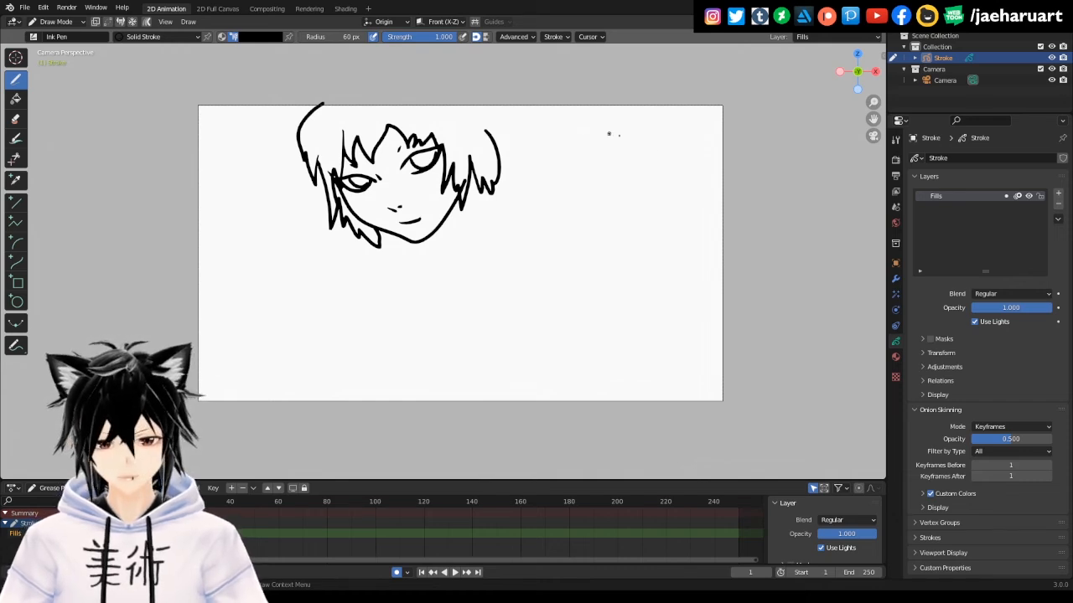
Add a Noise modifier to the Stroke object and set its Position to 0.14 while the animation plays
left_click(895, 280)
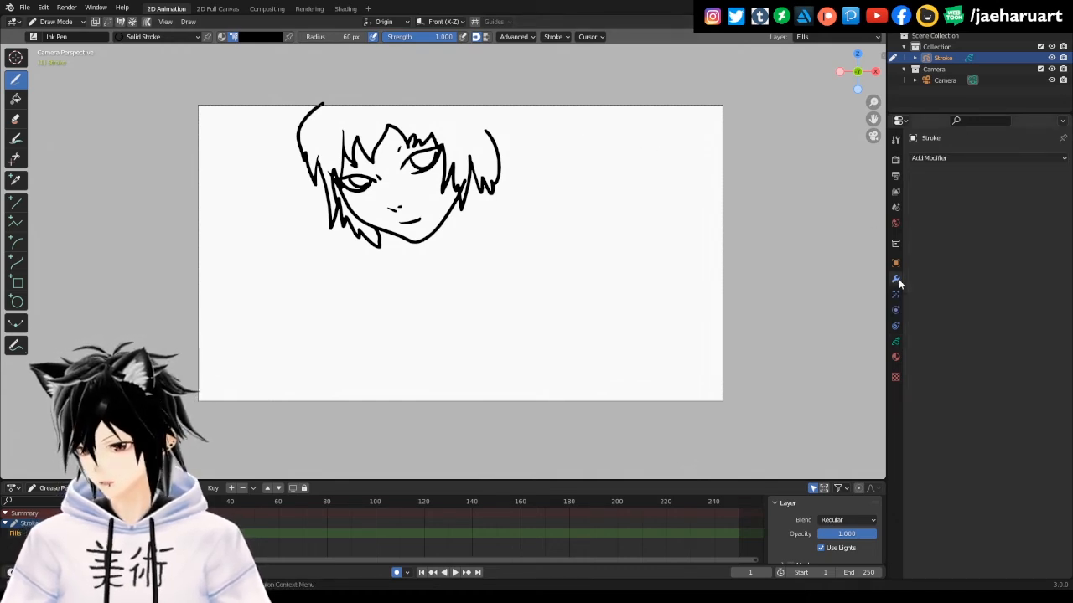
left_click(929, 159)
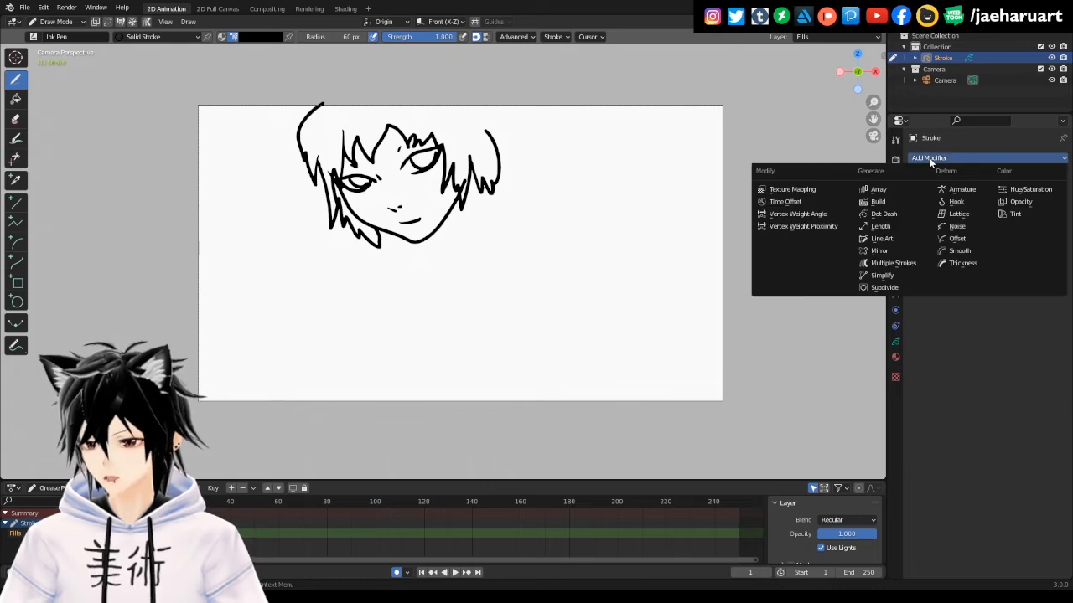
left_click(957, 226)
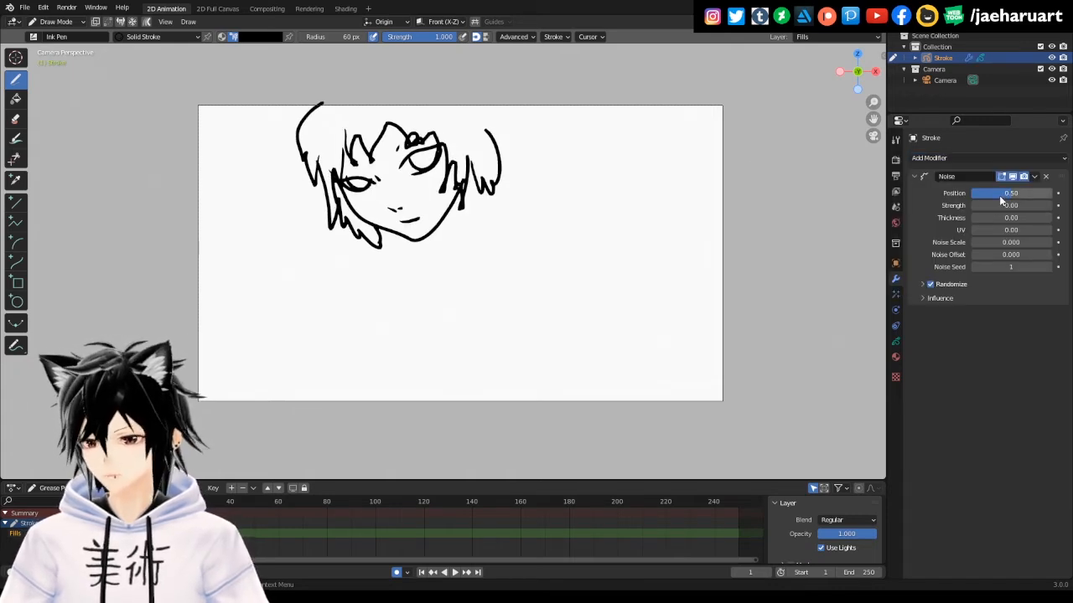
left_click(941, 160)
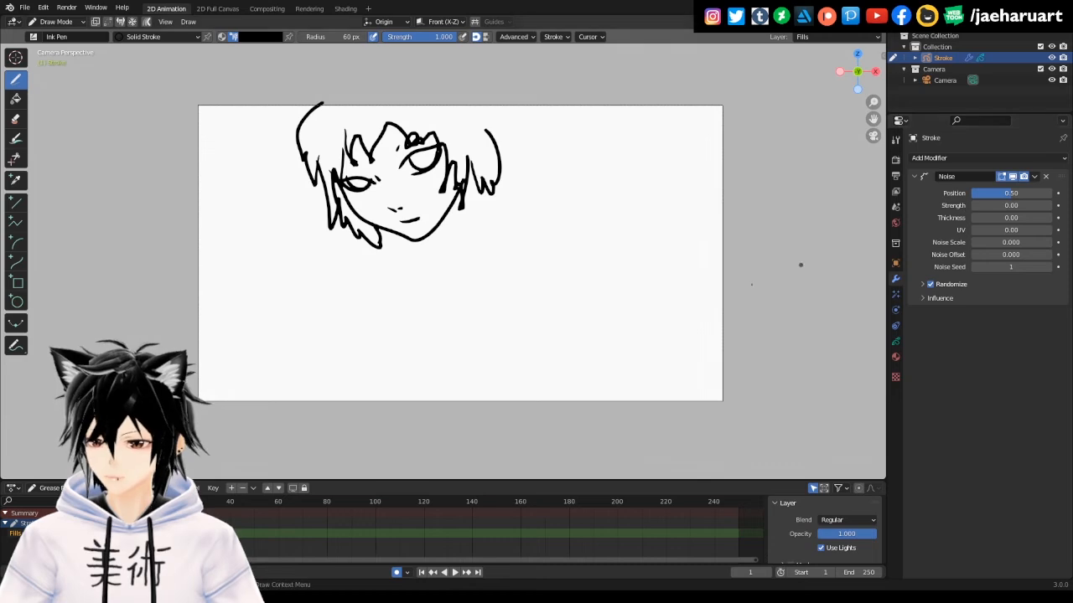
left_click(455, 572)
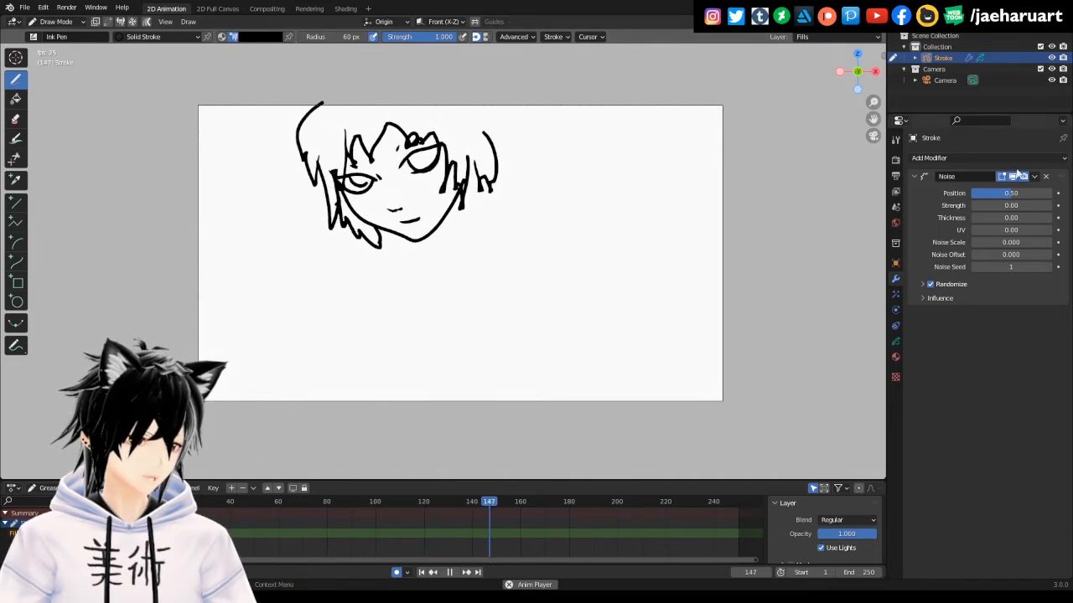
left_click_drag(1008, 195, 970, 209)
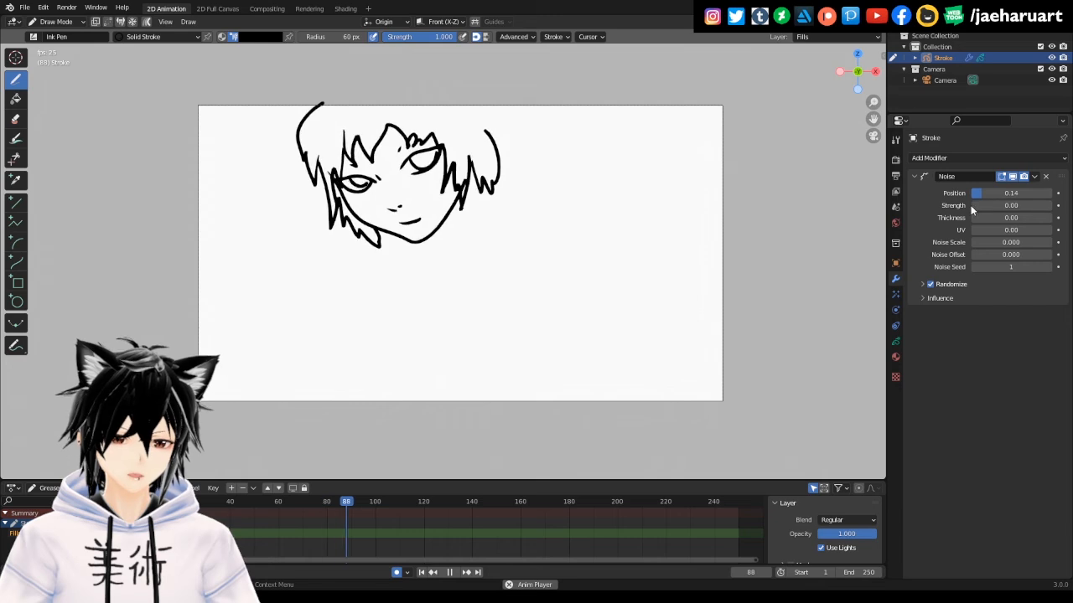
Check the layer choices in the Noise modifier's Influence settings and remove the modifier
left_click(923, 298)
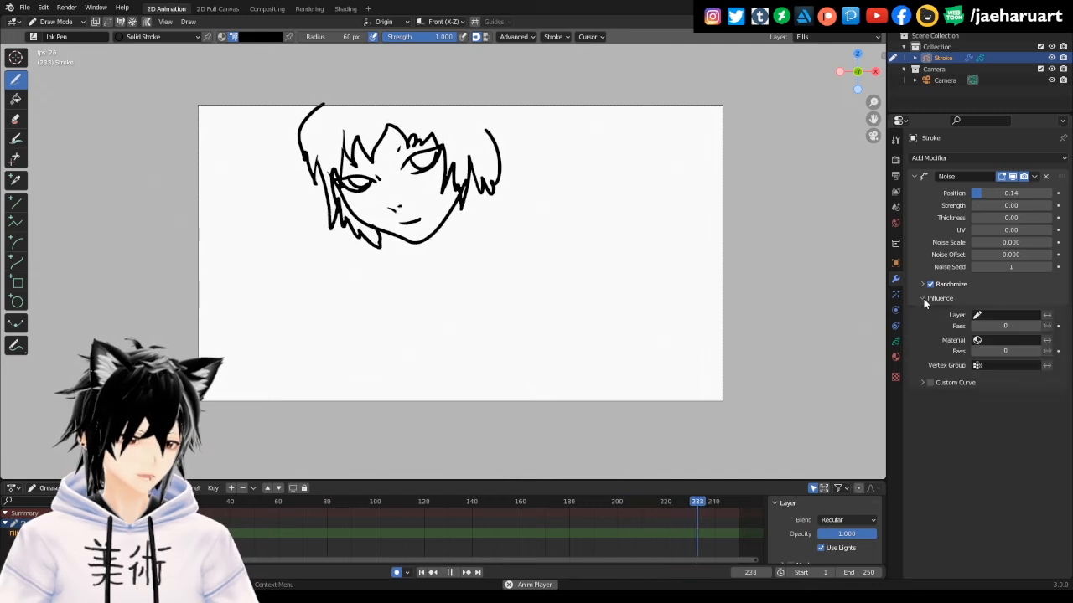
left_click(1005, 316)
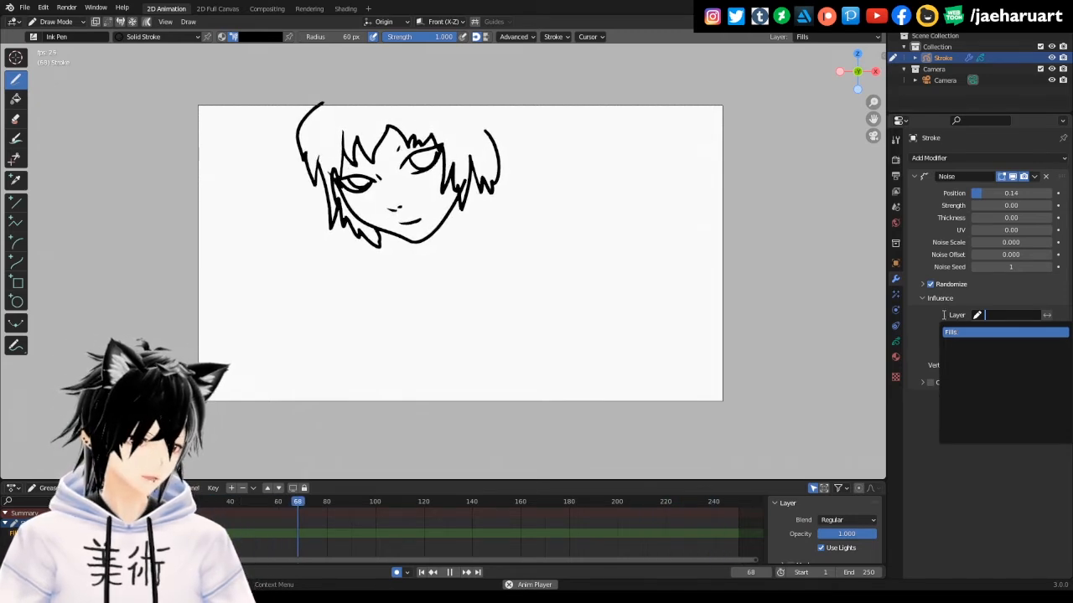
key("Escape")
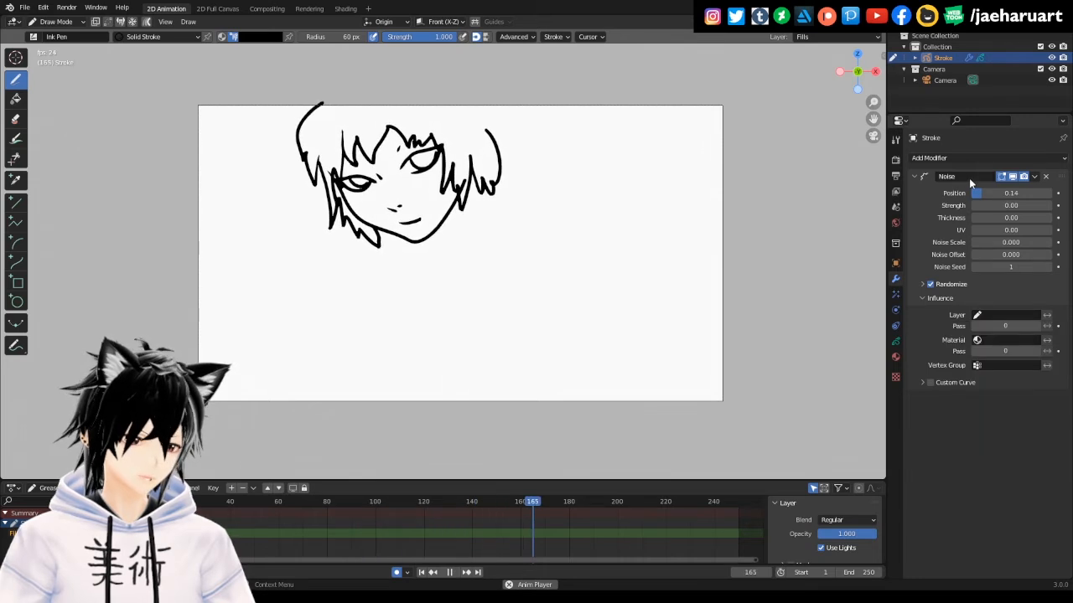
left_click(1045, 177)
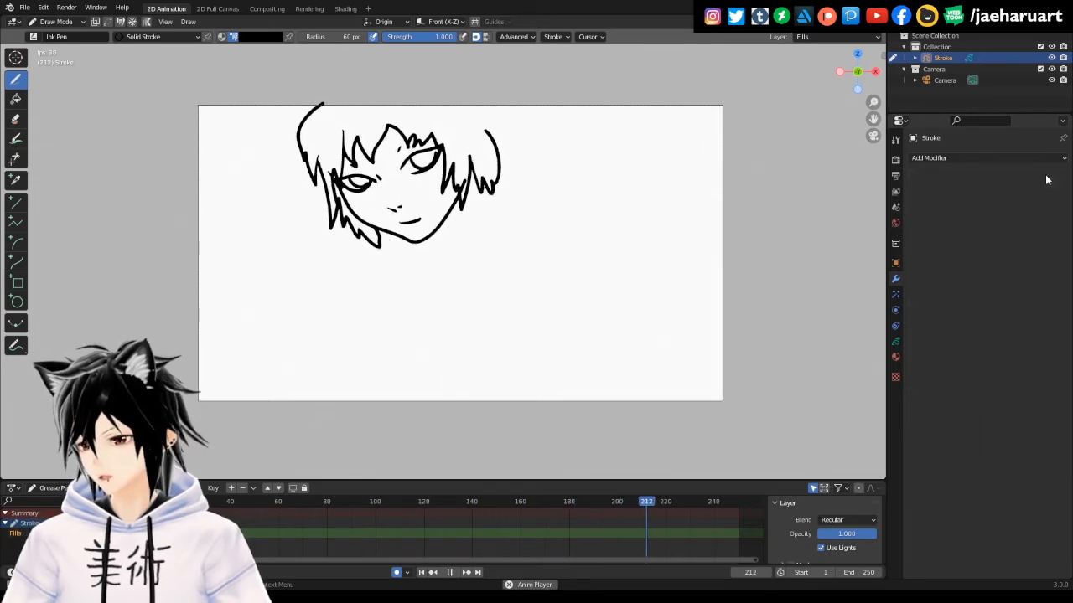
Add an Array modifier with a Count of 2 to the Stroke object
left_click(965, 158)
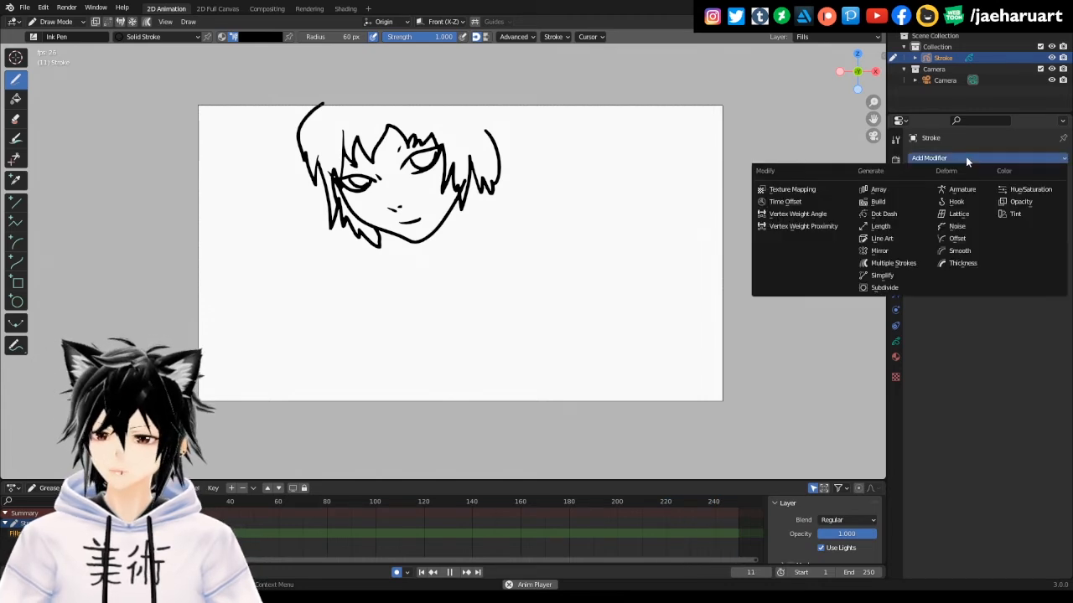
left_click(898, 191)
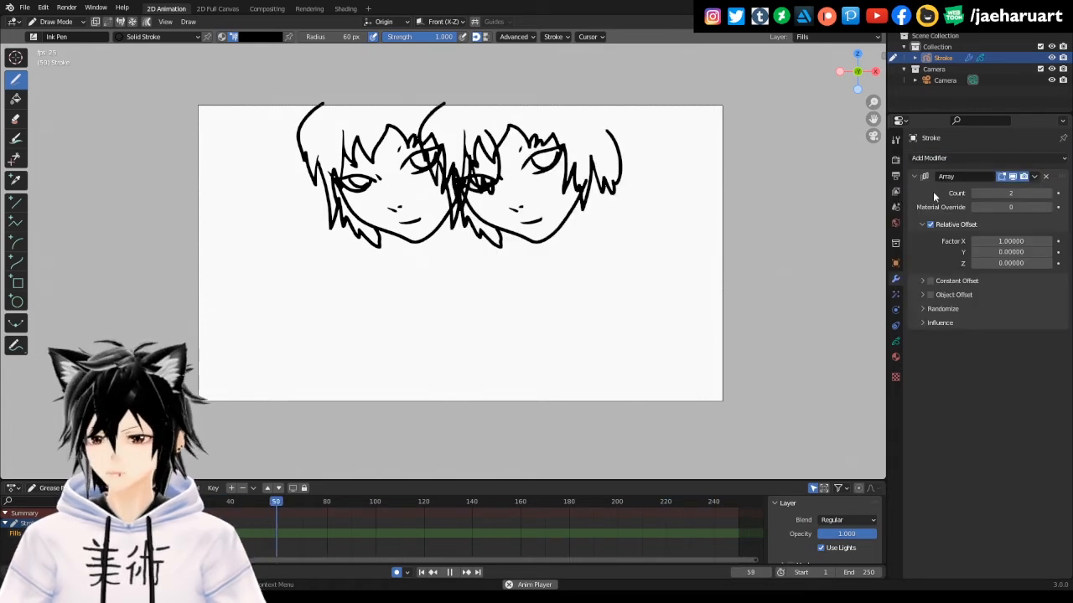
mouse_move(1010, 192)
left_mouse_down()
mouse_move(1039, 192)
mouse_move(1002, 193)
mouse_move(1010, 193)
left_mouse_up()
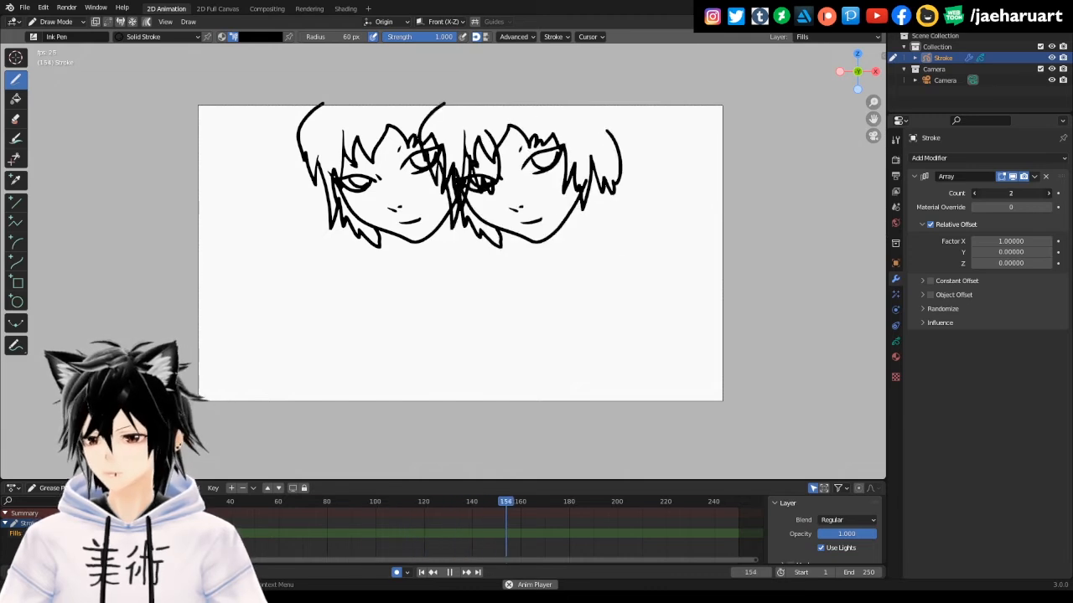
Insert a keyframe on the Array modifier's Count and enlarge the dope sheet and timeline area
right_click(995, 194)
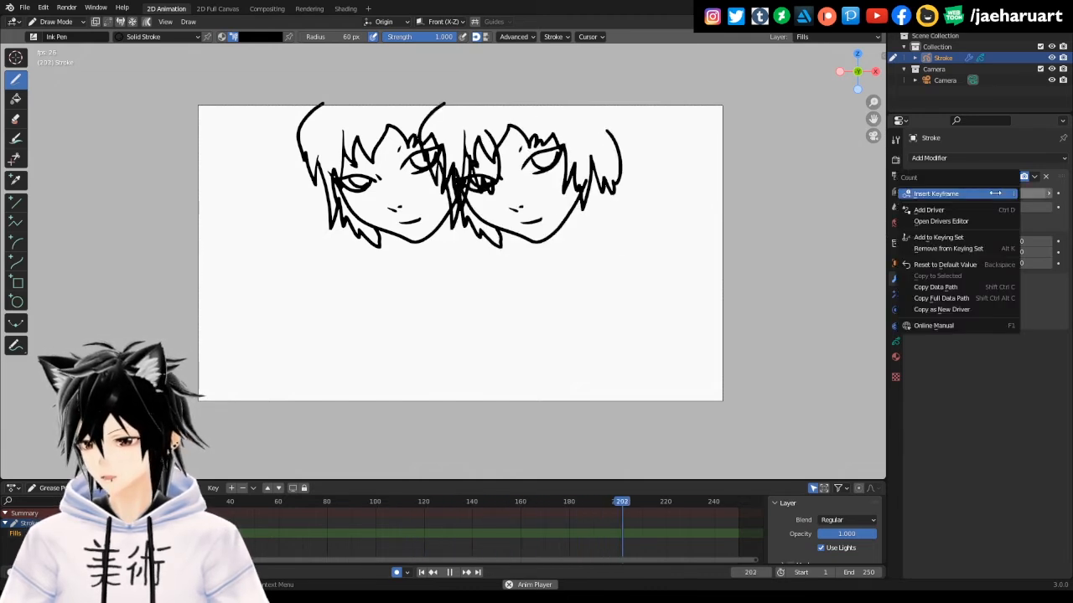
left_click(996, 193)
left_click_drag(359, 479, 359, 430)
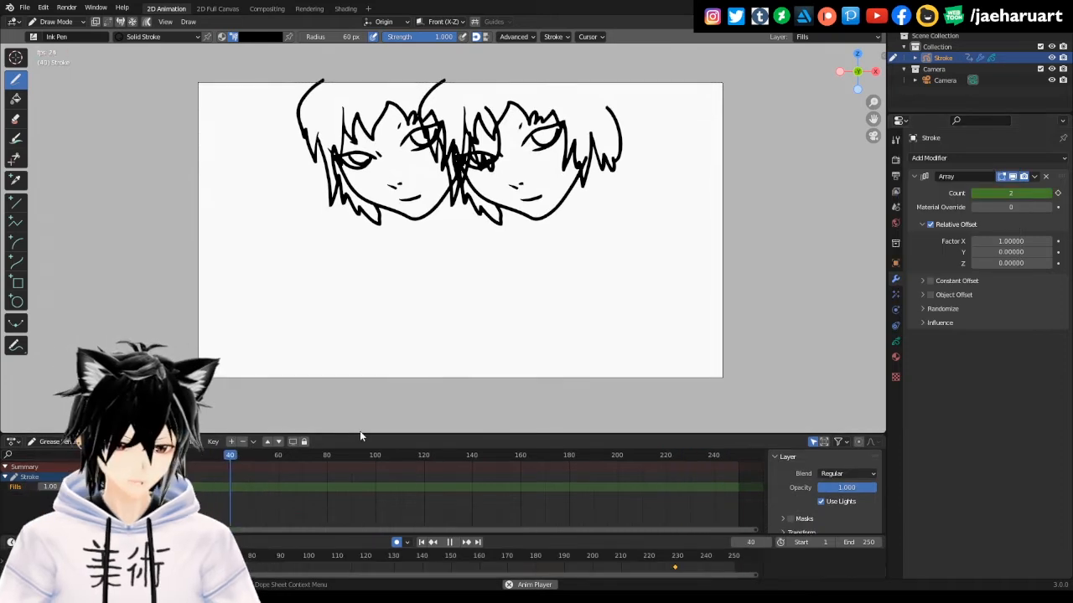
Set the Array modifier's Count to 8 at frame 72 and insert a keyframe on it
key("space")
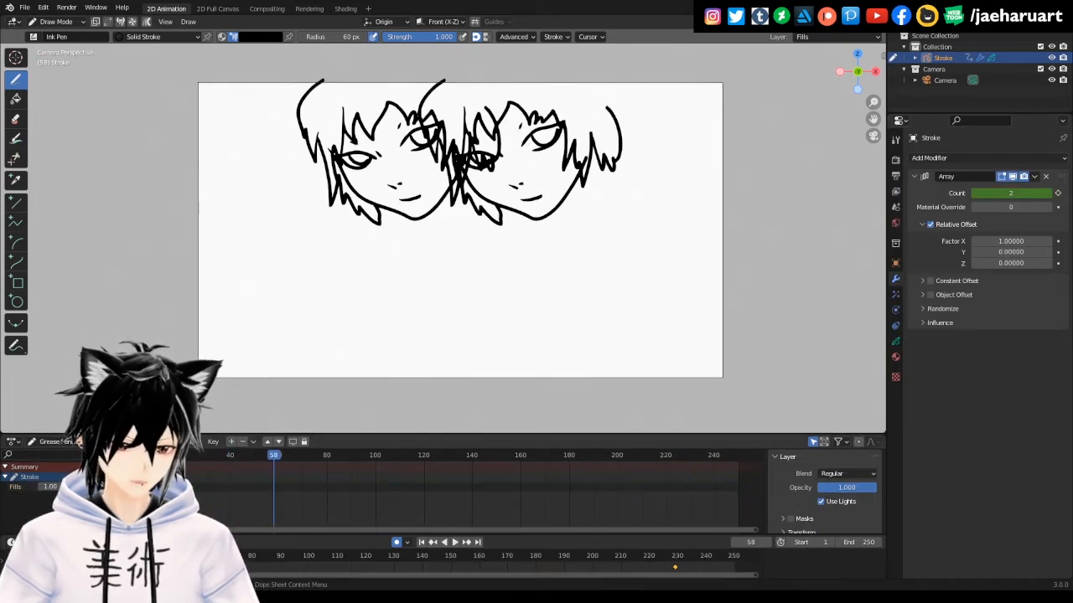
left_click_drag(136, 487, 309, 472)
key("space")
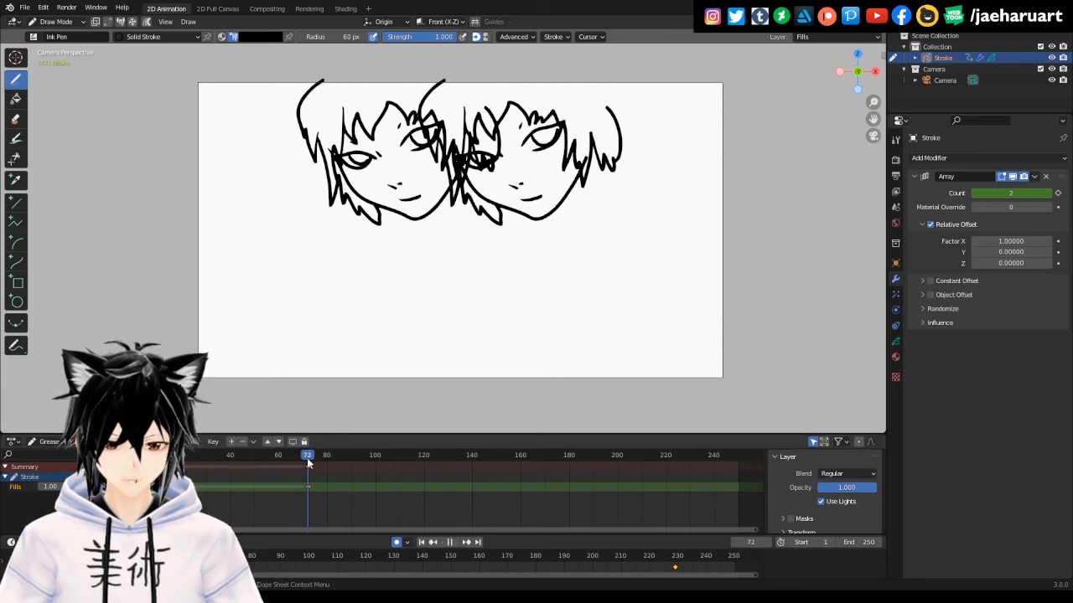
key("space")
double_click(1010, 193)
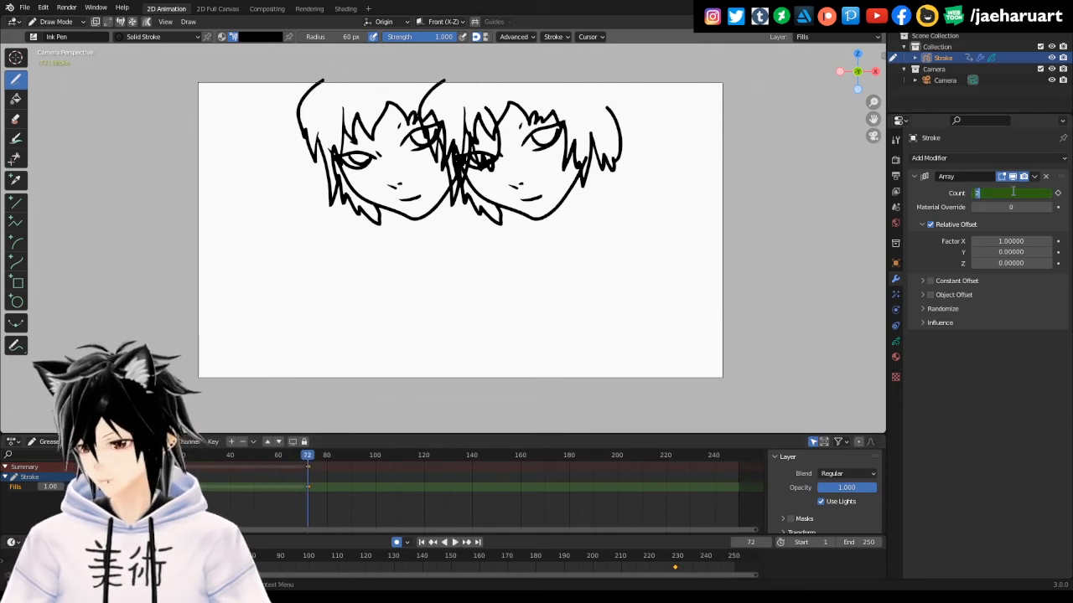
type("8")
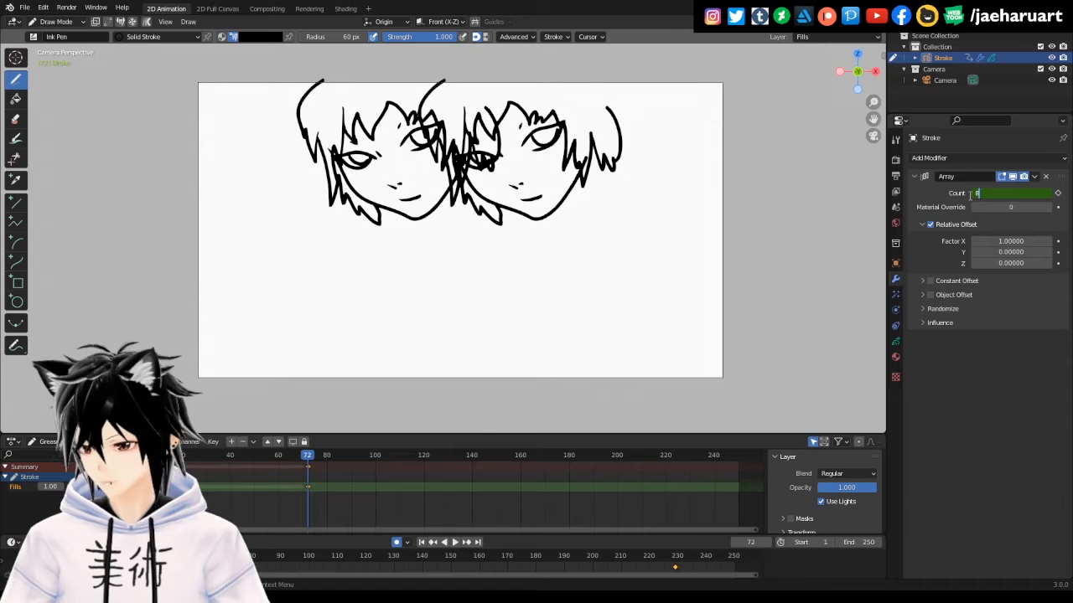
key("Return")
key("i")
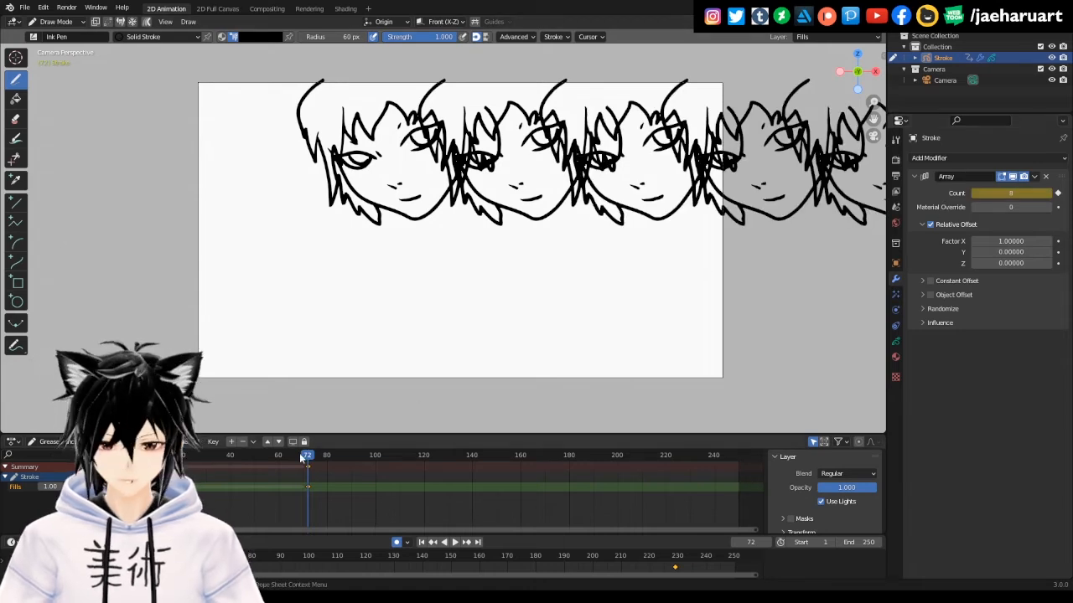
Set the Array modifier's Count to 1 at frame 1, recording it as a keyframe
left_click(134, 455)
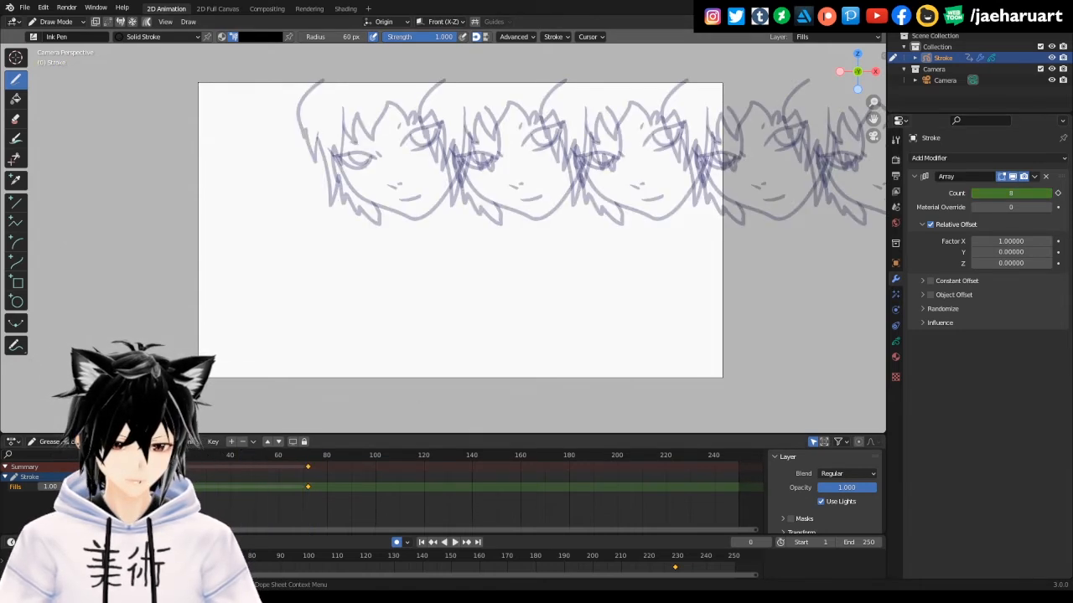
left_click(134, 486)
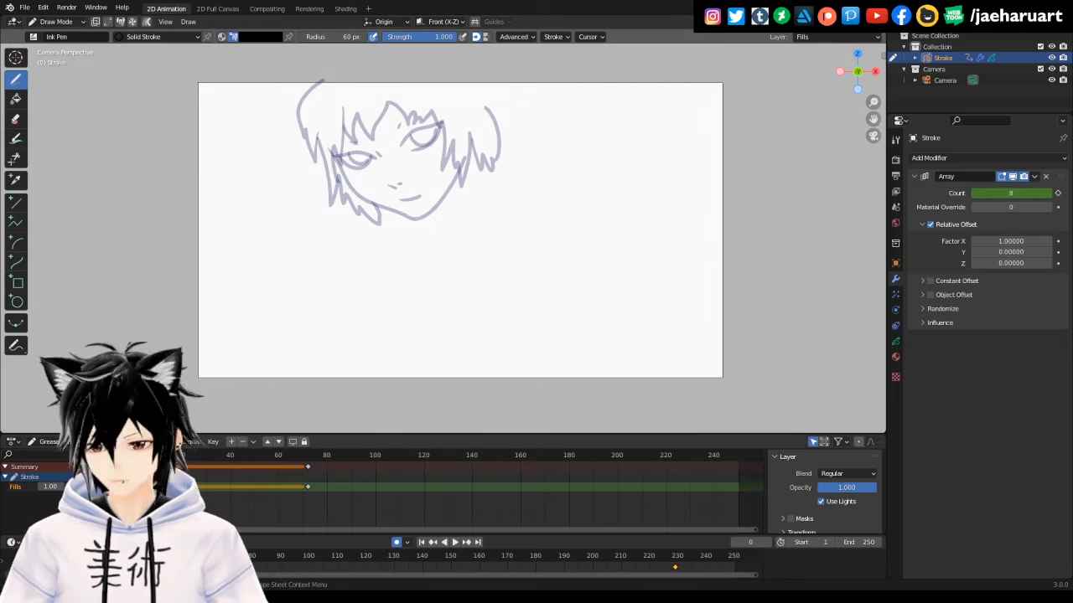
left_click_drag(134, 455, 137, 455)
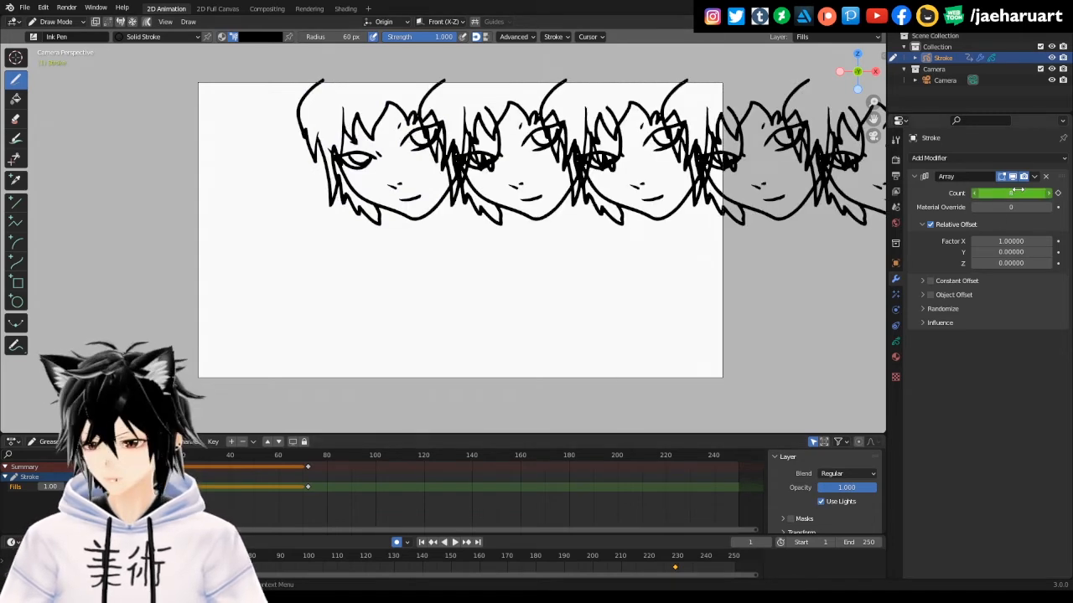
left_click(1018, 191)
type("1")
key("Return")
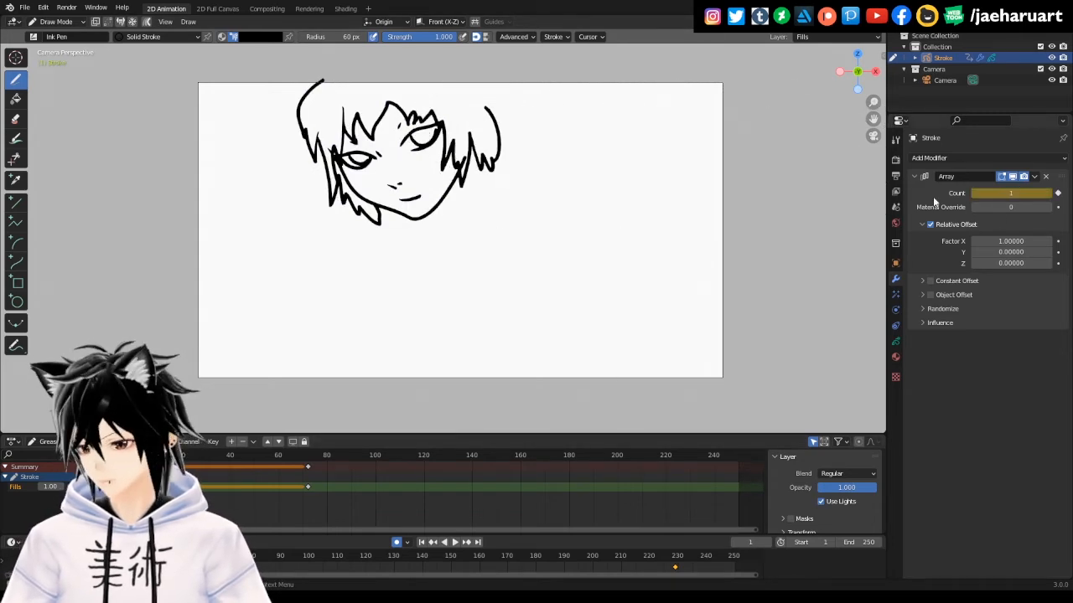
Play the Array Count animation and move the playhead to frame 72 to review the number of face copies
key("space")
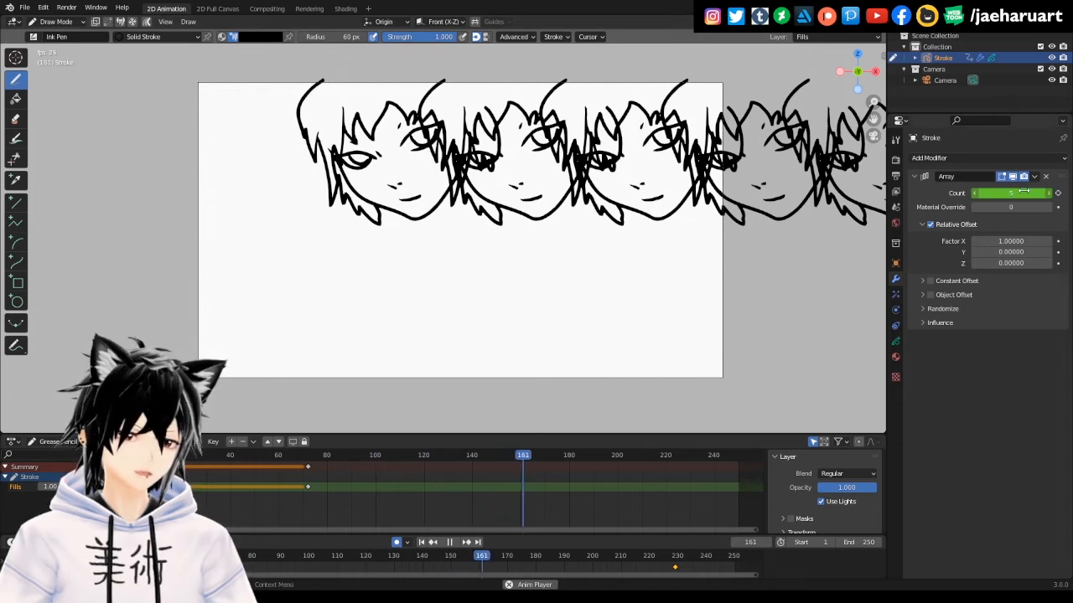
key("space")
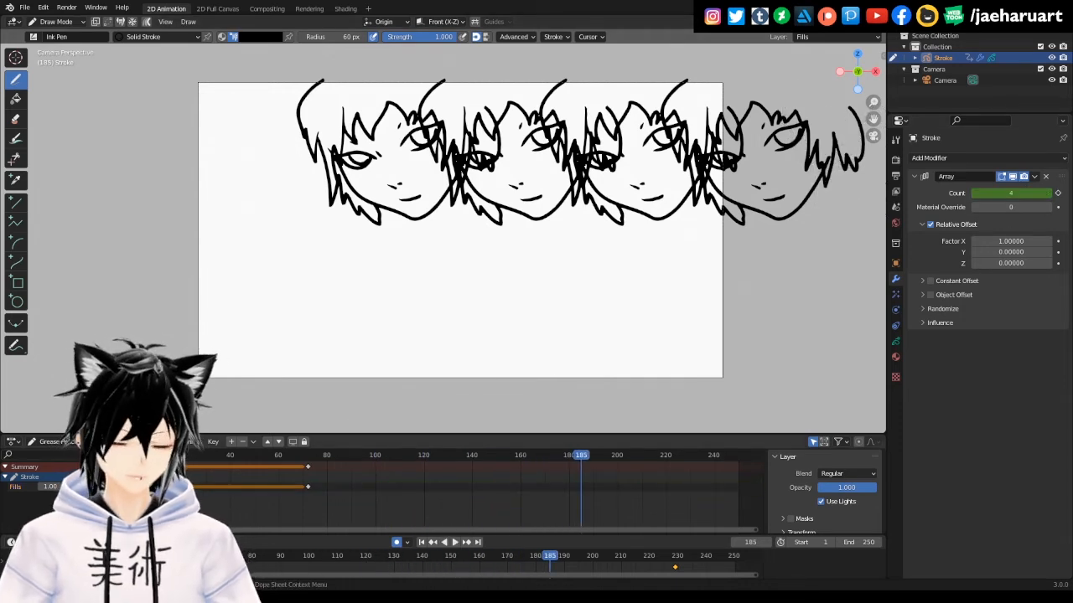
key("space")
key("shift+Left")
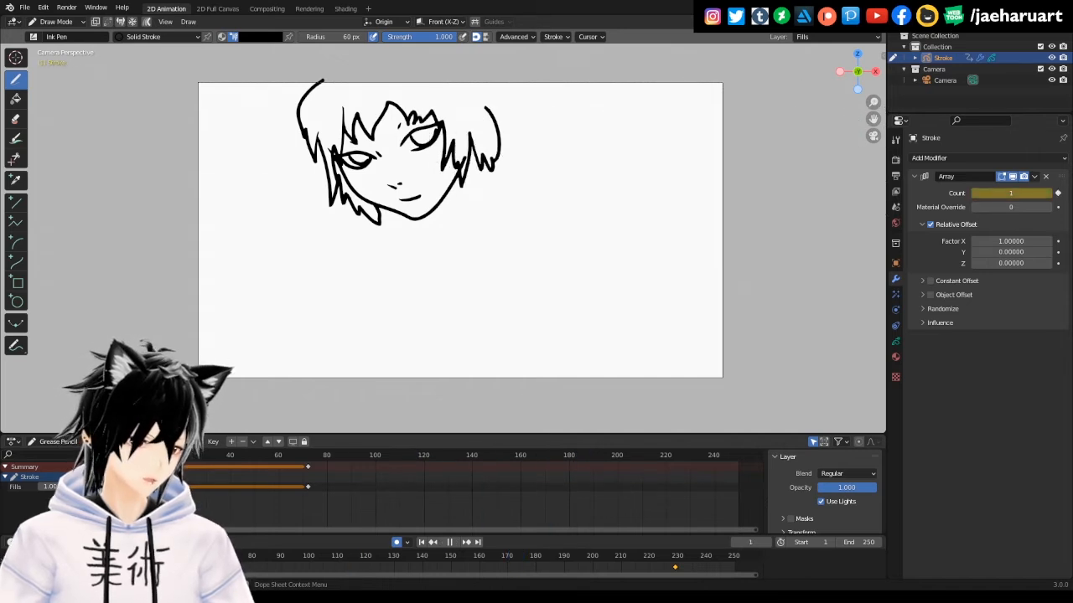
left_click_drag(136, 461, 307, 465)
left_click(309, 466)
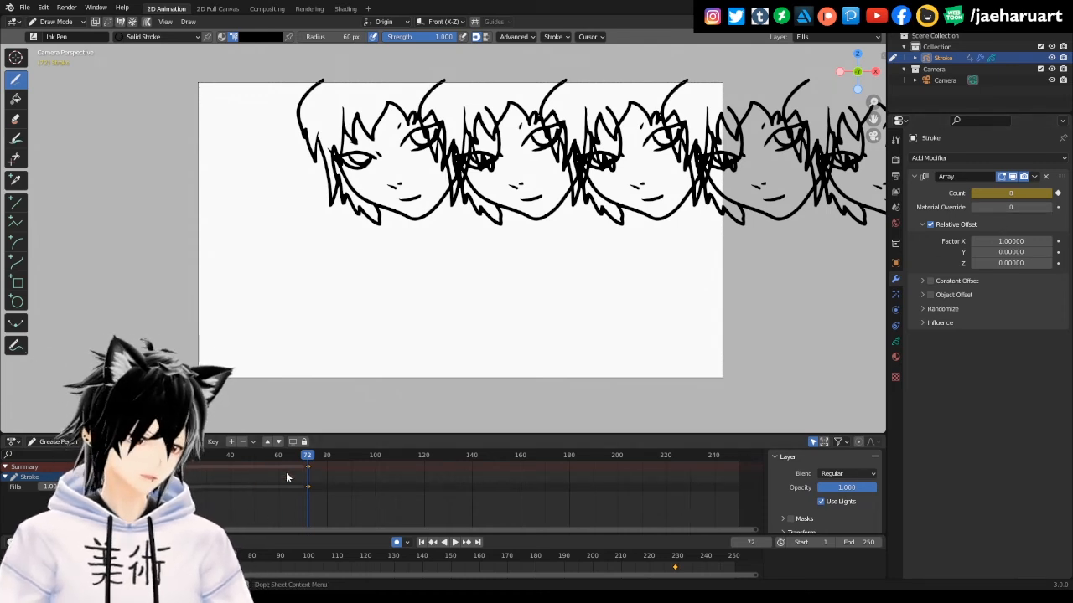
Check the Array modifier's Influence settings and remove the modifier from the Stroke object
left_click(922, 323)
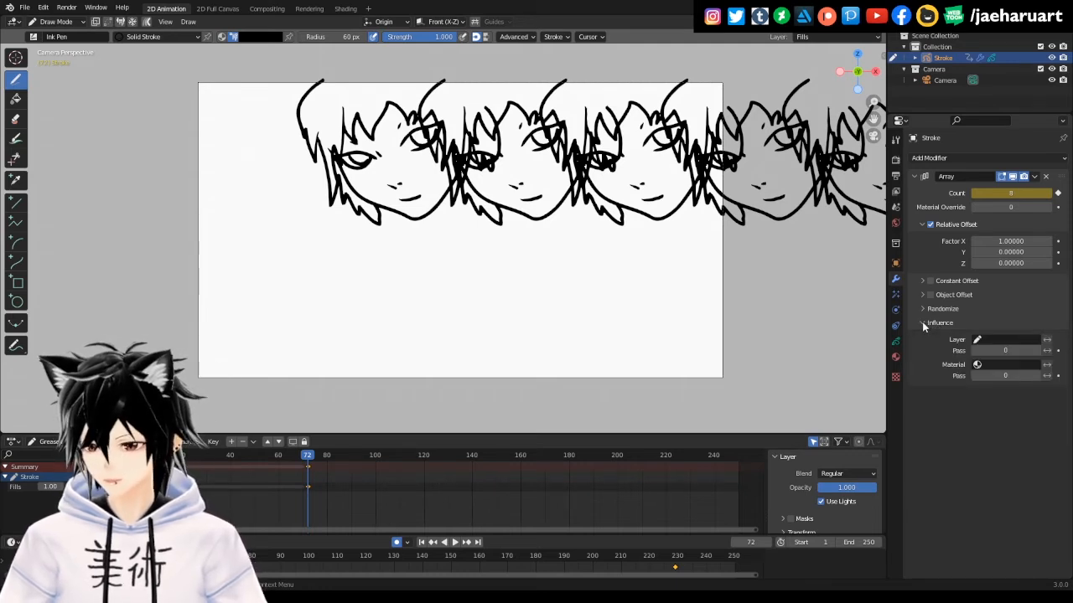
left_click(921, 323)
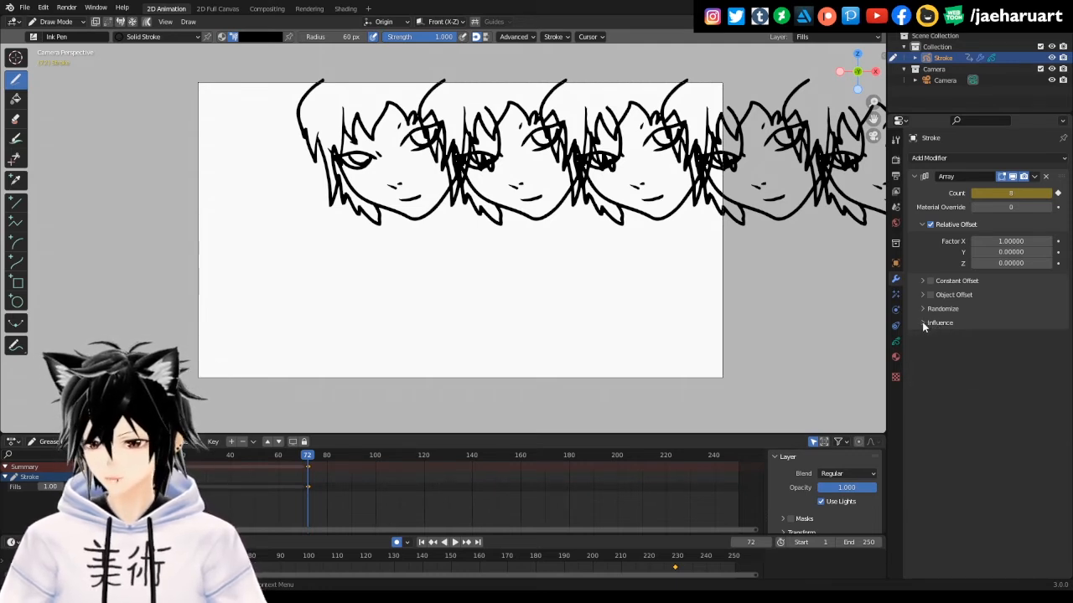
left_click(1048, 177)
Add a Thickness modifier to the Stroke object, limit its influence to the Fills layer and adjust the Thickness Factor
left_click(995, 158)
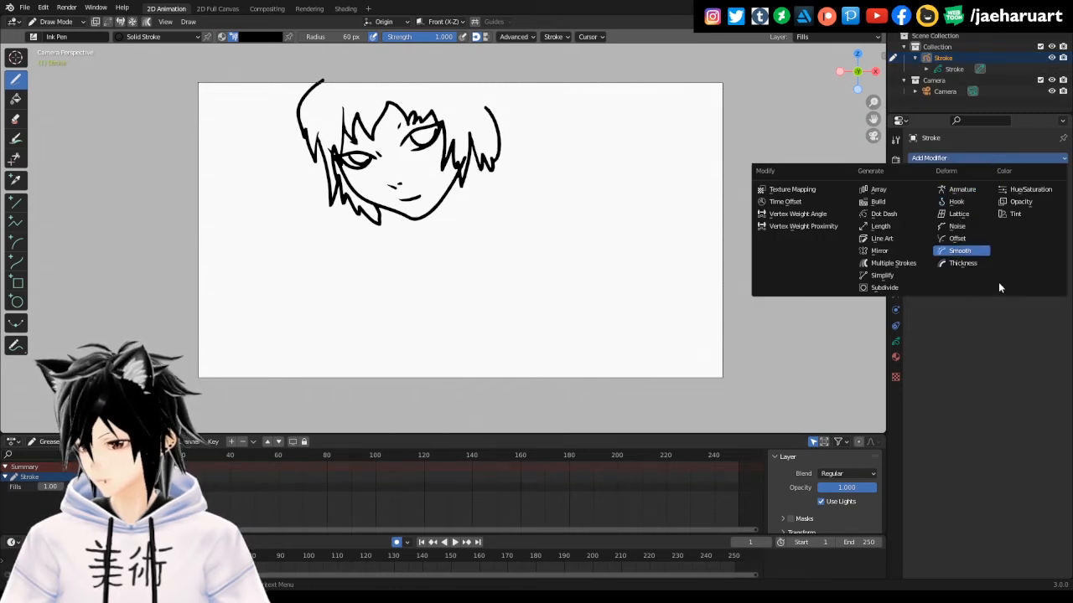
left_click(968, 264)
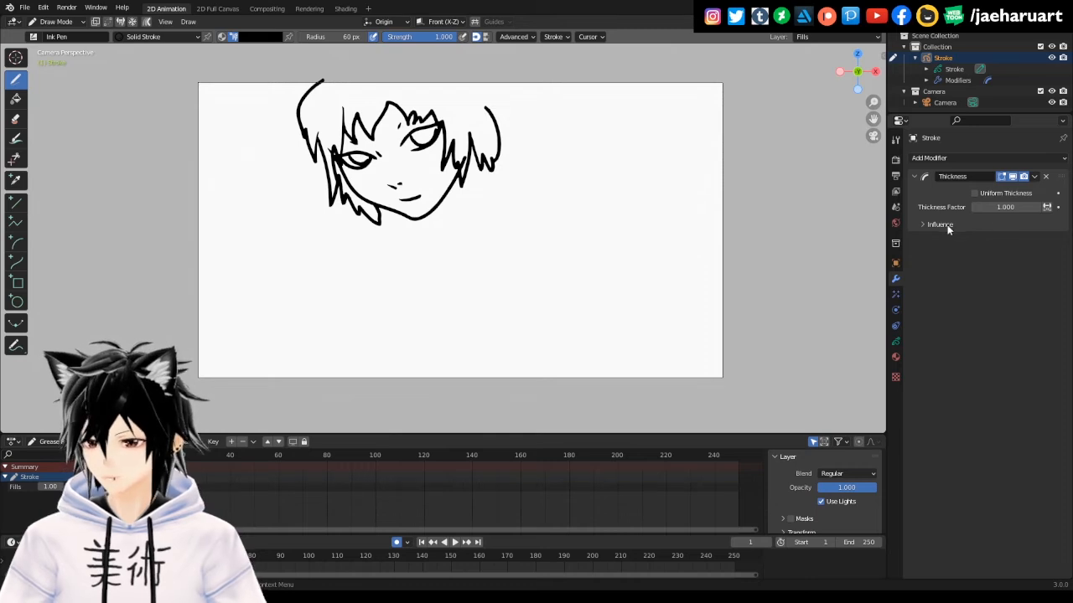
left_click(923, 224)
left_click(1006, 241)
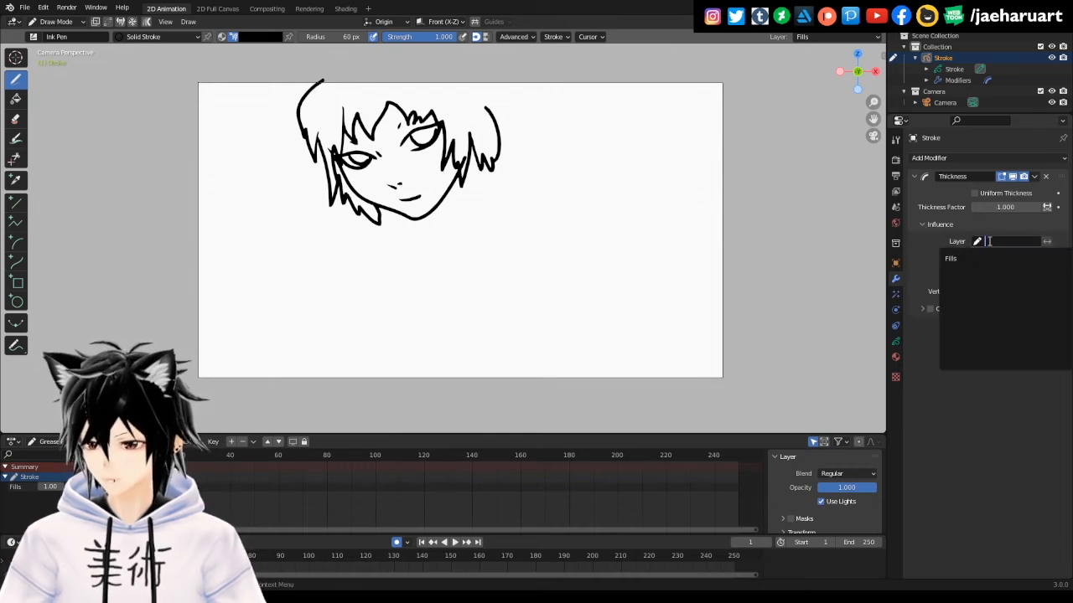
left_click(998, 259)
mouse_move(1005, 207)
left_mouse_down()
mouse_move(962, 207)
mouse_move(982, 207)
left_mouse_up()
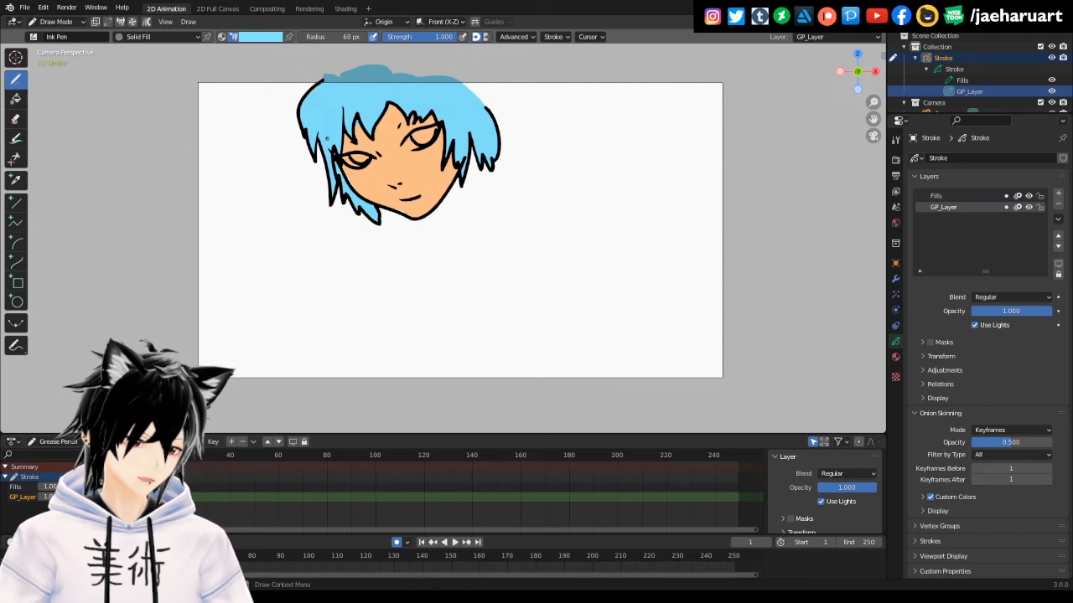
Draw a light blue Solid Fill circle beside the head and a scribbled patch below it using the Solid Stroke material
mouse_move(252, 166)
left_mouse_down()
mouse_move(244, 241)
mouse_move(261, 161)
left_mouse_up()
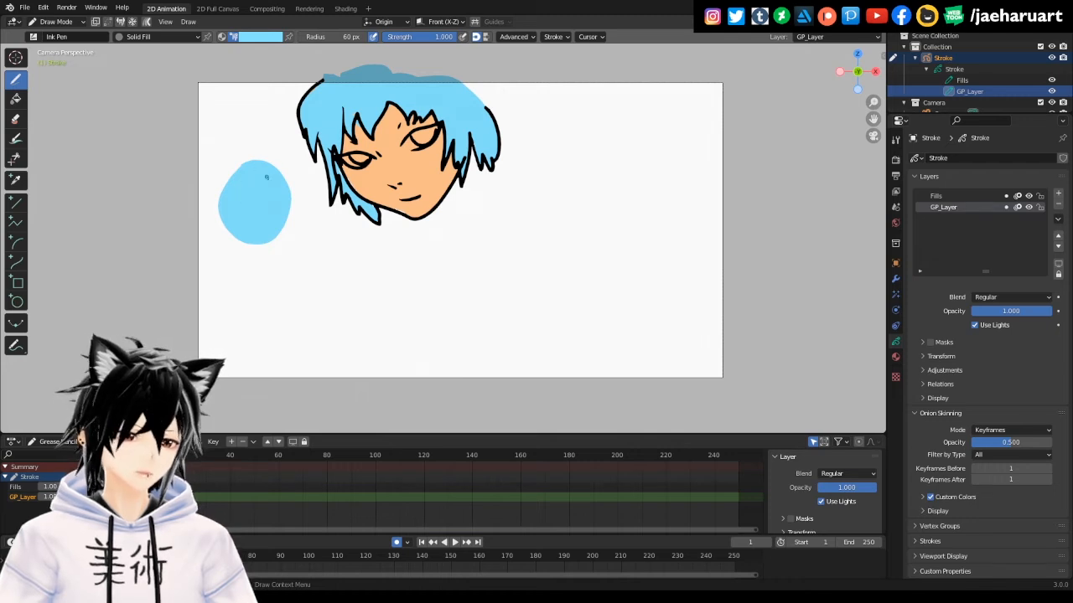
key("ctrl+z")
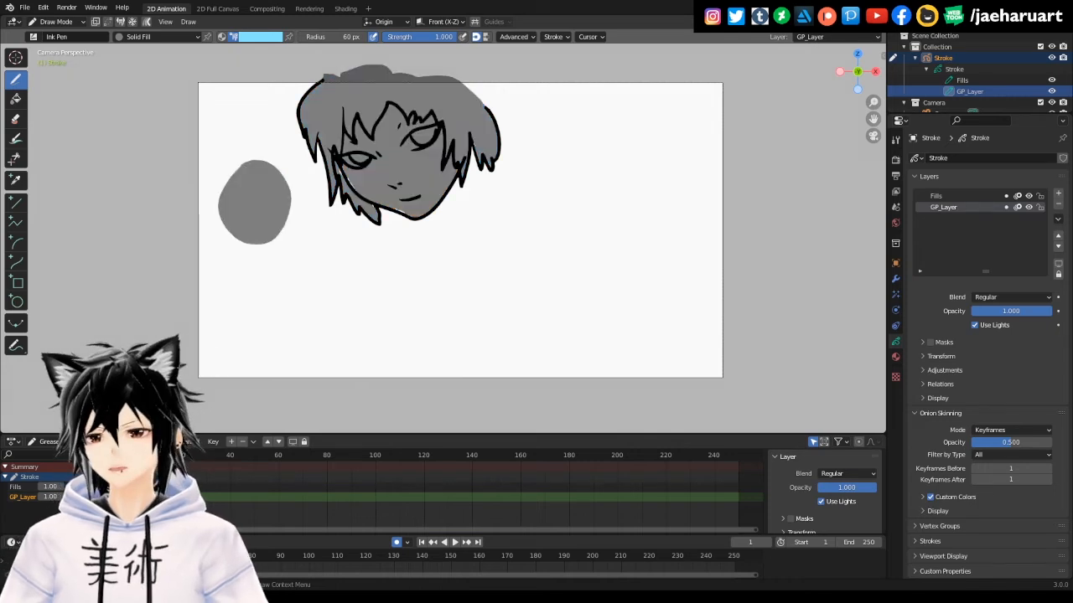
left_click(151, 38)
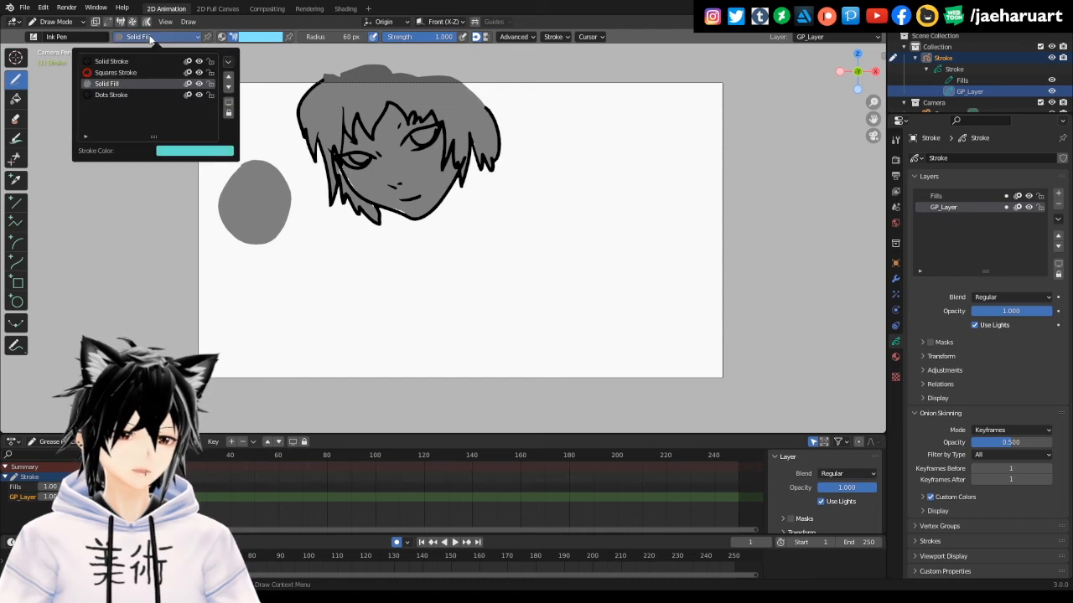
left_click(126, 62)
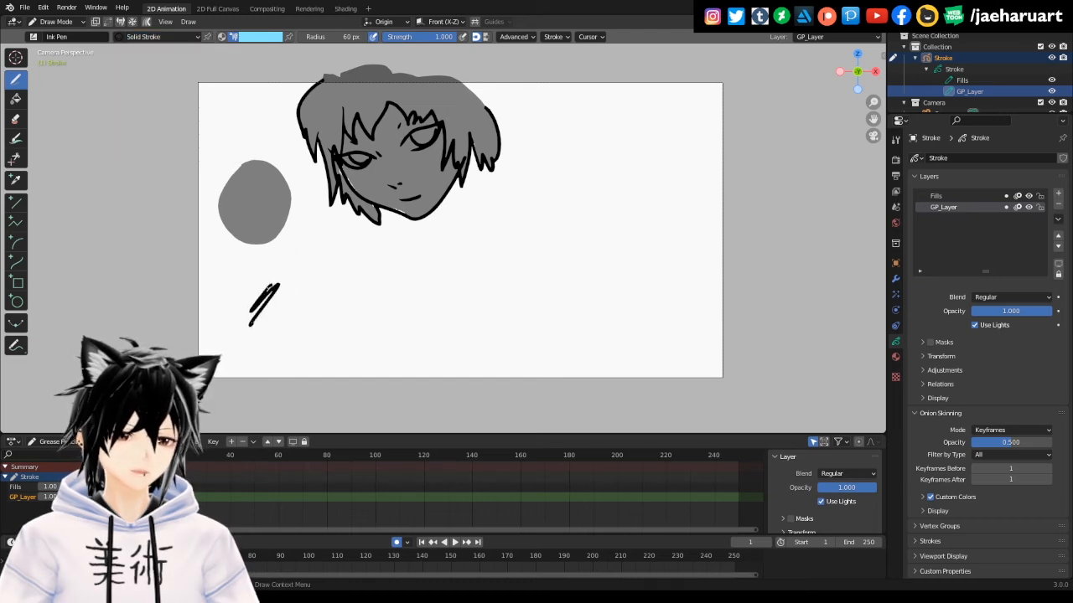
mouse_move(250, 325)
left_mouse_down()
mouse_move(256, 347)
mouse_move(295, 312)
left_mouse_up()
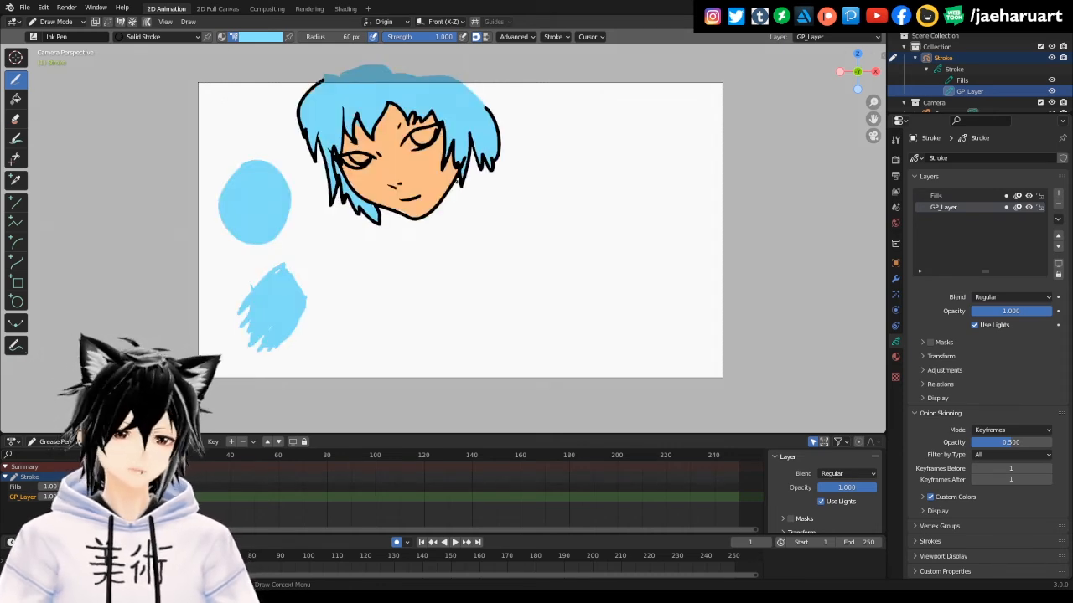
Add a Rim visual effect to the Stroke object
left_click(895, 294)
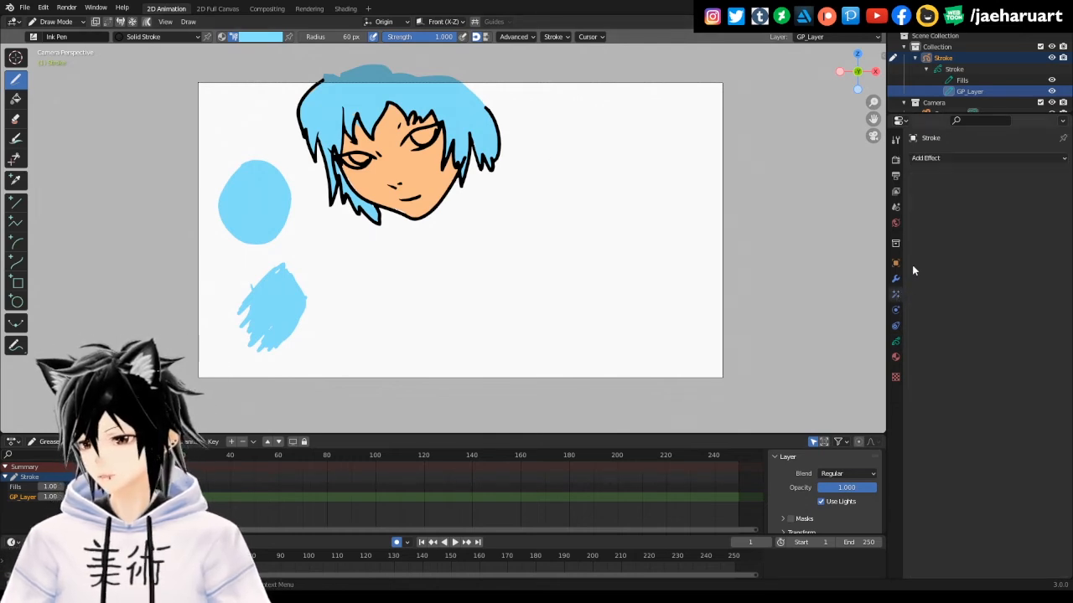
left_click(937, 157)
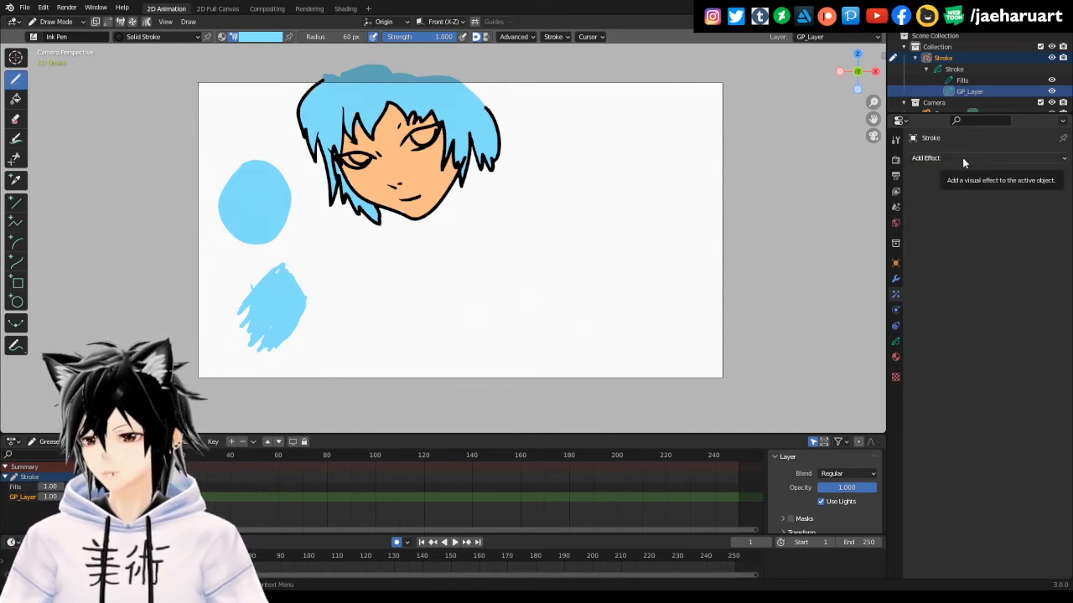
left_click(966, 159)
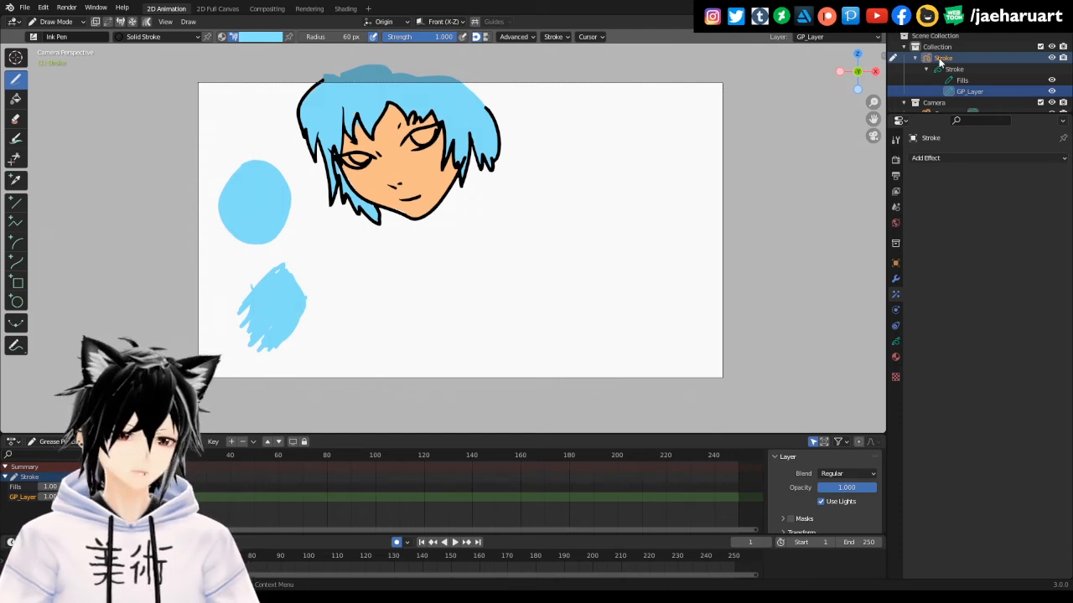
left_click(941, 58)
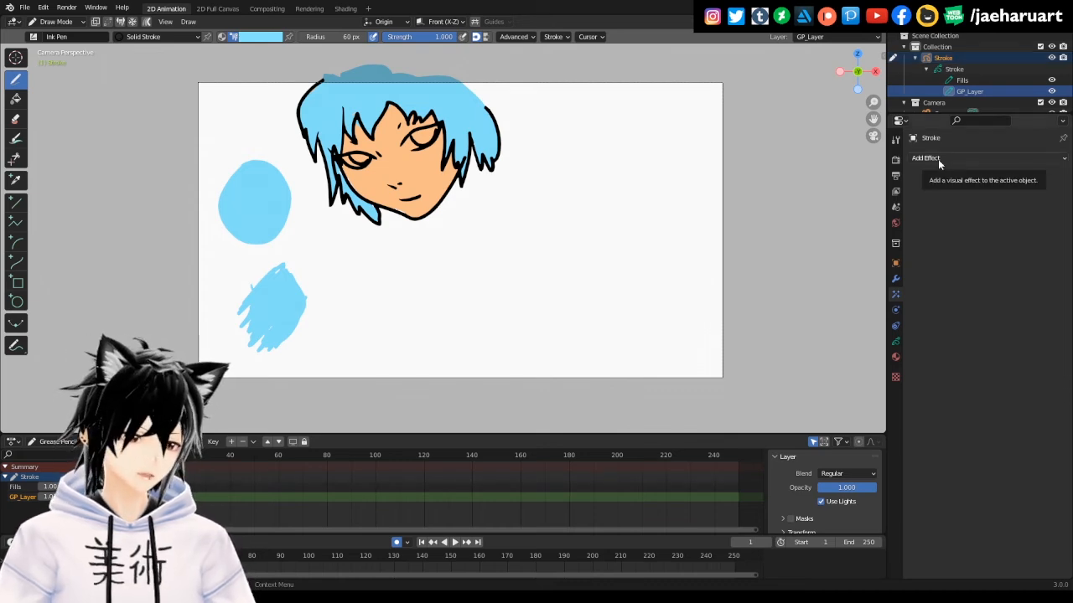
left_click(937, 159)
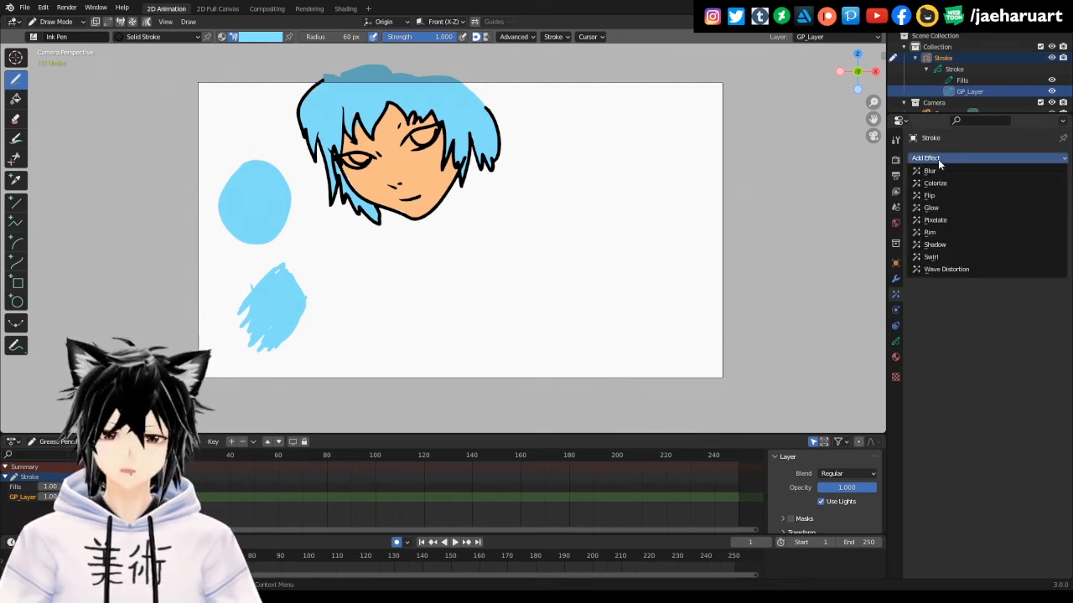
left_click(948, 233)
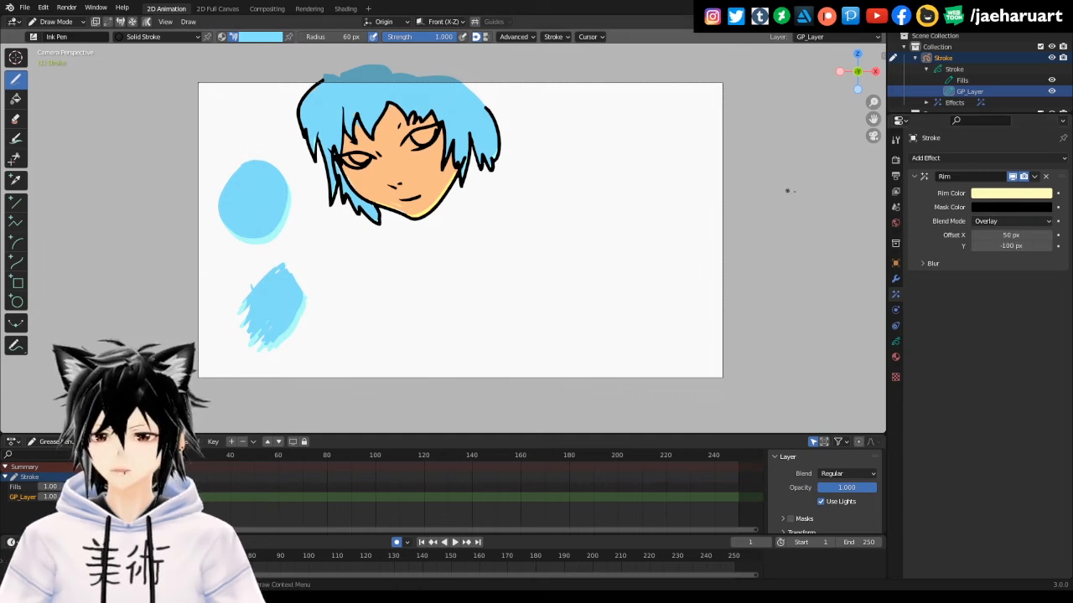
Set the Rim effect's offset to X 93 px and Y -194 px and change the Rim Color to pink
left_click_drag(995, 235, 1021, 236)
left_click(987, 220)
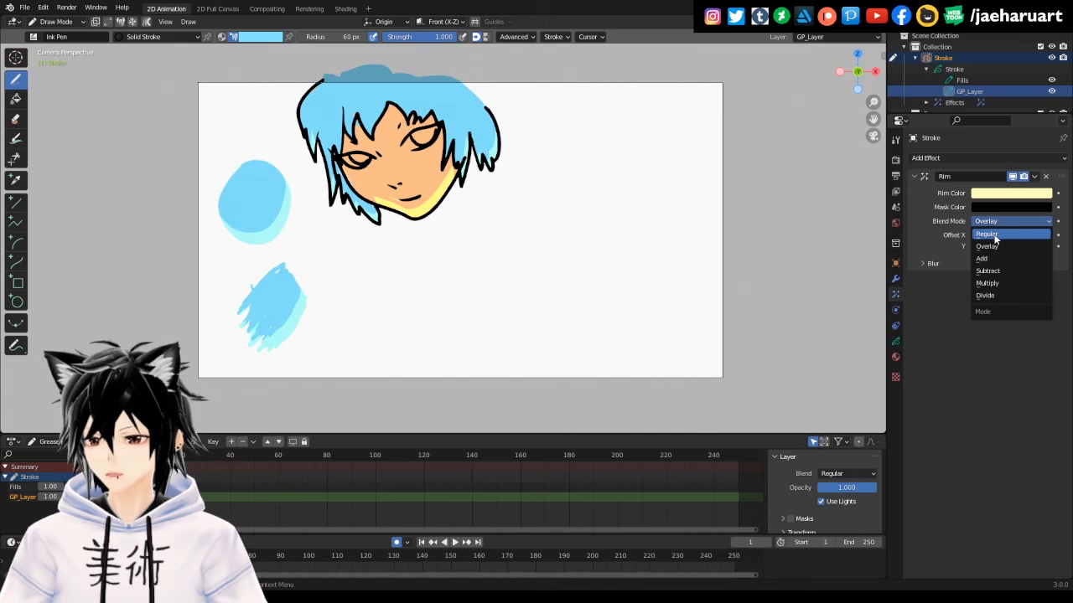
left_click(987, 196)
mouse_move(986, 92)
left_mouse_down()
mouse_move(995, 70)
mouse_move(980, 79)
mouse_move(1005, 109)
left_mouse_up()
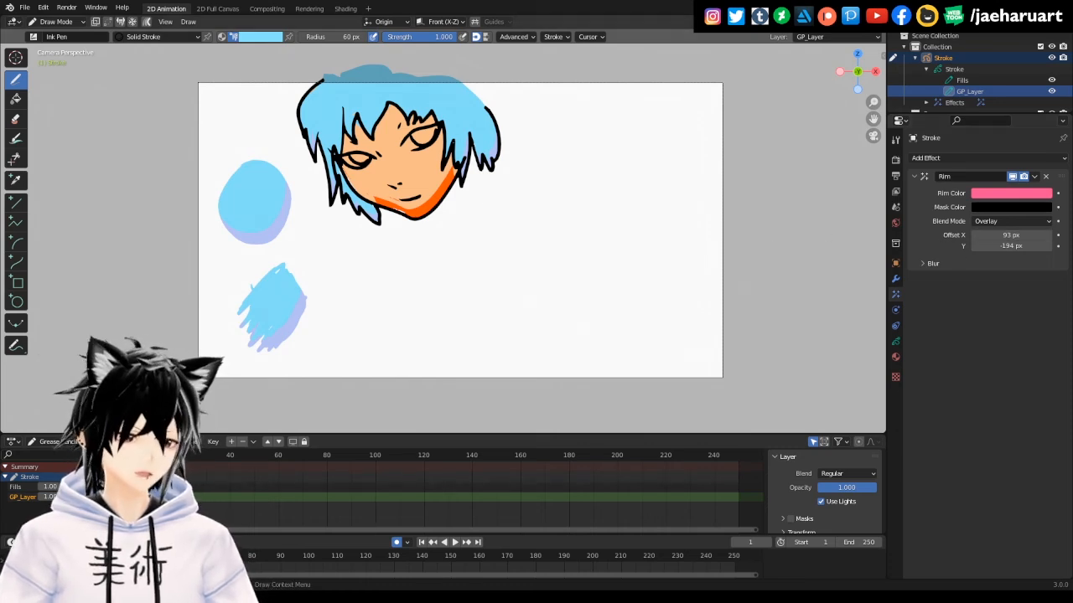
Set the Rim effect's Blend Mode to Regular and its offset to X 83 px and Y -60 px
left_click(989, 221)
left_click(986, 236)
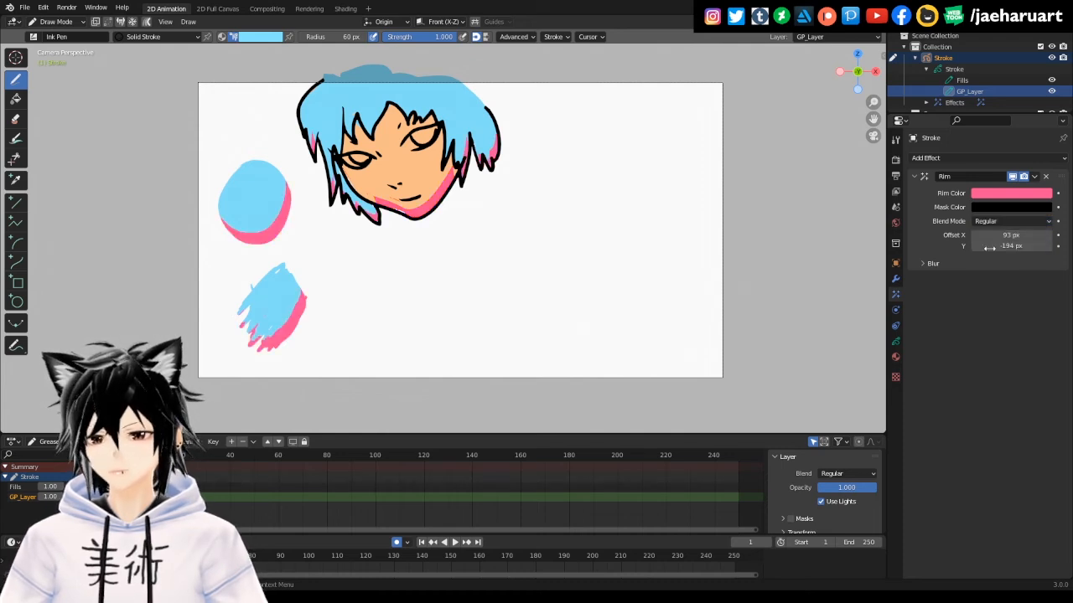
left_click_drag(997, 236, 1048, 245)
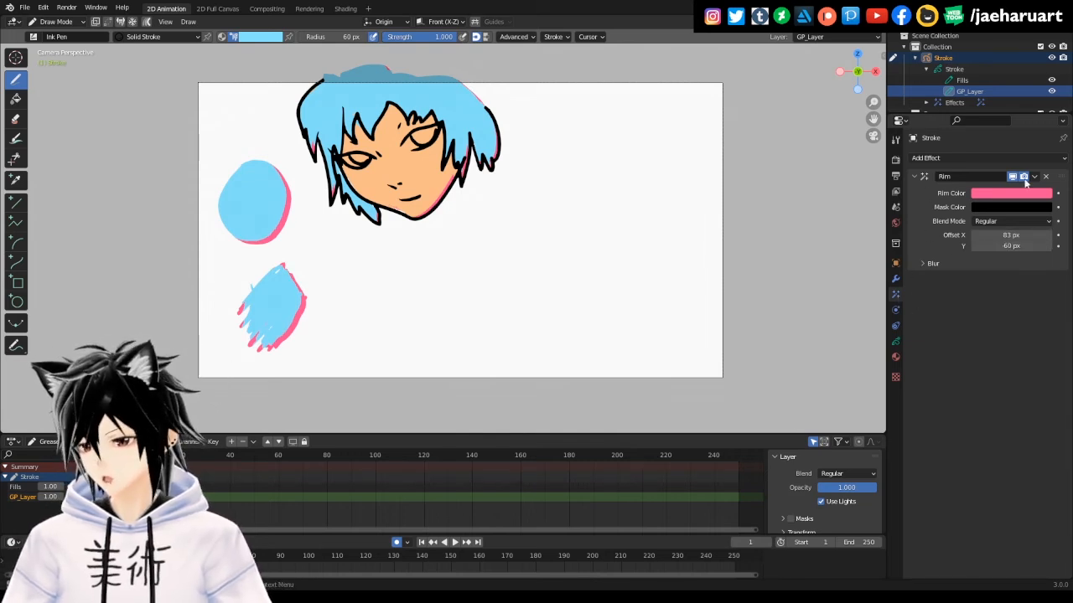
Try a Shadow effect on the Stroke object with offset X 50 px and Y 134 px, and remove it
left_click(940, 158)
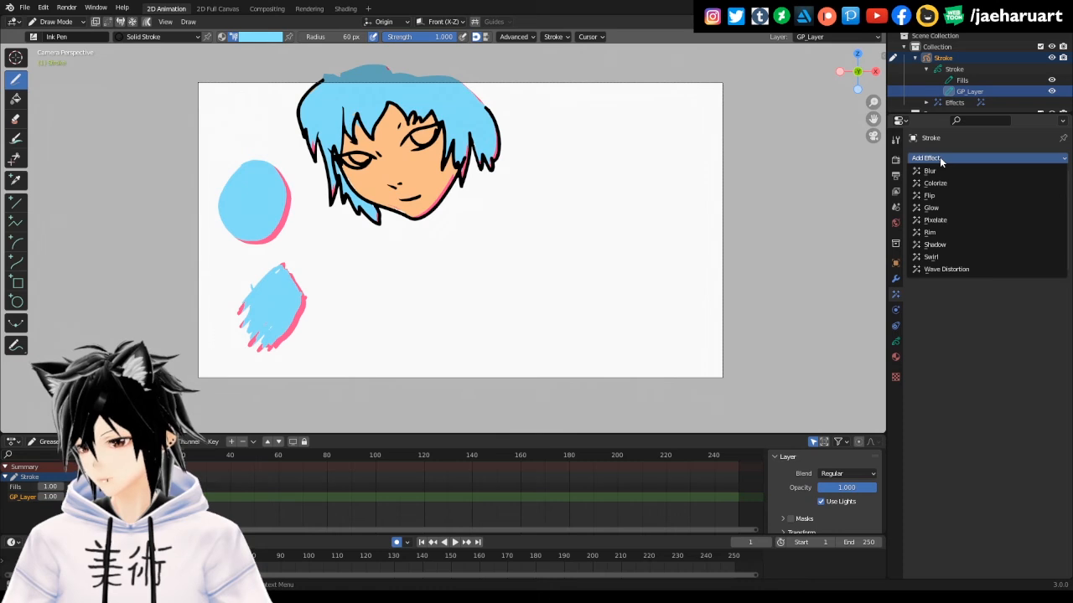
left_click(962, 245)
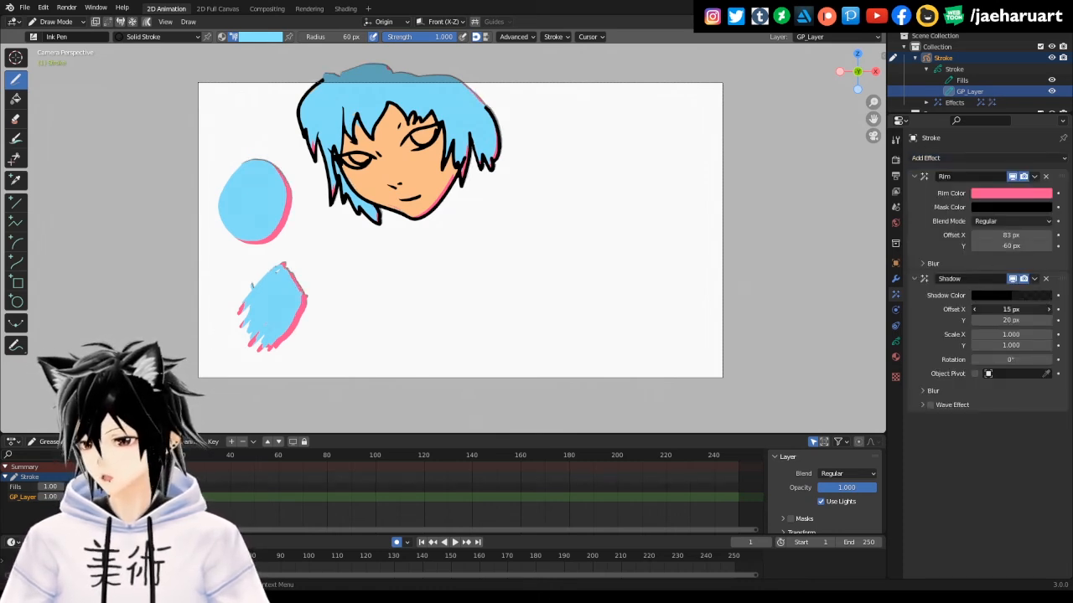
mouse_move(1011, 309)
left_mouse_down()
mouse_move(1069, 310)
mouse_move(1010, 320)
mouse_move(1056, 320)
mouse_move(1005, 321)
left_mouse_up()
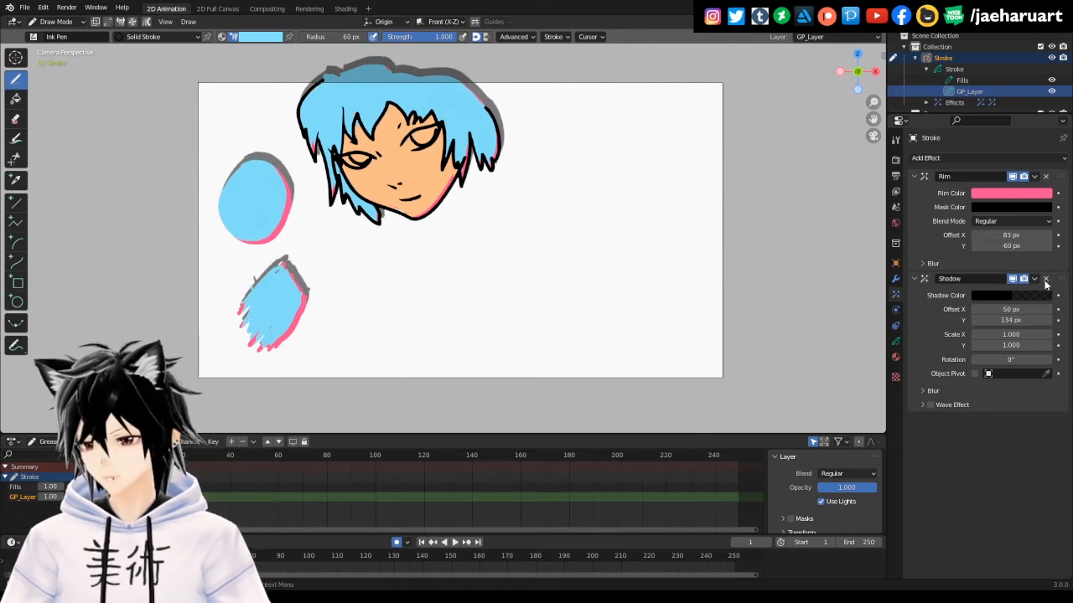
left_click(1045, 279)
Try a Blur effect on the Stroke object with size X 152.4 and Y 210, and remove it
left_click(948, 156)
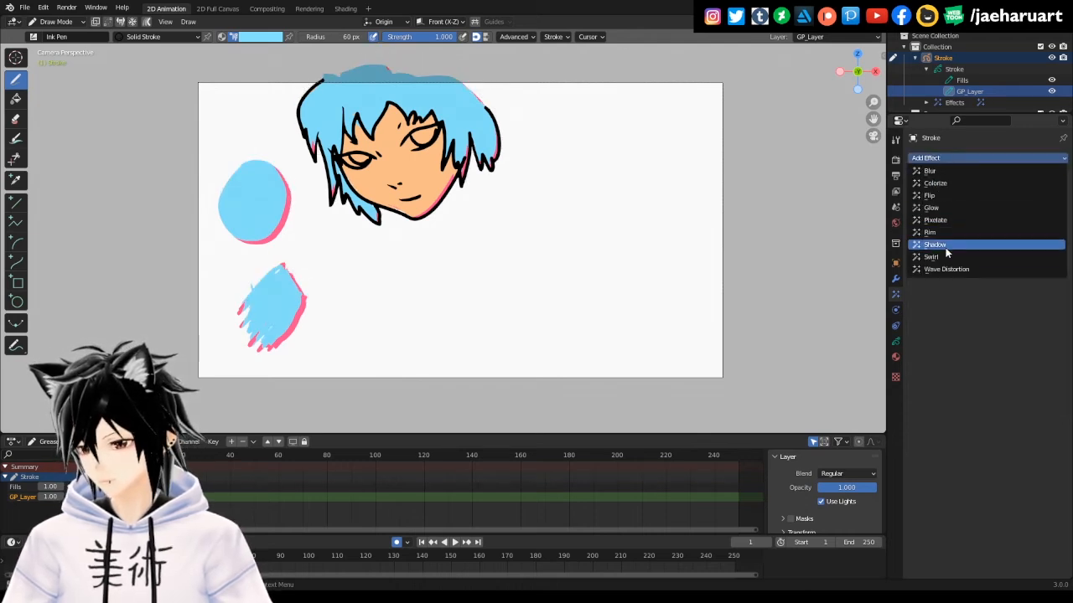
left_click(942, 172)
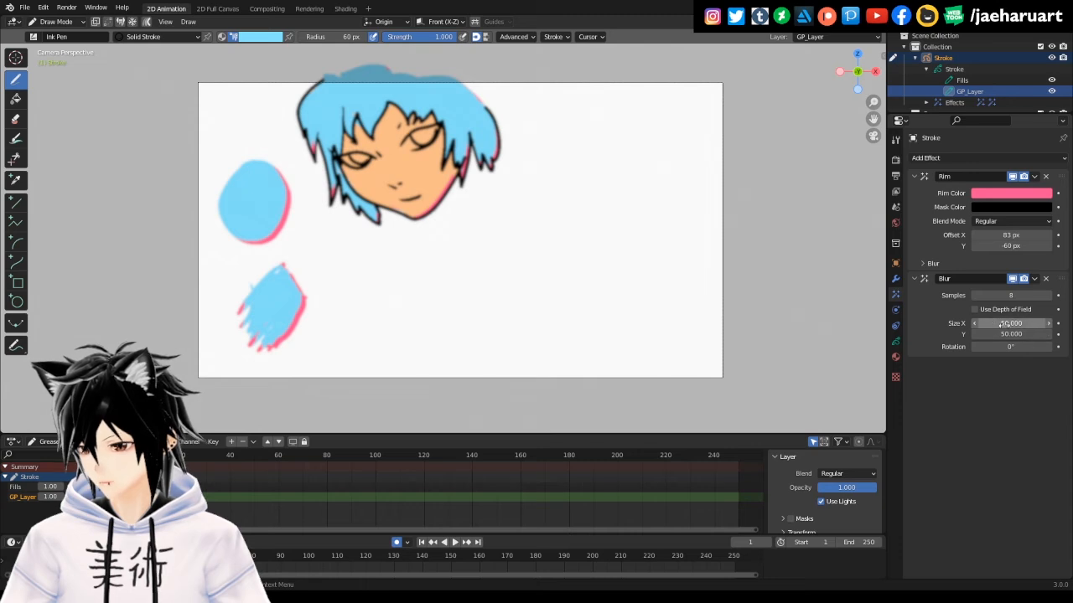
mouse_move(1010, 324)
left_mouse_down()
mouse_move(1057, 323)
mouse_move(1026, 334)
mouse_move(1057, 333)
mouse_move(1017, 333)
left_mouse_up()
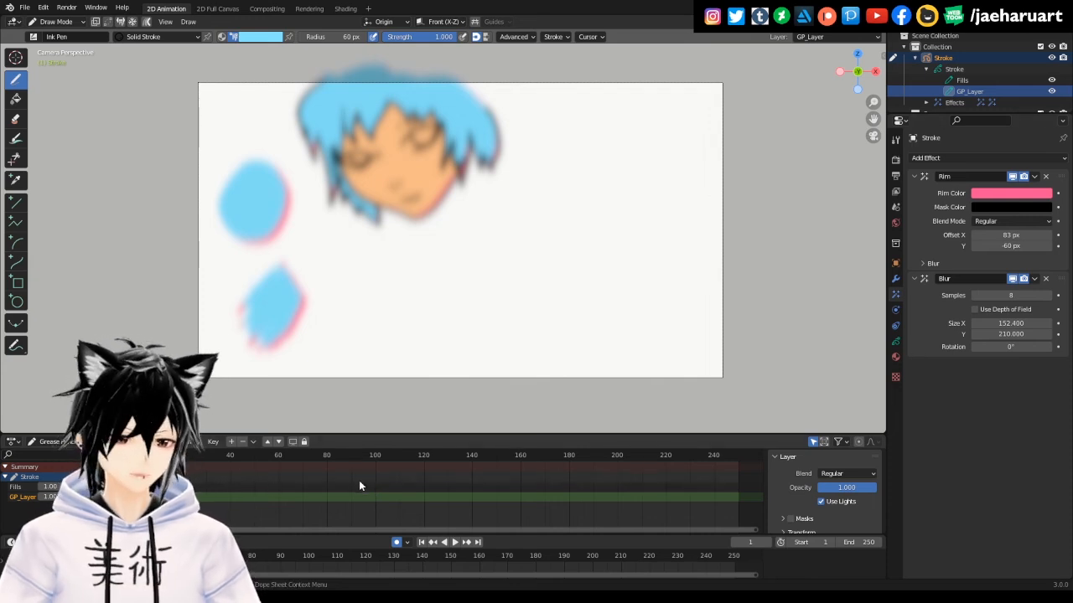
left_click(1047, 280)
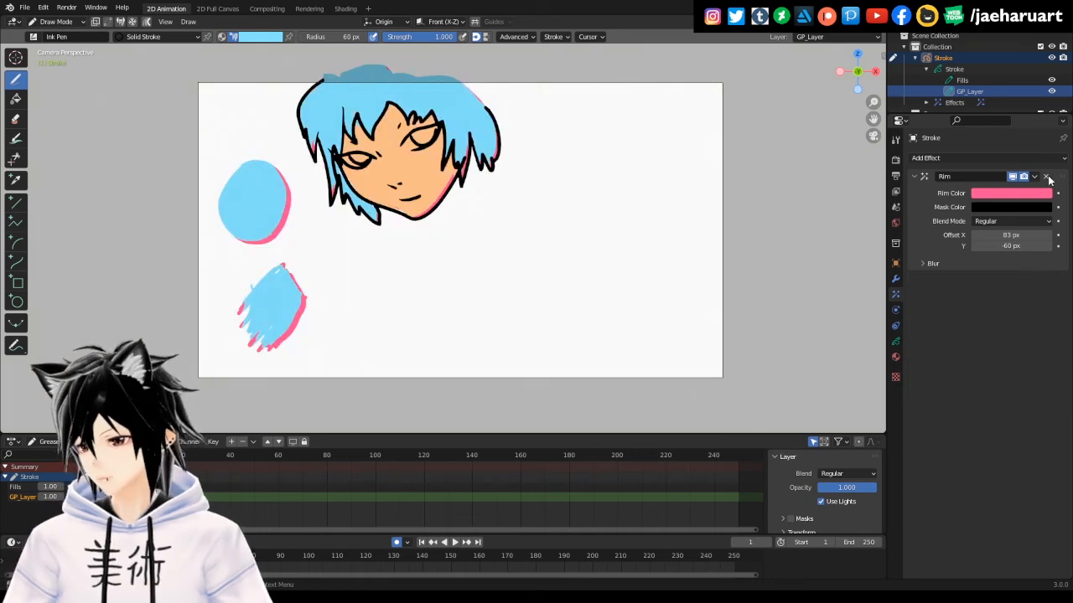
Remove the Rim effect from the Stroke object and add a Glow effect in its place
left_click(1045, 176)
left_click(972, 161)
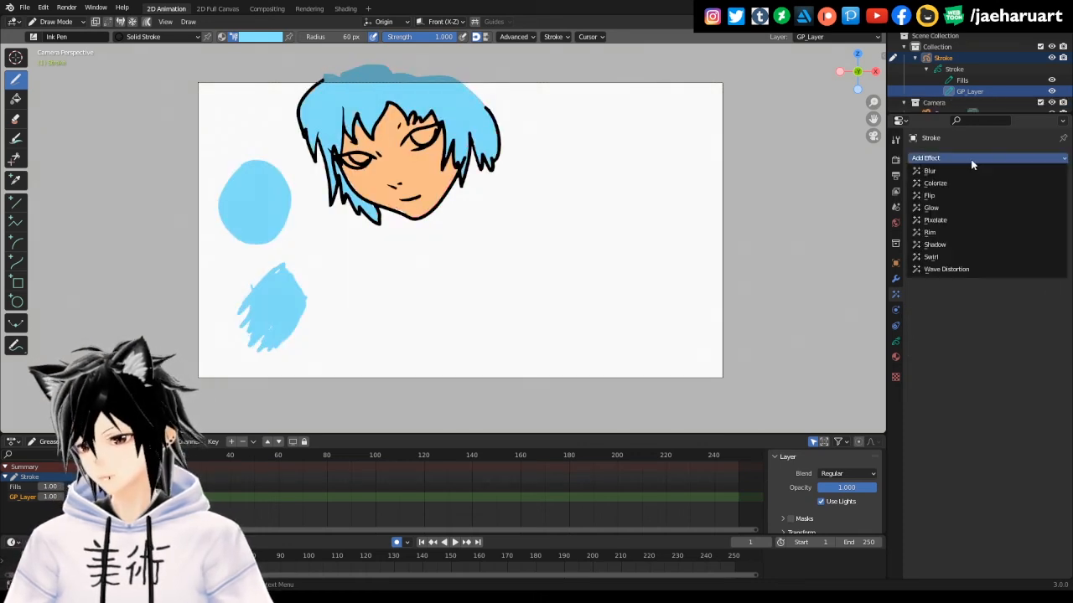
left_click(947, 207)
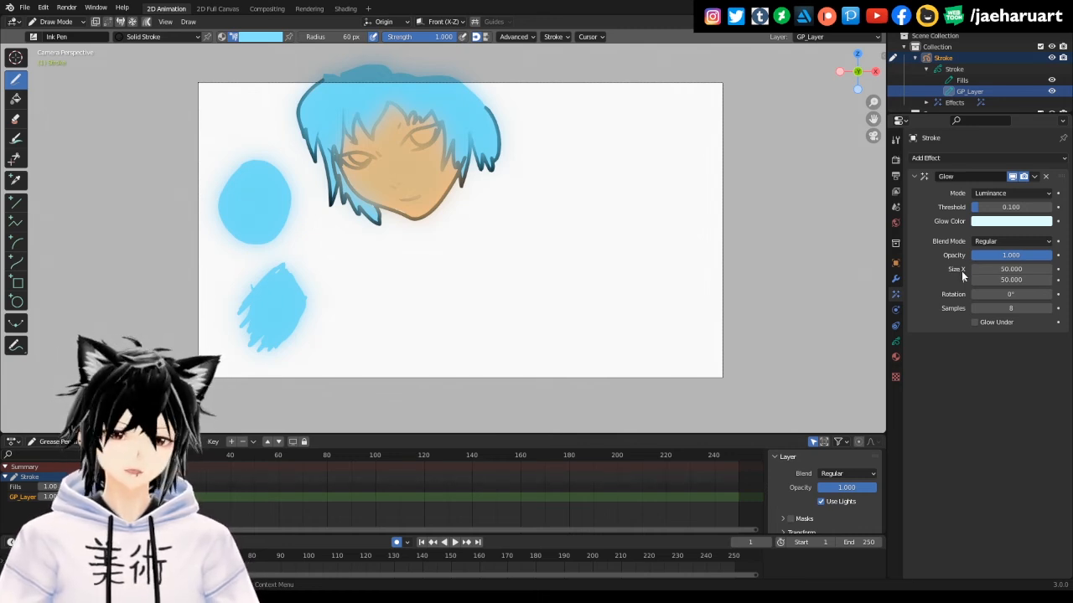
Enable Bloom in the scene's Eevee render settings
left_click(895, 207)
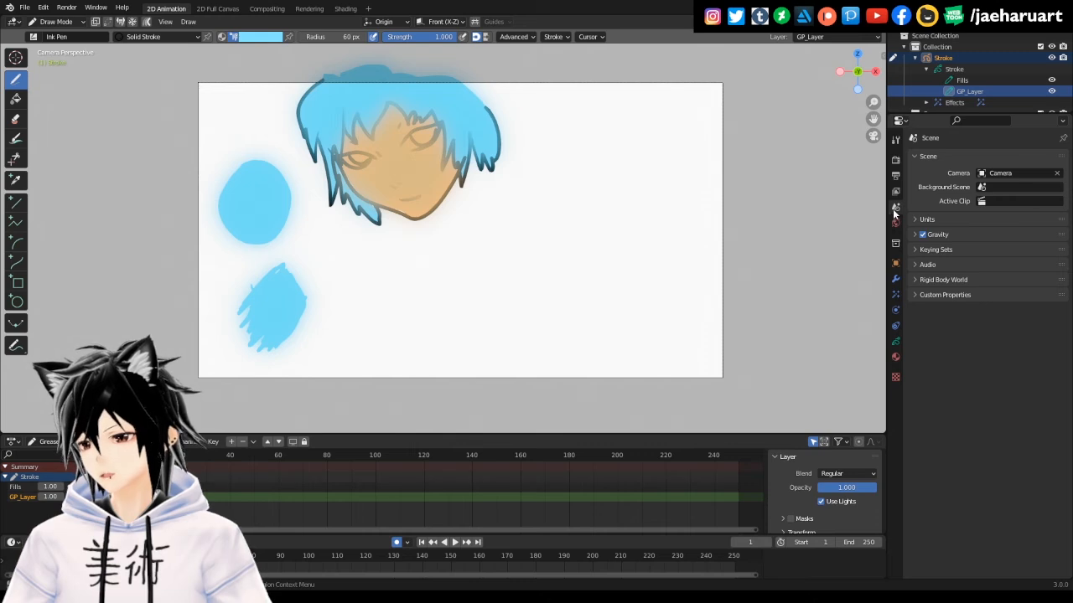
left_click(897, 192)
left_click(897, 175)
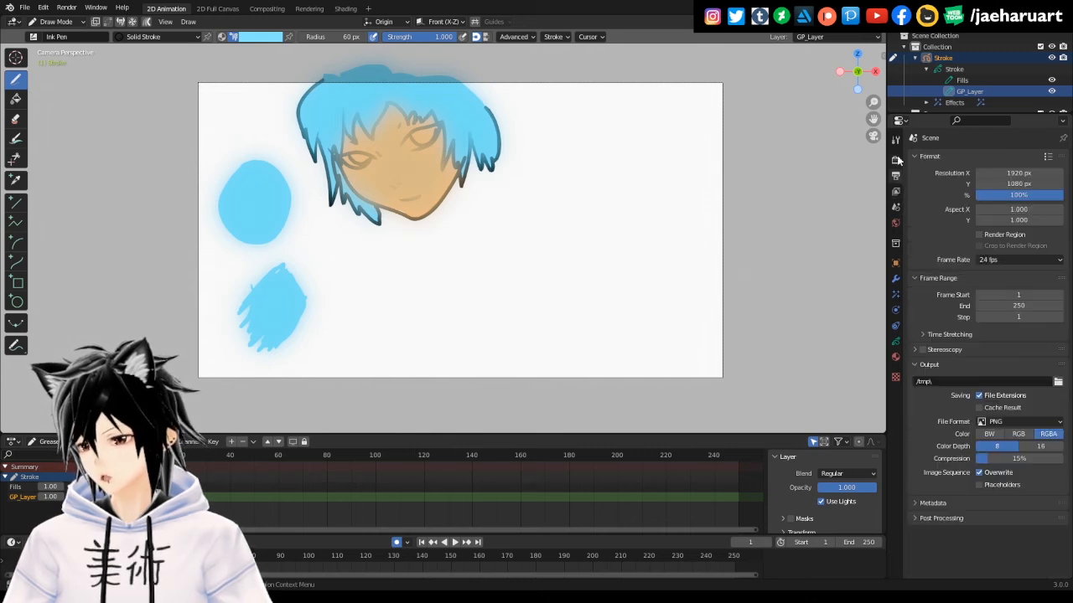
left_click(896, 159)
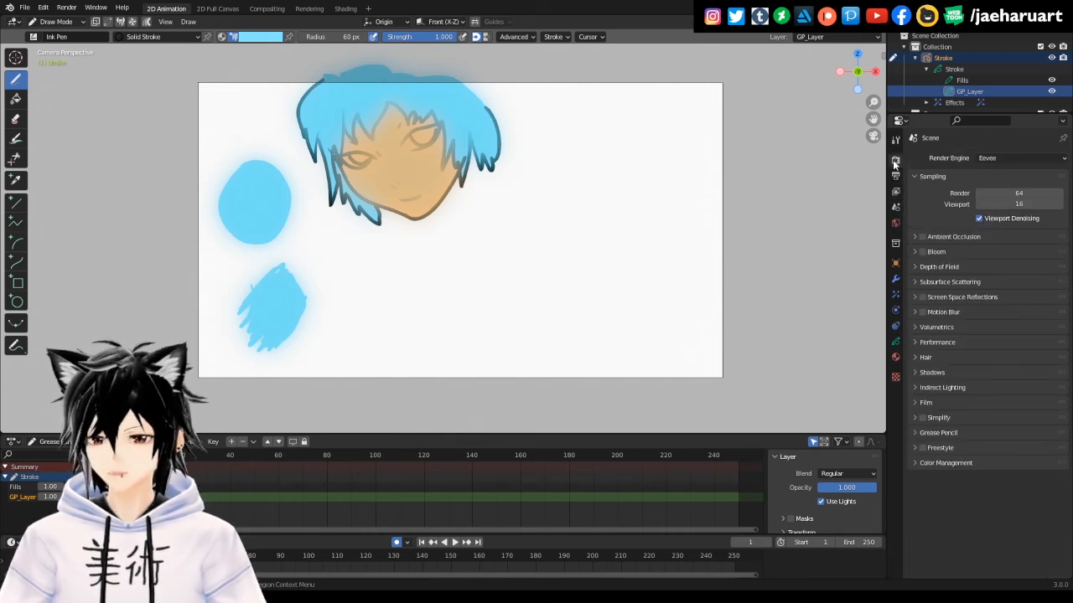
left_click(922, 253)
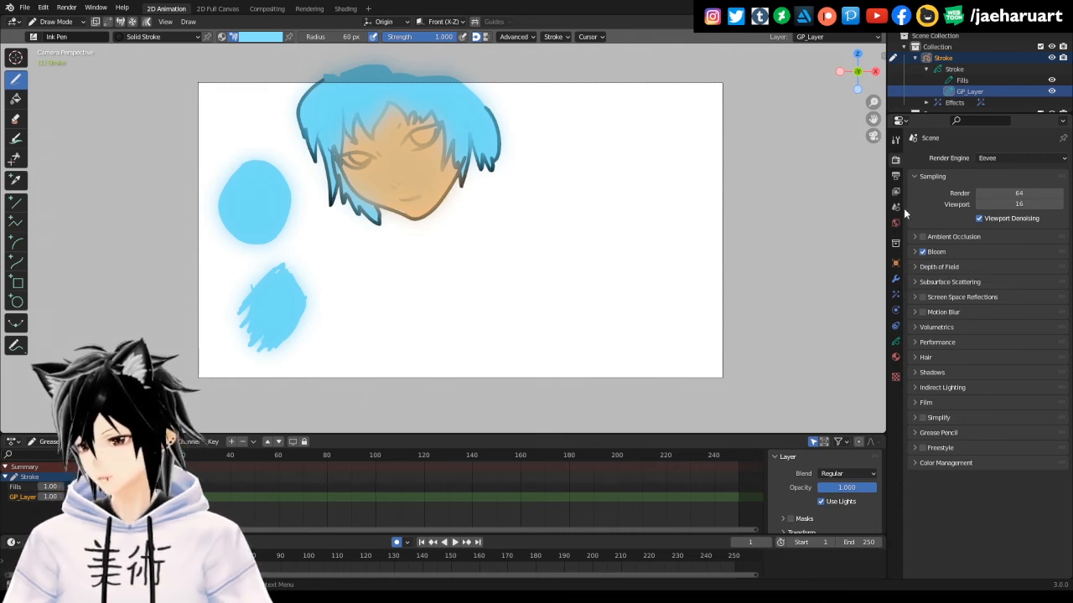
Change the World background color from white to a very dark blue-gray
left_click(895, 210)
left_click(895, 223)
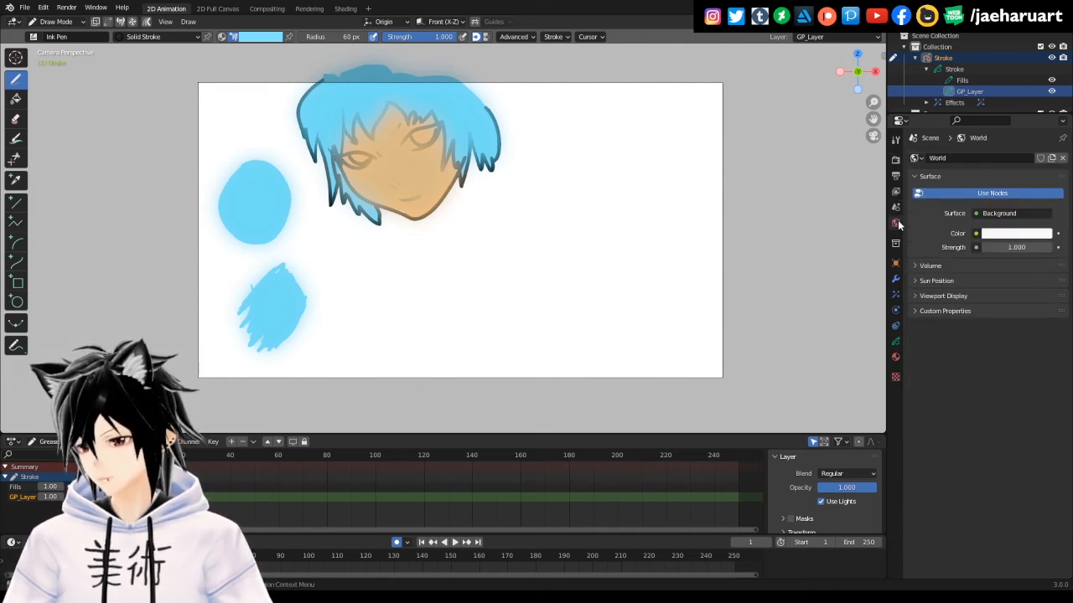
left_click(1003, 238)
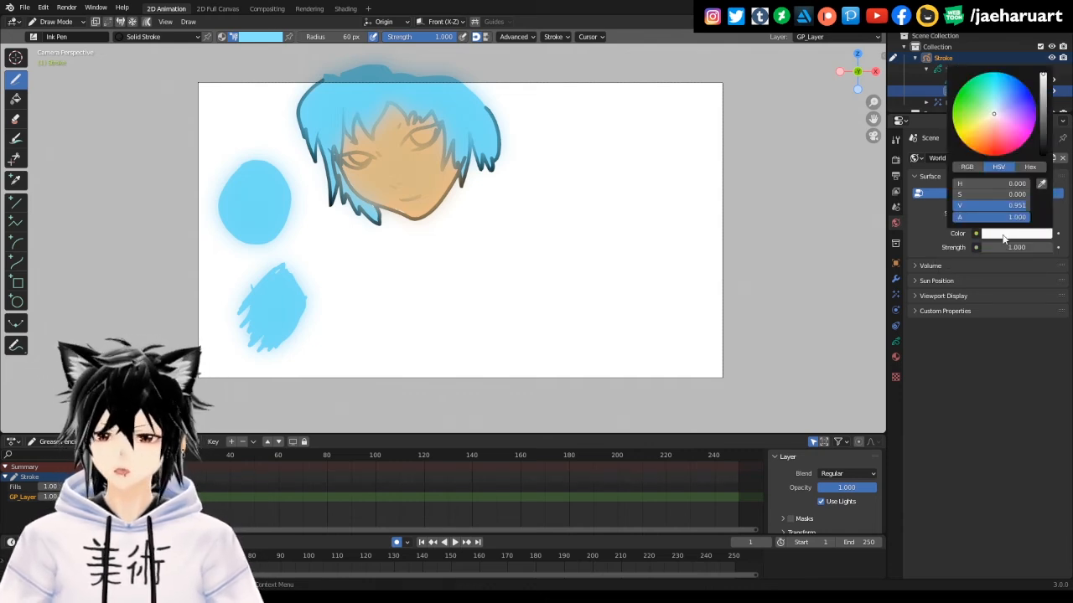
mouse_move(1002, 136)
left_mouse_down()
mouse_move(1001, 103)
mouse_move(1044, 116)
mouse_move(1043, 154)
left_mouse_up()
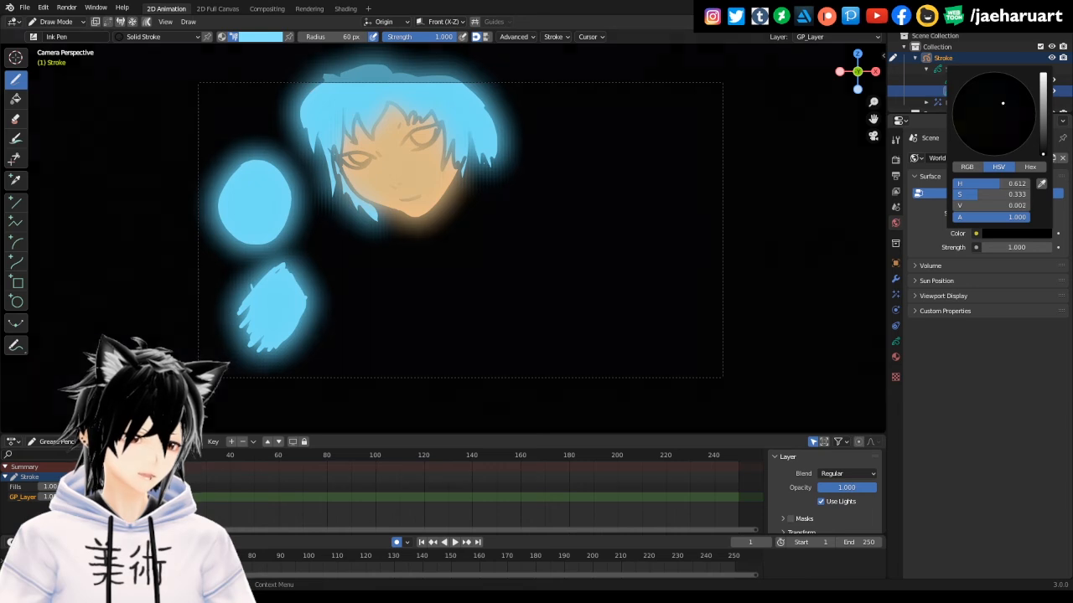
left_click_drag(1044, 155, 1043, 142)
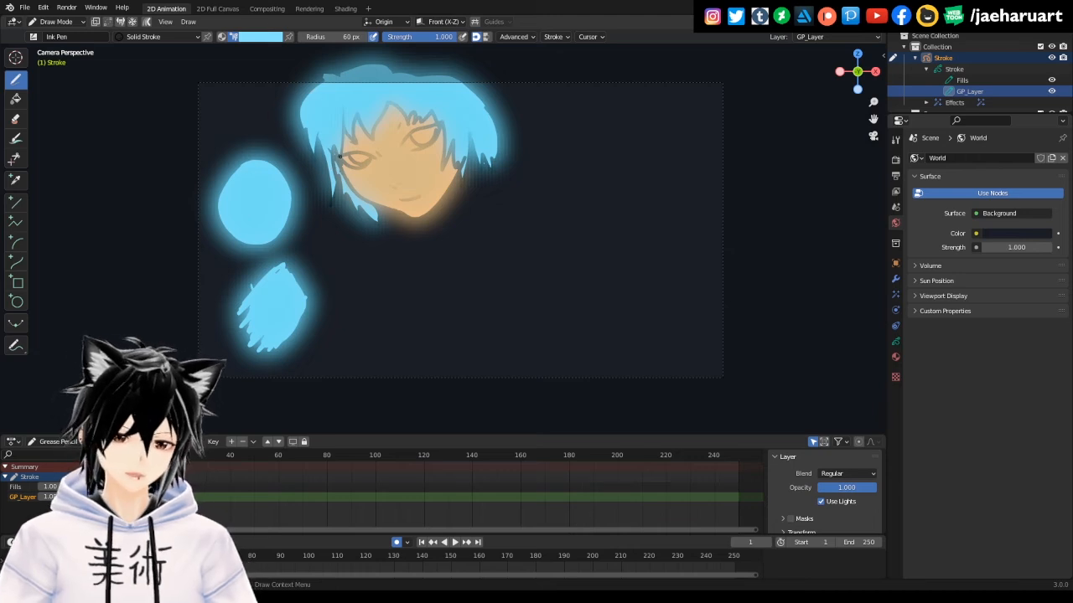
Set the Glow effect's Threshold to 0.542 and try the Add blend mode before returning to Regular
left_click(895, 294)
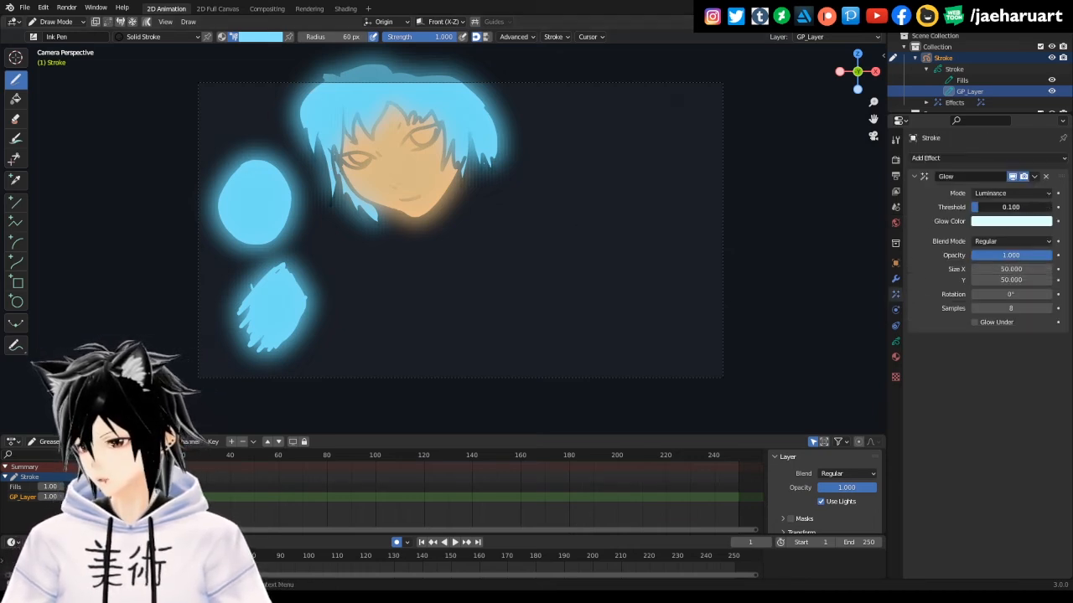
mouse_move(1003, 208)
left_mouse_down()
mouse_move(1048, 208)
mouse_move(1009, 209)
left_mouse_up()
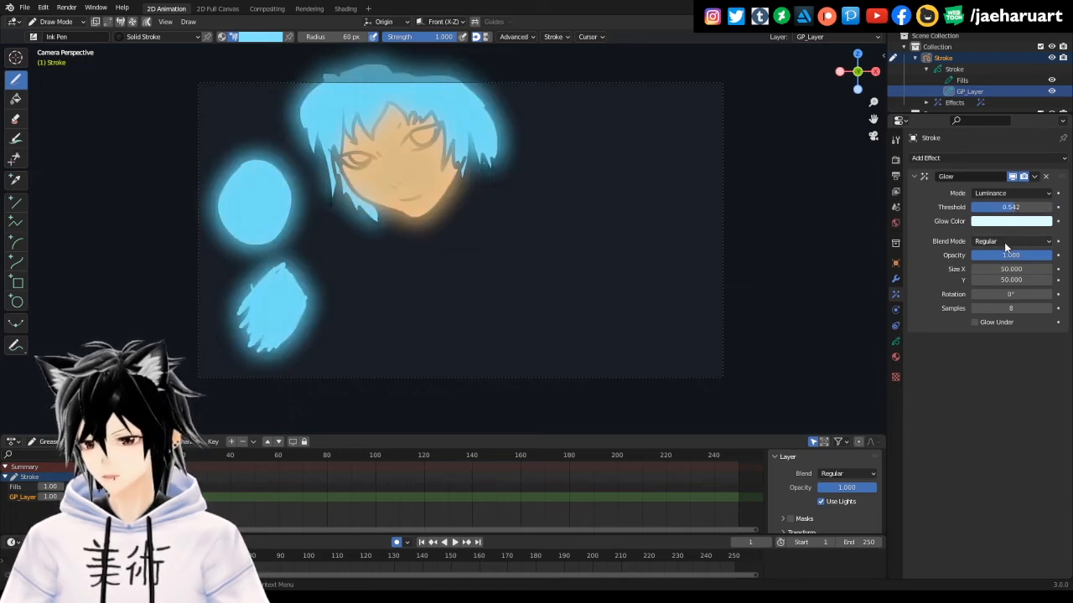
left_click(1002, 239)
left_click(1006, 267)
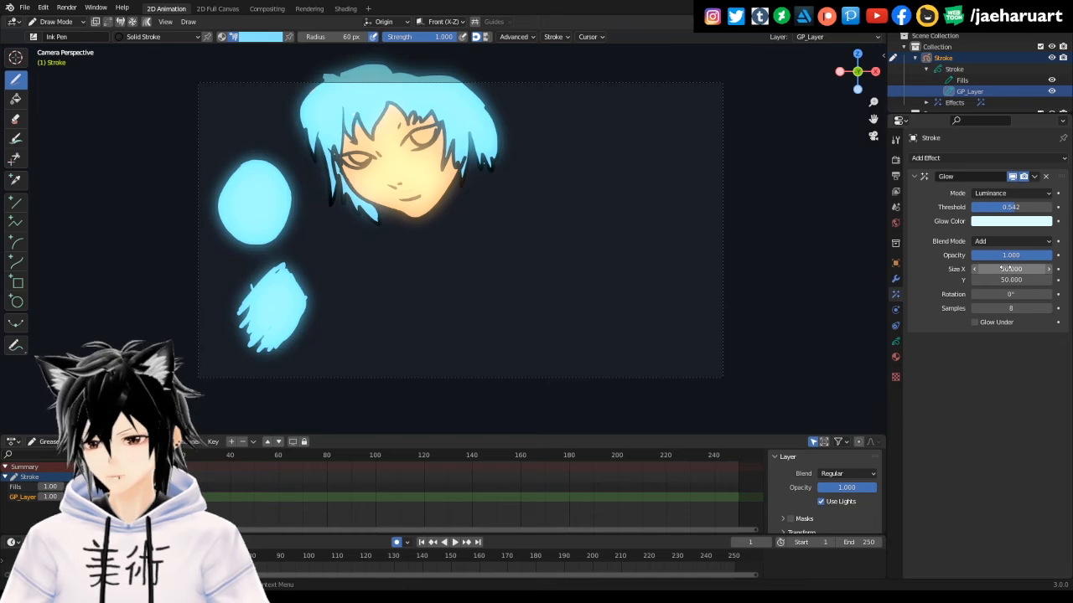
left_click(1004, 241)
left_click(1008, 255)
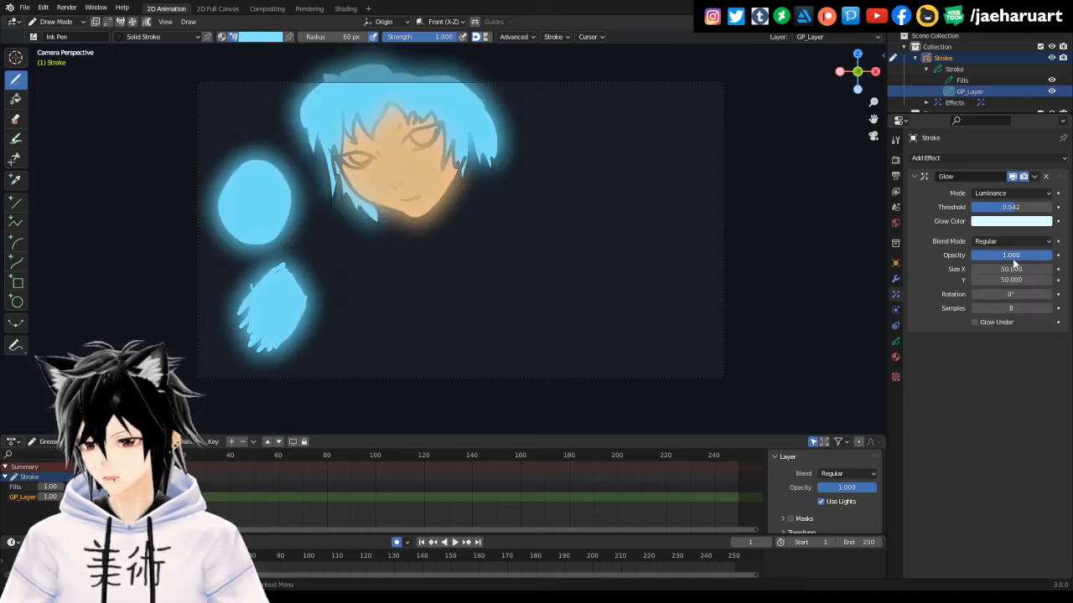
Set the Glow effect's size to X 44.7 and Y 60.4 and try Glow Under on and off
mouse_move(1012, 269)
left_mouse_down()
mouse_move(985, 268)
mouse_move(1014, 268)
mouse_move(1023, 282)
left_mouse_up()
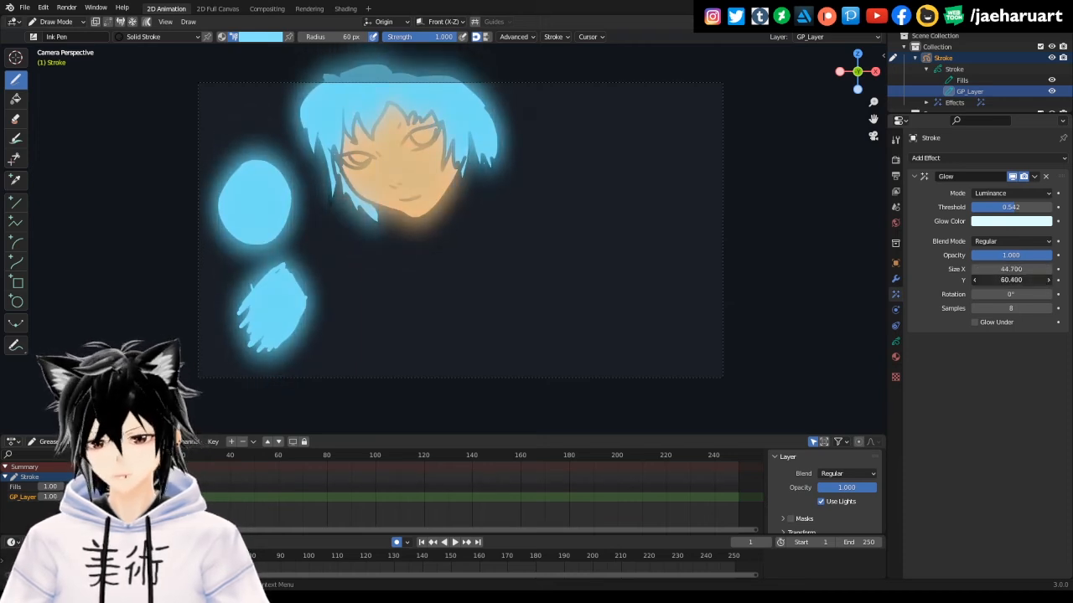
left_click(974, 323)
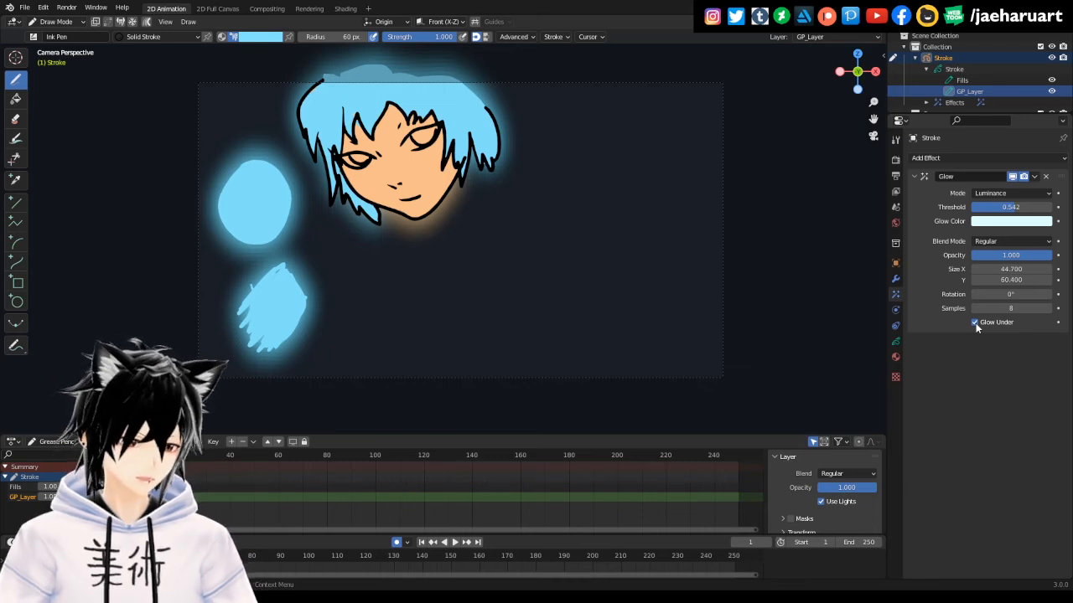
left_click(975, 323)
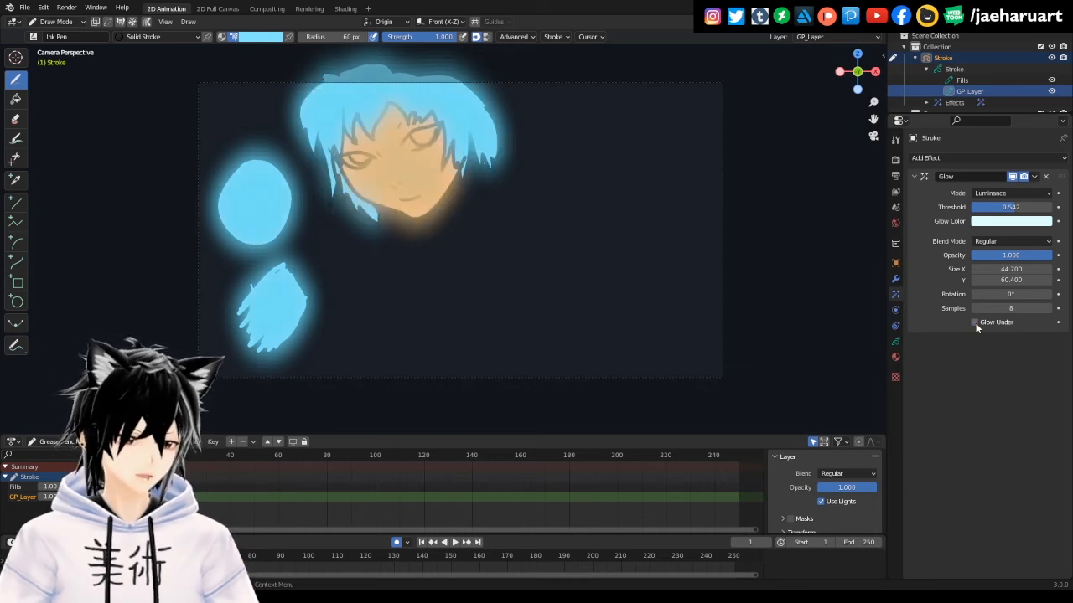
Remove the Glow effect from the Stroke object and switch to Object Mode
left_click(1046, 177)
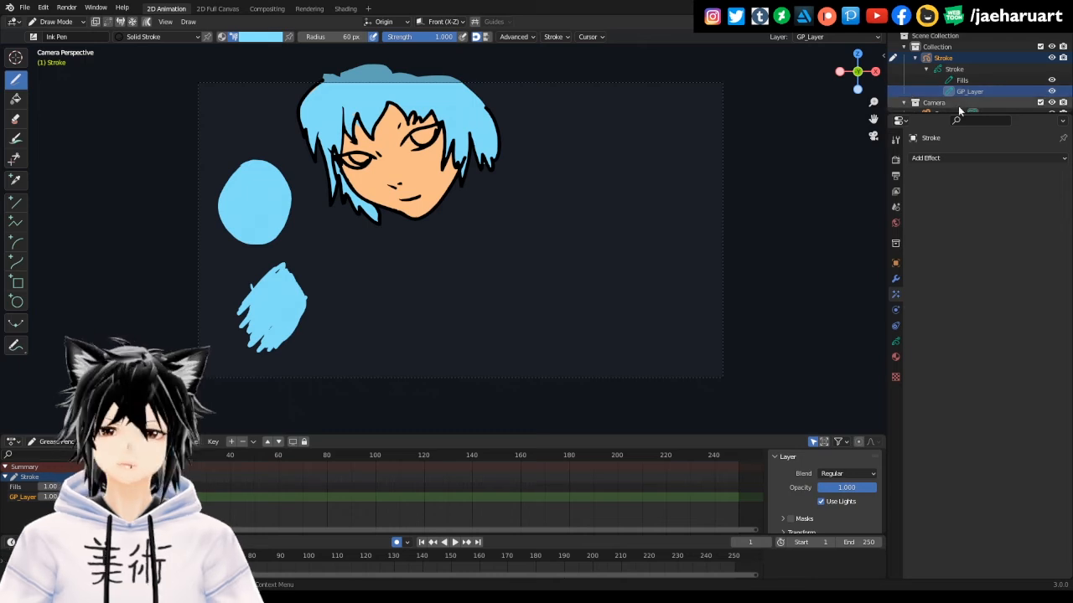
left_click(55, 21)
left_click(61, 32)
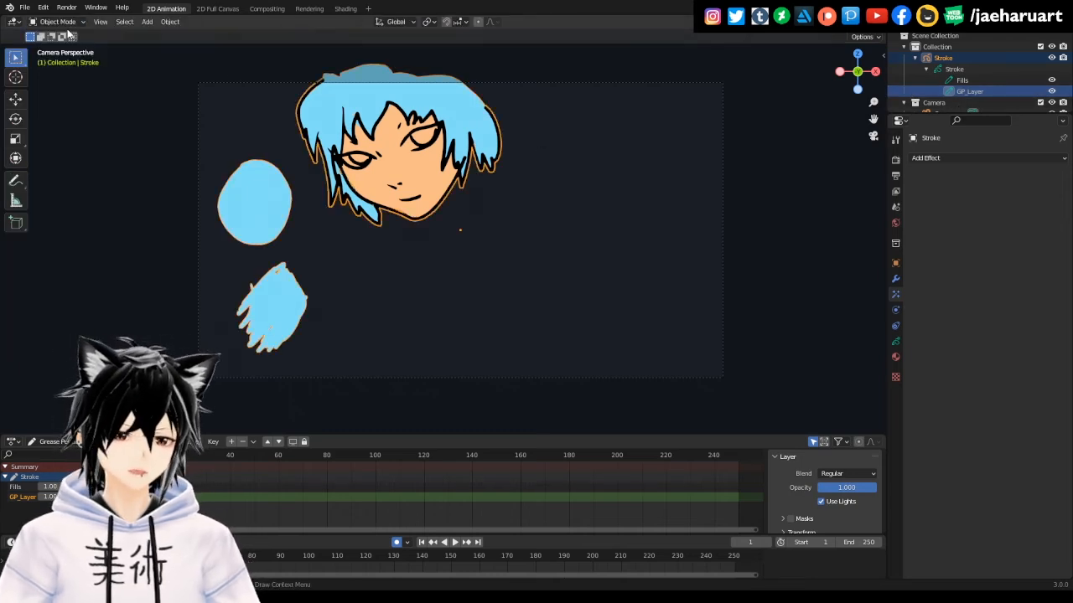
Add a cube-shaped Empty to the scene
left_click(169, 21)
mouse_move(147, 22)
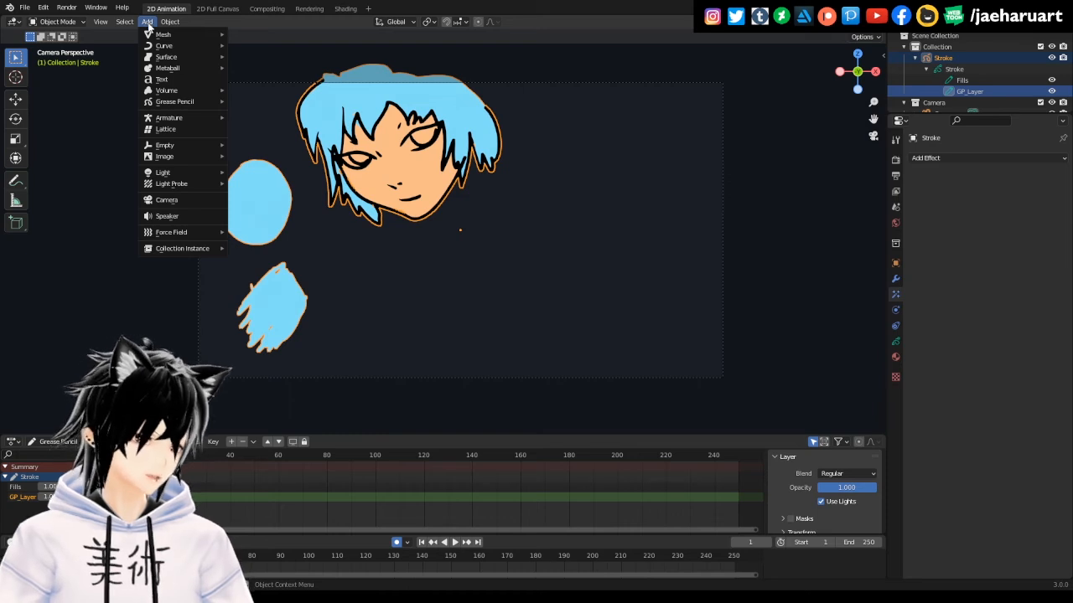
mouse_move(193, 145)
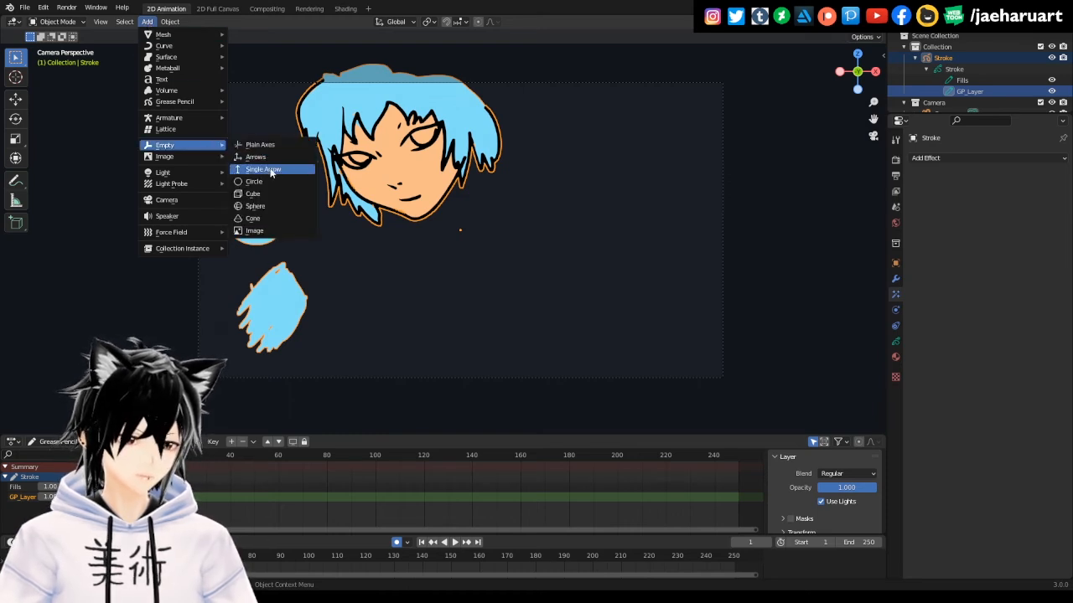
left_click(286, 196)
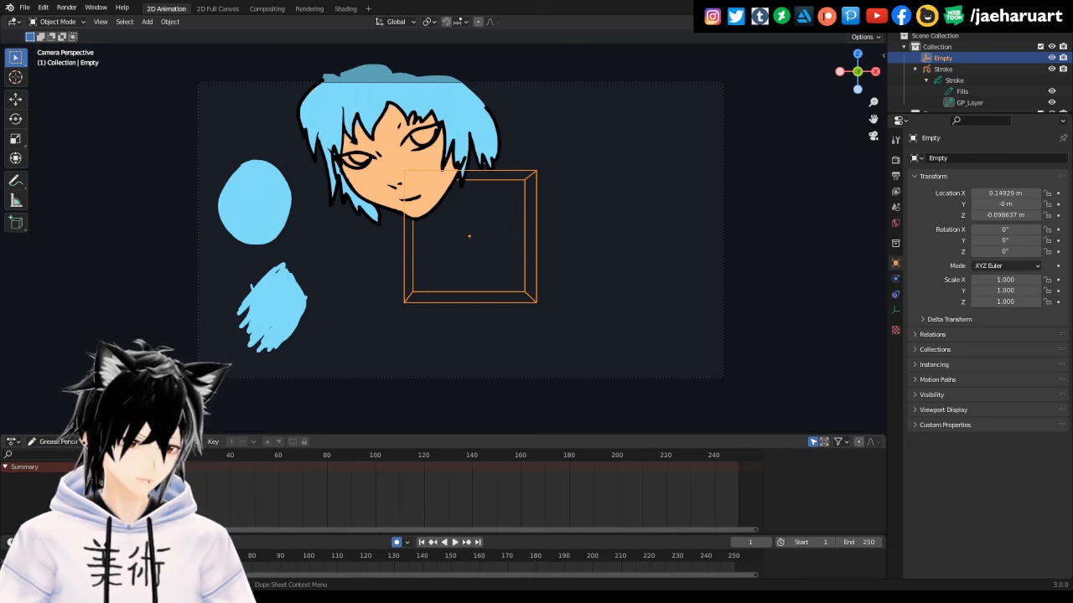
Keyframe the cube Empty's Y rotation at -9.6° on frame 1 and -368° on frame 87
left_click_drag(233, 534, 233, 457)
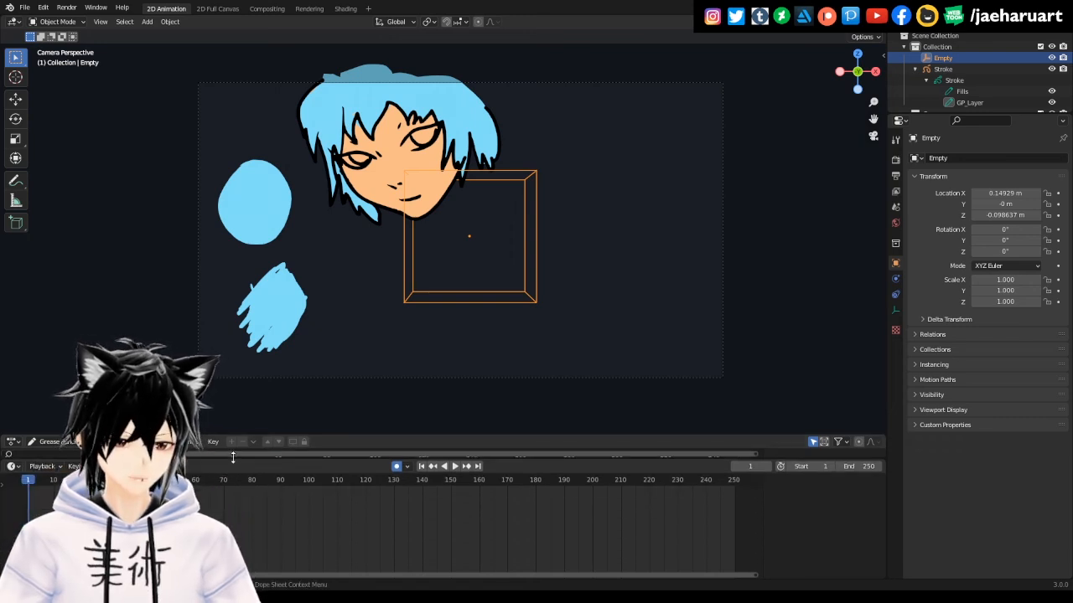
left_click(16, 120)
mouse_move(463, 198)
left_mouse_down()
mouse_move(771, 438)
mouse_move(455, 201)
left_mouse_up()
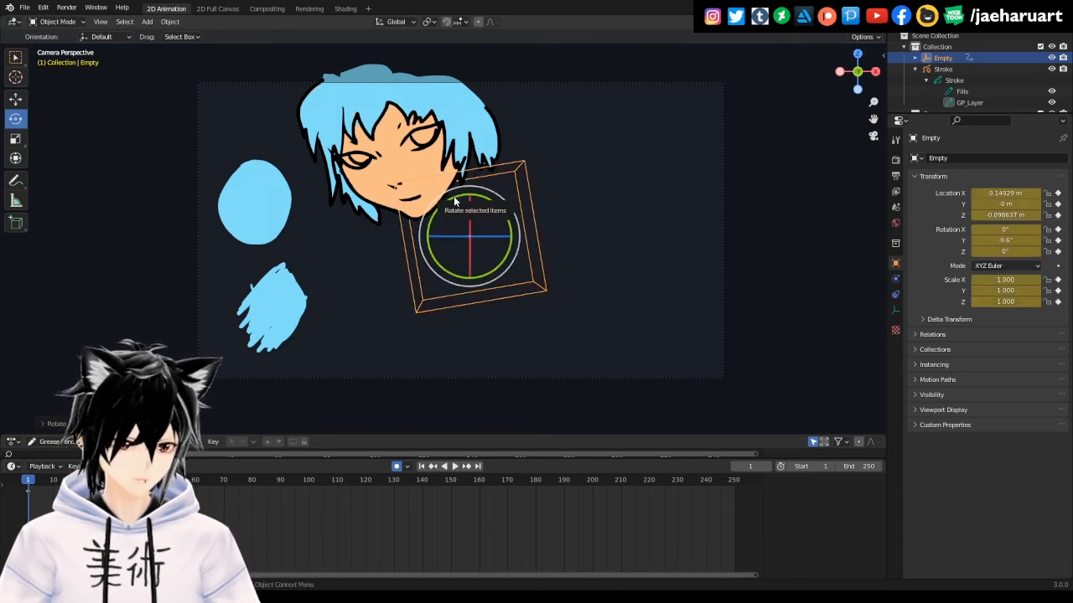
key("space")
key("space")
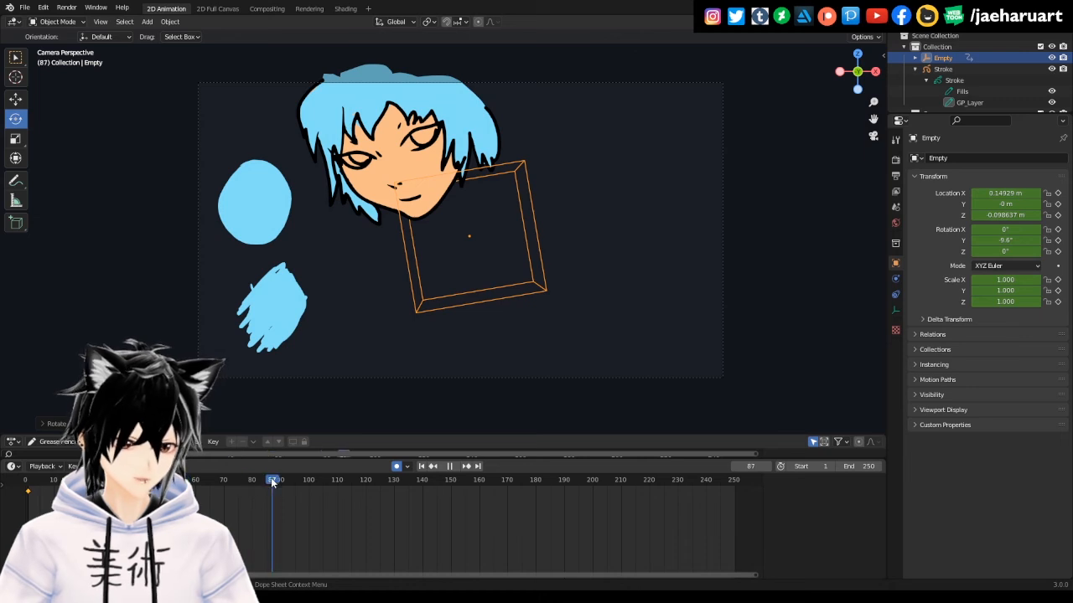
left_click_drag(475, 208, 720, 433)
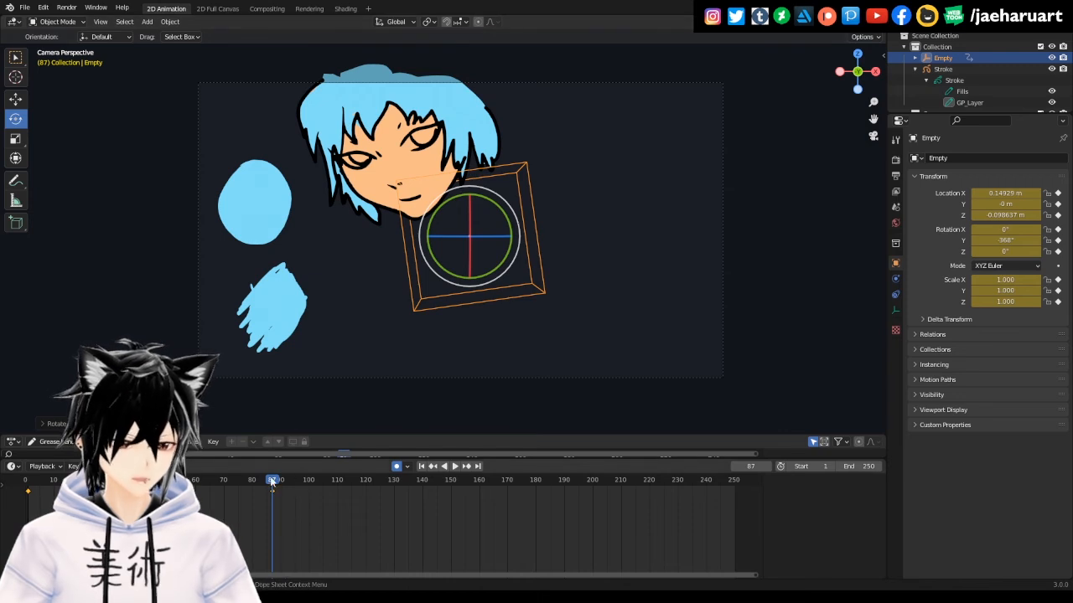
Play back the Empty's rotation from the start, stop at frame 50 and turn off Auto Keying
left_click_drag(272, 479, 31, 482)
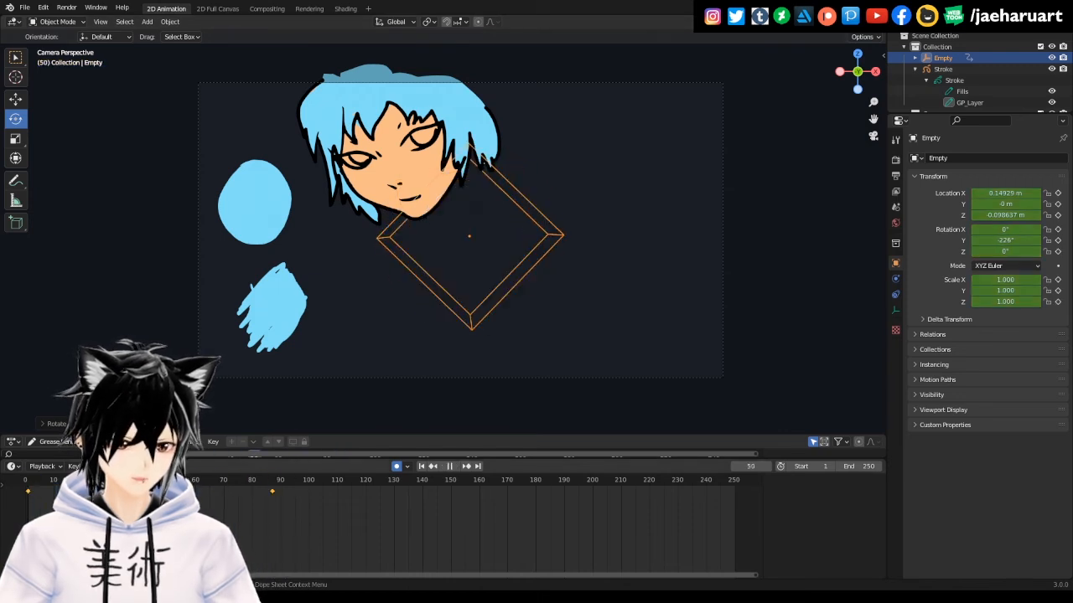
key("space")
left_click(397, 467)
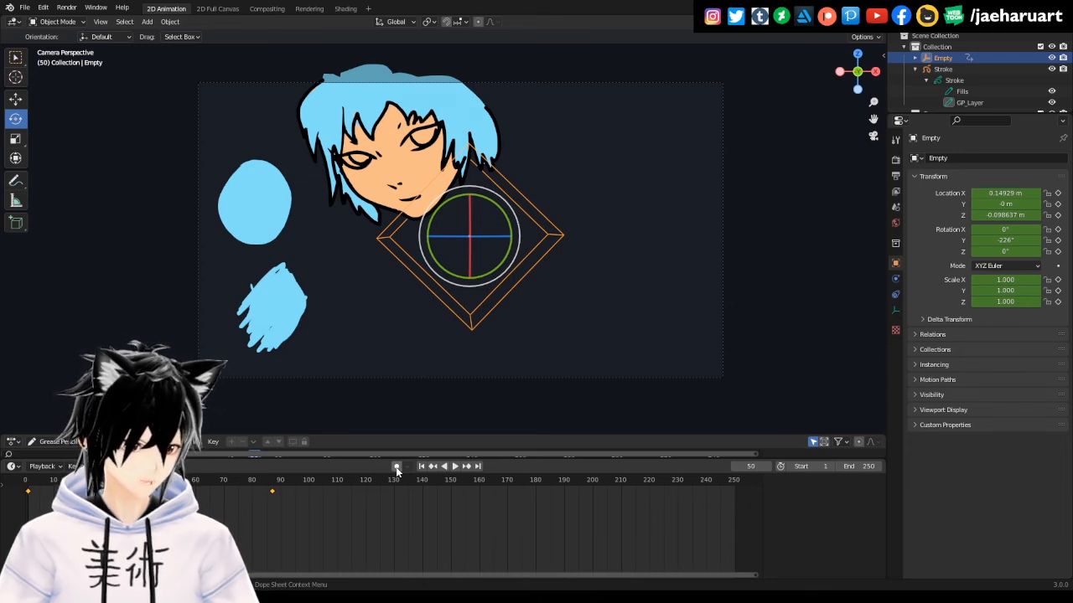
Set the Empty as the parent of the Stroke object's GP_Layer in the layer relations
left_click_drag(541, 460, 556, 533)
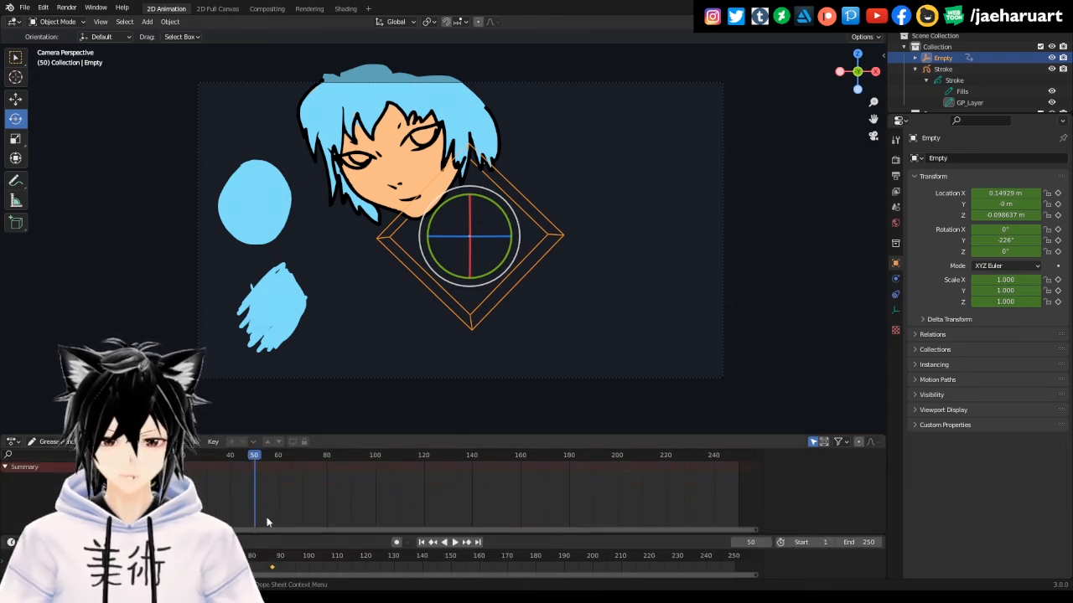
left_click(942, 71)
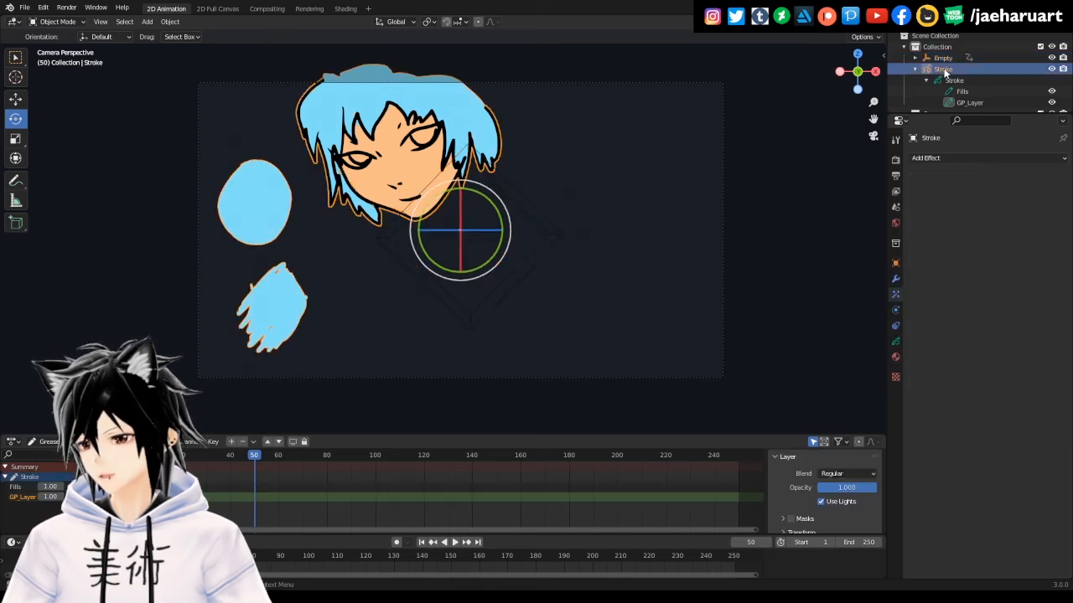
left_click(955, 82)
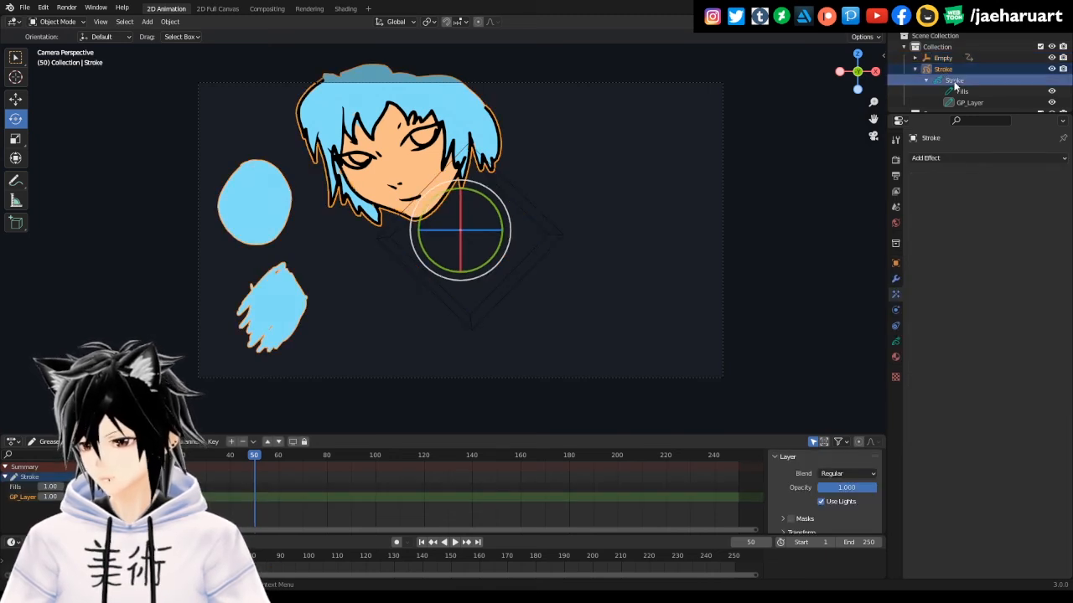
left_click(895, 357)
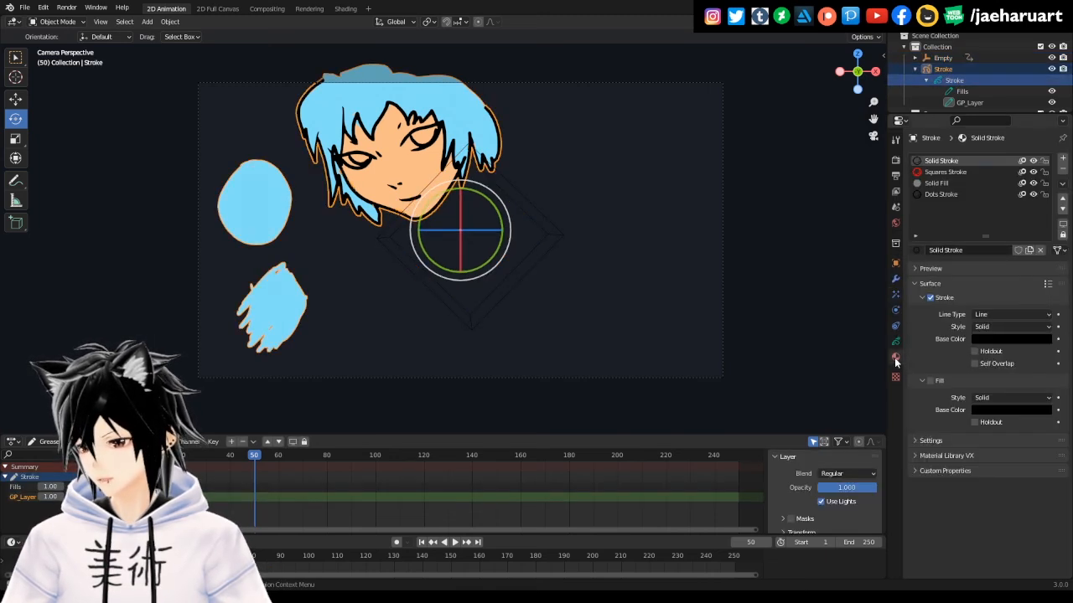
left_click(895, 342)
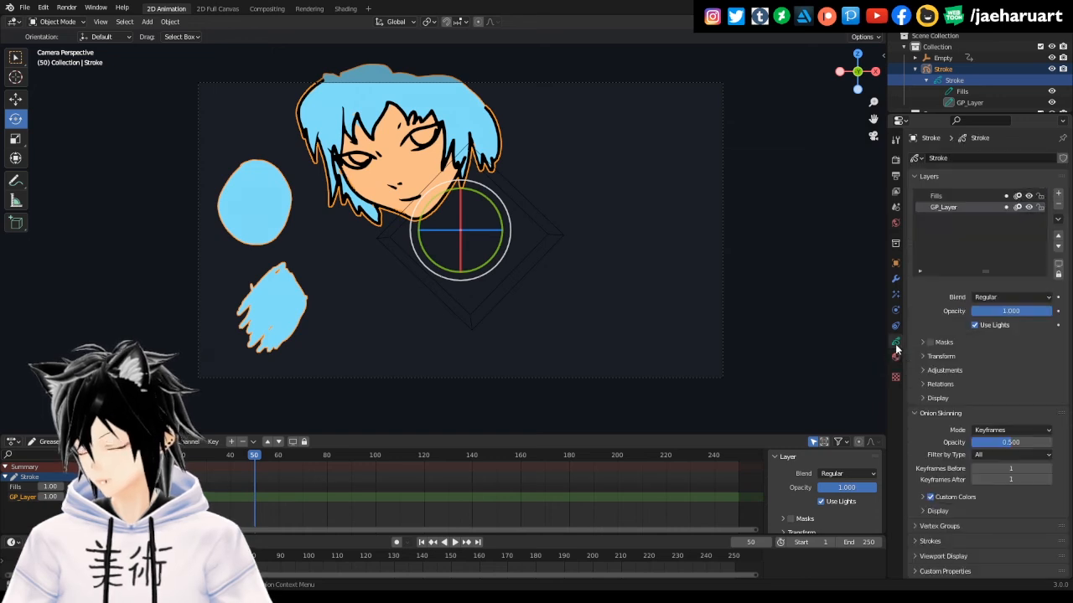
left_click(924, 385)
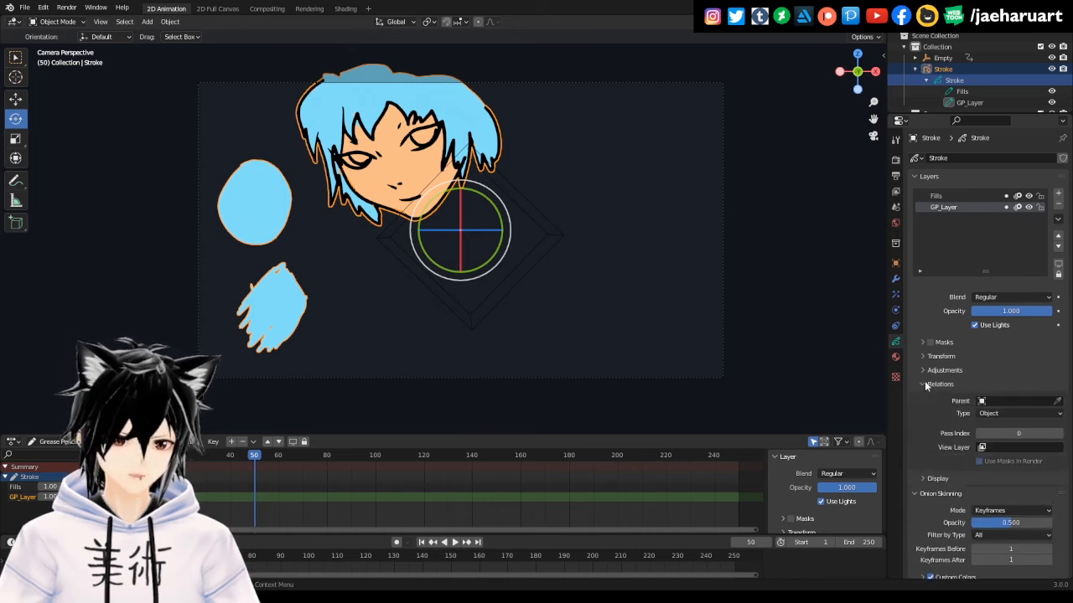
left_click(1016, 400)
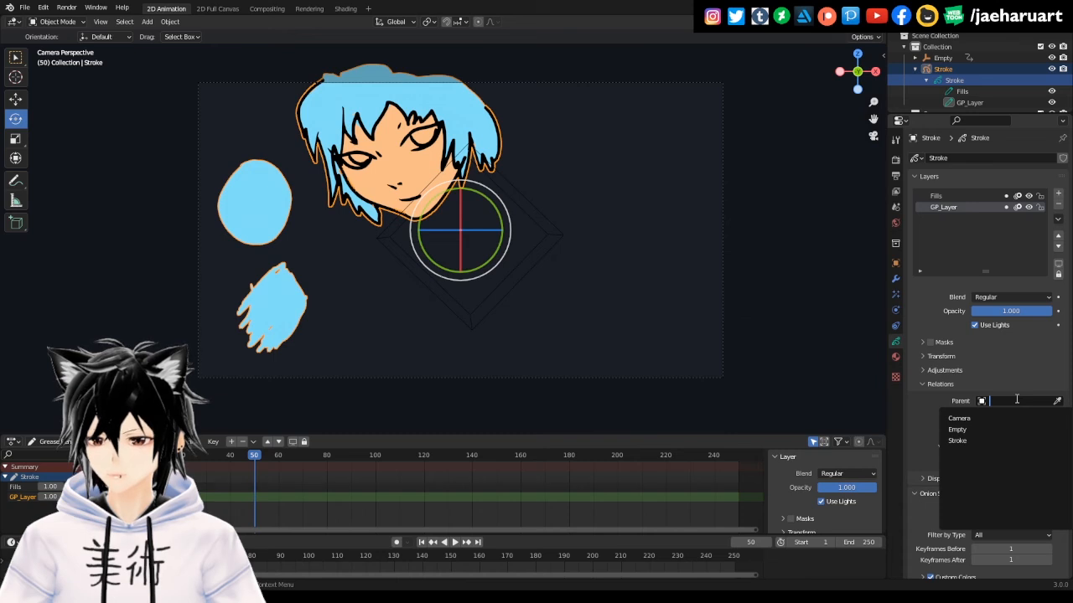
left_click(976, 429)
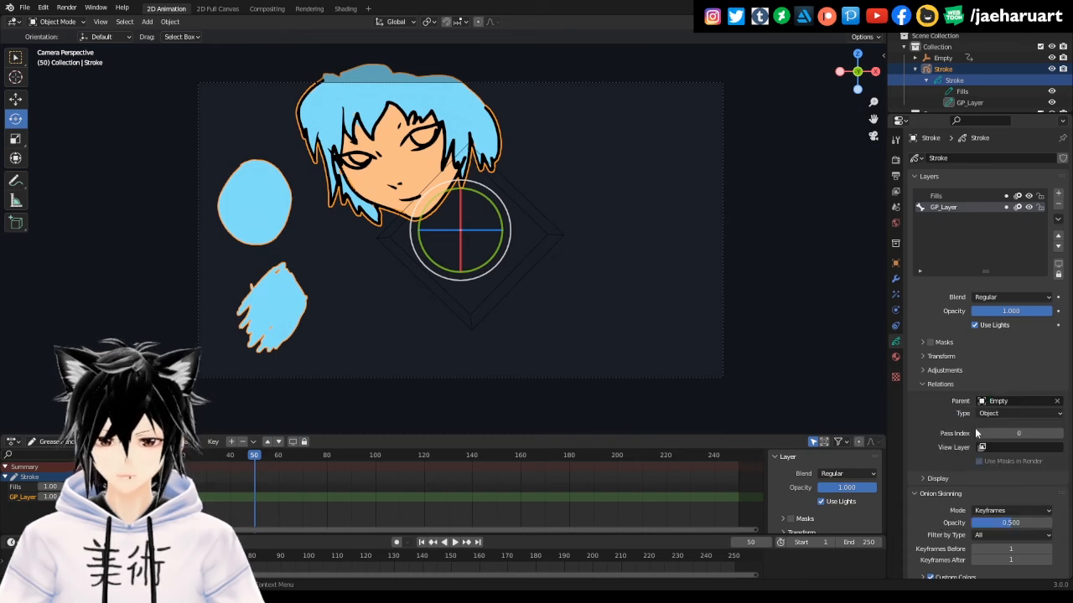
Play back the layer rotating with the Empty, replay it from the first frames and stop on frame 7
left_click(456, 548)
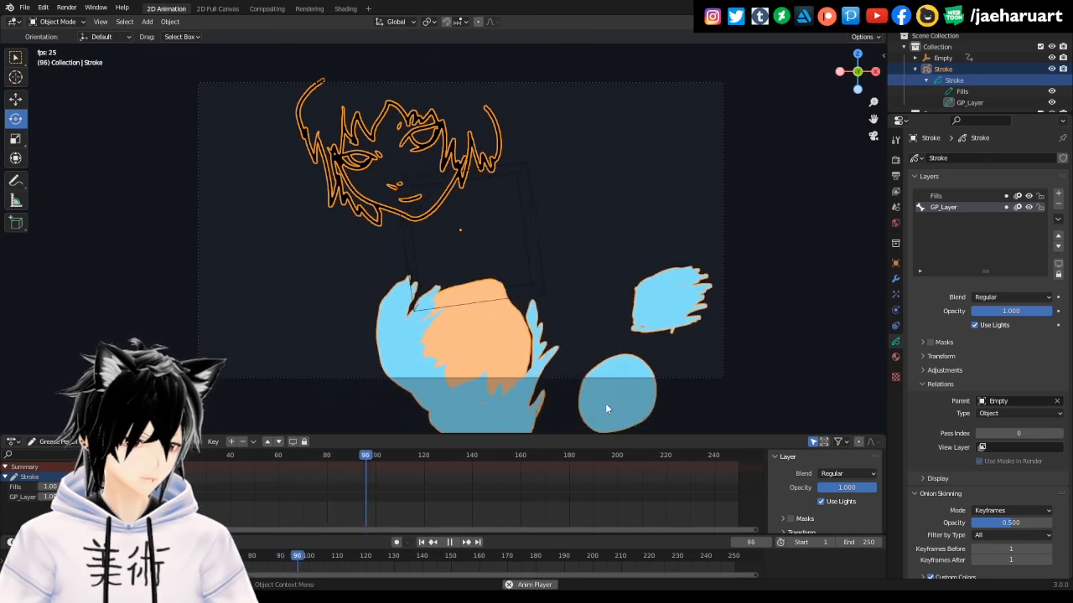
left_click(450, 542)
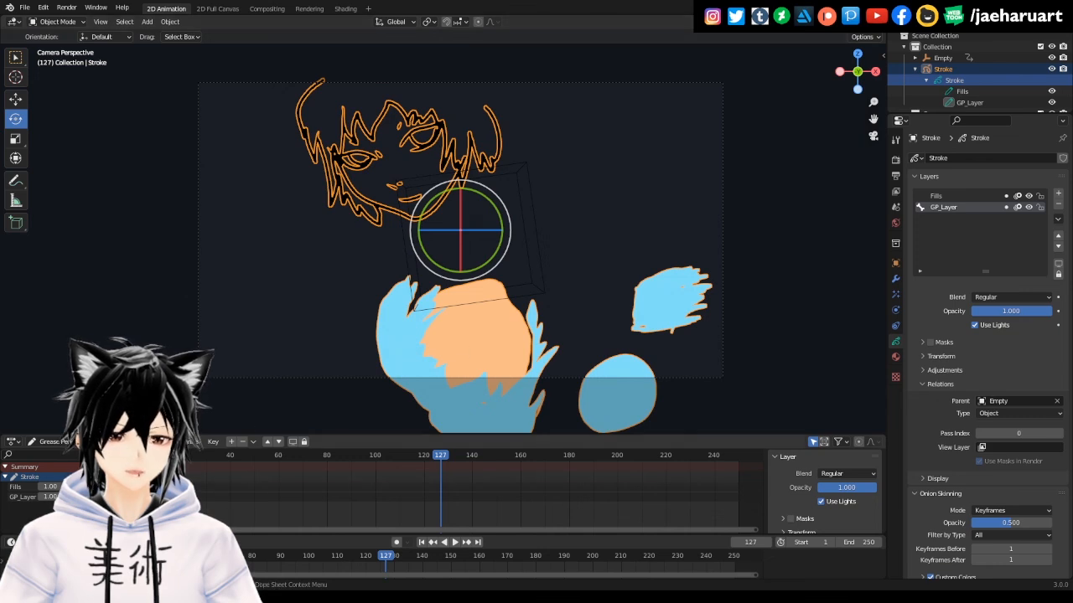
left_click(171, 455)
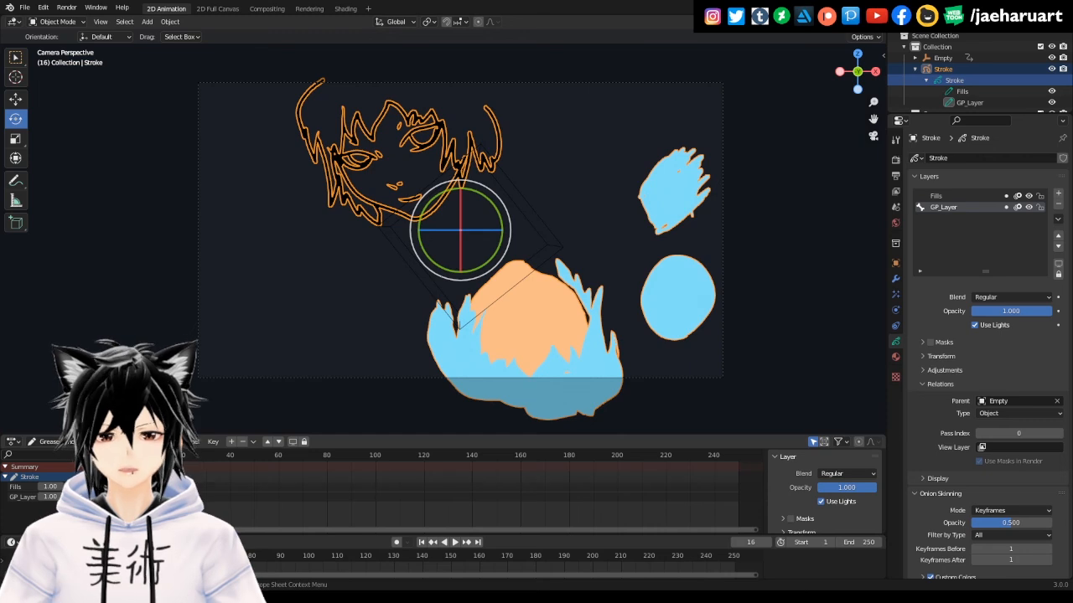
left_click(132, 455)
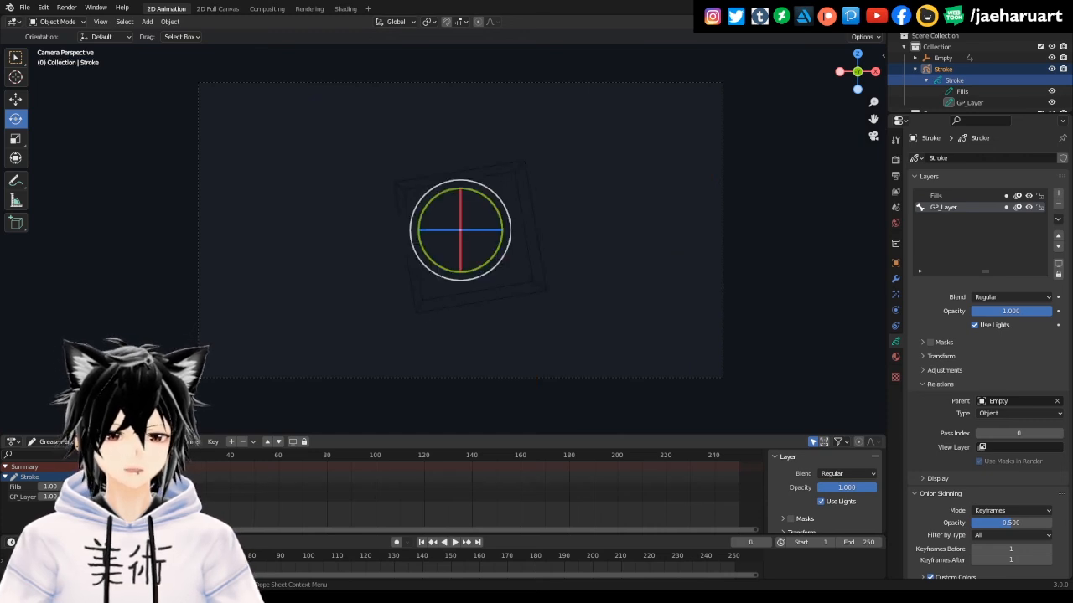
left_click(135, 455)
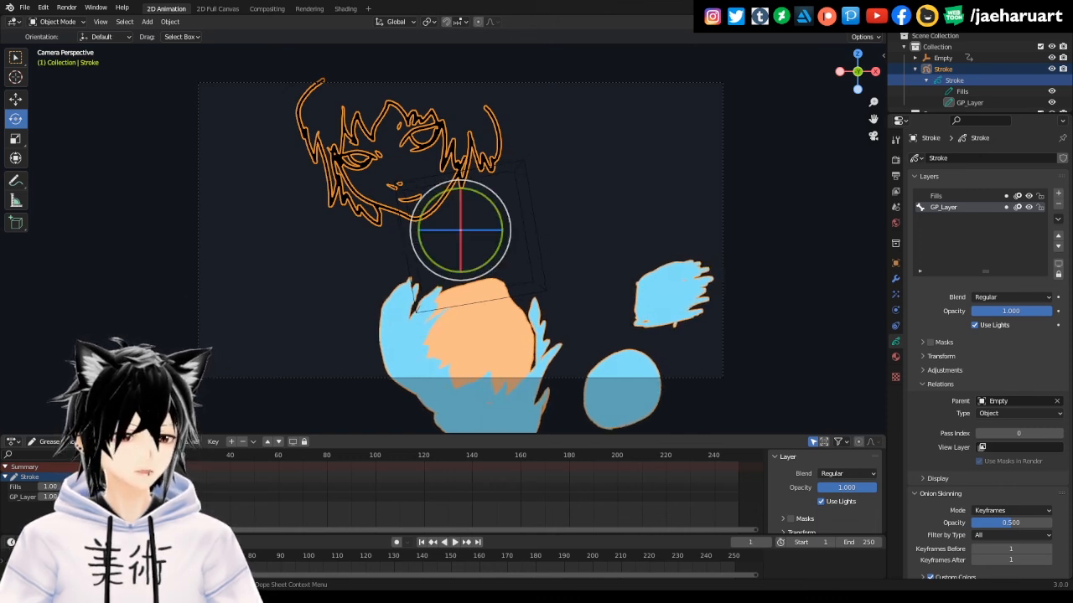
key("space")
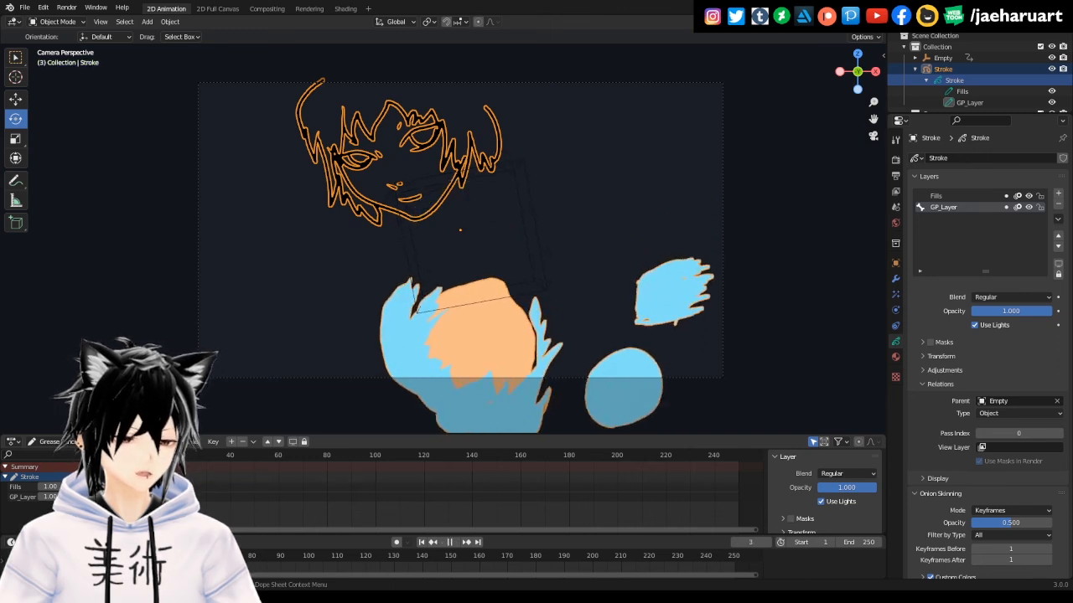
key("Escape")
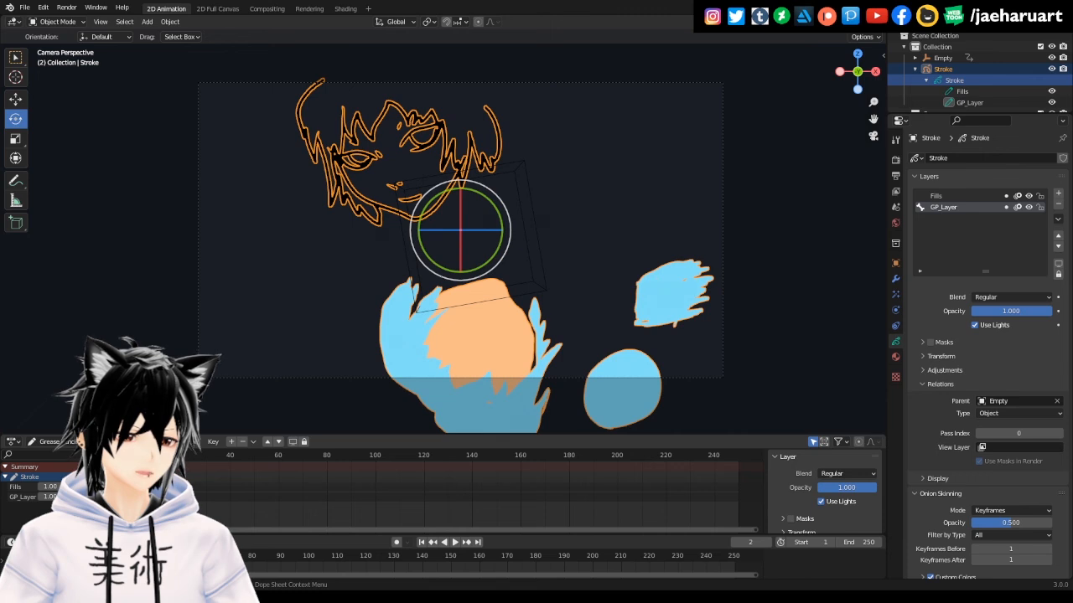
key("space")
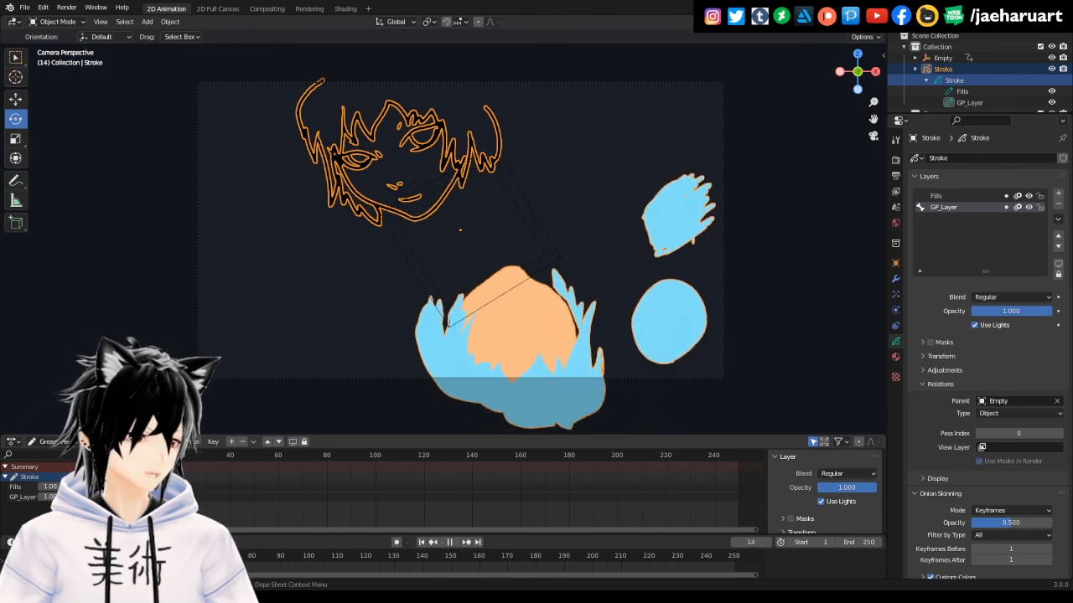
key("space")
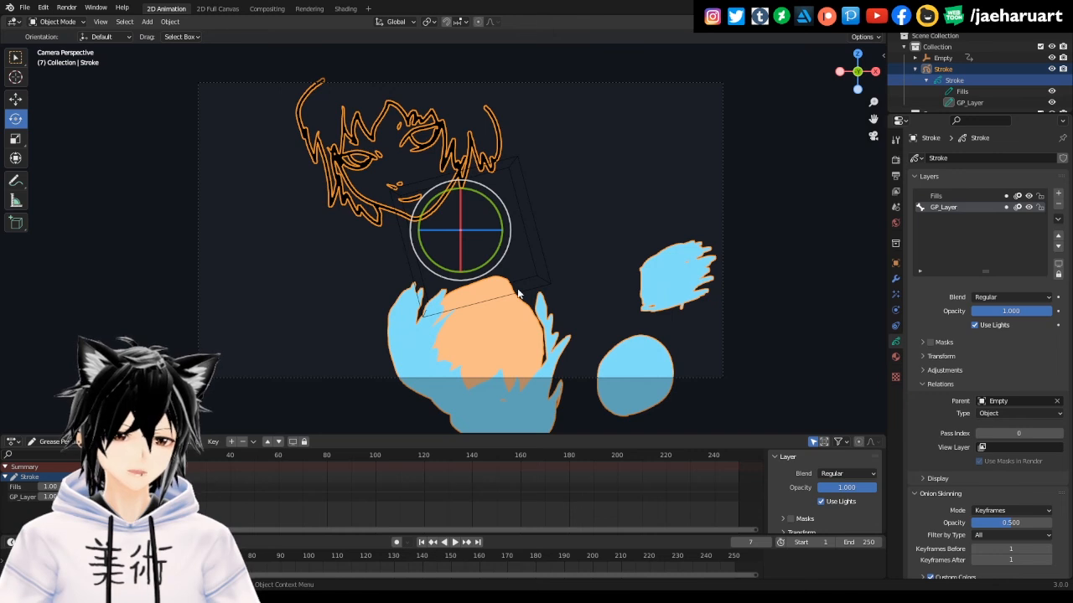
Select the Camera, enlarge the timeline area and turn on Auto Keying
scroll(964, 80, "down", 2)
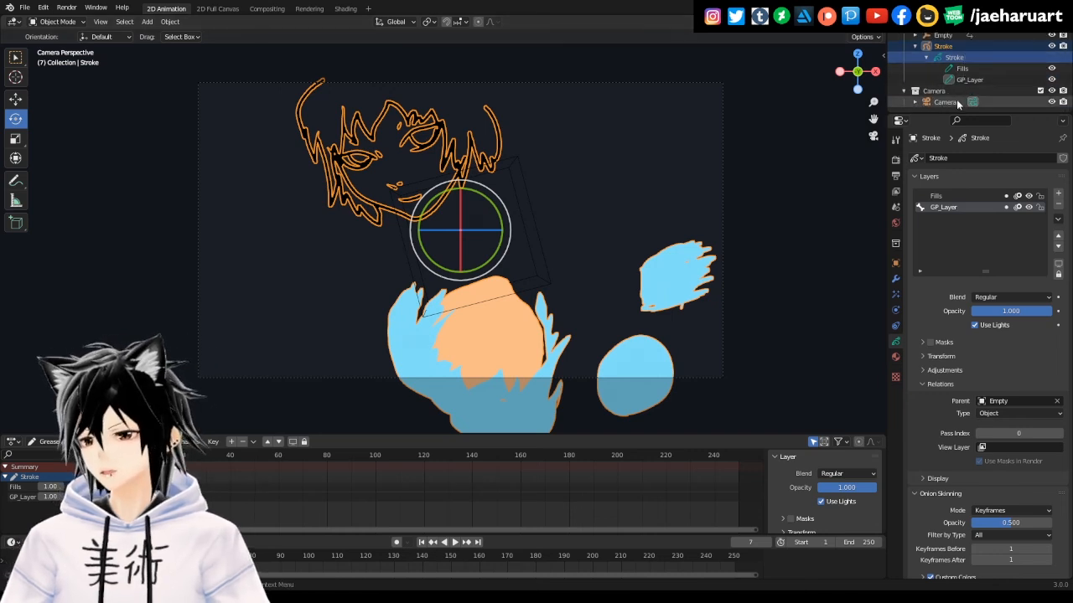
left_click(945, 102)
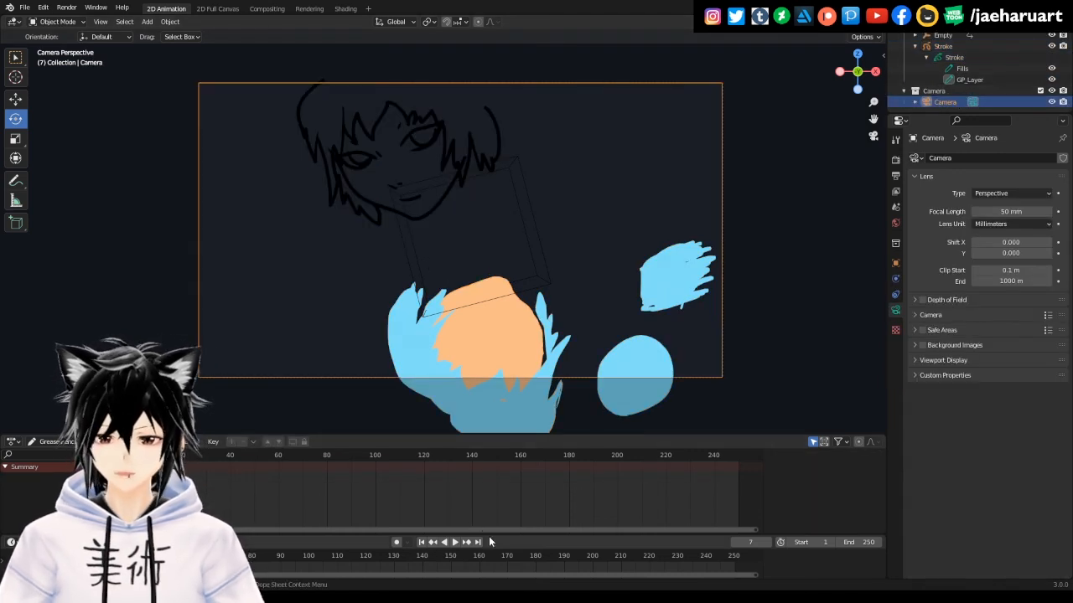
left_click_drag(487, 536, 482, 445)
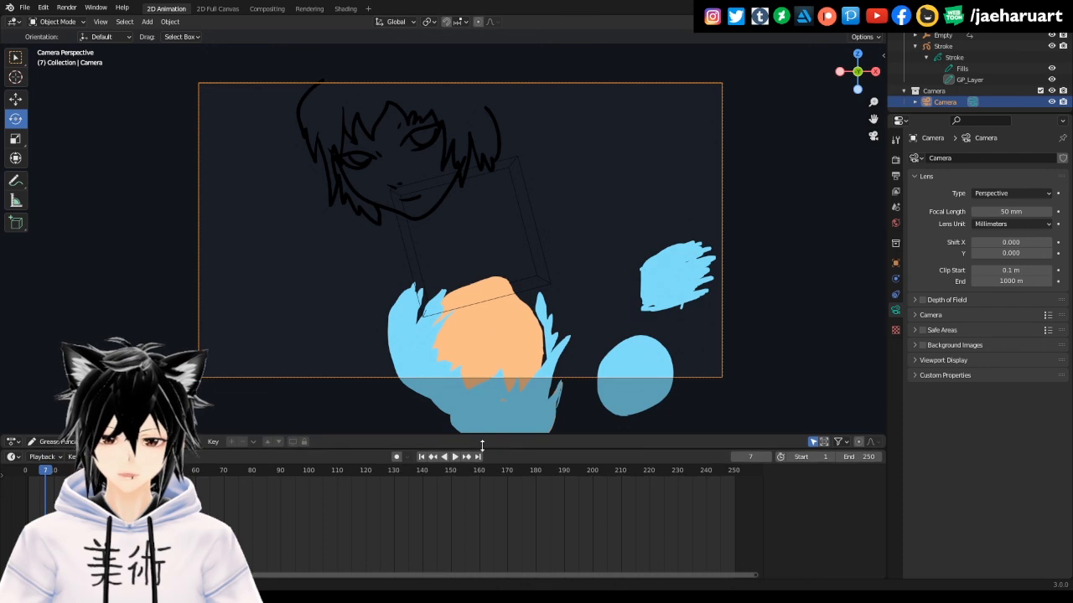
left_click(396, 457)
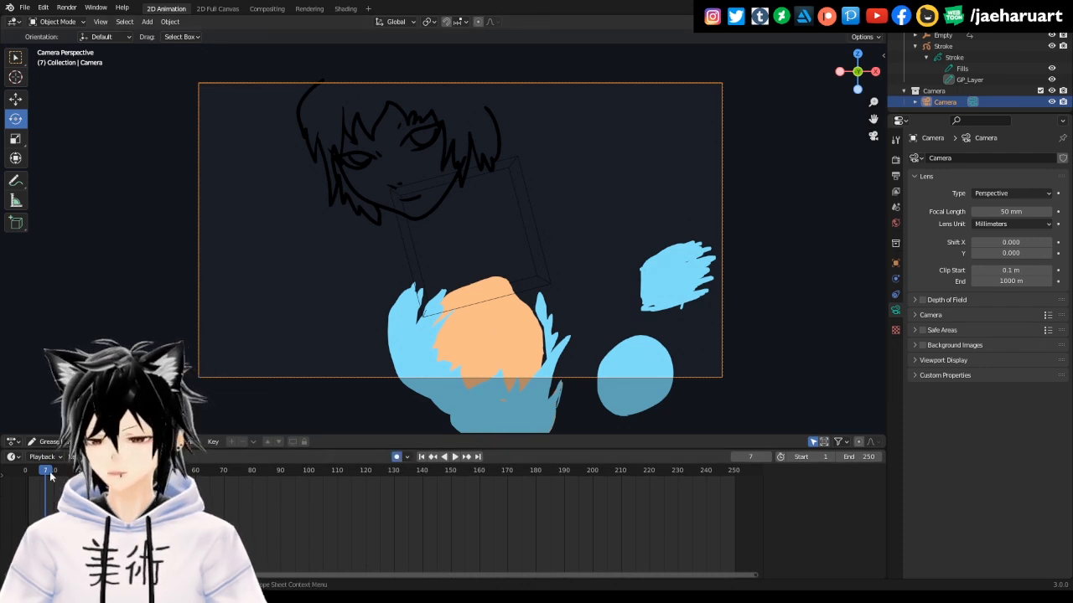
Keyframe the camera's Shift X at 0.020 on frame 2 and 1.210 on frame 60
left_click_drag(46, 473, 30, 473)
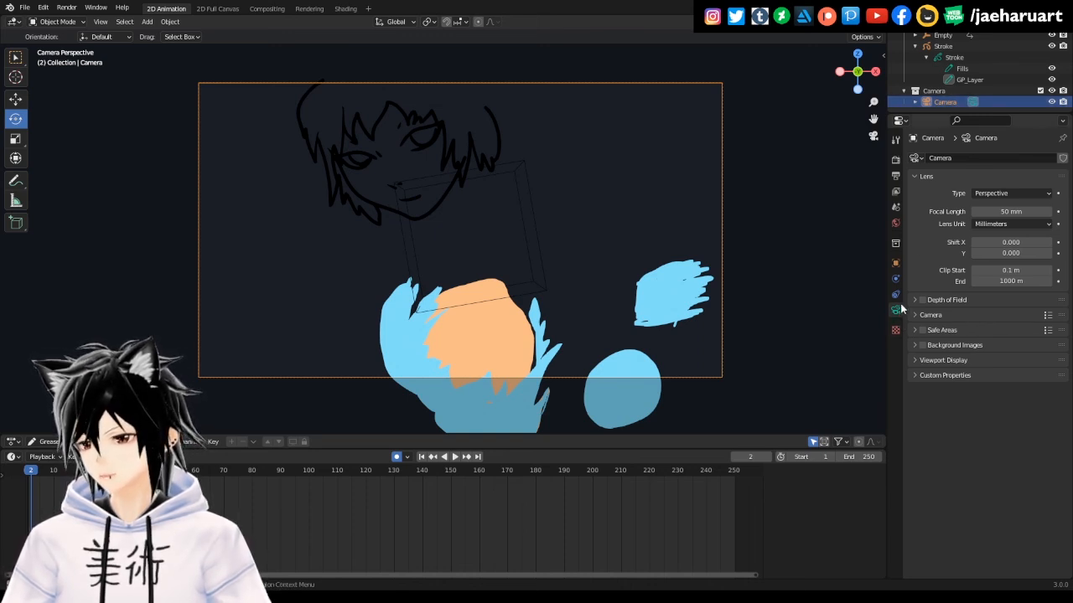
mouse_move(1011, 242)
left_mouse_down()
mouse_move(1039, 242)
mouse_move(964, 242)
mouse_move(997, 242)
left_mouse_up()
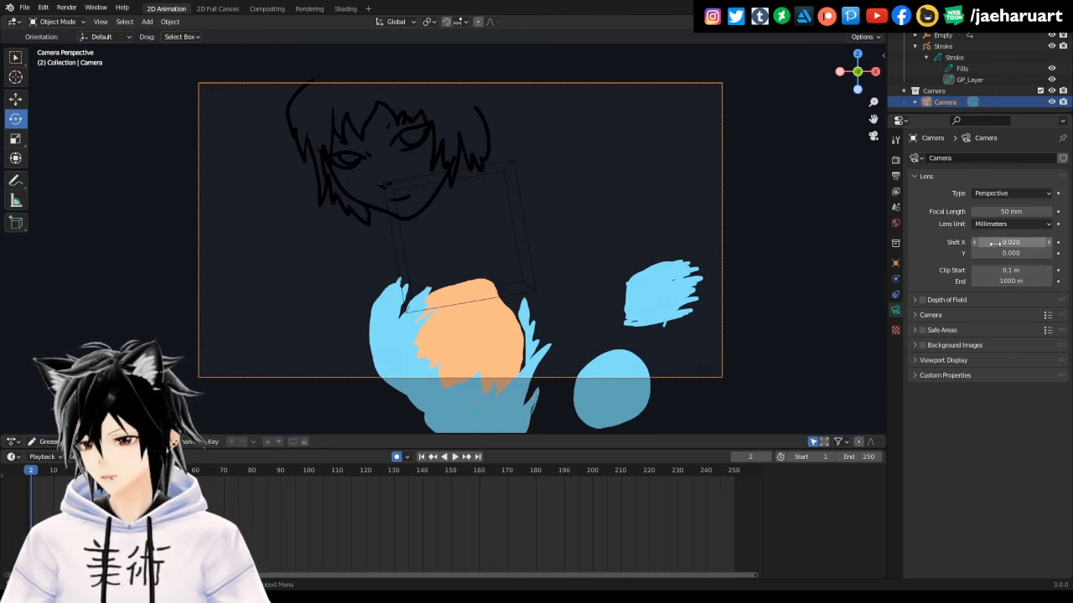
right_click(996, 242)
left_click(996, 243)
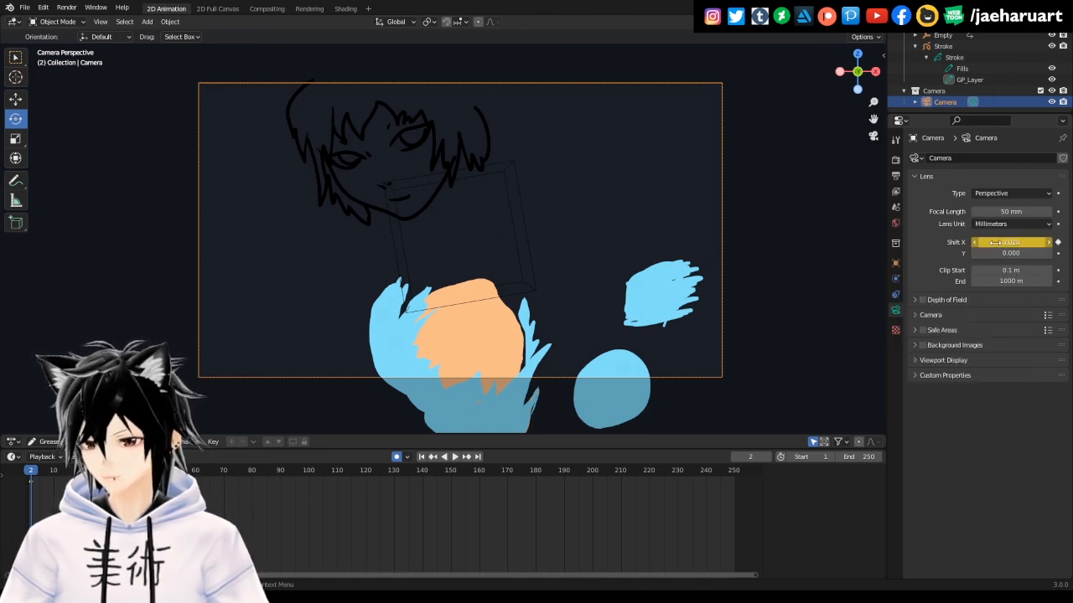
left_click_drag(31, 471, 195, 471)
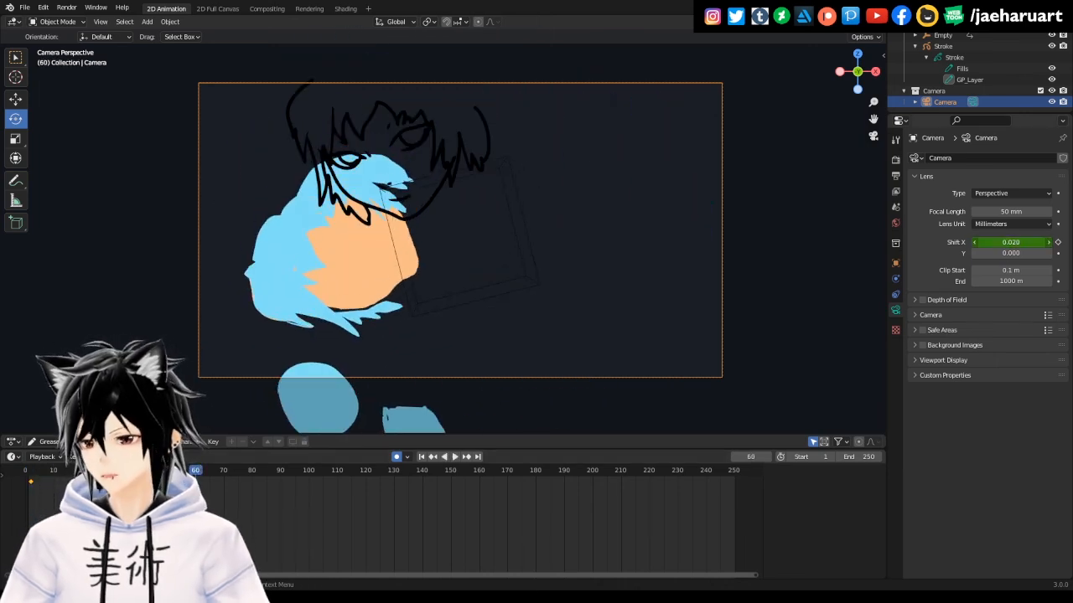
left_click_drag(1010, 242, 1068, 242)
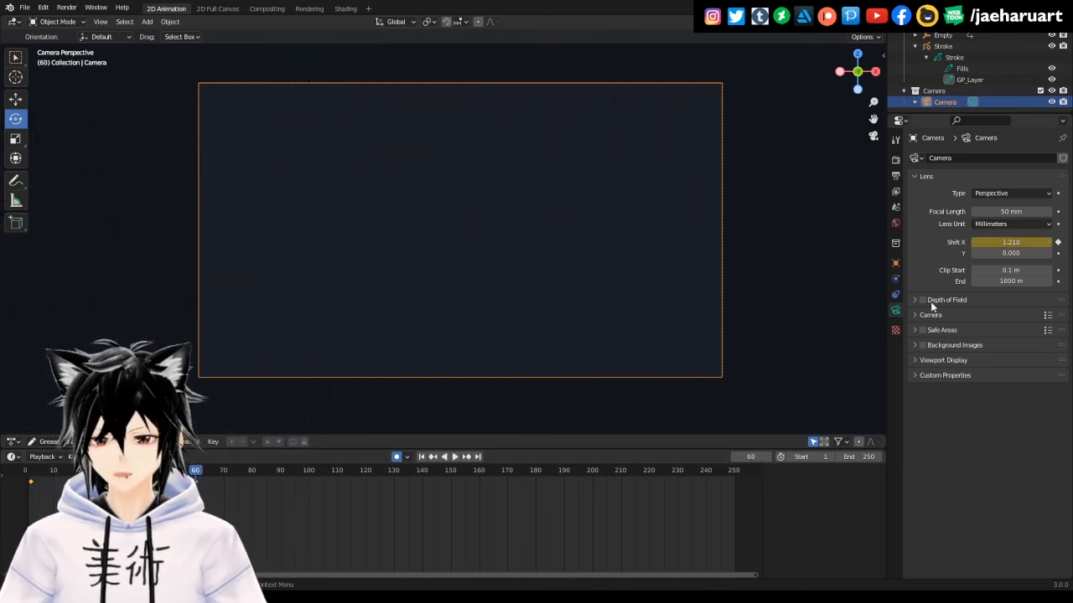
Play back the camera shift animation from frame 1 and stop on frame 79
key("space")
left_click_drag(195, 475, 28, 474)
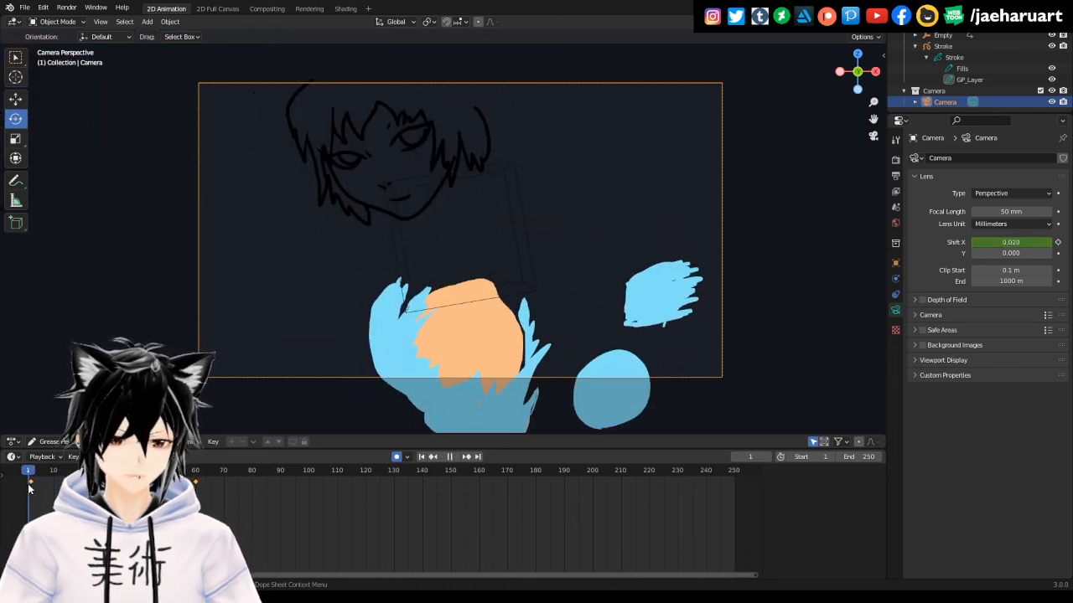
left_click(454, 457)
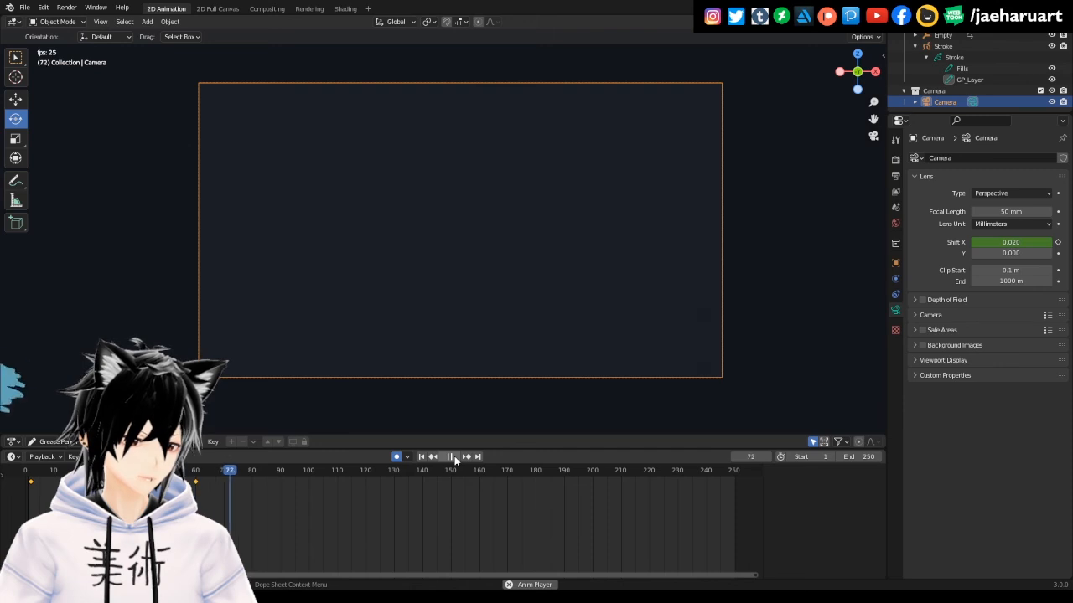
left_click(454, 456)
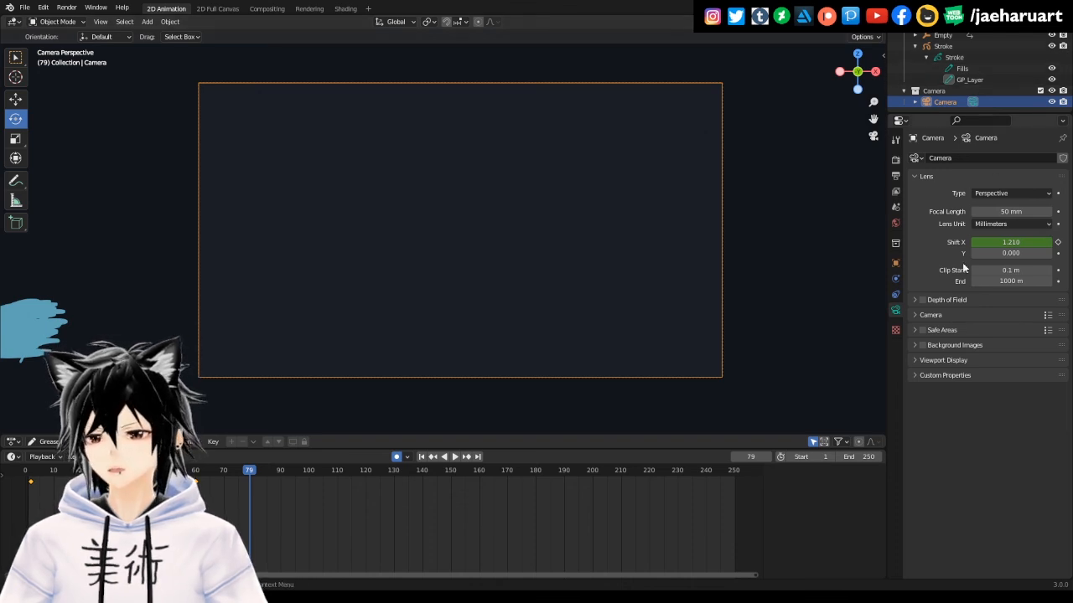
Check the camera's sensor settings and enable Background Images for the camera
left_click(916, 316)
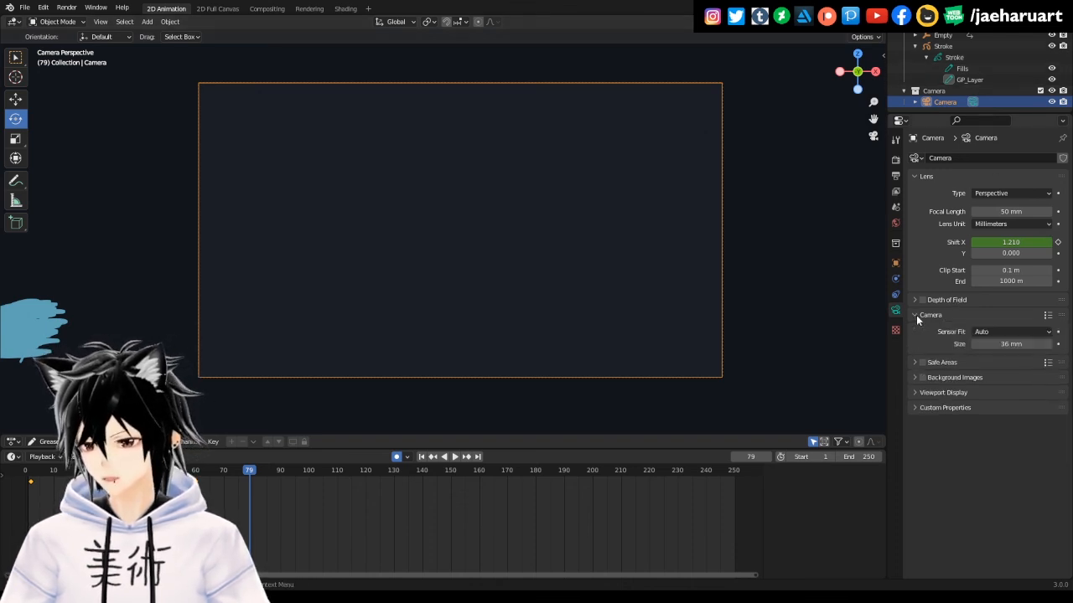
left_click(917, 317)
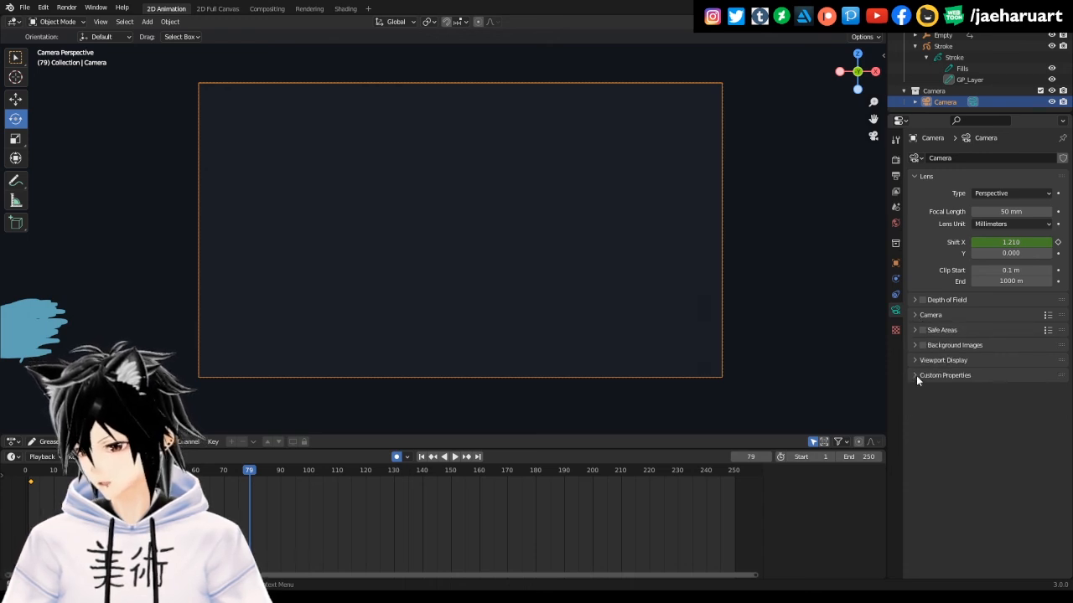
left_click(917, 315)
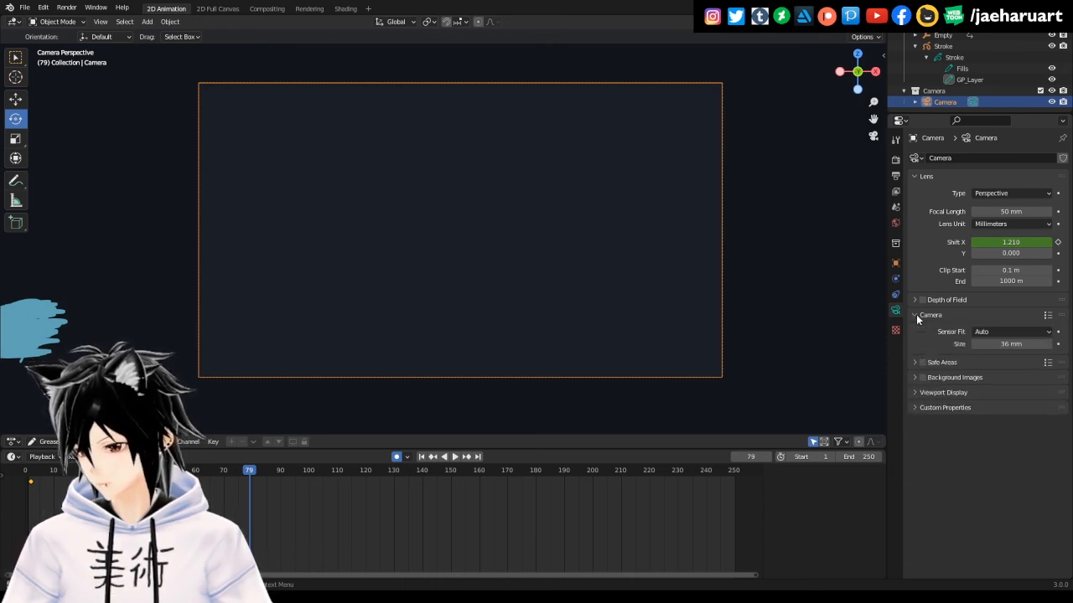
left_click(917, 317)
left_click(917, 345)
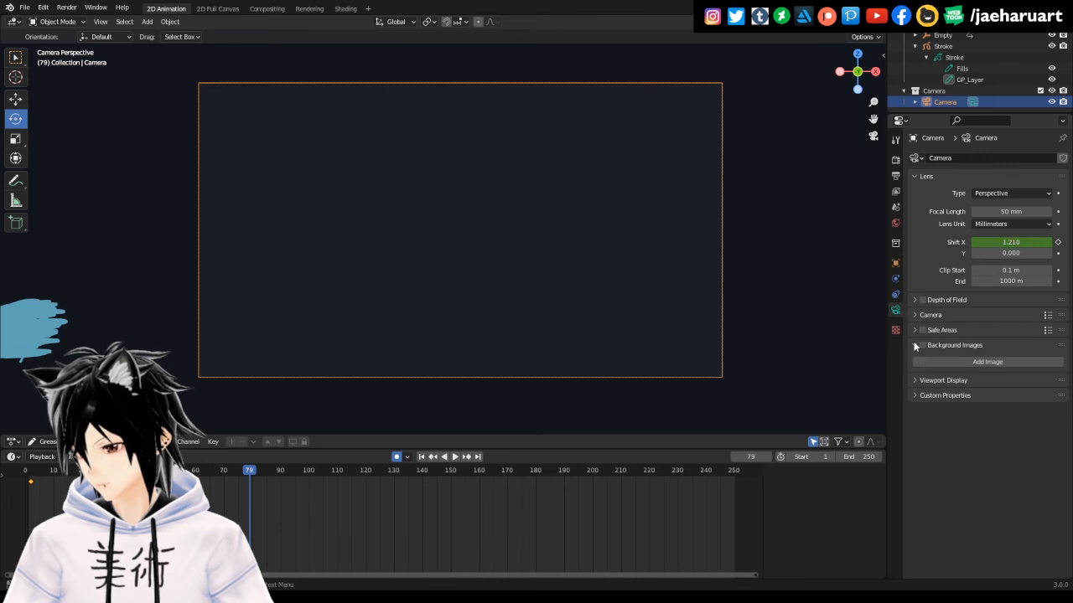
left_click(922, 346)
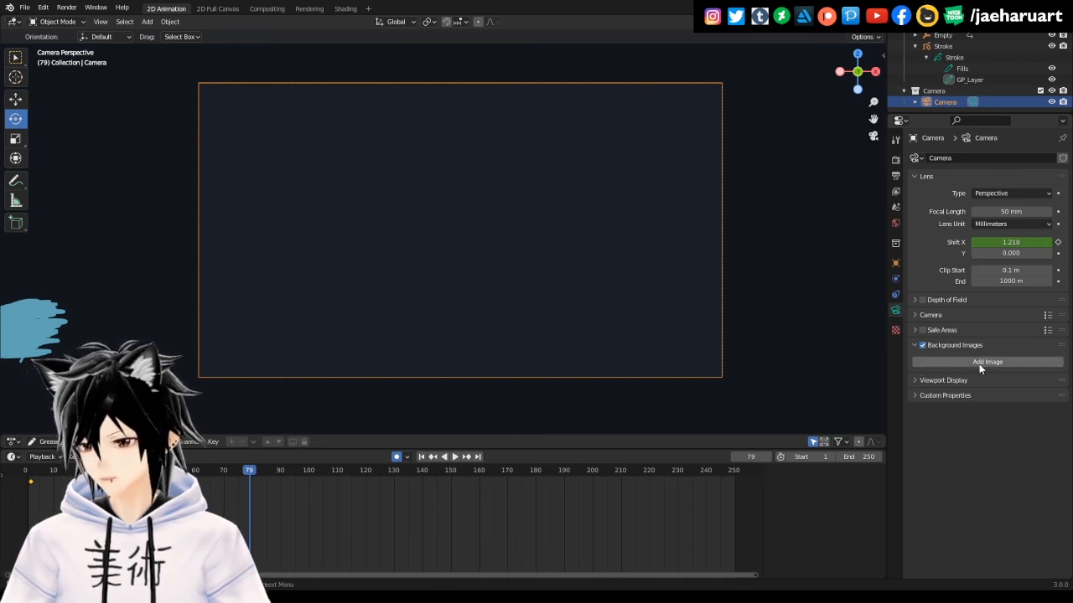